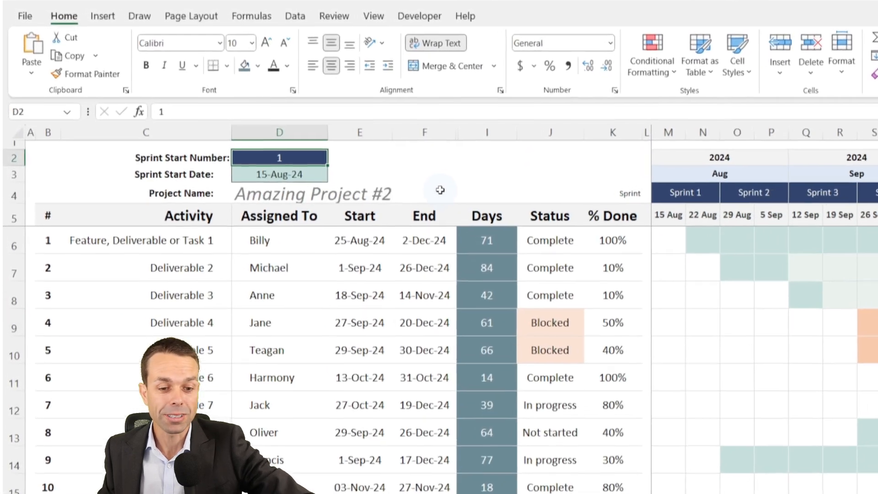
Step: Set the Sprint Start Number in cell D2 to 5 and review the renumbered sprint headings on the timeline
left_click(228, 134)
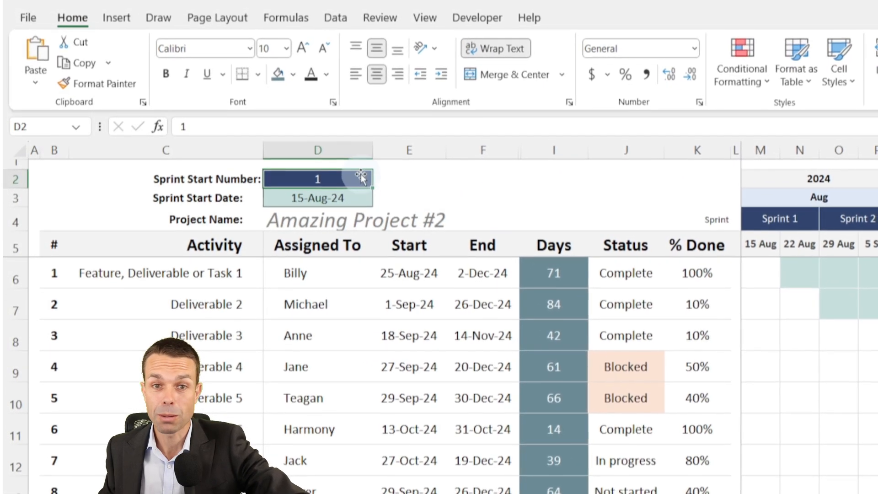
type("5")
left_click(478, 193)
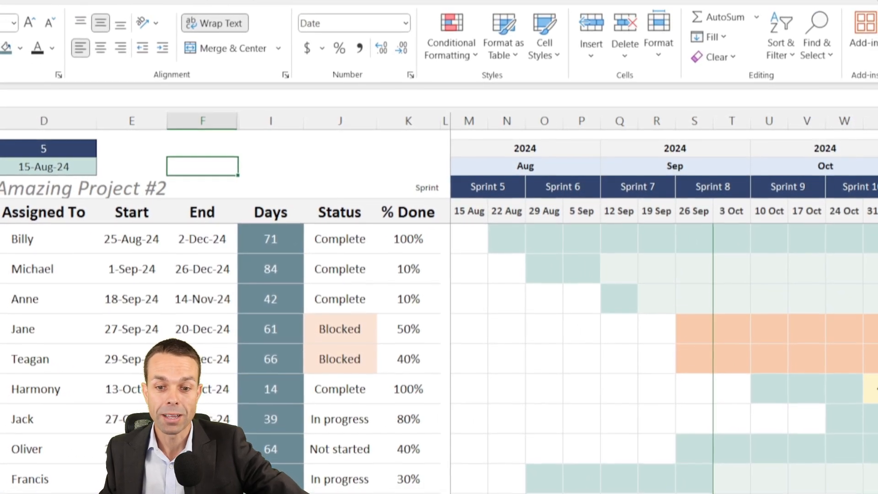
scroll(665, 311, "right", 4)
scroll(666, 311, "left", 4)
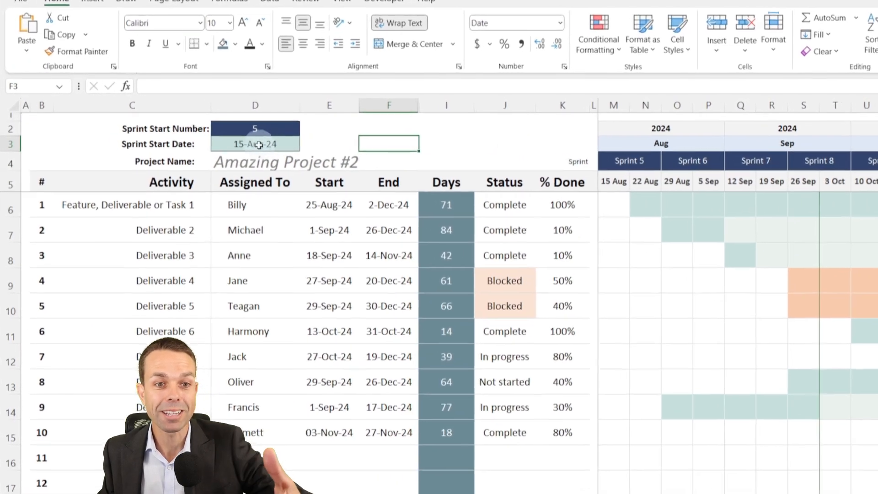
Step: Try 1 jan 24 as the Sprint Start Date in cell D3, then undo the change
left_click(259, 145)
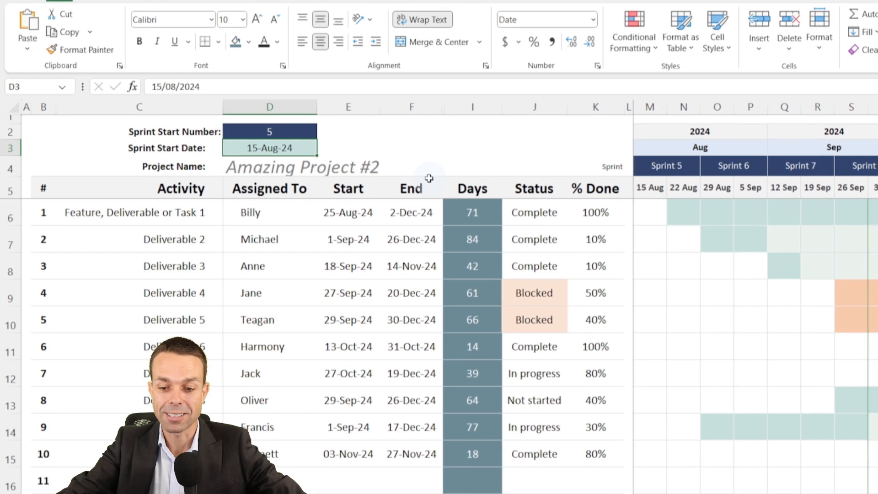
type("1 jan 24")
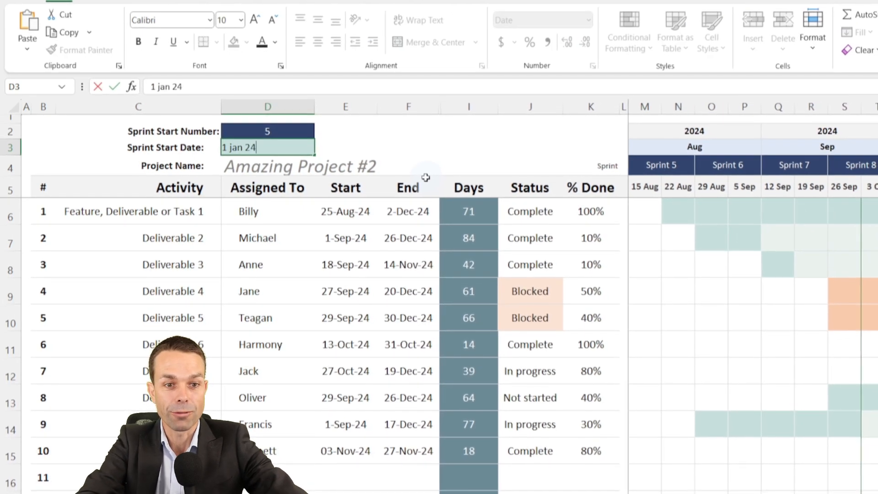
key("Return")
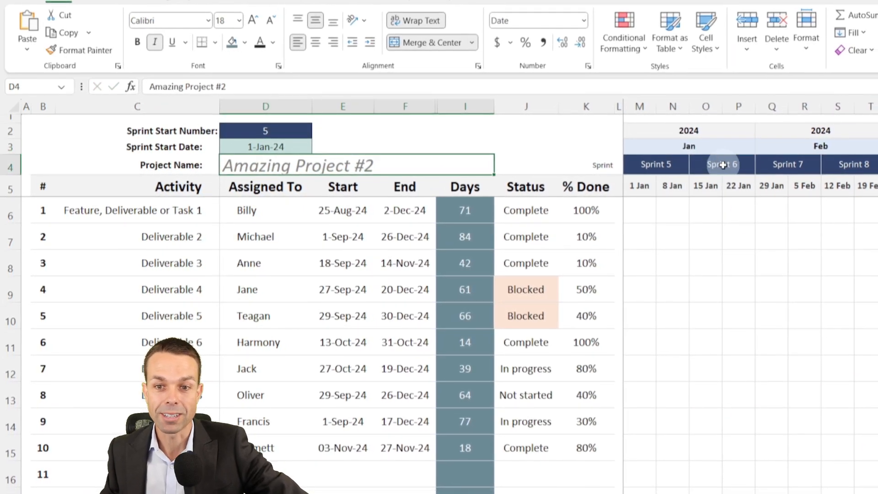
key("ctrl+z")
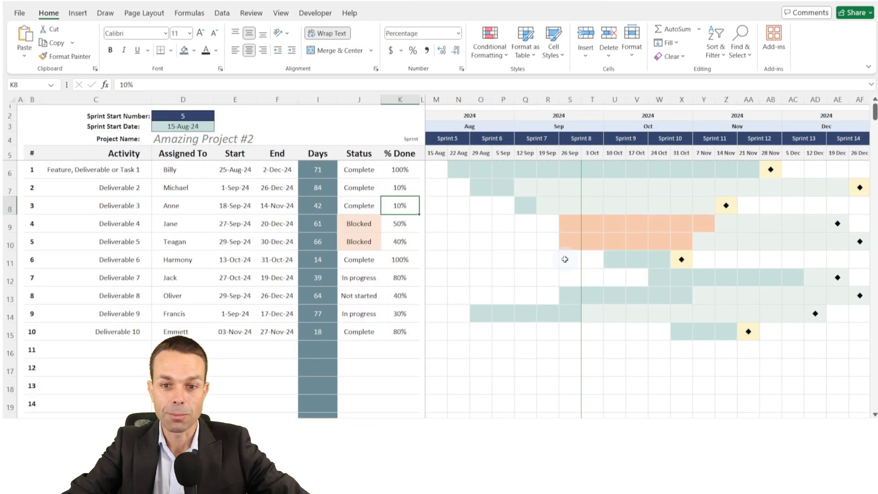
Step: Set the % Done value for Deliverable 3 to 50%
type("20")
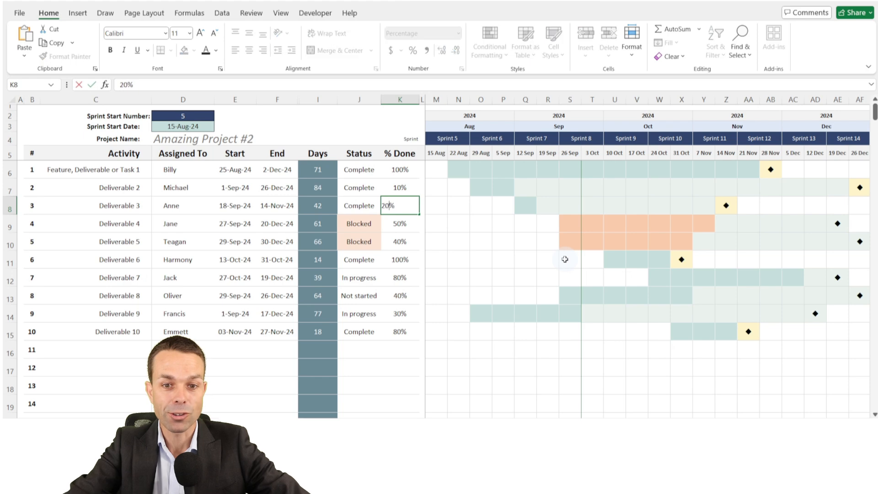
key("BackSpace")
key("BackSpace")
type("50")
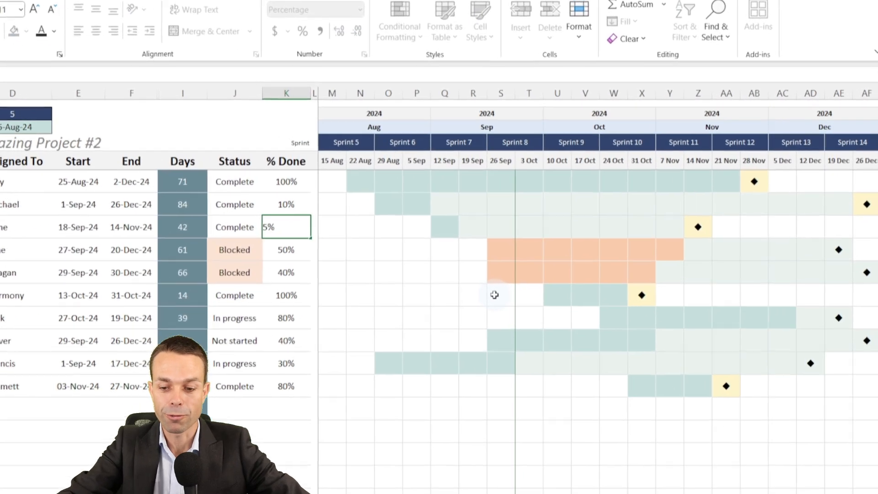
key("Return")
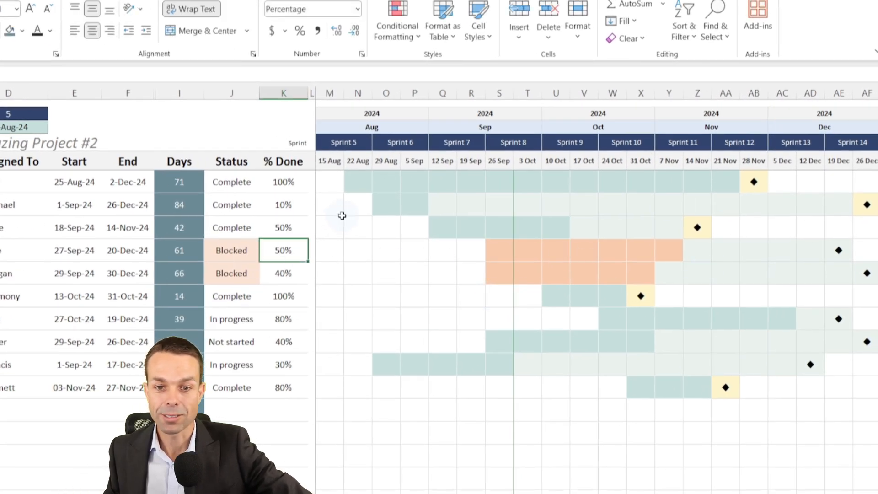
Step: Set the % Done value for Deliverable 2 to 60%
left_click(280, 204)
type("60")
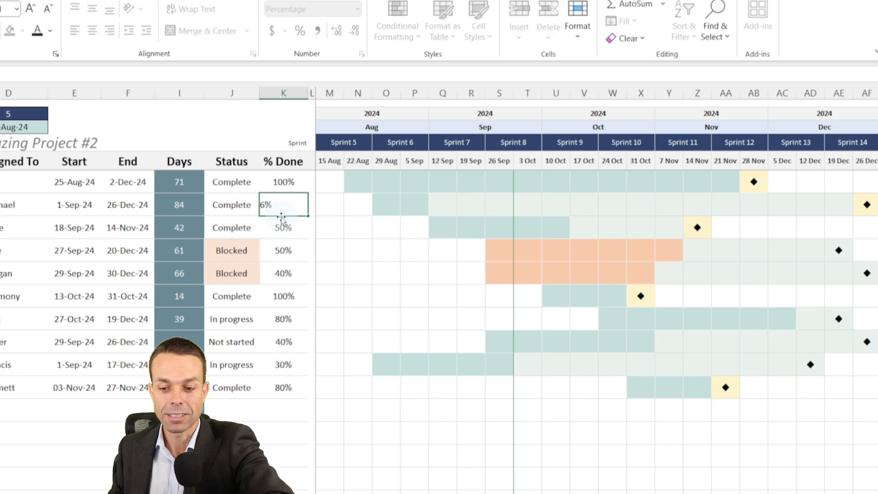
left_click(374, 260)
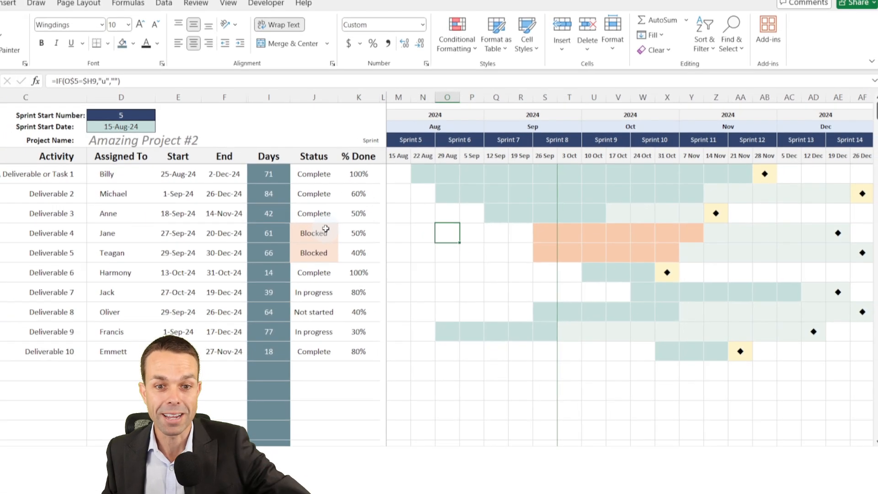
Step: Change the status of Deliverable 4 and Deliverable 5 to In progress
left_click(326, 228)
left_click(343, 238)
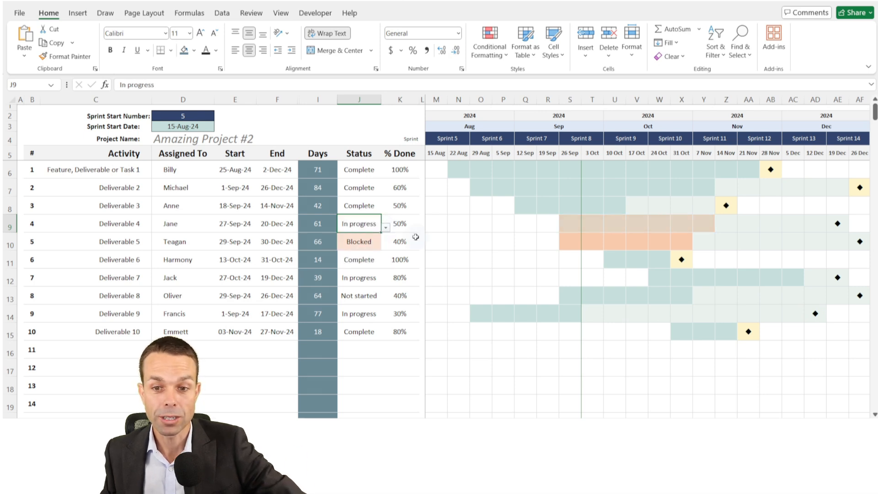
left_click(357, 245)
left_click(366, 242)
left_click(385, 246)
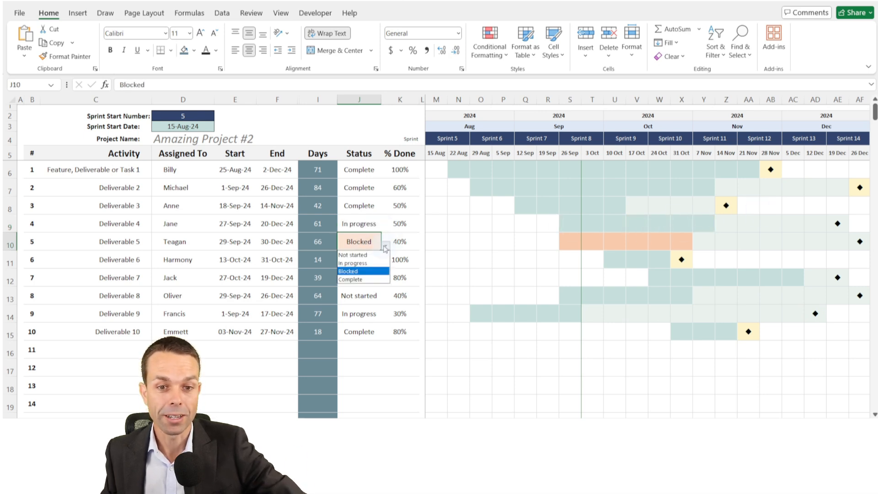
left_click(361, 263)
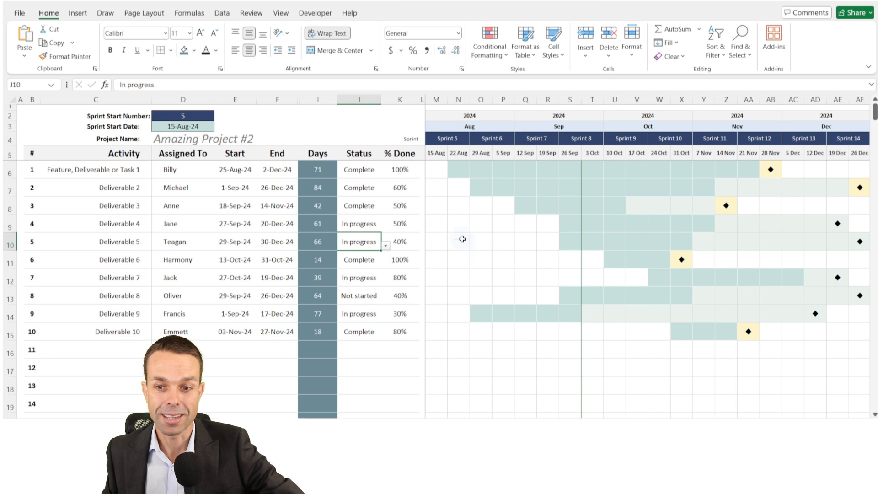
Step: Set the status of the first activity, Feature, Deliverable or Task 1, to In Progress
left_click(366, 172)
left_click(386, 174)
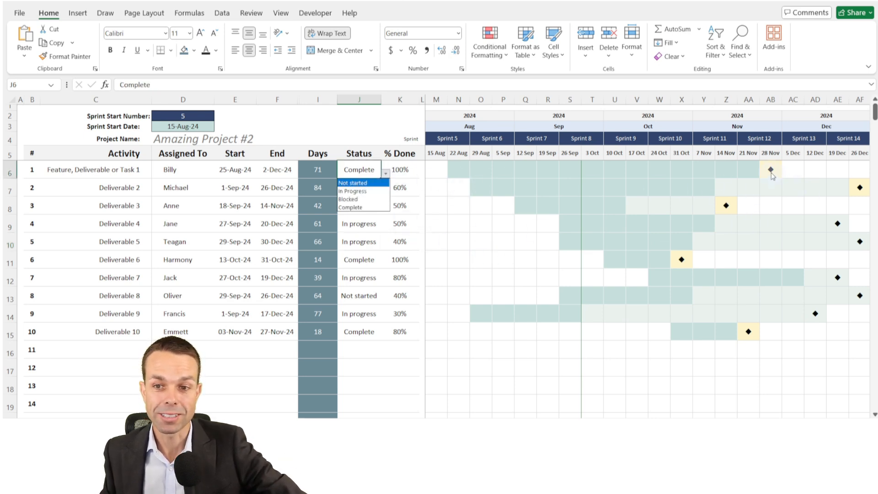
left_click(354, 192)
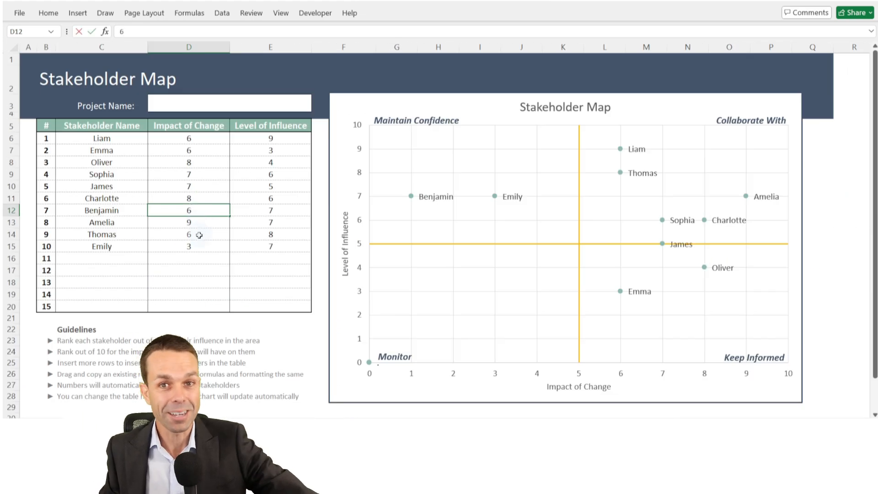
Step: Set stakeholder 7's Impact of Change to 6 in the Stakeholder Map and assign I to the Project Manager in cell I8 of the RACI matrix
left_click(199, 235)
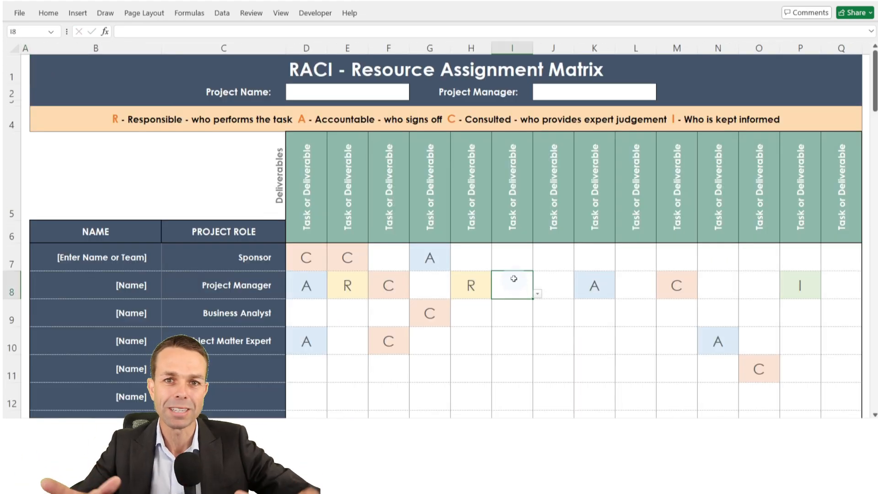
type("I")
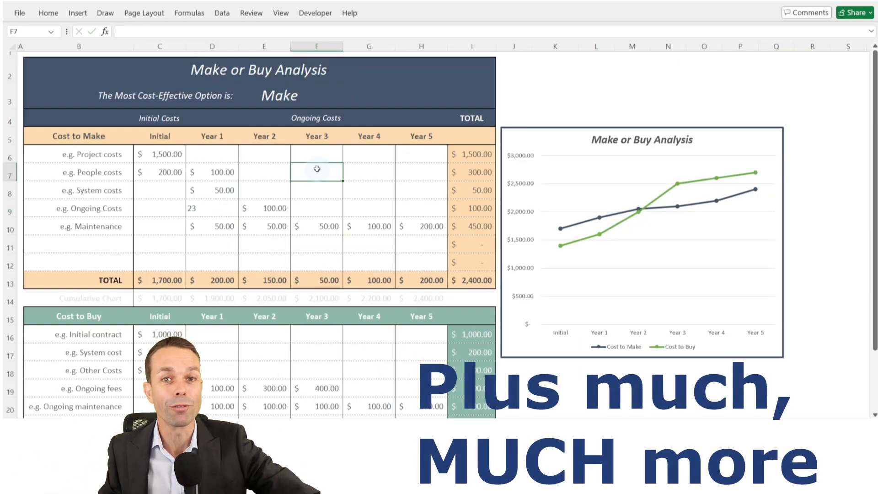
Step: Enter 5 as the Year 3 people cost in cell F7 of the Make or Buy Analysis
type("5")
key("Return")
key("Return")
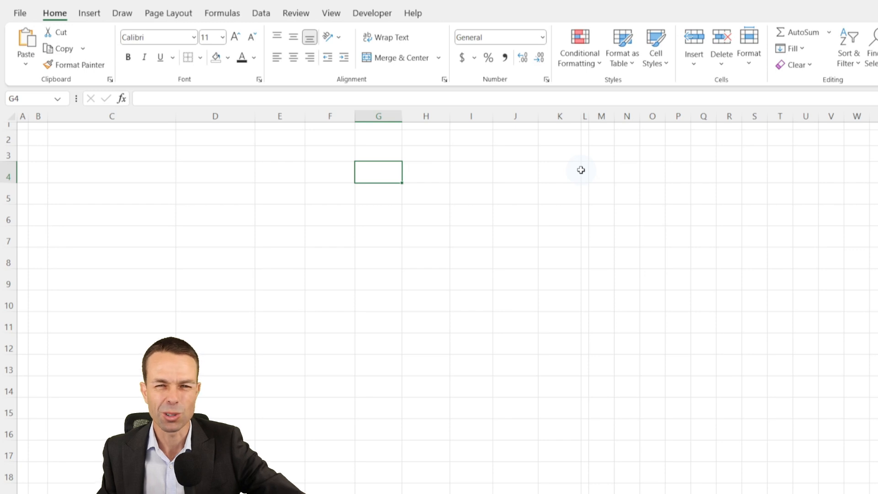
Step: Fill row 5 of the blank sheet with light grey across 26 columns, starting at cell C5
left_click(110, 195)
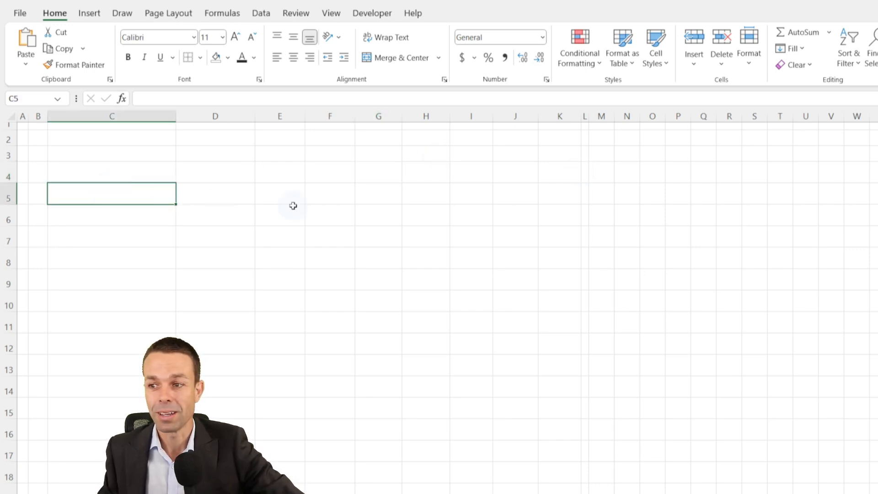
key("shift+Right")
key("shift+Right")
key("shift+Right")
key("shift+Right")
key("shift+Right")
key("shift+Right")
key("shift+Right")
key("shift+Right")
key("shift+Right")
key("shift+Right")
key("shift+Right")
key("shift+Right")
key("shift+Right")
key("shift+Right")
key("shift+Right")
key("shift+Right")
key("shift+Right")
key("shift+Right")
key("shift+Right")
key("shift+Right")
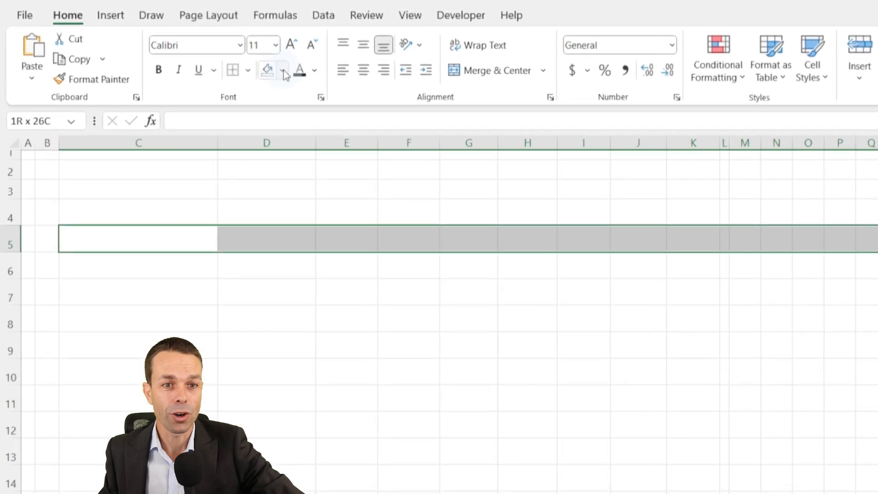
left_click(228, 57)
left_click(303, 147)
Step: Enter the labels "Sprint Start Number:", "Sprint Start Date:" and "Project Name:" in cells C2 to C4
key("Up")
key("Up")
key("Up")
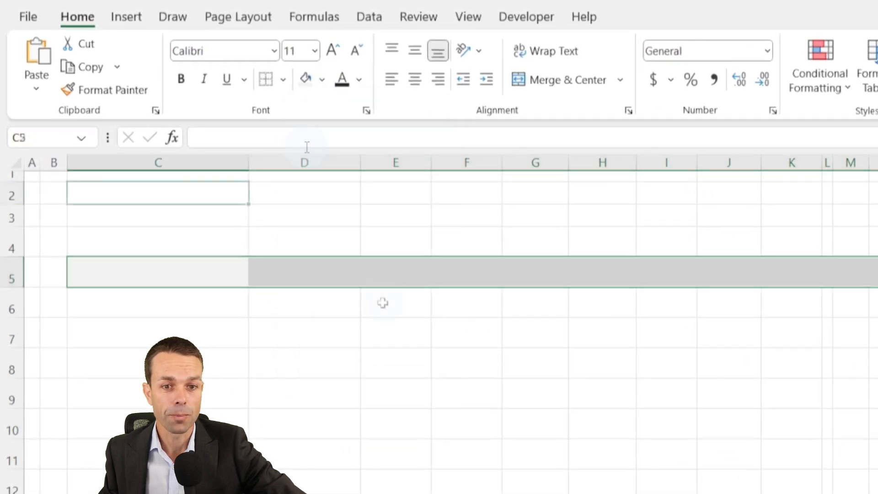
type("Sprint Start Number")
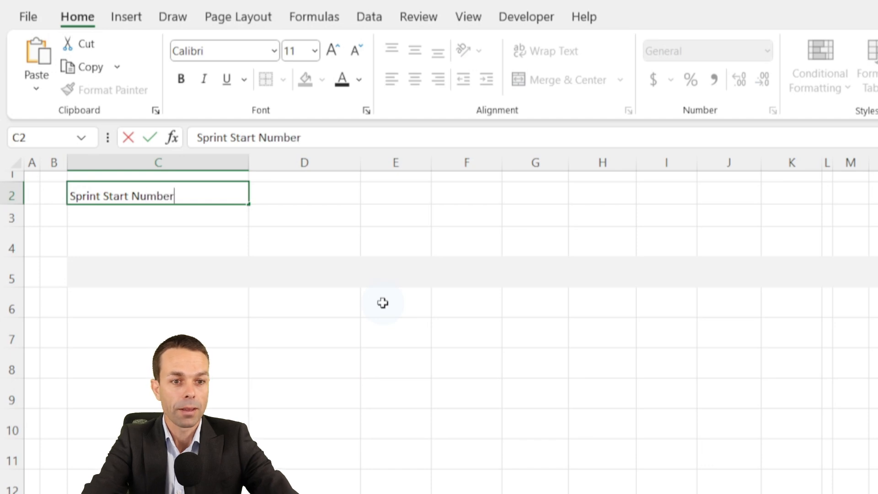
key("Return")
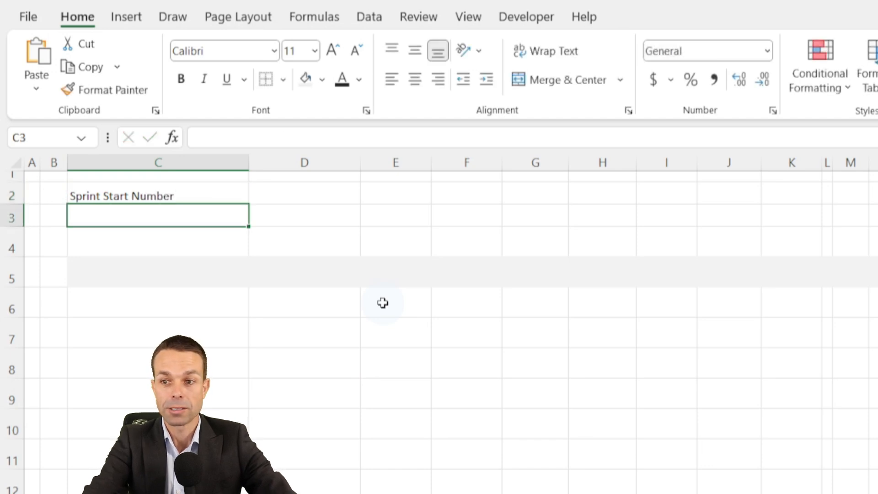
type("Sprint Start DA")
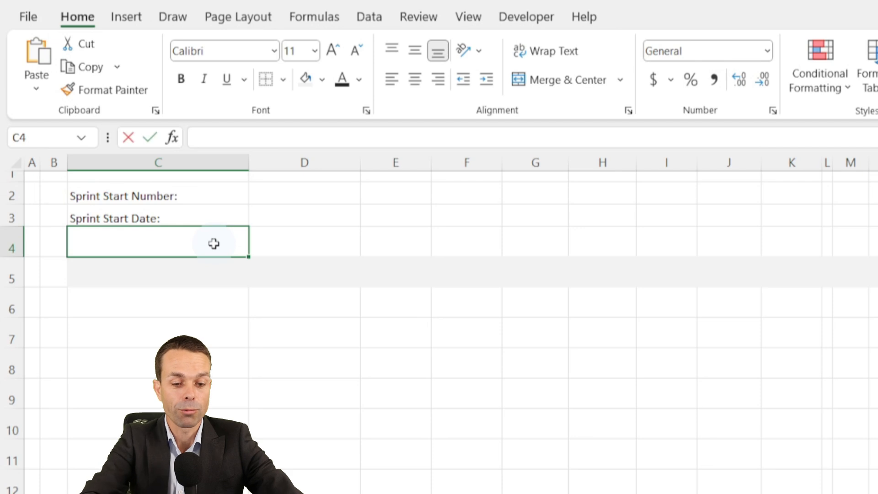
type("Project Name:")
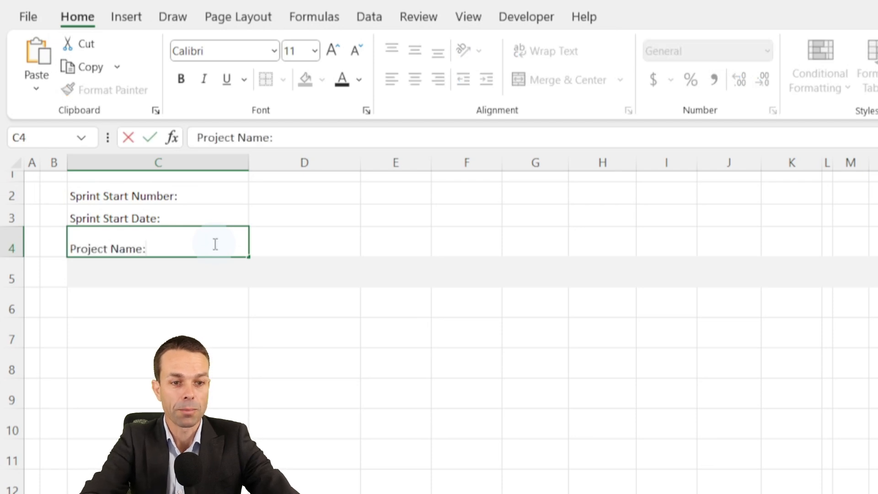
Step: Align the labels in C2:C4 to the vertical middle and to the right, with one indent
key("Up")
key("Up")
key("shift+Down")
key("shift+Down")
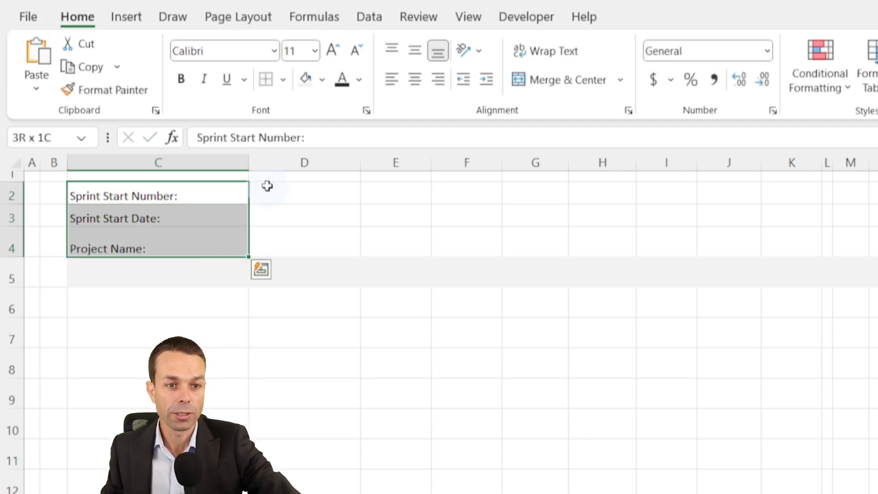
left_click(416, 59)
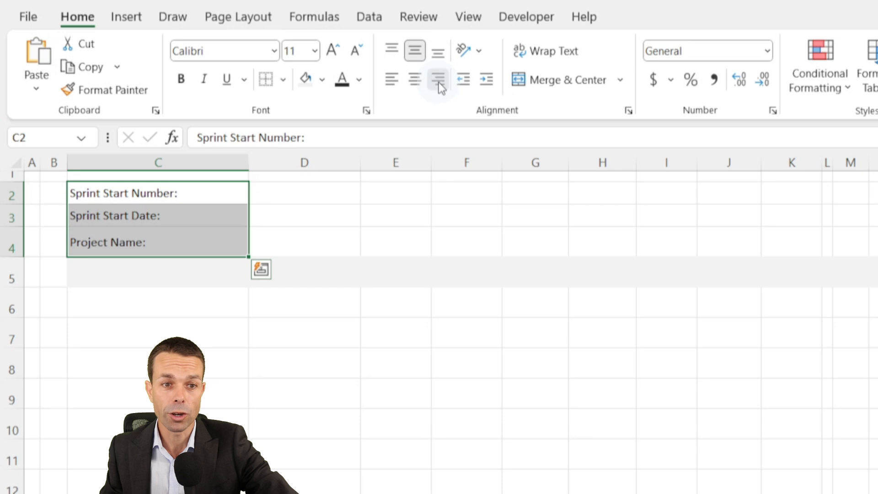
left_click(439, 84)
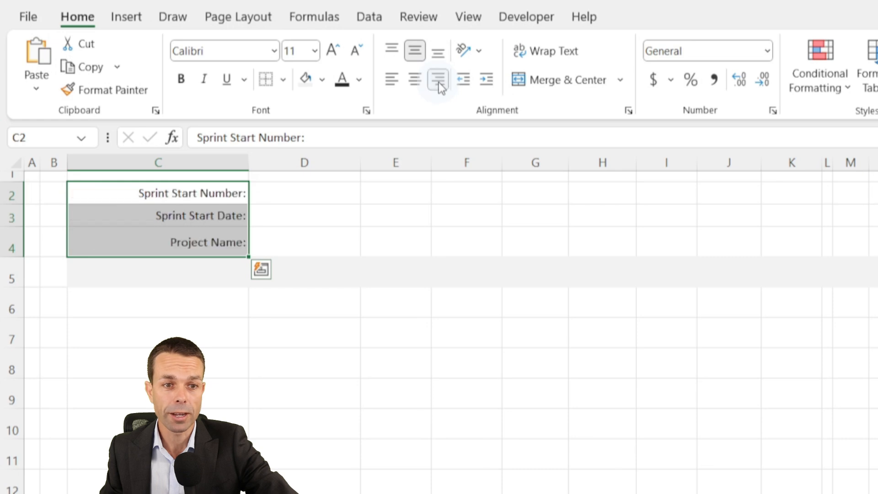
left_click(488, 83)
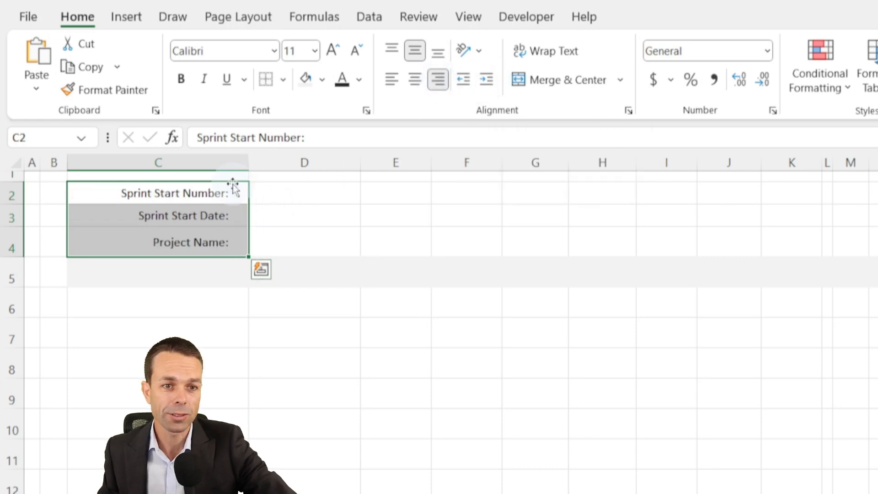
Step: Fill the Sprint Start Number input cell D2 with the recently used dark blue
left_click(320, 193)
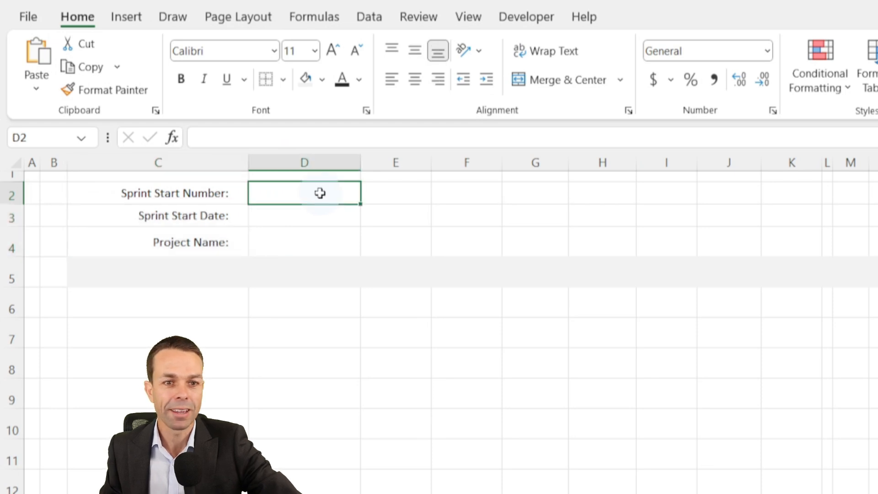
left_click(322, 80)
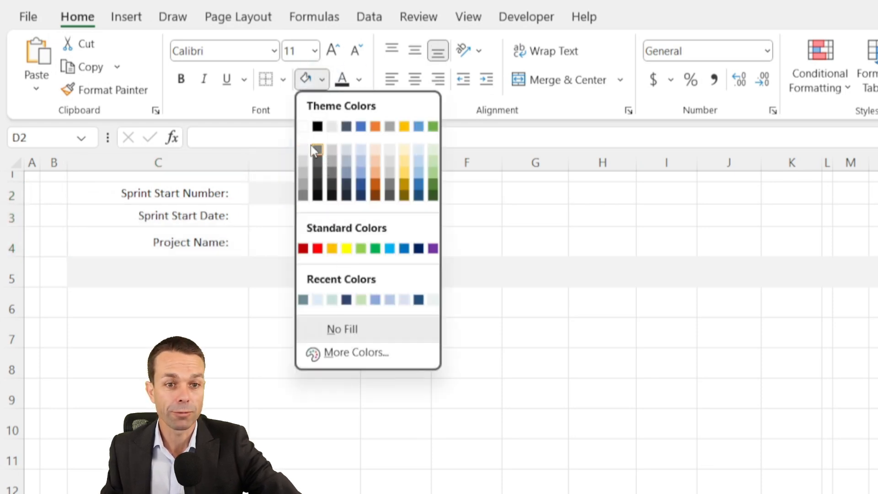
left_click(347, 300)
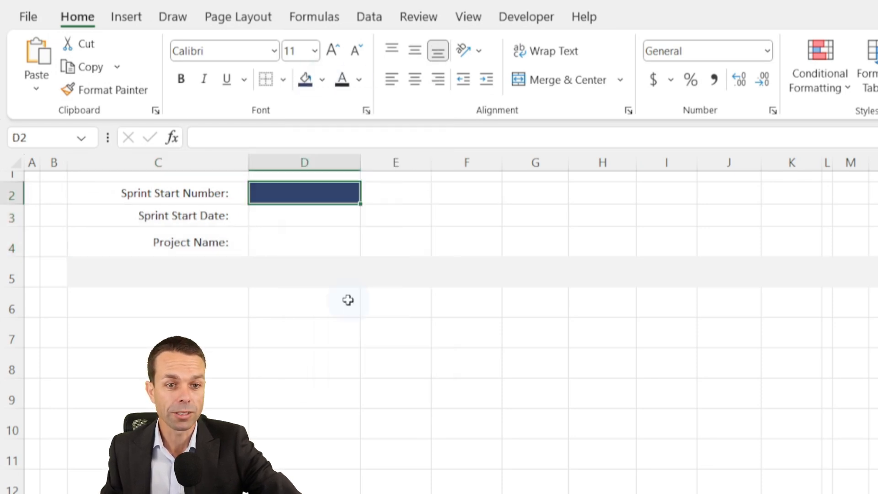
Step: Fill the Sprint Start Date input cell D3 with the recently used light teal
left_click(313, 220)
left_click(322, 80)
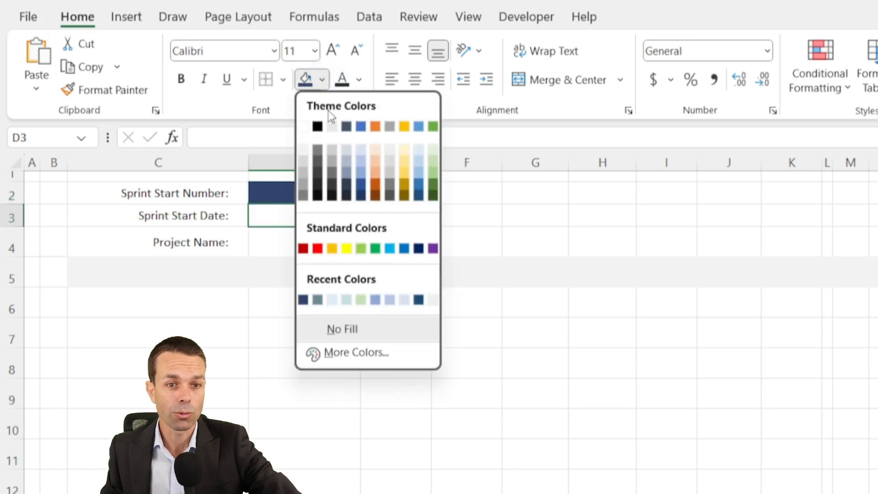
left_click(346, 299)
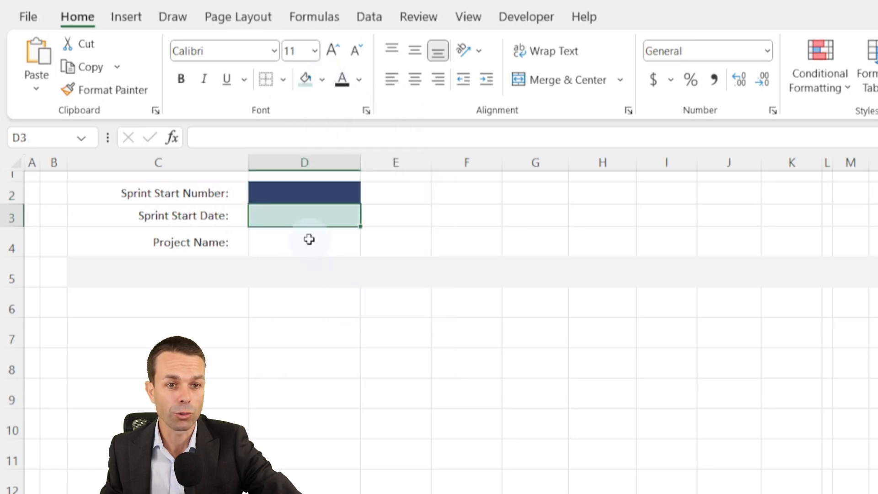
Step: Enter "Amazing Project #2" as the project name in cell D4
left_click(309, 239)
type("Amazing Project #2")
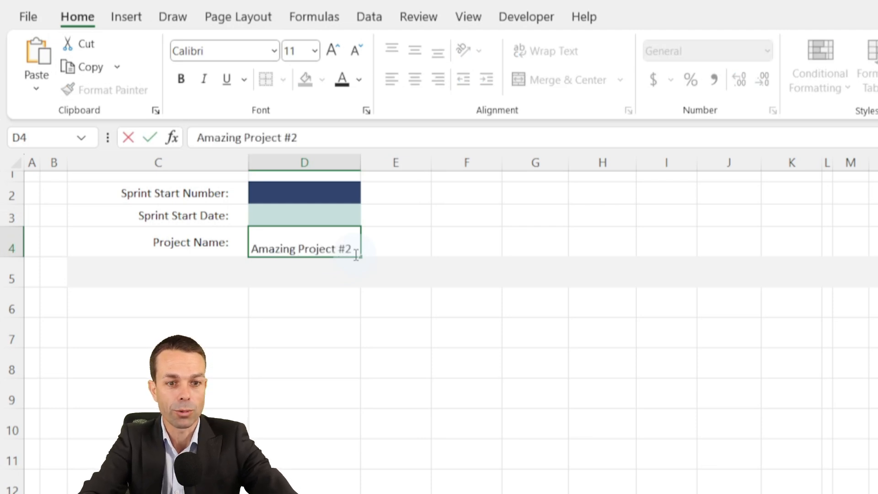
key("Return")
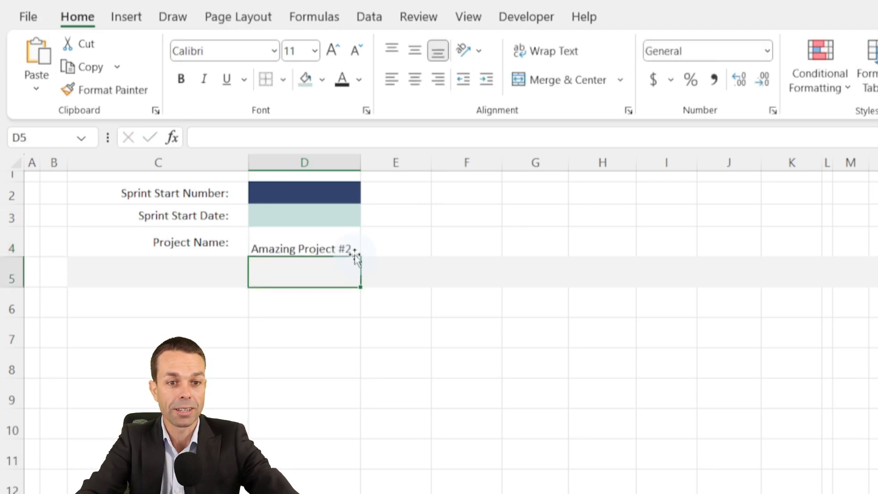
Step: Make the three labels in C2:C4 bold
left_click(210, 198)
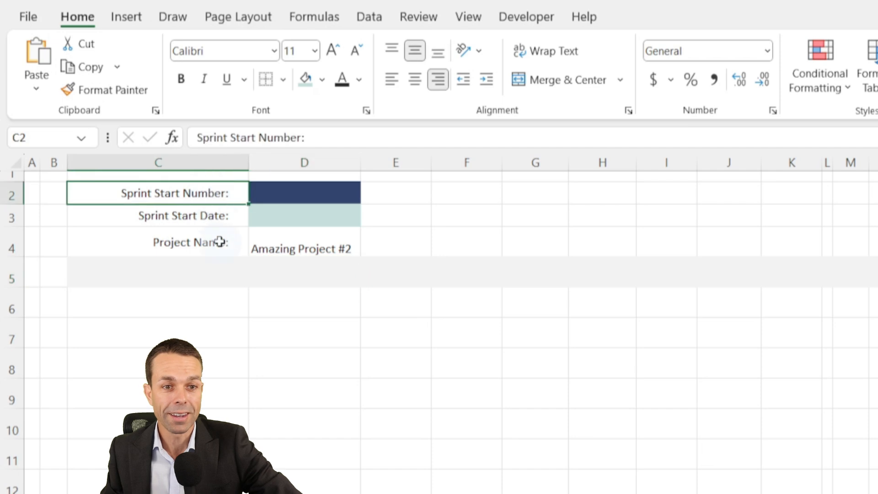
left_click(221, 243, "shift")
left_click(180, 80)
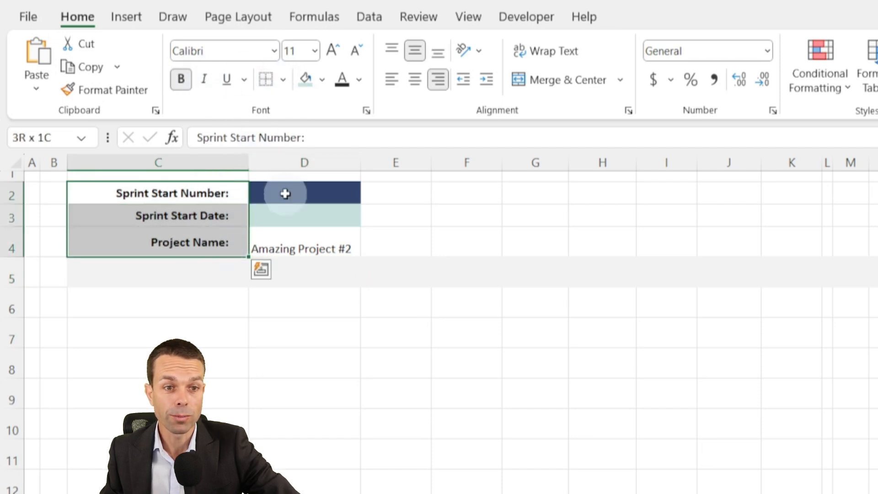
Step: Format the project name in D4 as vertically middle-aligned, size 22, italic, grey text
left_click(294, 247)
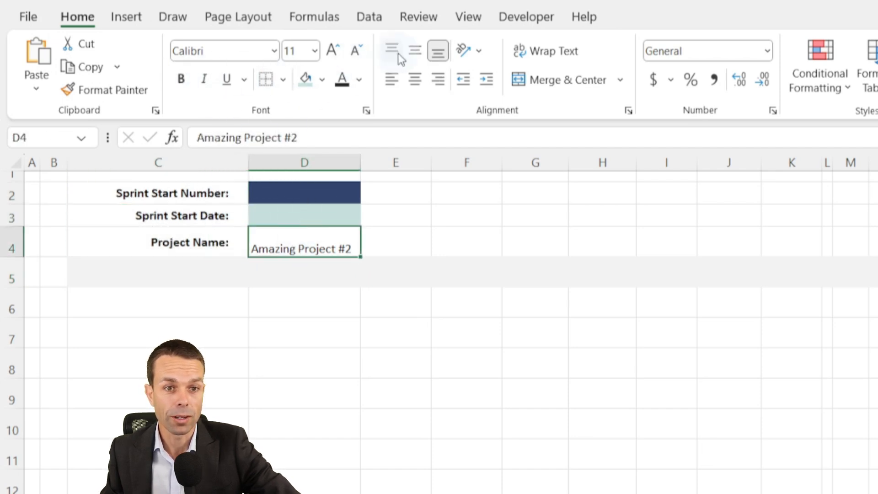
left_click(415, 52)
left_click(334, 51)
left_click(334, 51)
left_click(334, 52)
left_click(334, 51)
left_click(334, 51)
left_click(334, 51)
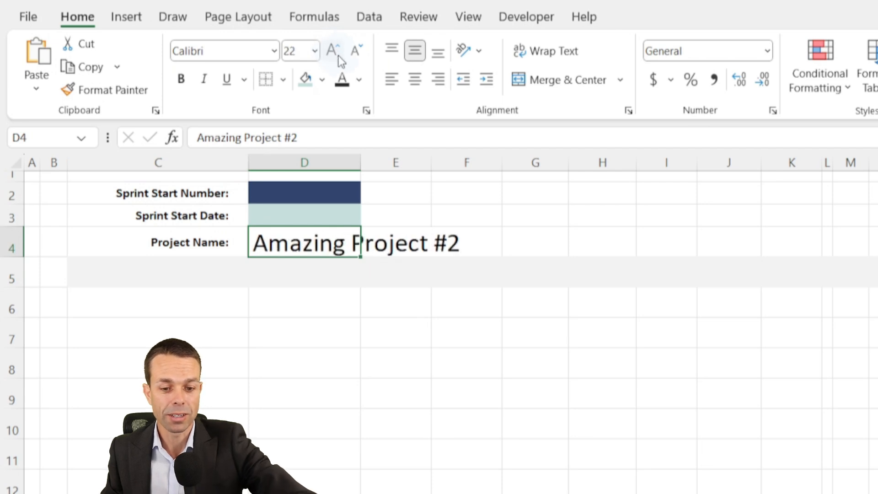
key("ctrl+i")
left_click(360, 80)
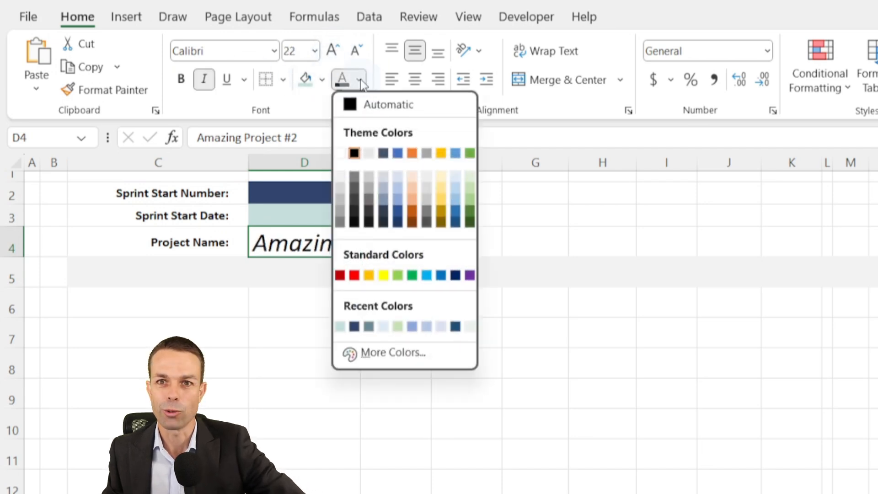
left_click(340, 209)
Step: Enter 15-Aug-24 as the sprint start date in D3 and 1 as the sprint start number in D2
left_click(345, 216)
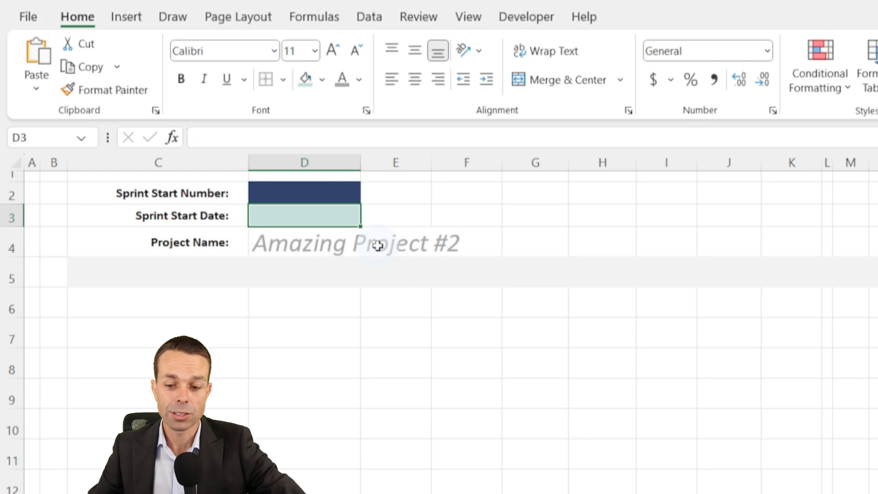
type("15")
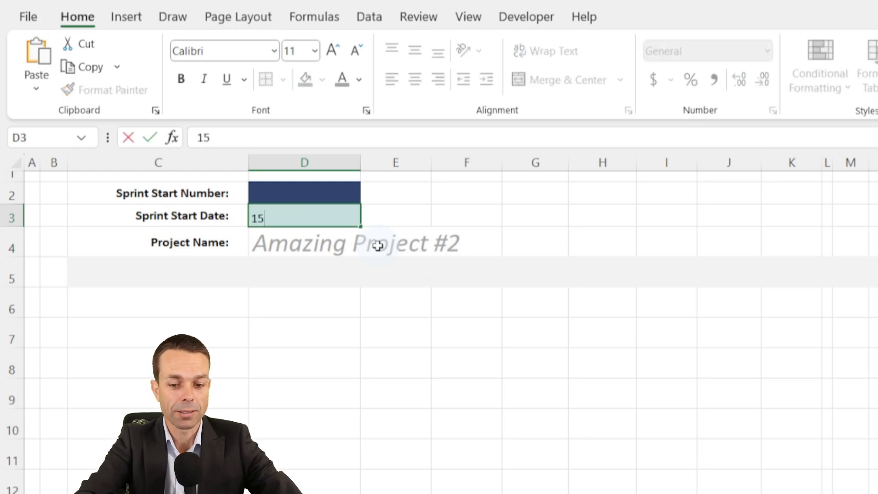
type("-Aug-")
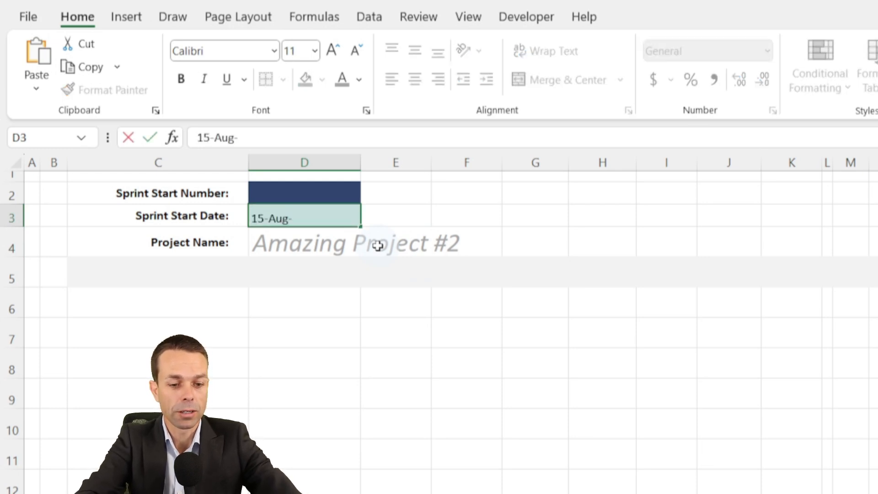
type("24")
key("Return")
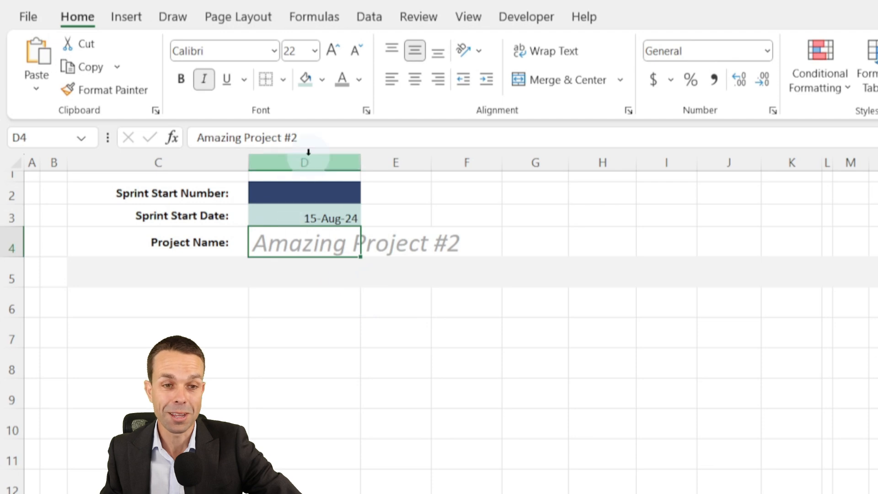
left_click(314, 192)
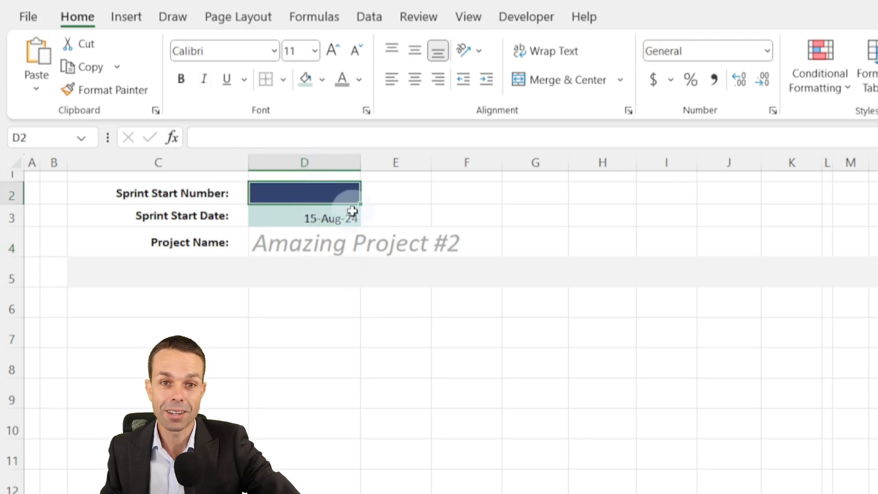
type("1")
left_click(298, 308)
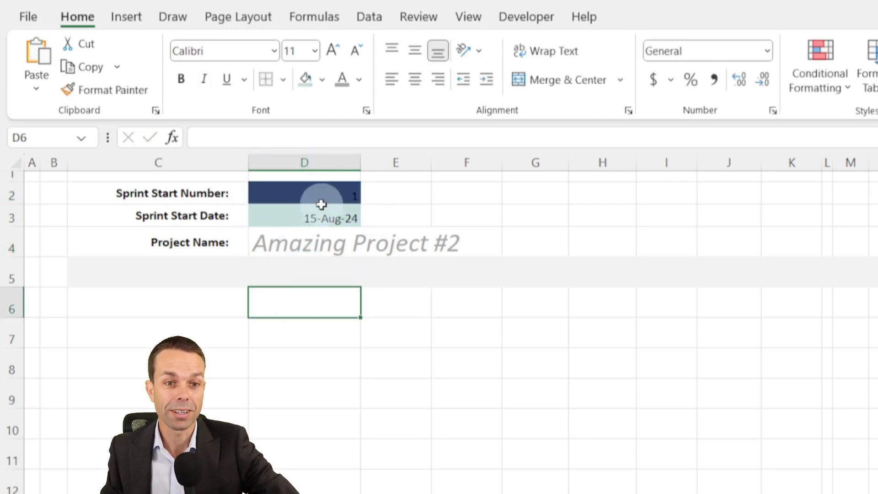
Step: Change the font colour of the sprint start number in D2 to white
left_click(317, 196)
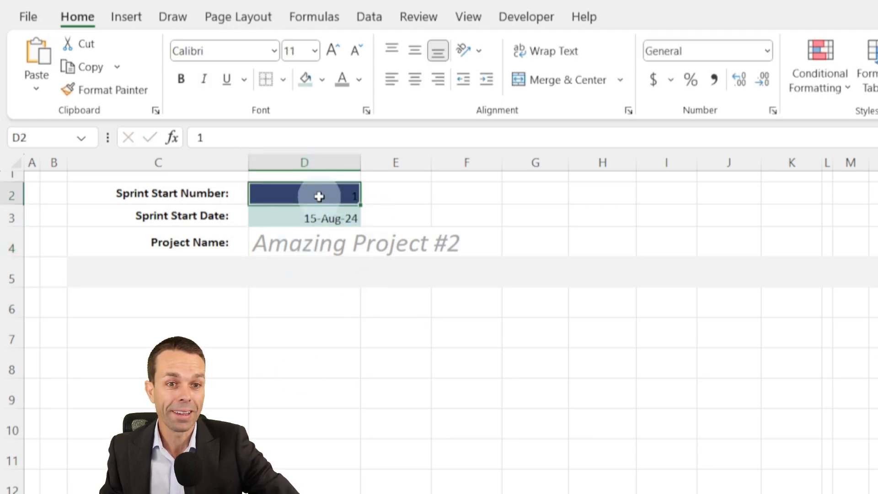
left_click(361, 80)
left_click(369, 151)
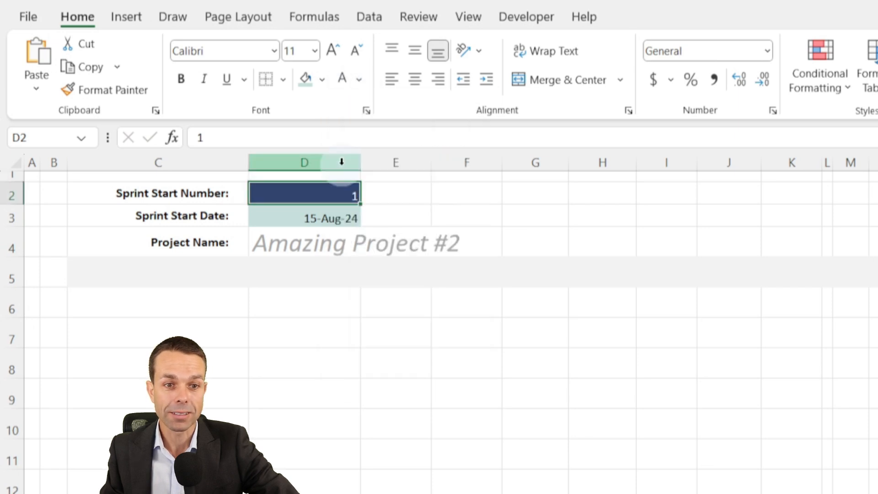
Step: Centre the input cells D2:D3 both vertically and horizontally
left_click(331, 219, "shift")
left_click(414, 52)
left_click(417, 80)
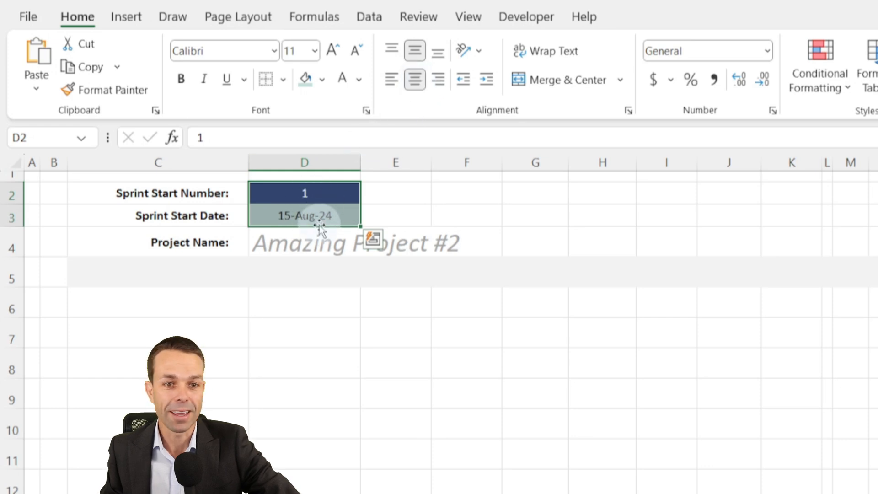
left_click(311, 273)
Step: Apply All Borders to the sprint number and date input cells D2:D3
left_click(309, 195)
left_click(308, 216, "shift")
left_click(286, 80)
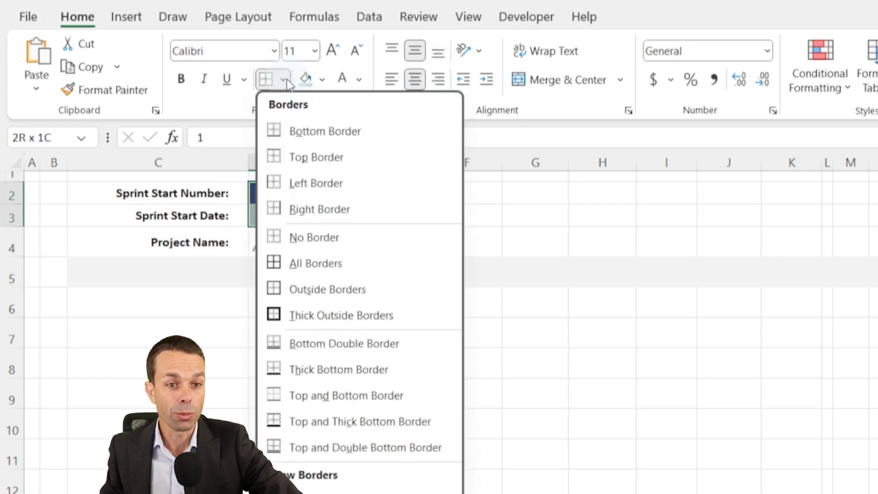
left_click(317, 265)
left_click(310, 305)
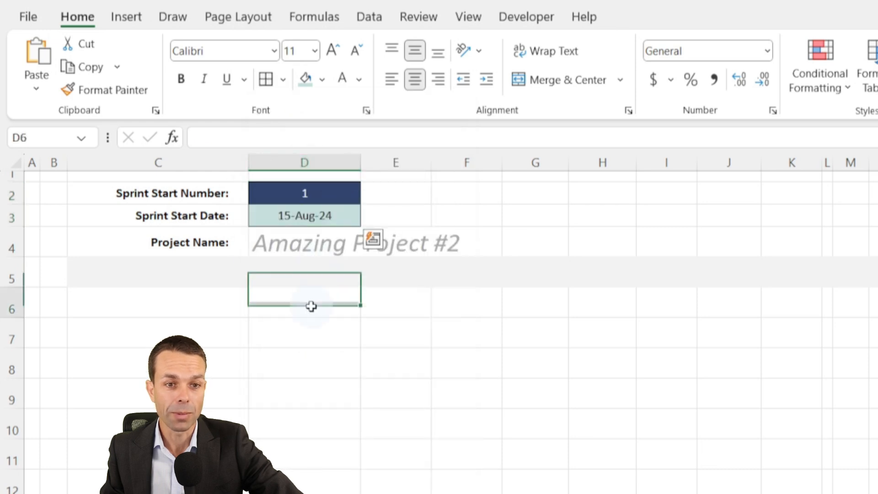
key("Return")
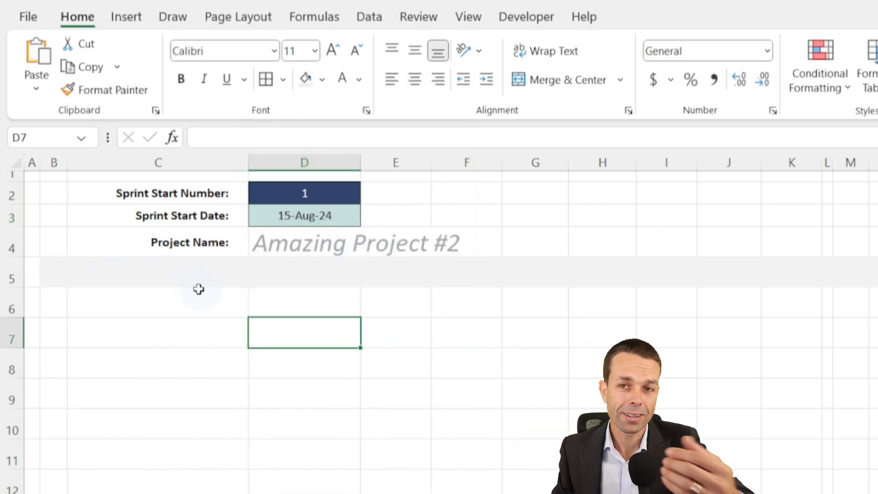
Step: Enter the column headings "#", "Activity", "Assigned To", "Start" and "End" in cells B5 to F5
left_click(54, 275)
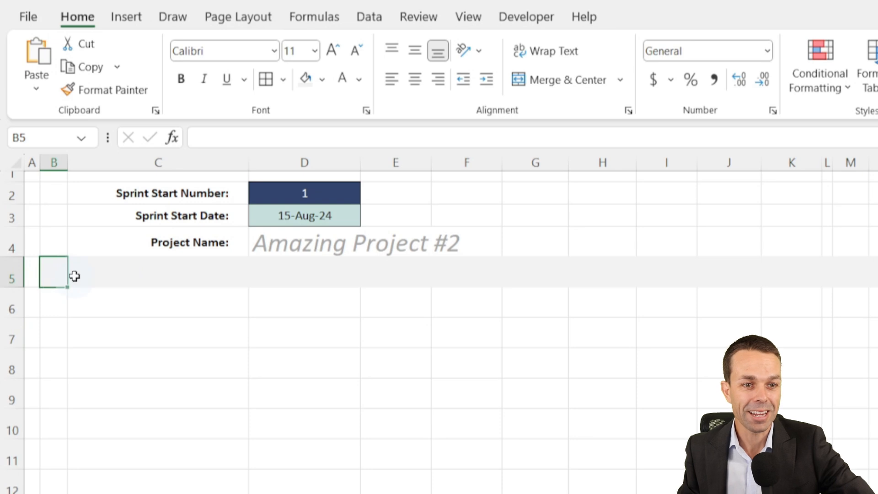
type("#")
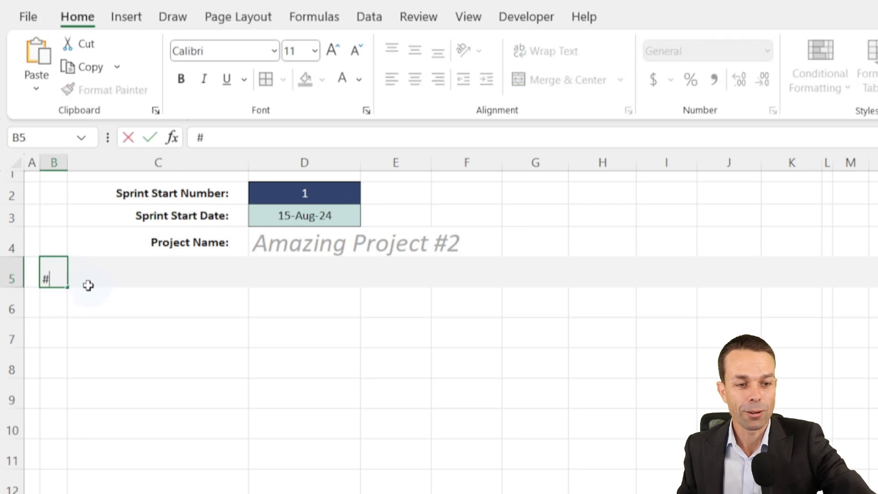
left_click(170, 278)
type("Activi")
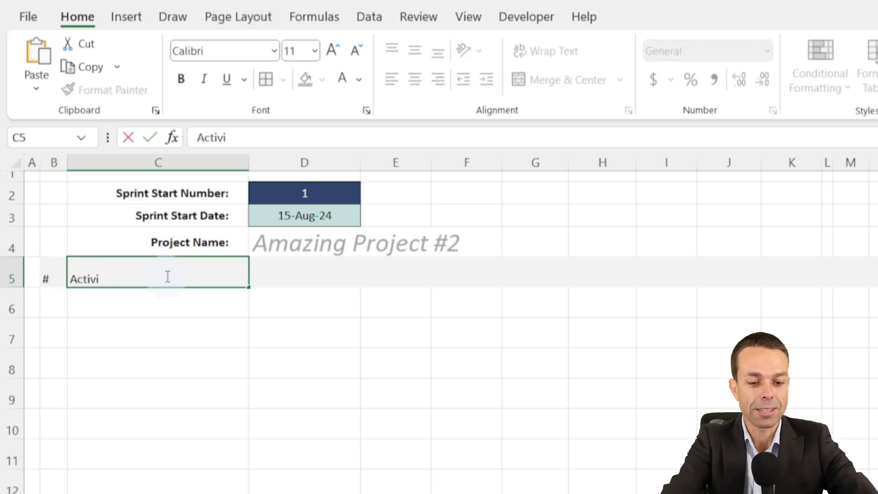
type("ty")
key("Tab")
type("As")
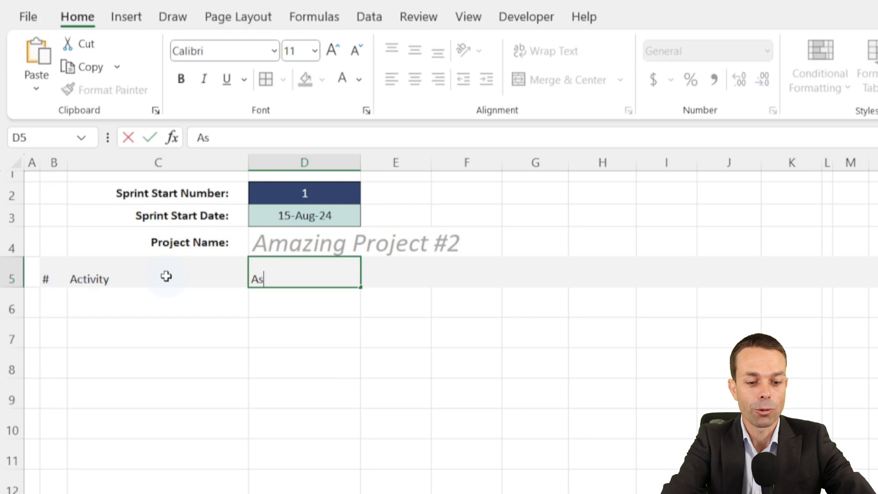
type("signed To")
key("Tab")
type("Start")
key("Tab")
type("Date")
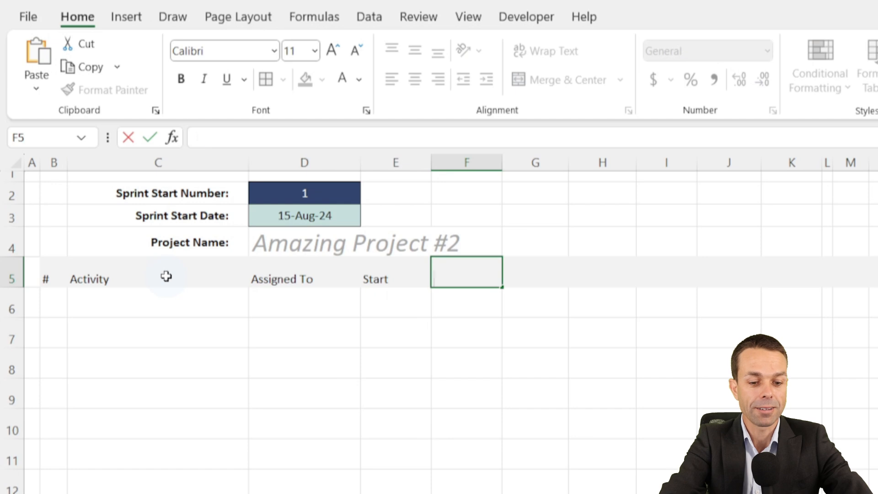
key("Tab")
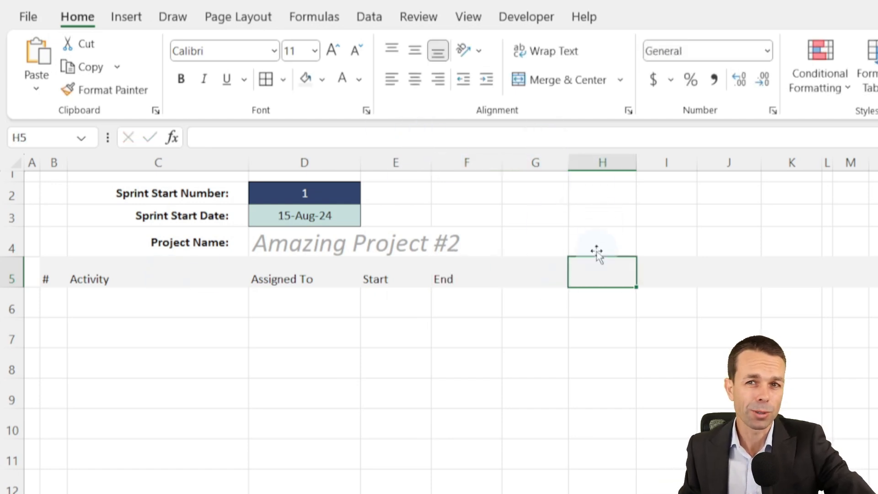
Step: Enter the column headings "Days", "Status" and "% Done" in cells I5 to K5
left_click(666, 277)
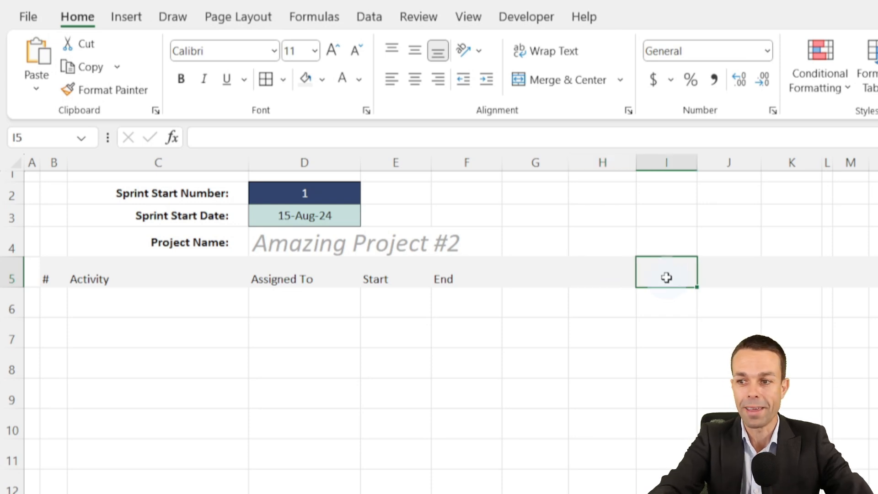
type("Days")
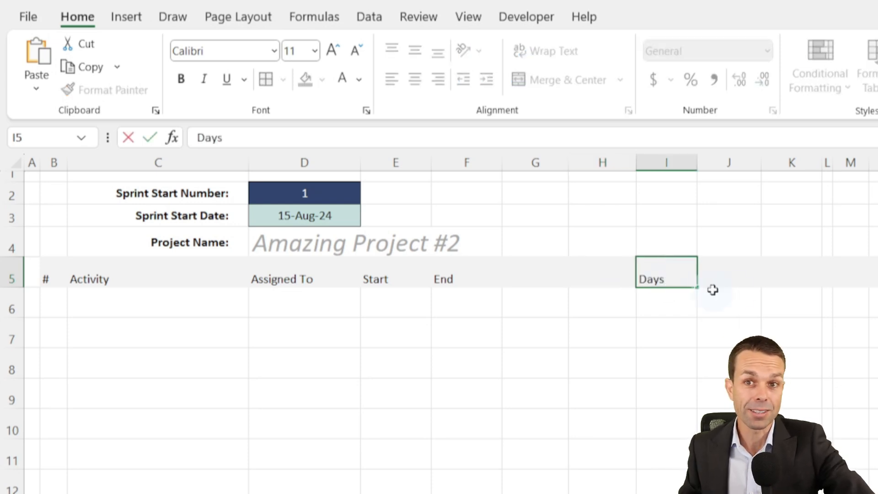
left_click(735, 274)
type("Status")
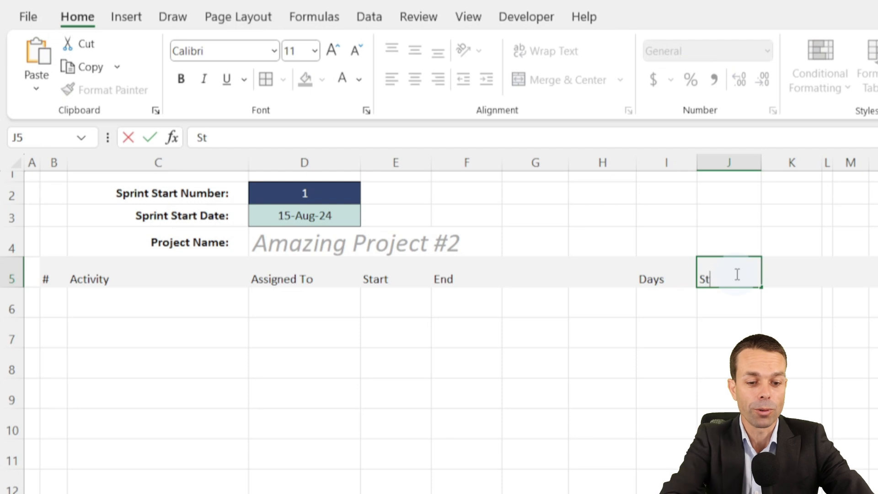
left_click(796, 277)
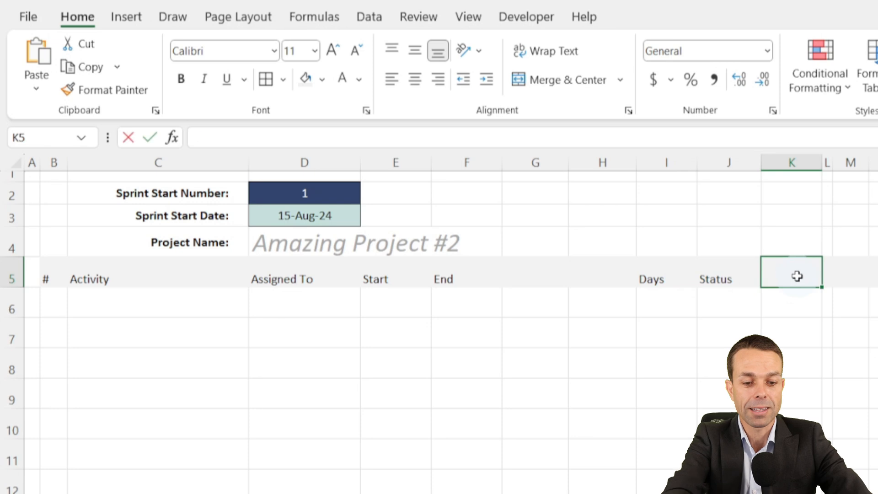
type("% Done")
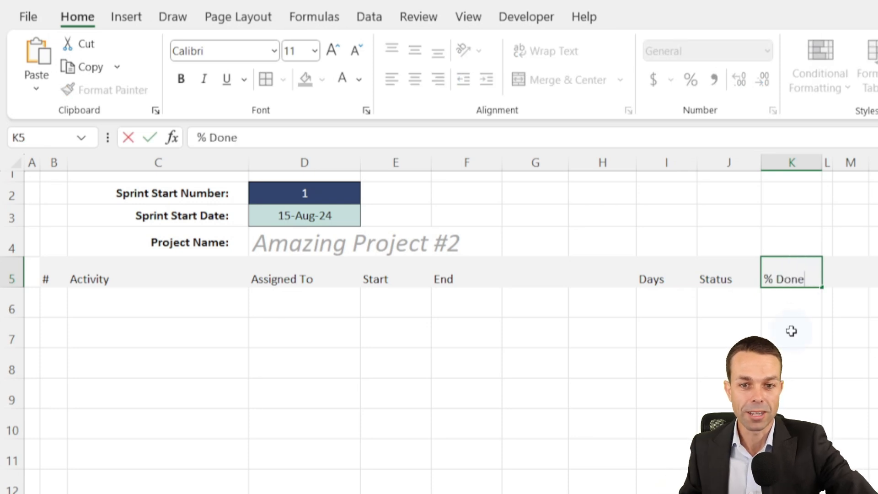
left_click(792, 331)
Step: Centre the heading row B5:K5 vertically and horizontally and make it bold
left_click(796, 265)
left_click(51, 276)
key("ctrl+shift+Right")
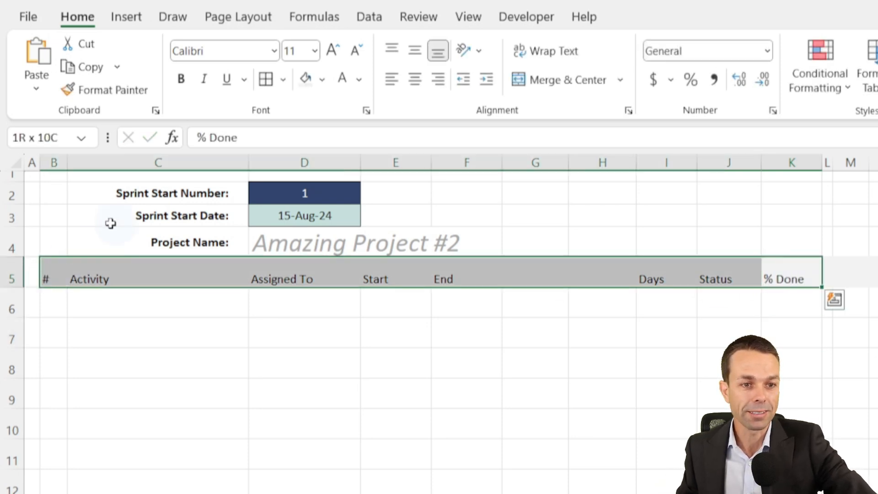
left_click(414, 50)
left_click(416, 80)
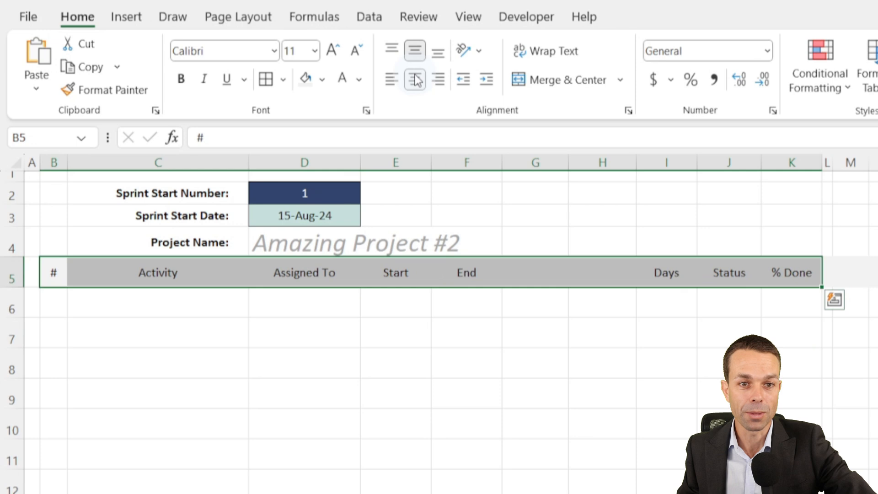
left_click(188, 83)
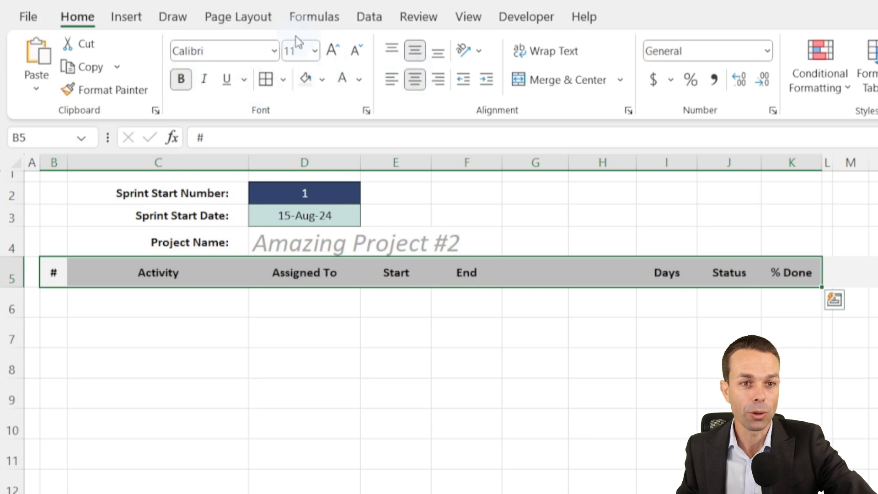
Step: Set the font size of the heading row B5:K5 to 14
left_click(333, 51)
left_click(334, 51)
left_click(334, 51)
left_click(355, 52)
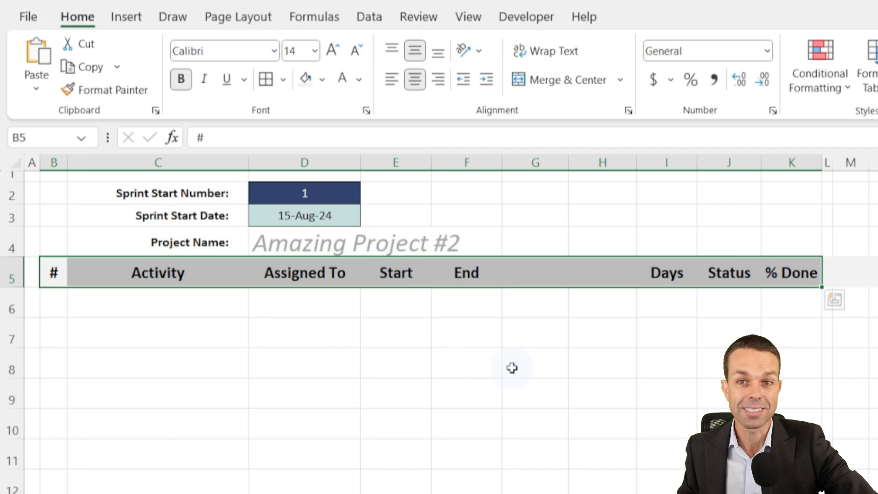
Step: Number the activity rows 1 to 16 in B6:B21, entering the first four numbers and filling the series down
left_click(613, 405)
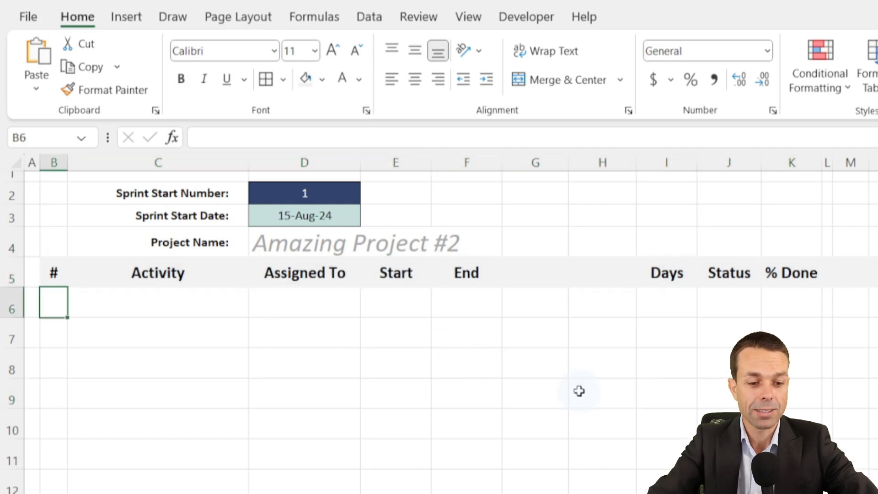
type("1")
key("Return")
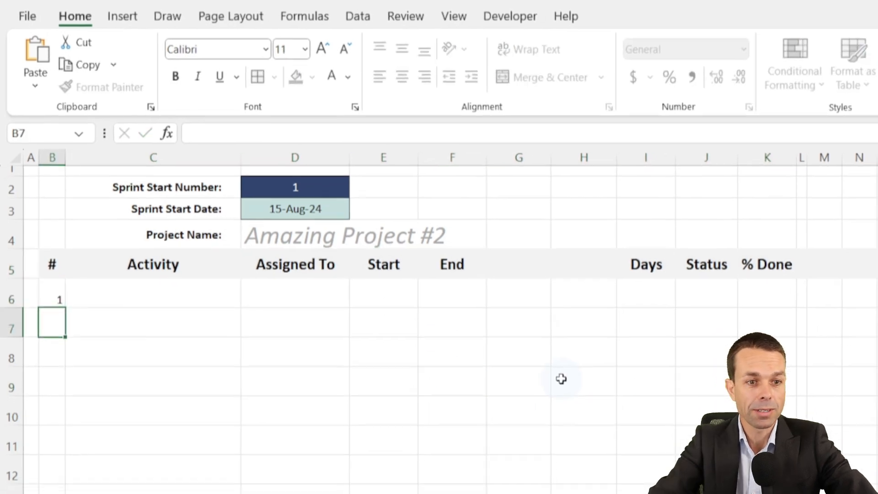
type("2")
key("Return")
type("3")
key("Return")
type("4")
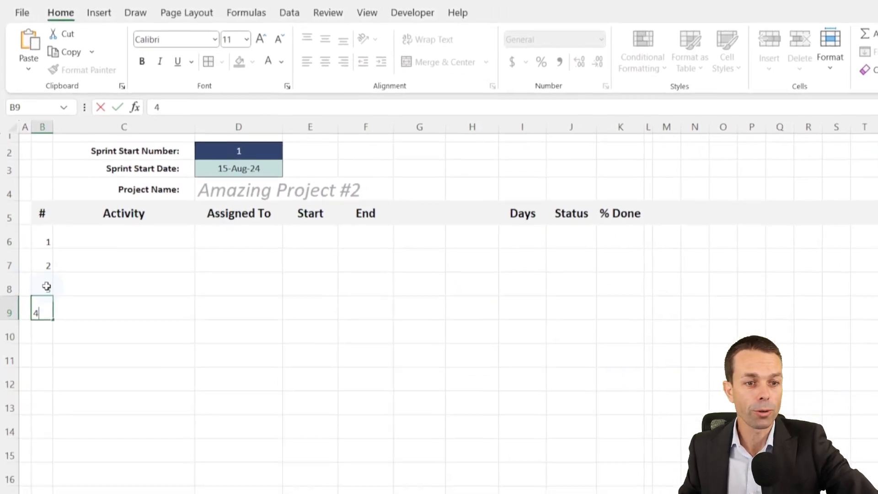
left_click_drag(49, 324, 58, 356)
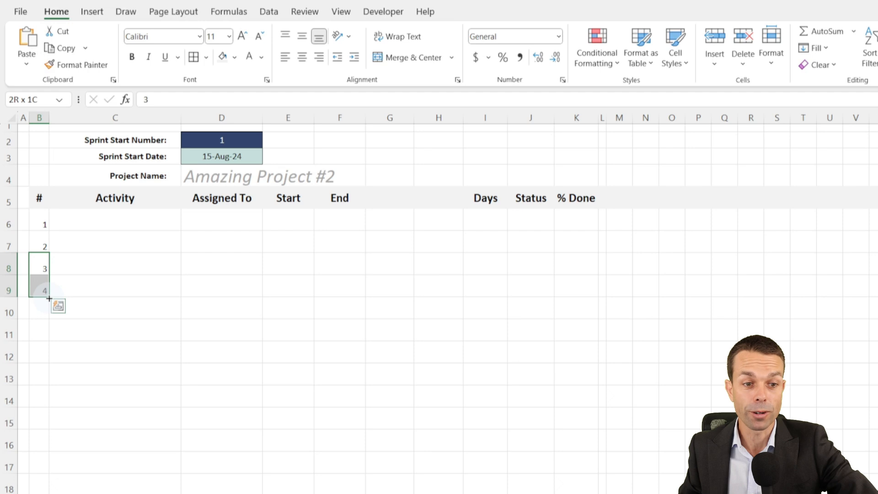
left_click_drag(49, 298, 57, 471)
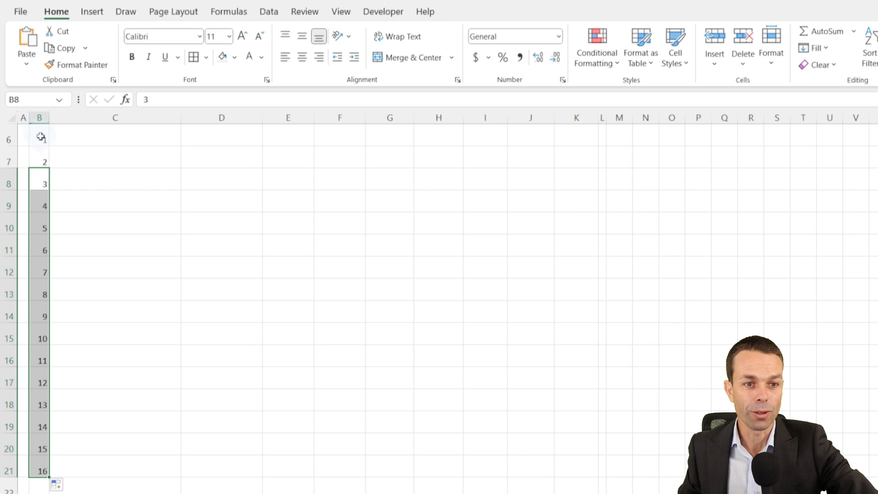
Step: Centre the row numbers in B6:B21 vertically and horizontally and make them bold
left_click(39, 138)
left_click(43, 470, "shift")
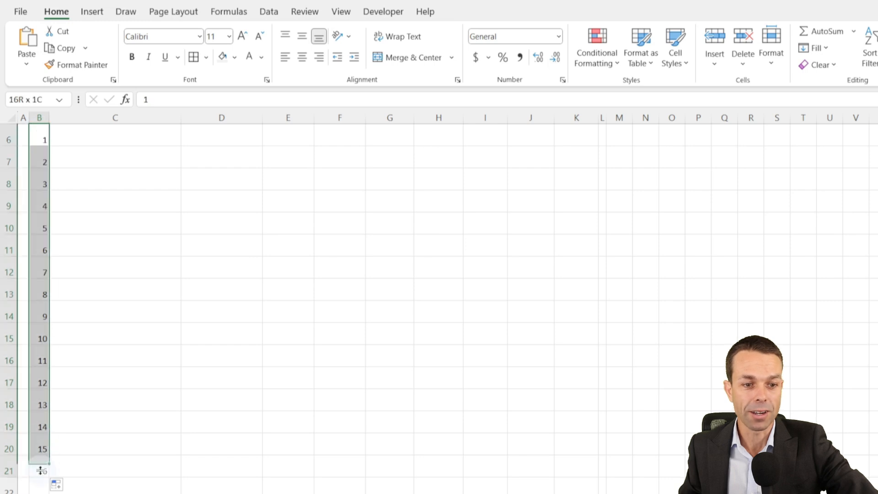
left_click(302, 36)
left_click(302, 56)
left_click(132, 56)
Step: Paste the copied sample activities, assignees, start and end values into C6:F15 and middle-align them vertically
scroll(184, 233, "up", 2)
left_click(166, 220)
key("ctrl+v")
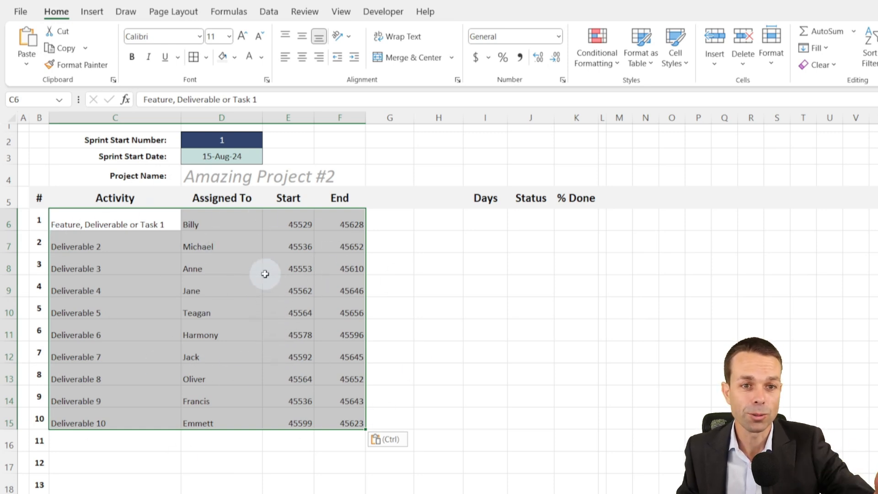
left_click(302, 39)
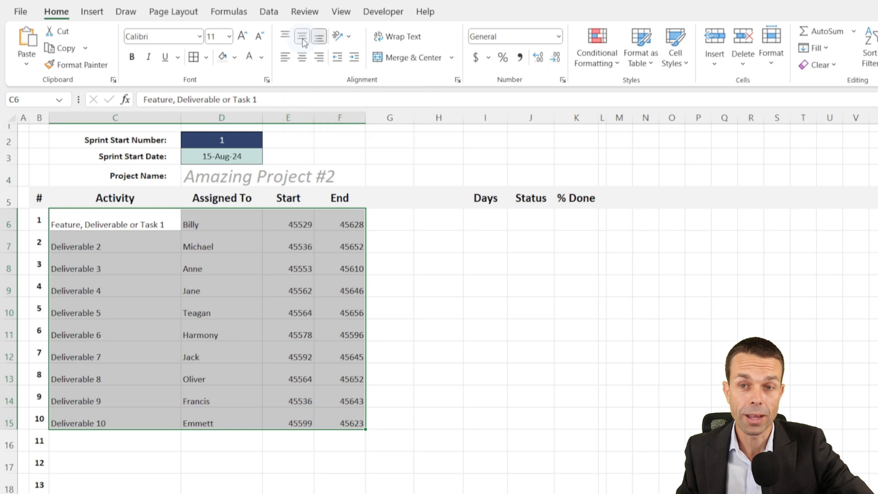
Step: Right-align the activity names in C6:C15 and increase their indent by one level
left_click_drag(137, 224, 137, 421)
left_click(319, 57)
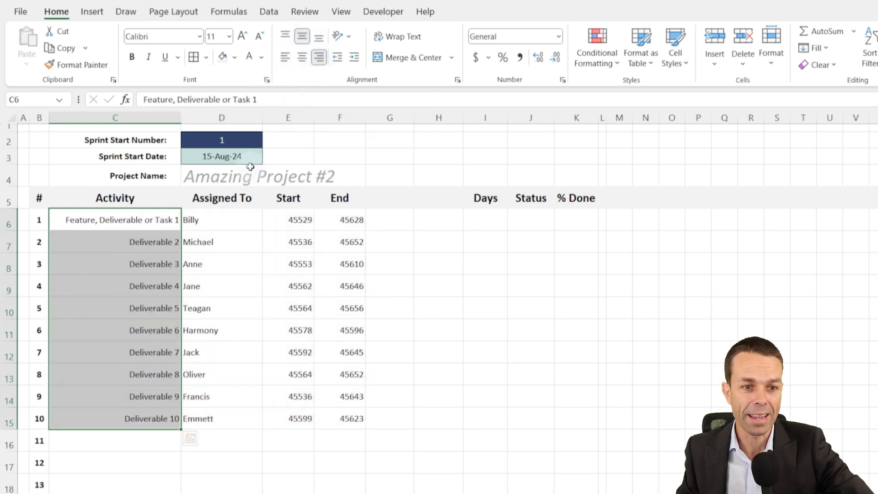
left_click(357, 61)
Step: Centre the assignees in D6:D15 and the start and end values in E6:F15 horizontally
left_click(224, 219)
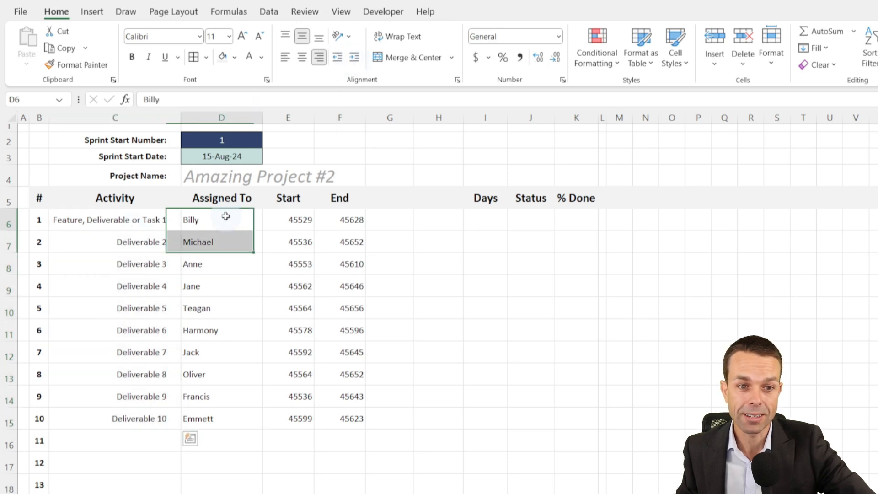
left_click(219, 418, "shift")
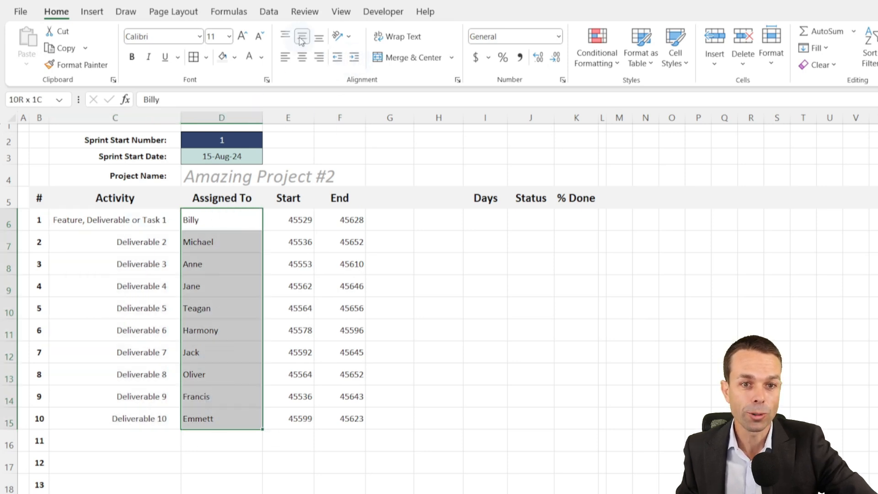
left_click(302, 57)
mouse_move(295, 220)
left_mouse_down()
mouse_move(345, 339)
mouse_move(349, 418)
left_mouse_up()
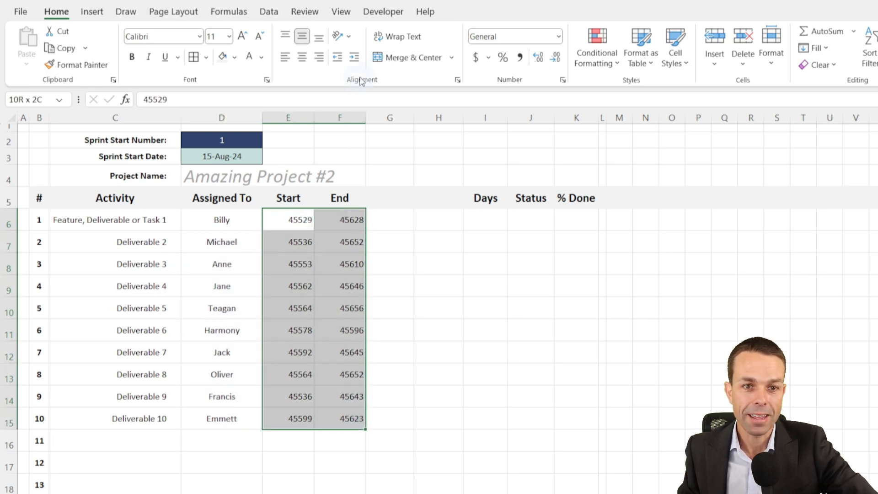
left_click(304, 59)
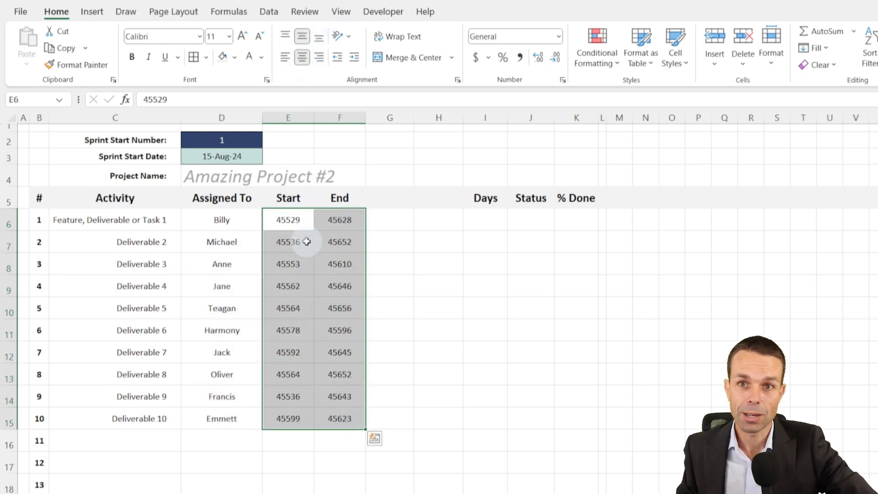
Step: Apply the custom number format dd-mmm-yy to the start and end values in E6:F15
right_click(291, 224)
left_click(339, 453)
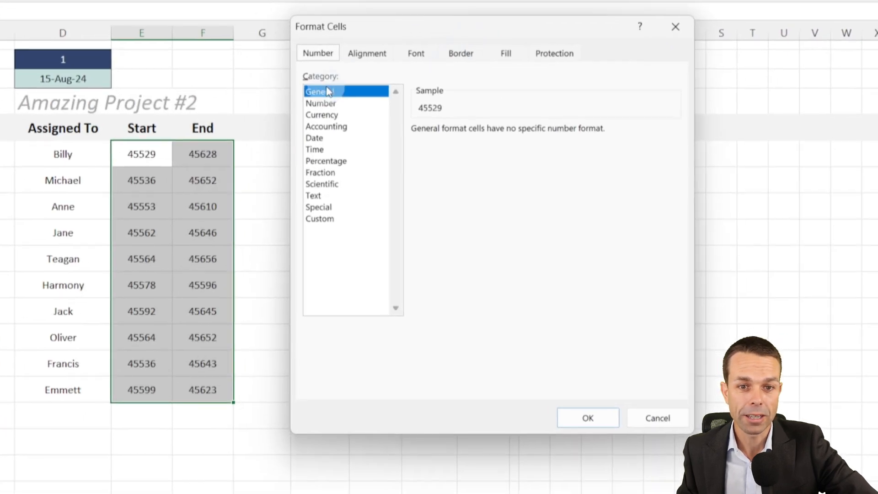
left_click(329, 223)
double_click(455, 143)
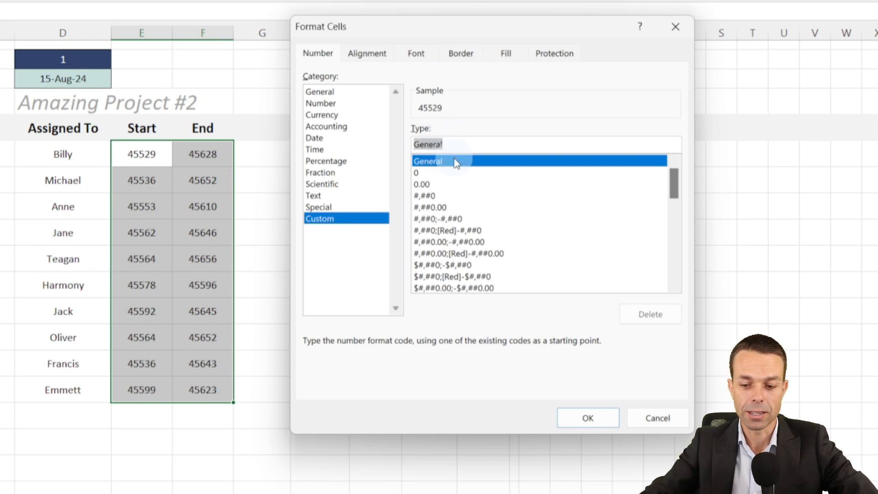
type("dd-")
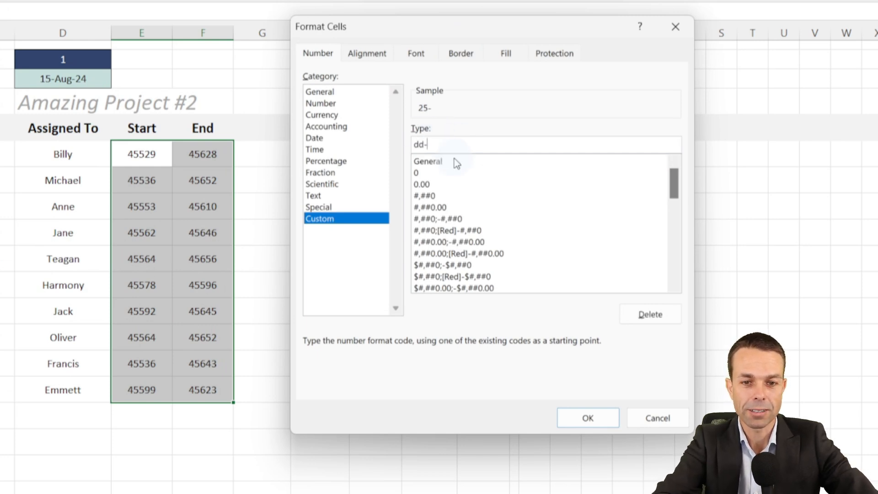
type("mmm")
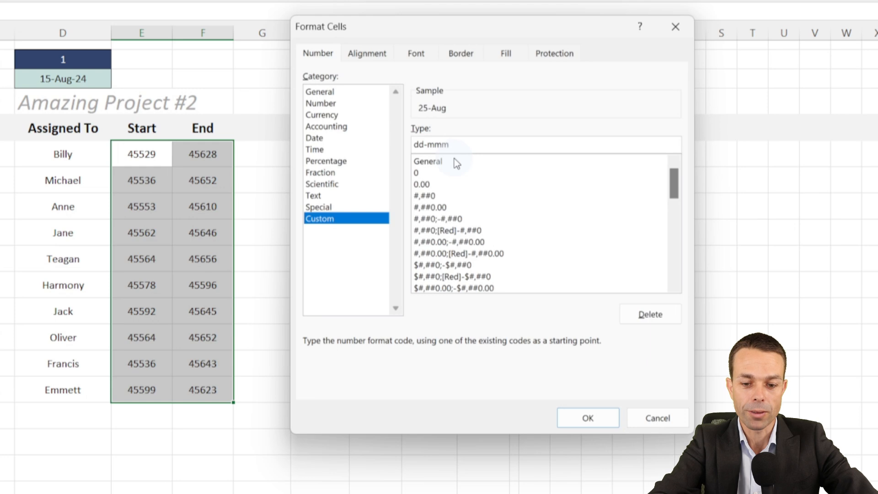
type("-yy")
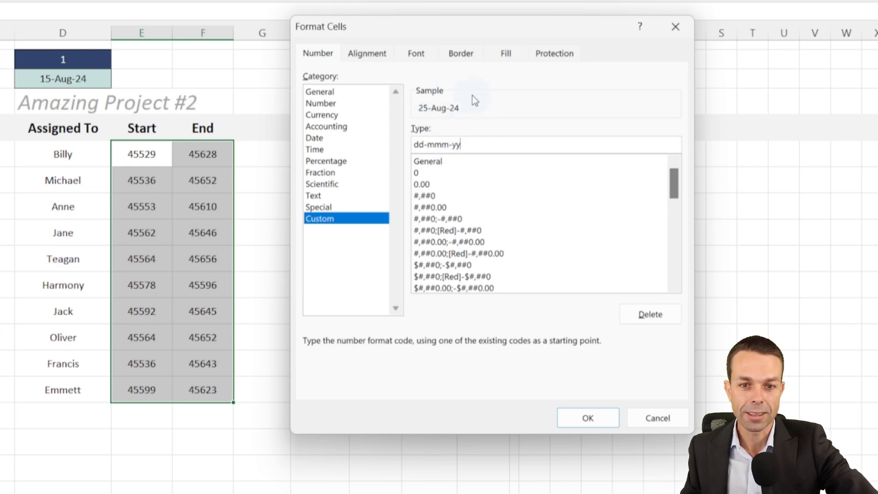
left_click(583, 419)
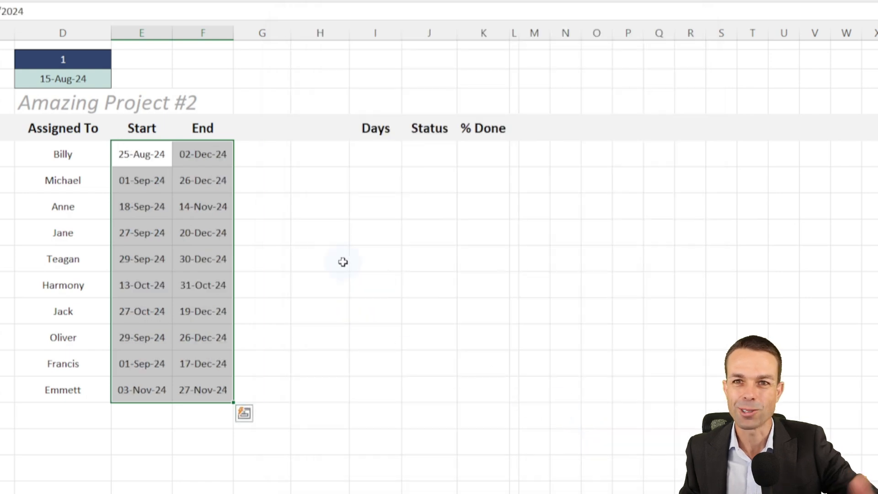
Step: Fill the Days column cells from I6 down past the numbered rows with the recent colour Blue-Gray
left_click(377, 158)
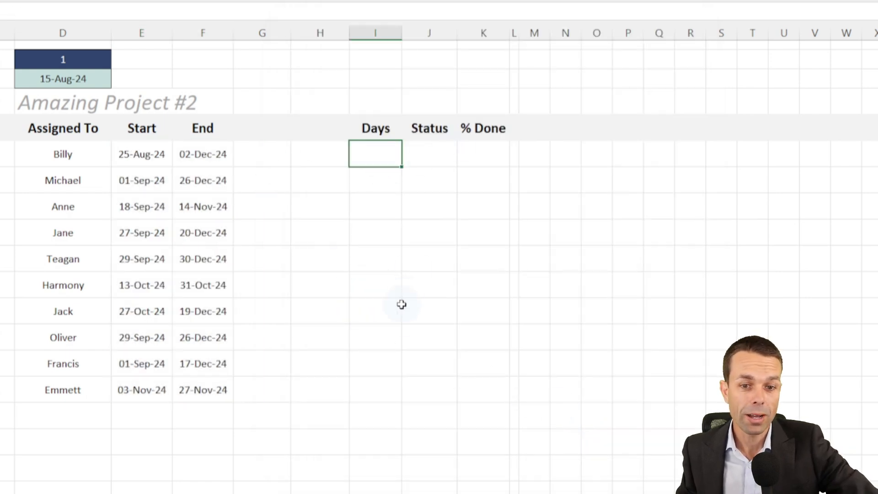
scroll(375, 345, "down", 10)
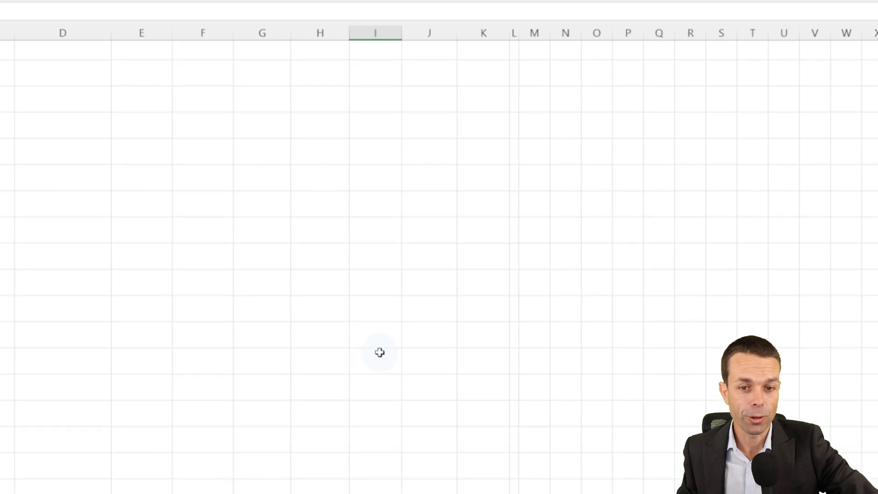
scroll(381, 362, "up", 1)
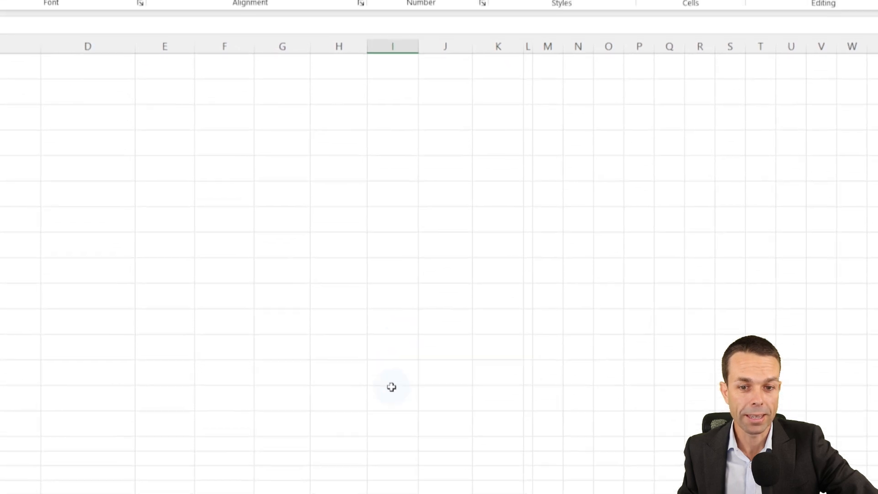
left_click(382, 413, "shift")
scroll(381, 393, "up", 10)
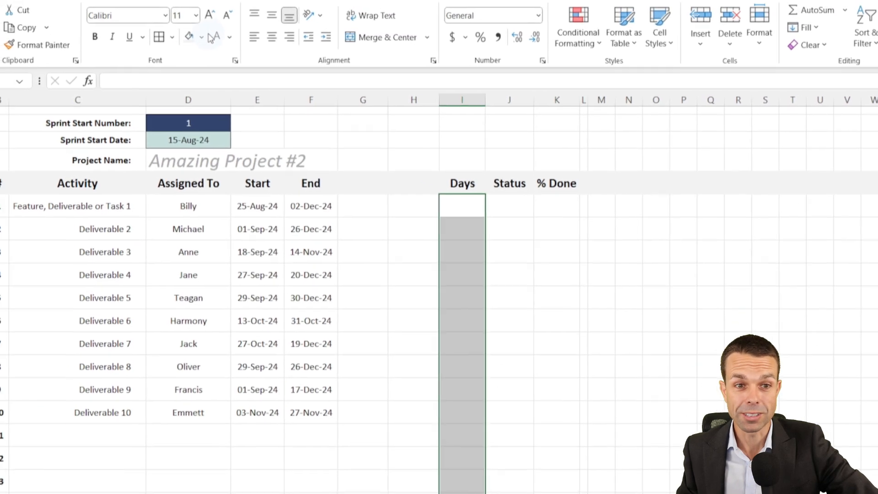
left_click(176, 22)
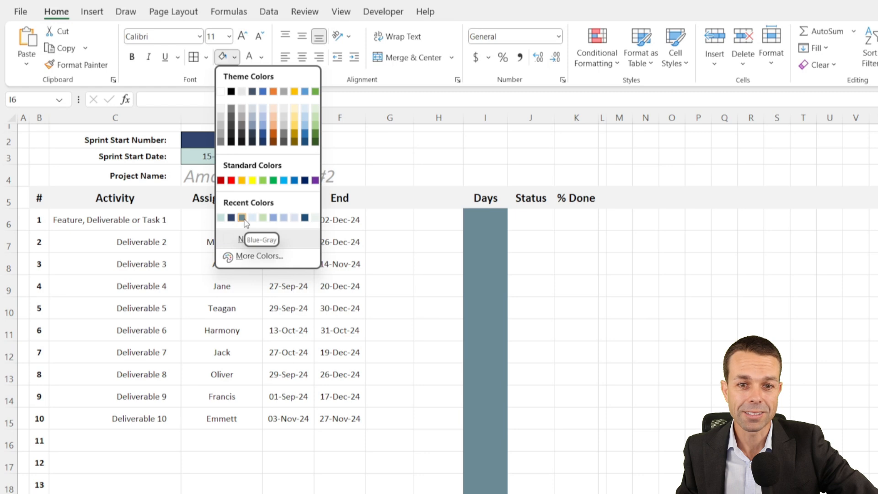
left_click(245, 221)
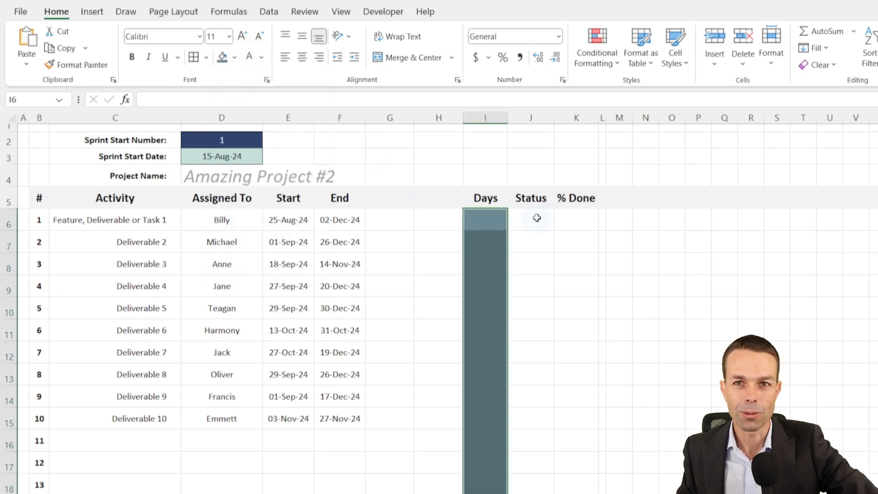
Step: Apply Percent Style to the % Done column from K6 down past the numbered rows and enter 50% in K6
left_click(576, 263)
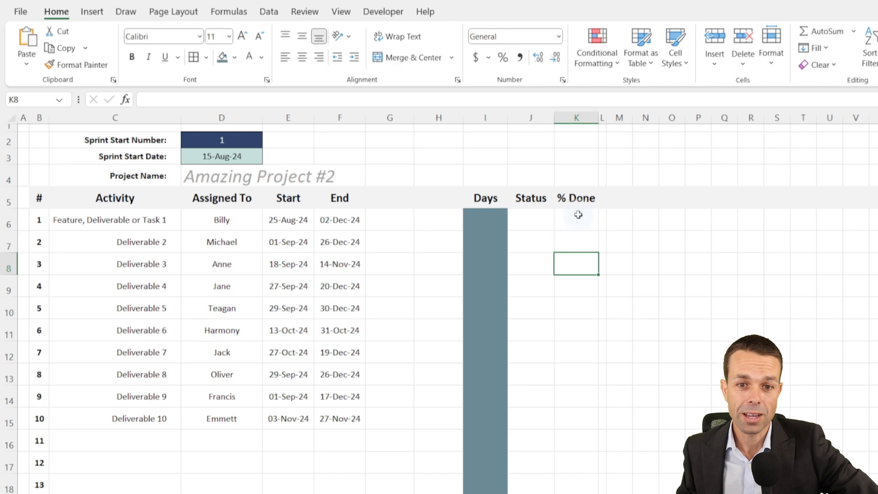
left_click(578, 216)
scroll(579, 217, "down", 10)
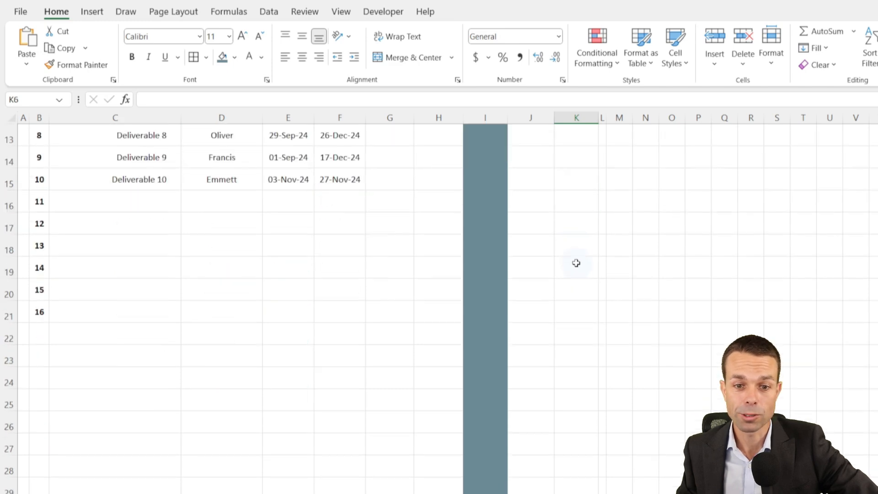
left_click(575, 357, "shift")
scroll(579, 308, "up", 11)
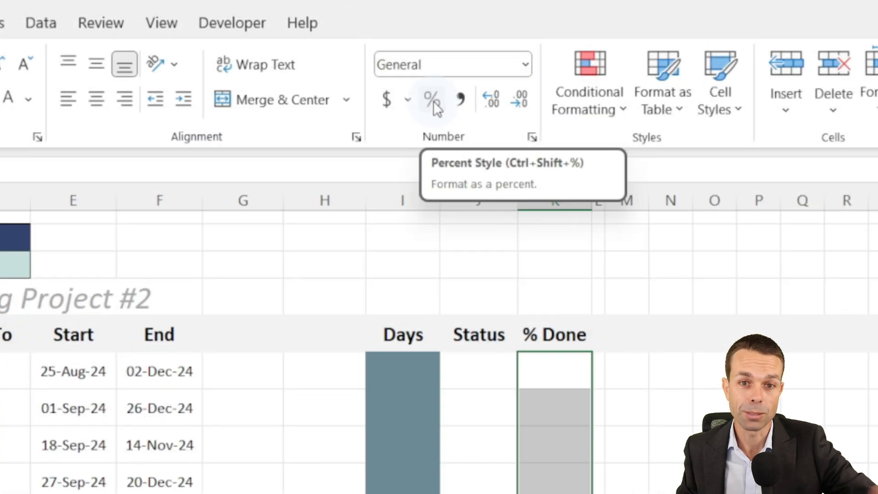
left_click(433, 101)
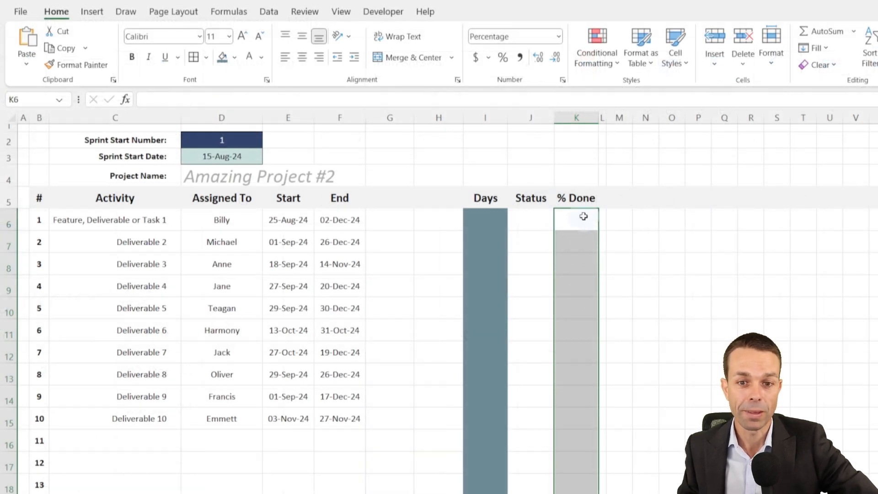
type("50")
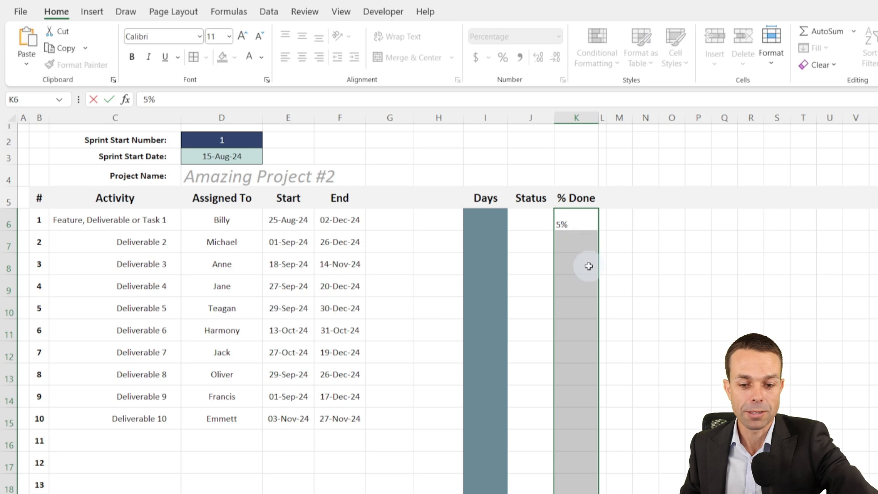
left_click(574, 259)
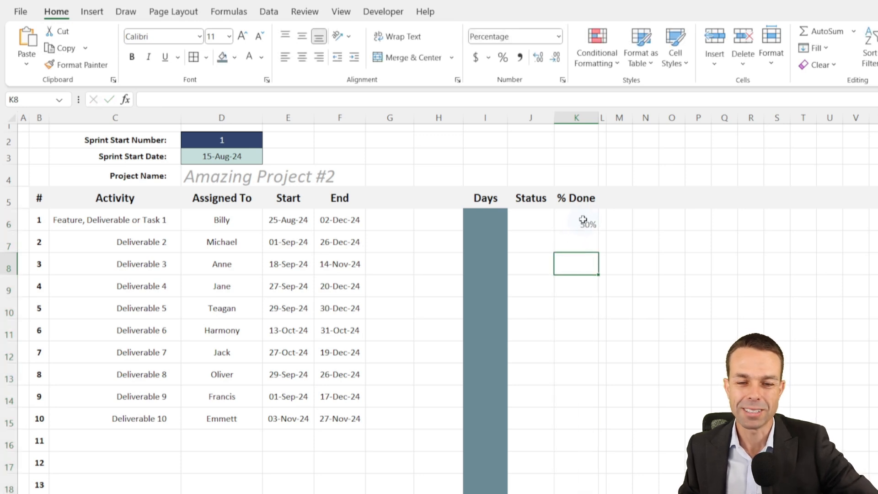
Step: Centre the % Done column cells from K6 down past the numbered rows vertically and horizontally
left_click(583, 217)
scroll(557, 278, "down", 10)
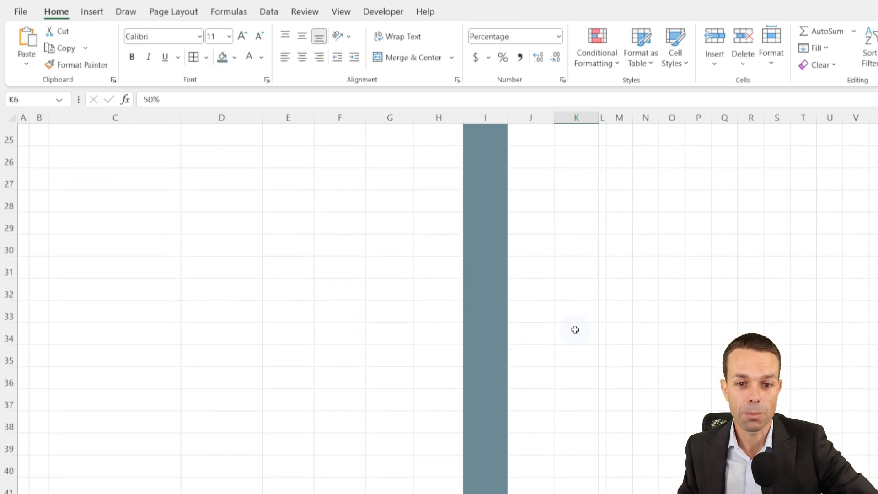
left_click(573, 355, "shift")
scroll(541, 247, "up", 10)
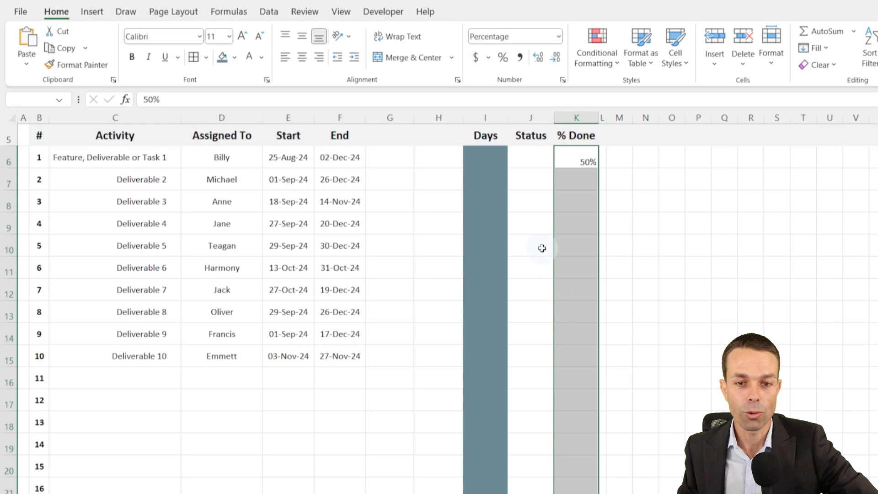
left_click(302, 35)
left_click(302, 58)
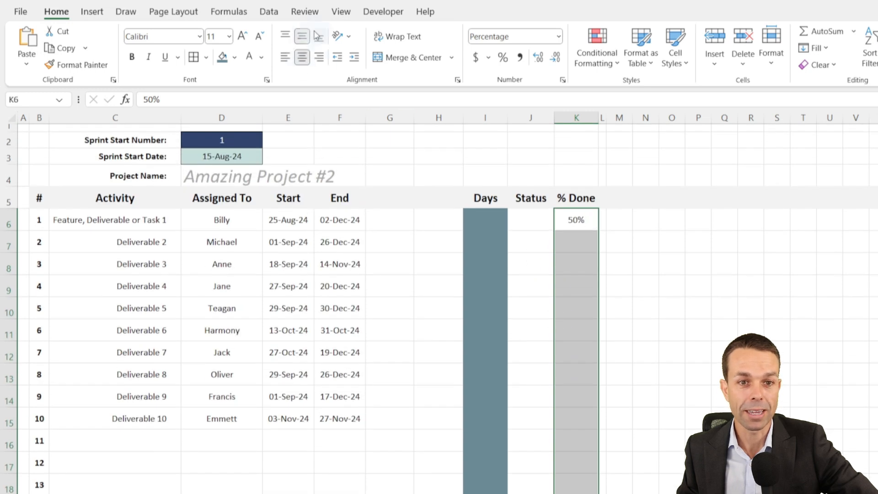
Step: Increase the font size of the % Done column cells to 12 and hide the sheet's gridlines
left_click(243, 37)
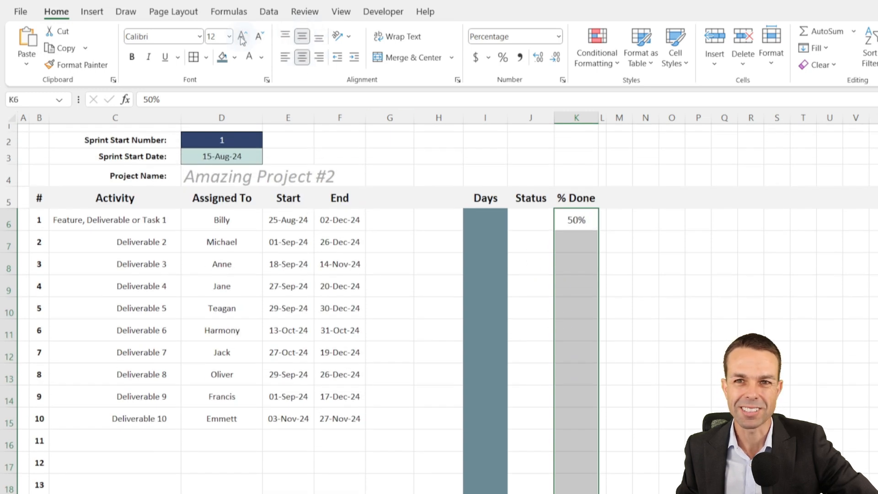
left_click(341, 12)
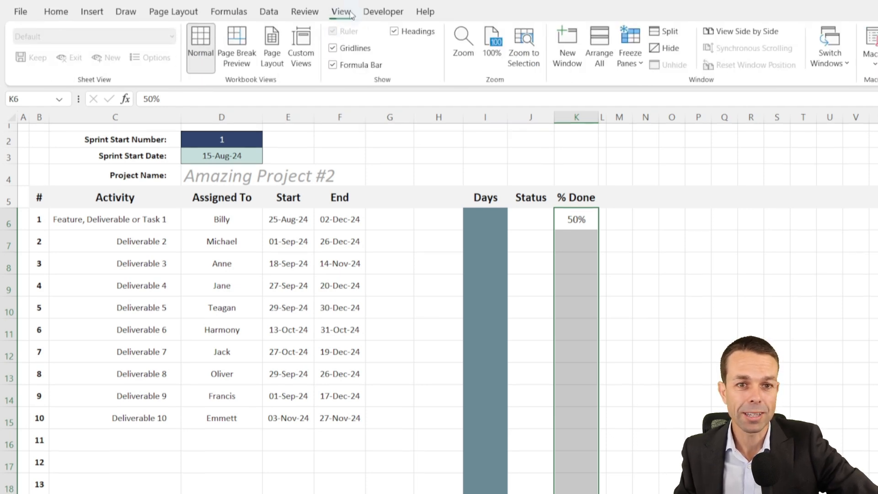
left_click(333, 48)
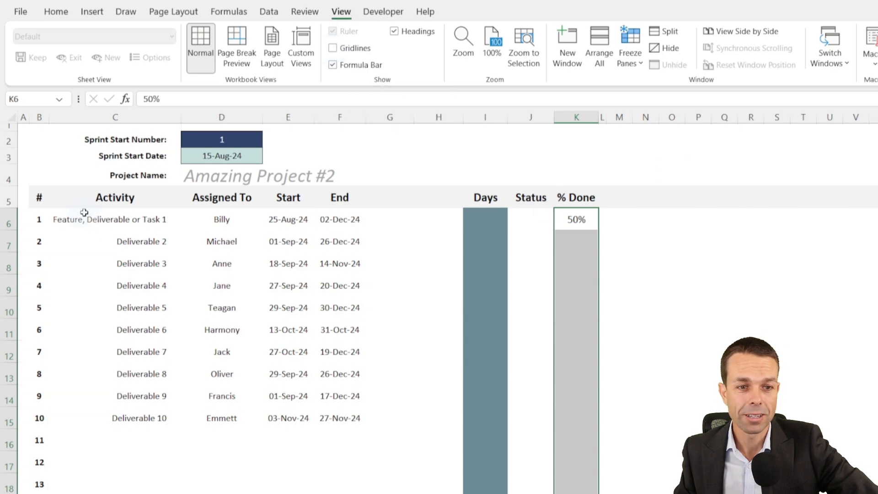
Step: Add a light gray bottom border to the header row from B5 across to the end of the shaded timeline header
left_click(39, 197)
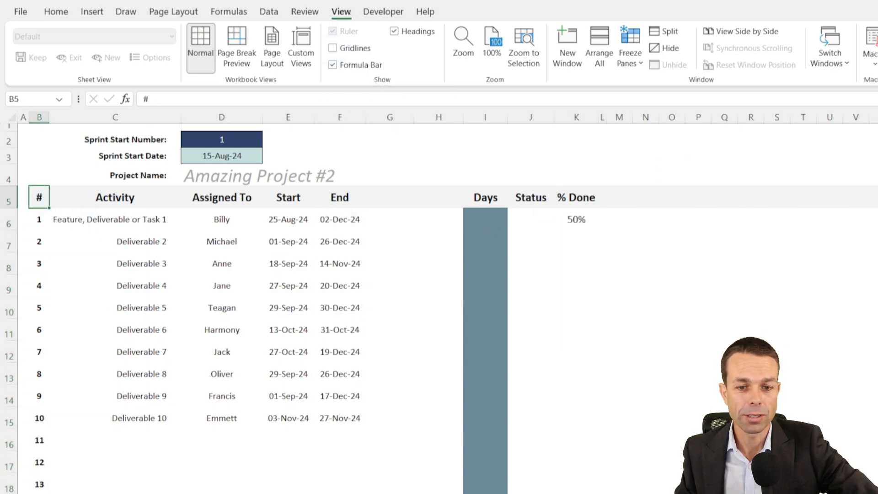
scroll(439, 302, "right", 15)
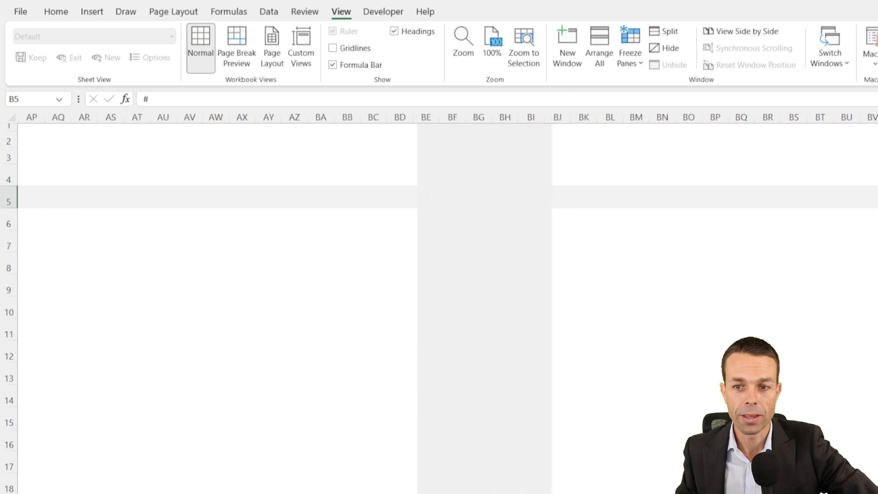
scroll(439, 301, "right", 8)
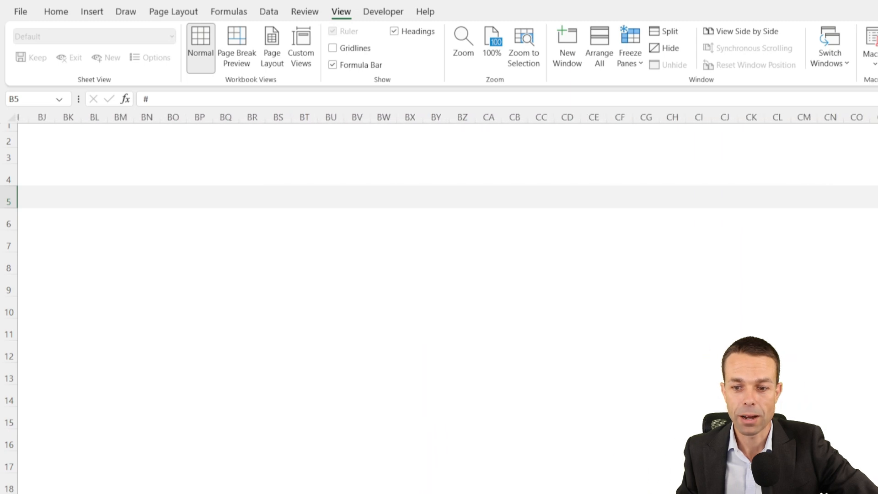
left_click(869, 197, "shift")
left_click(54, 15)
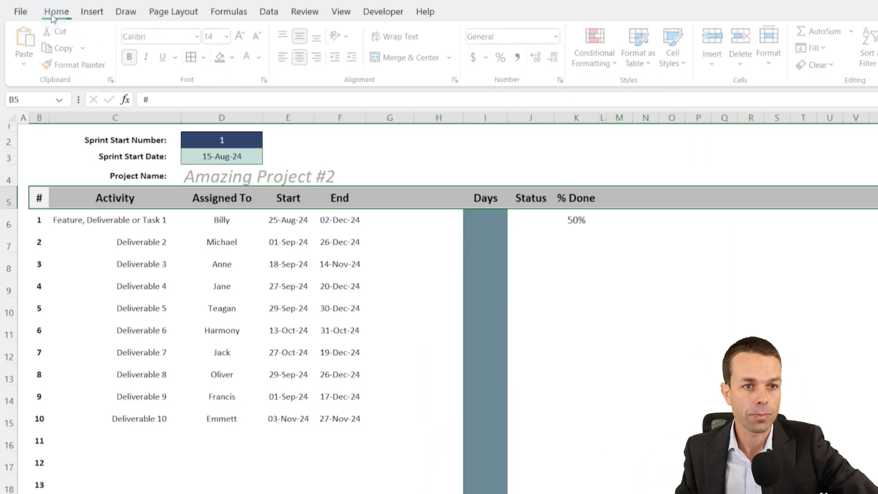
left_click(208, 58)
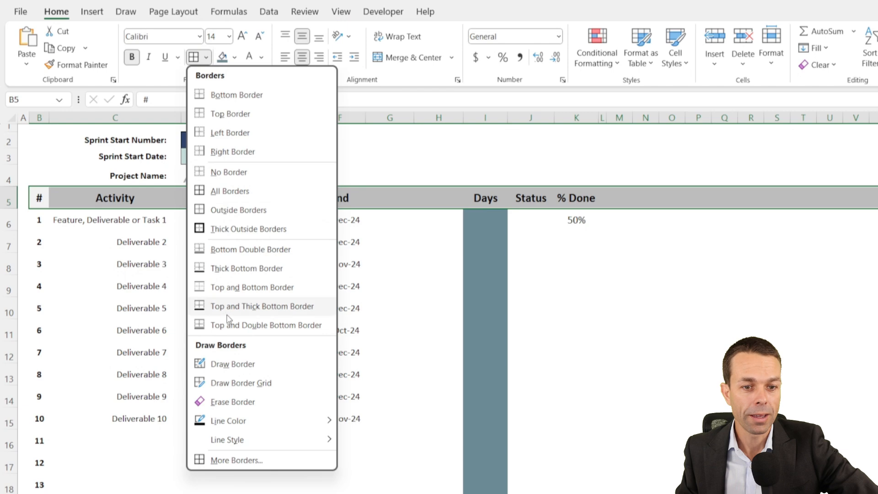
left_click(217, 459)
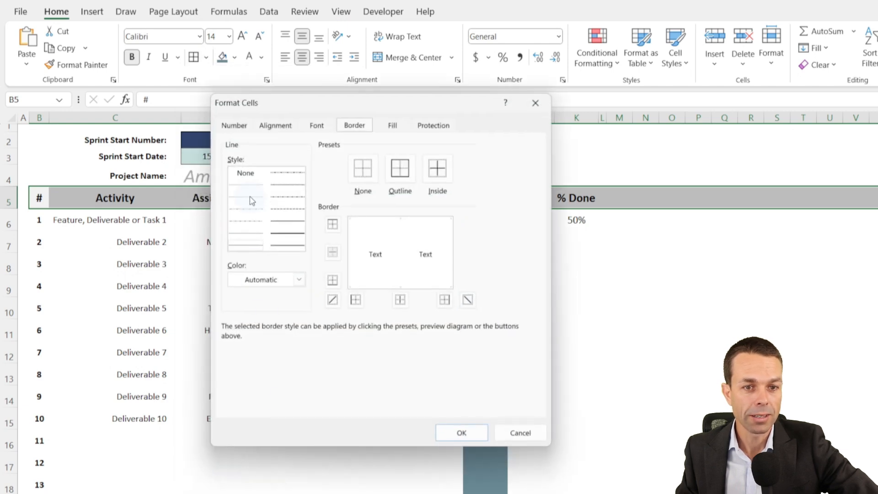
left_click(295, 280)
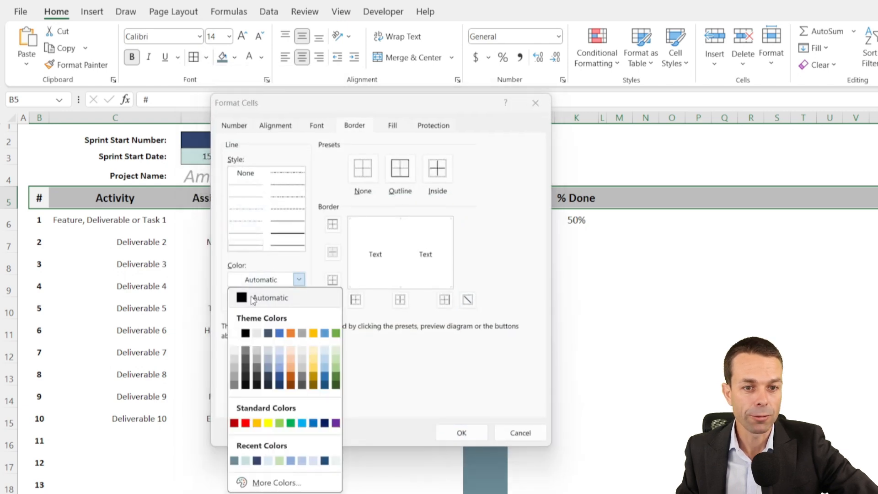
left_click(232, 361)
left_click(388, 289)
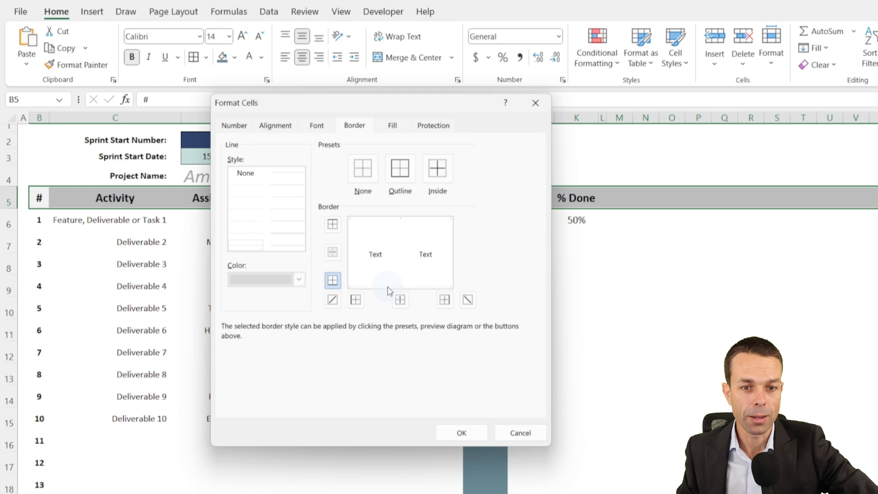
left_click(460, 430)
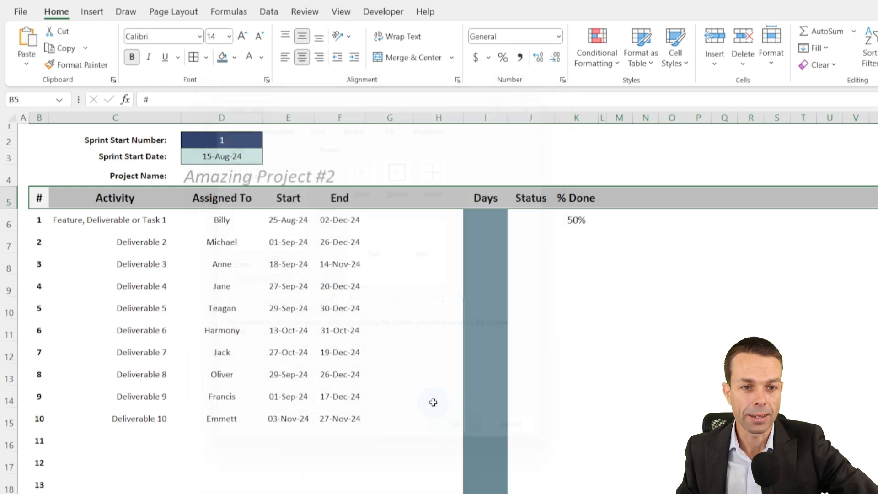
Step: Add light gray horizontal borders between the rows and along the bottom edge of the activity table in B6:H43
left_click_drag(138, 331, 344, 396)
left_click(36, 219)
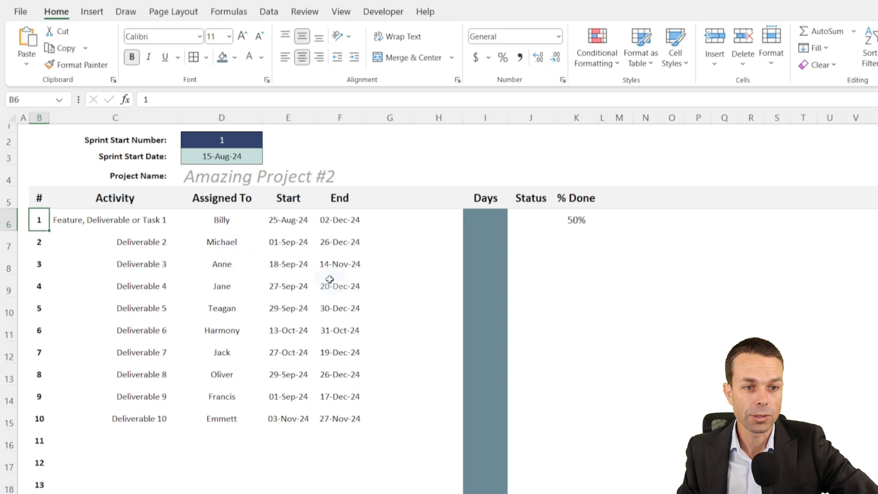
scroll(386, 298, "down", 12)
left_click(425, 270, "shift")
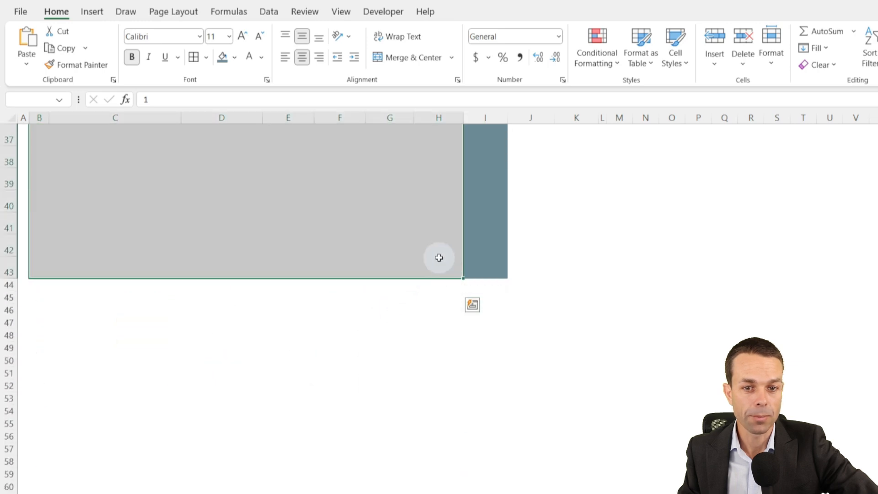
scroll(412, 238, "up", 12)
left_click(207, 58)
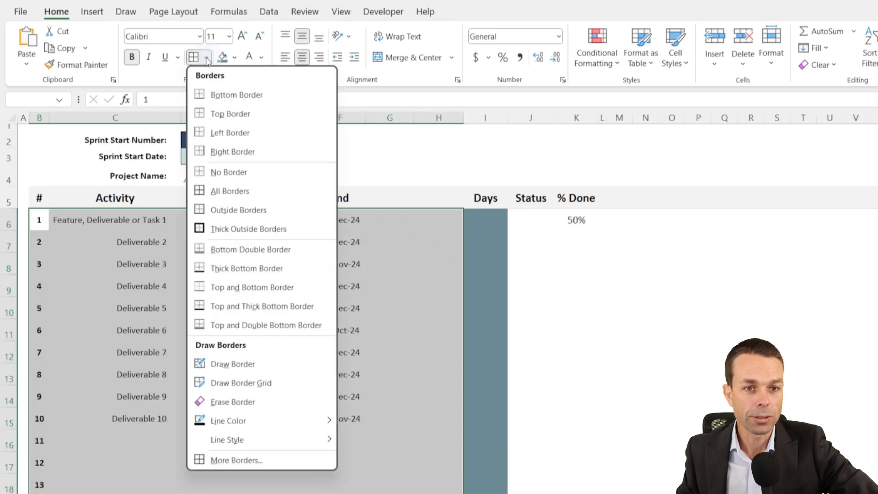
left_click(237, 461)
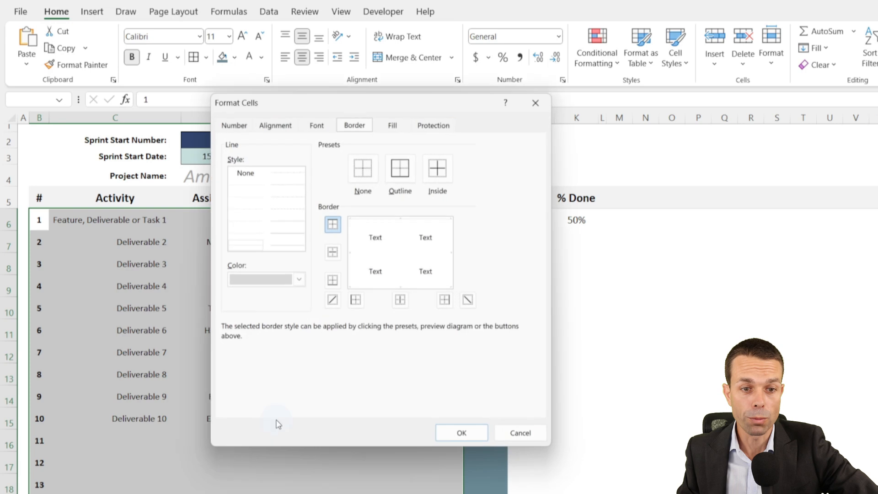
left_click(374, 254)
left_click(372, 288)
left_click(299, 279)
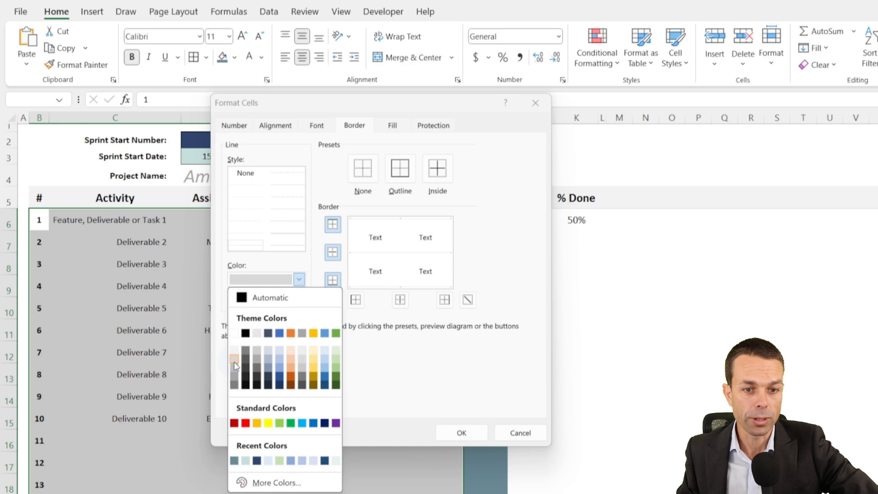
left_click(522, 275)
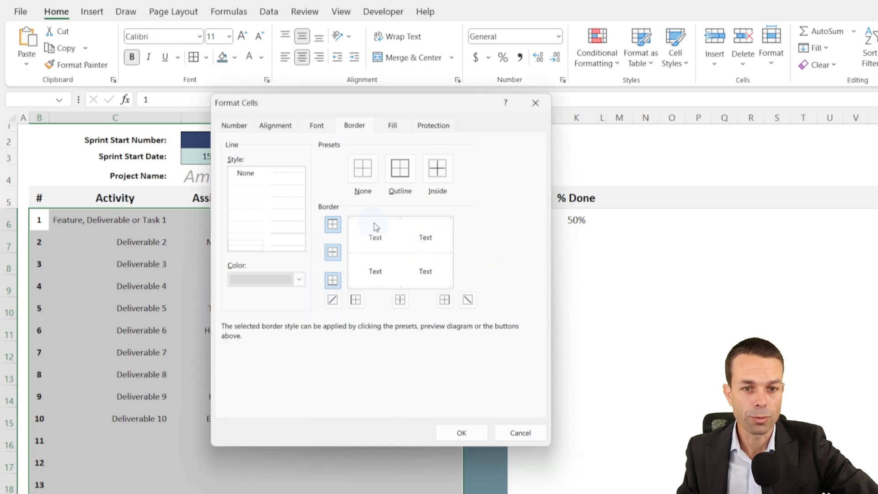
left_click(462, 433)
Step: Add a light gray left border to the Assigned To column cells in D6:D43
left_click(172, 272)
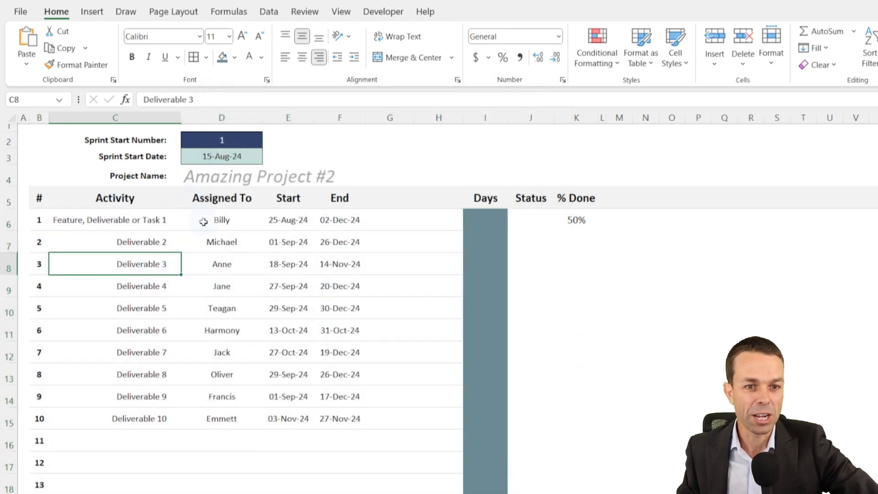
left_click(215, 215)
left_click_drag(221, 244, 203, 439)
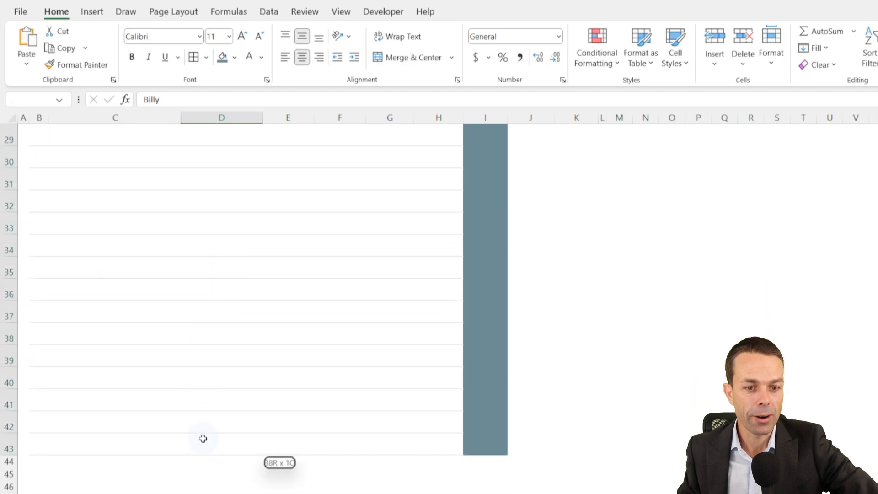
scroll(196, 376, "up", 9)
left_click(206, 58)
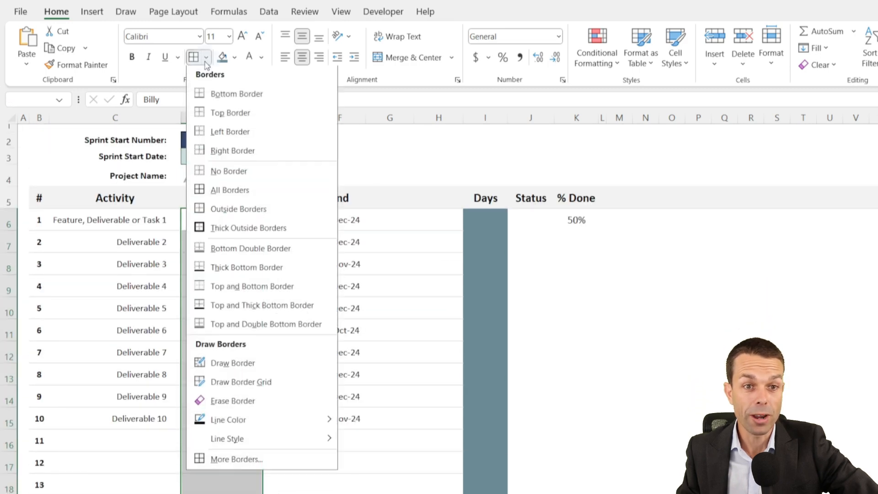
left_click(215, 459)
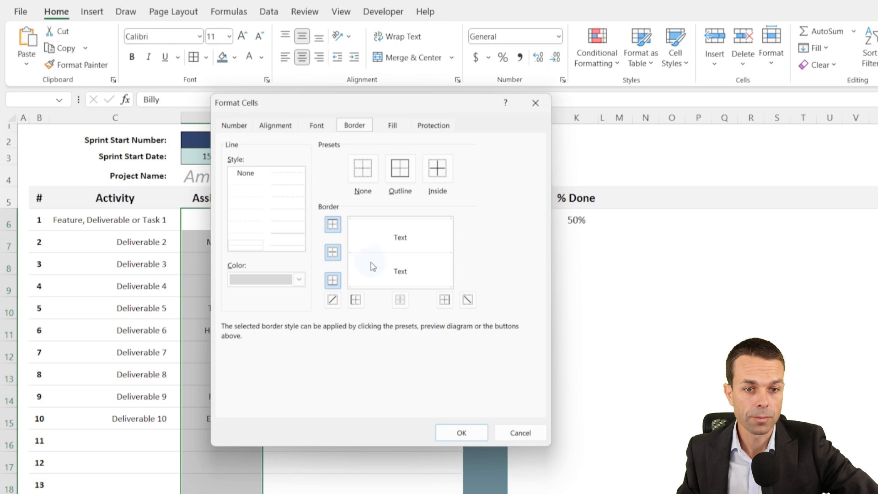
left_click(353, 244)
left_click(461, 431)
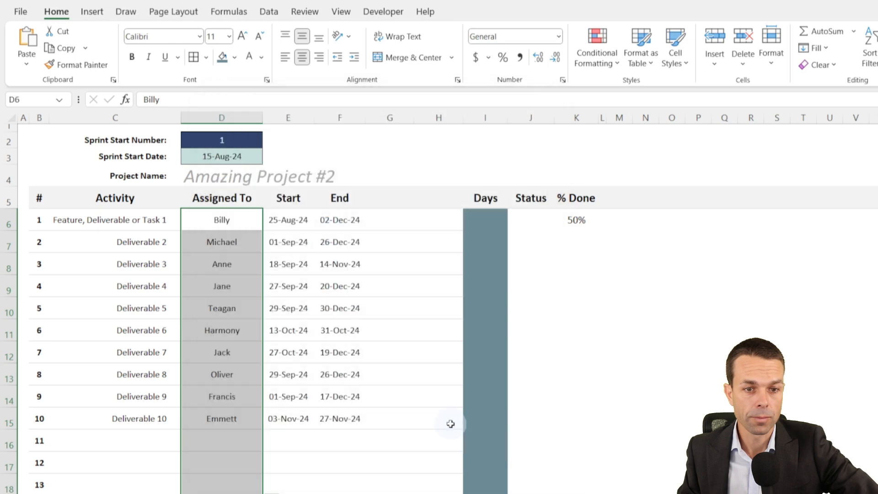
left_click(423, 393)
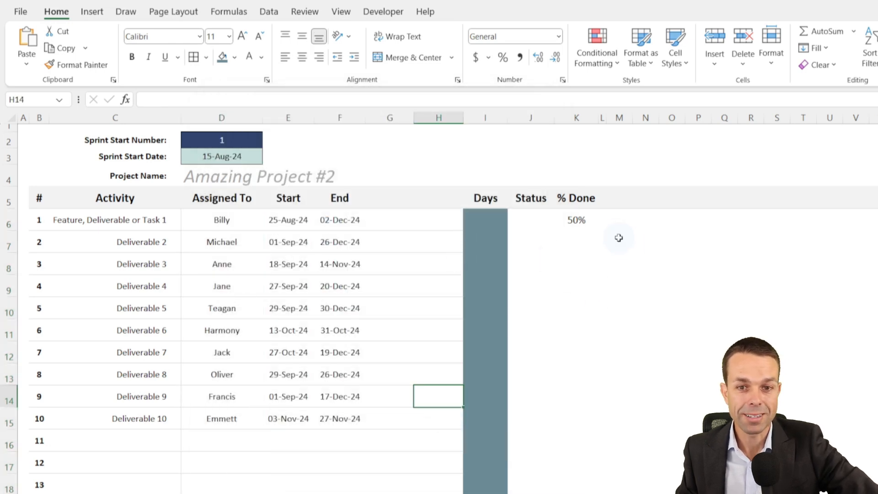
Step: Apply inside and outline borders in the lightest gray to the timeline grid, from M6 across the header width and down to the table's last row
left_click(620, 223)
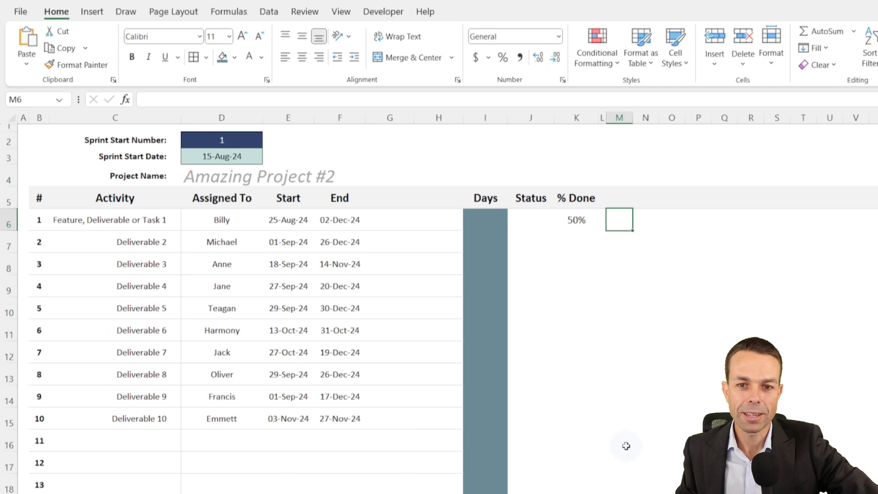
scroll(597, 240, "right", 10)
scroll(596, 240, "left", 10)
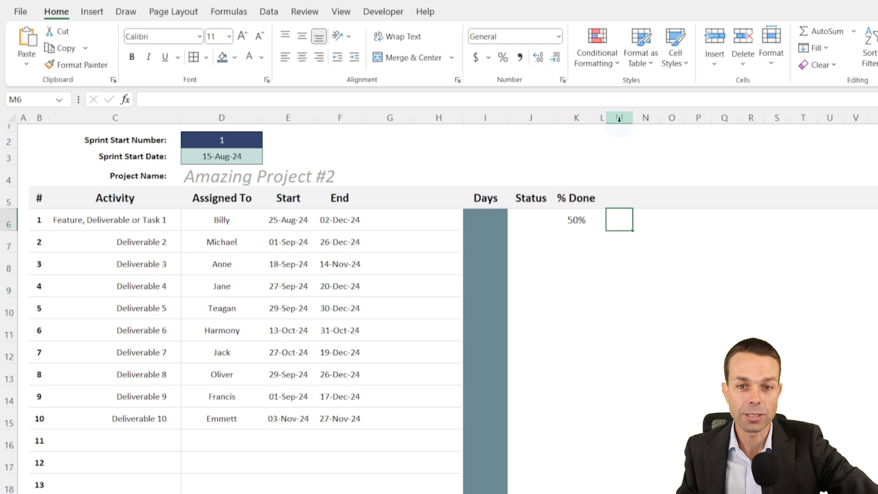
scroll(439, 302, "right", 20)
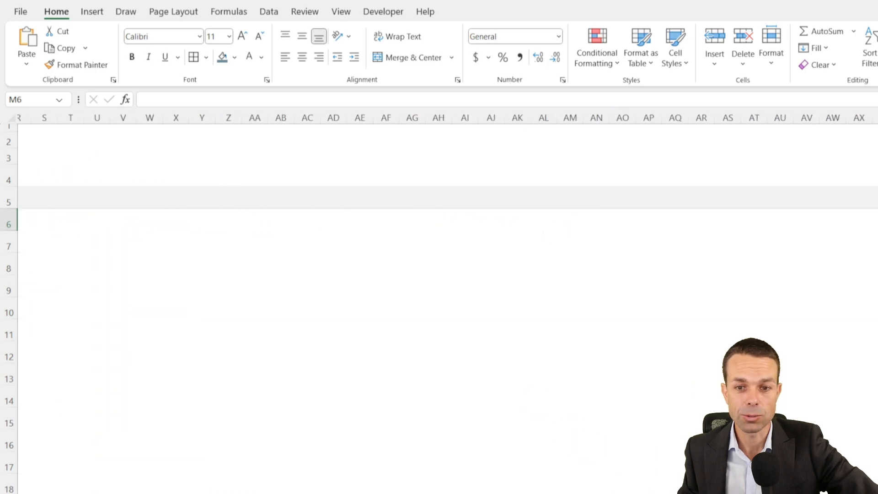
scroll(439, 302, "right", 1)
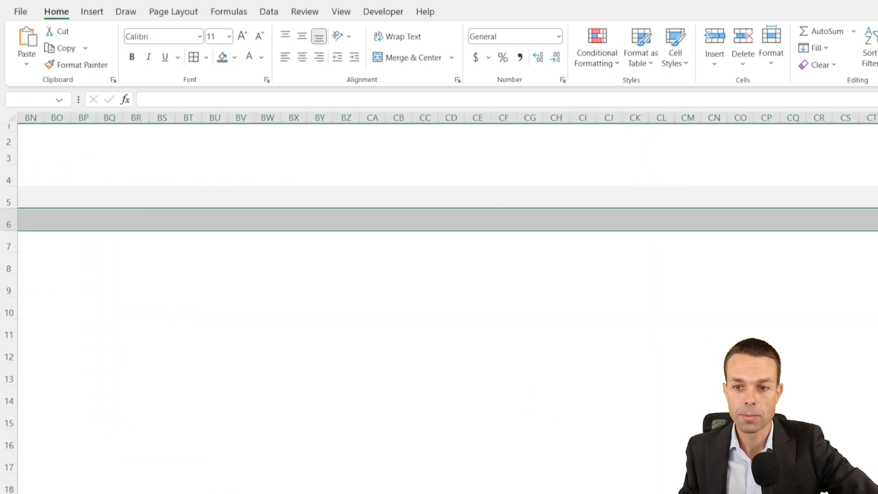
scroll(439, 302, "down", 9)
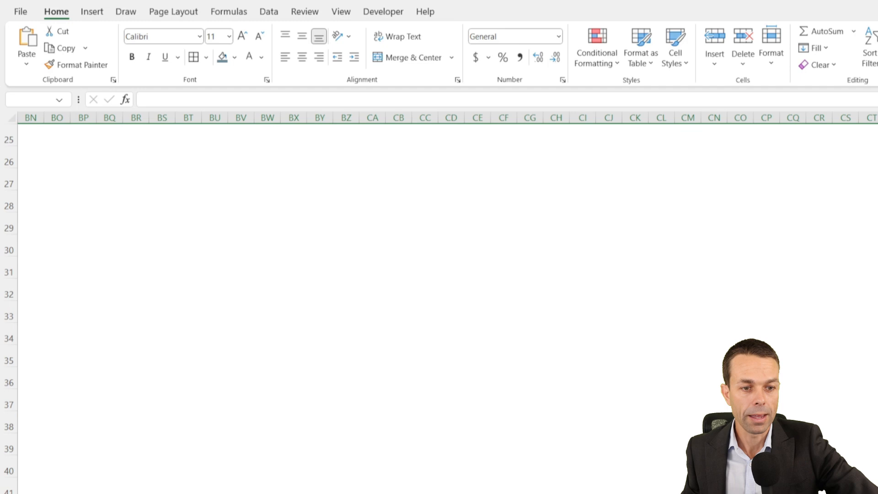
left_click(8, 427, "shift")
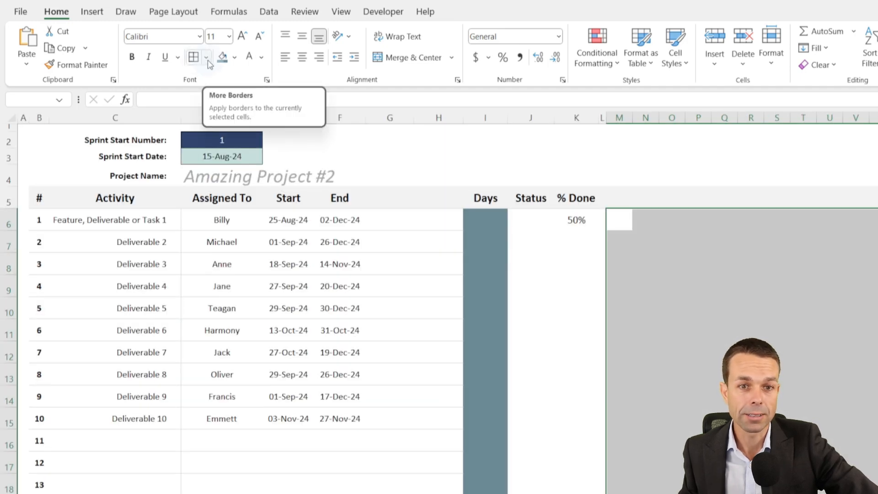
left_click(206, 57)
left_click(236, 460)
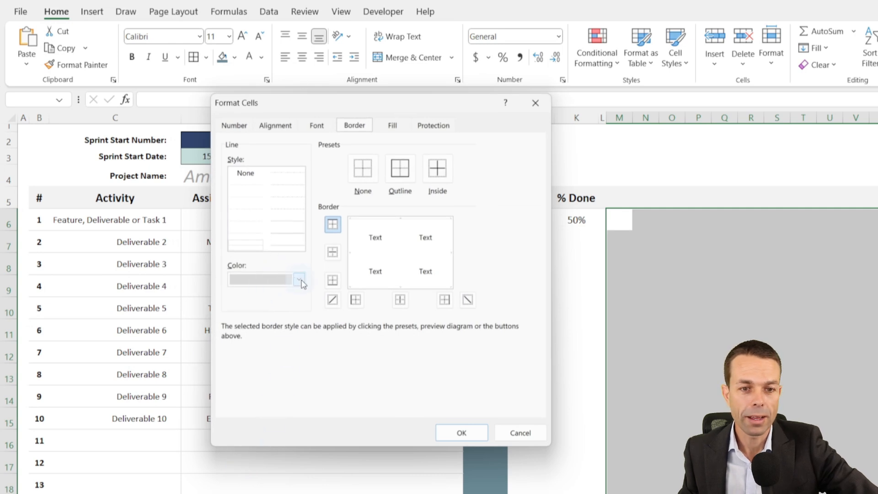
left_click(300, 280)
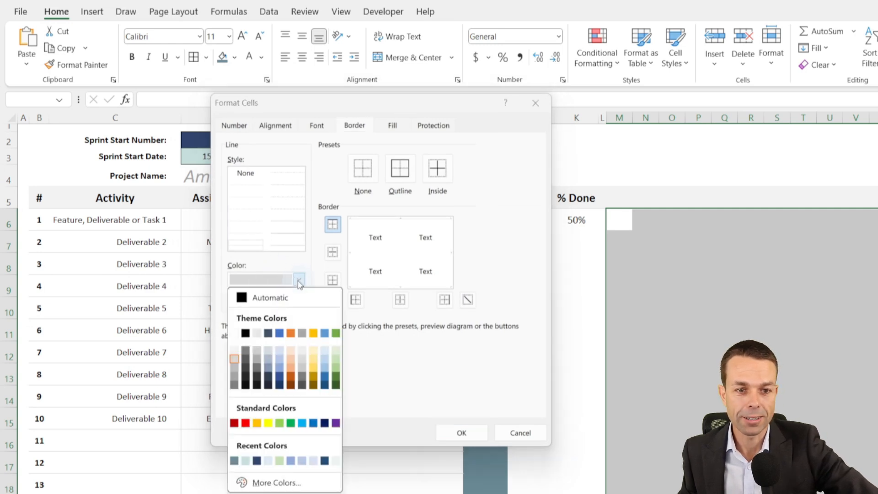
left_click(234, 353)
left_click(389, 256)
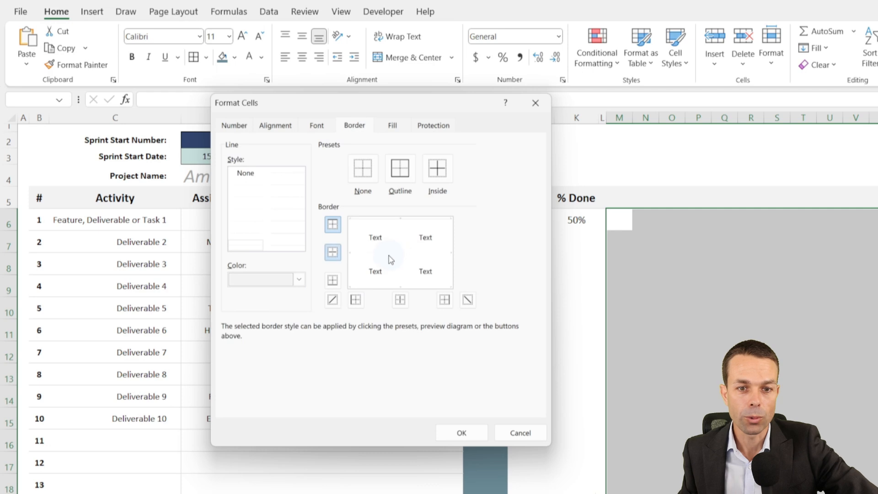
left_click(442, 173)
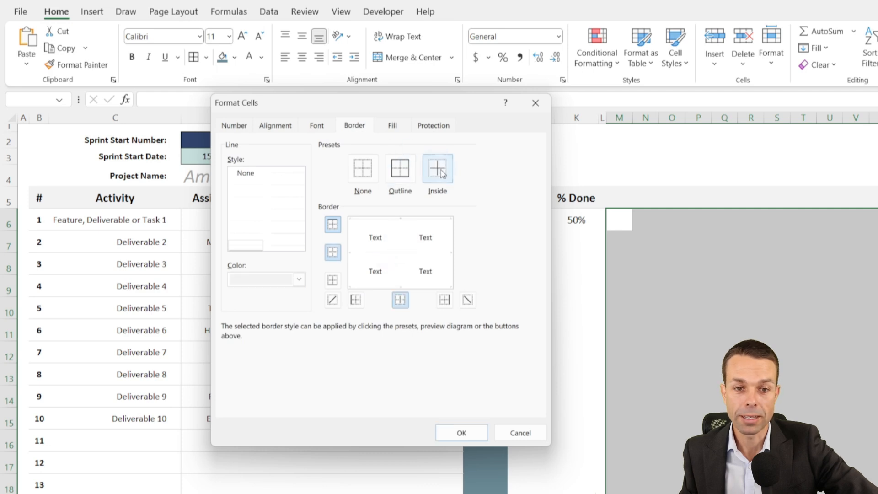
left_click(404, 172)
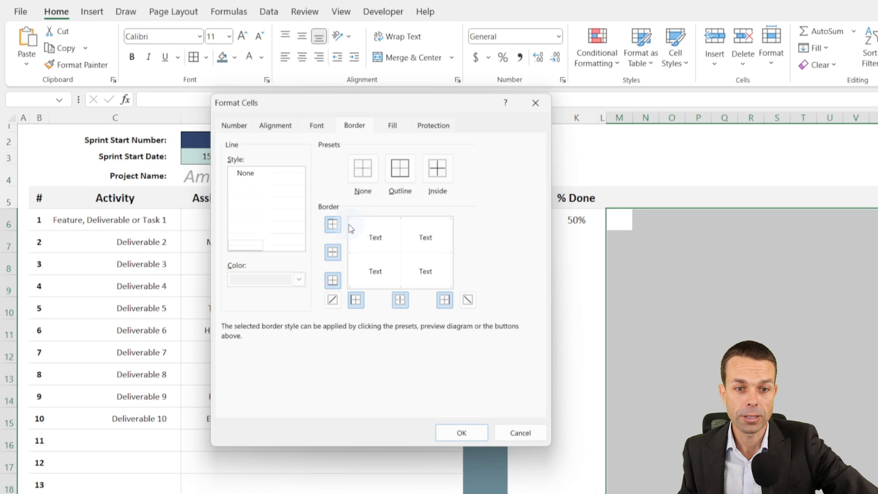
left_click(461, 433)
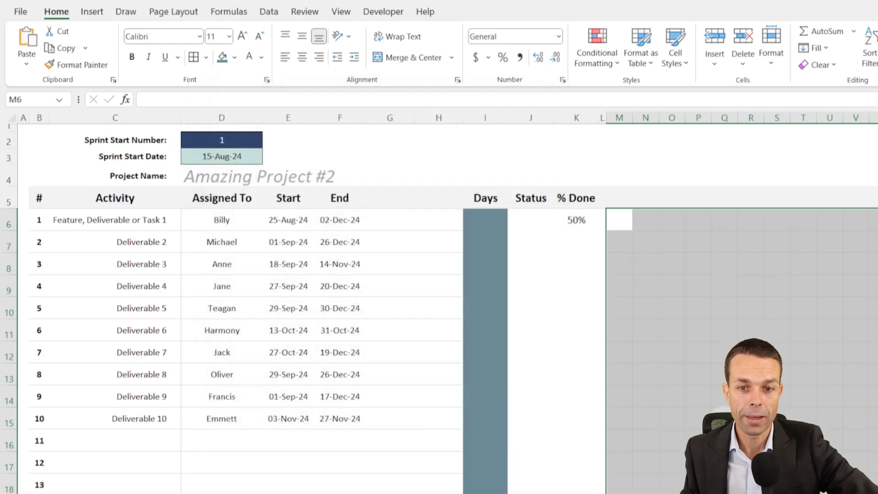
left_click(704, 267)
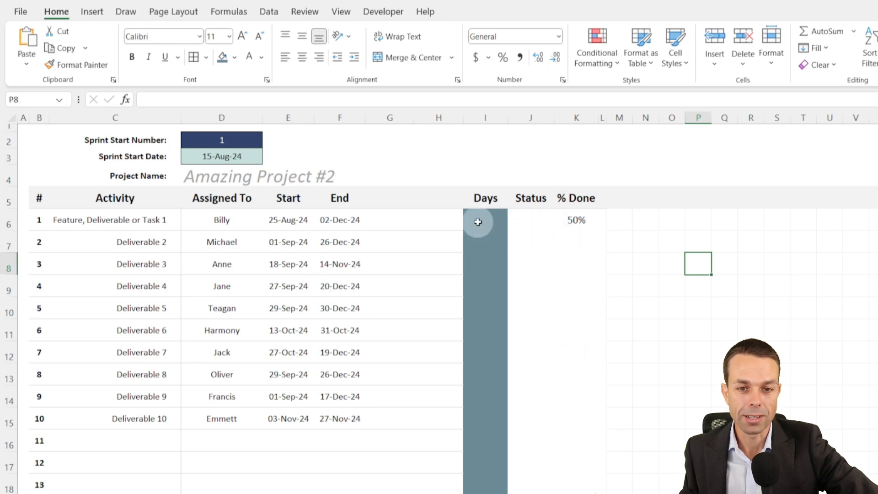
Step: Add light gray horizontal borders between the rows of the Days, Status and % Done columns
left_click(530, 286)
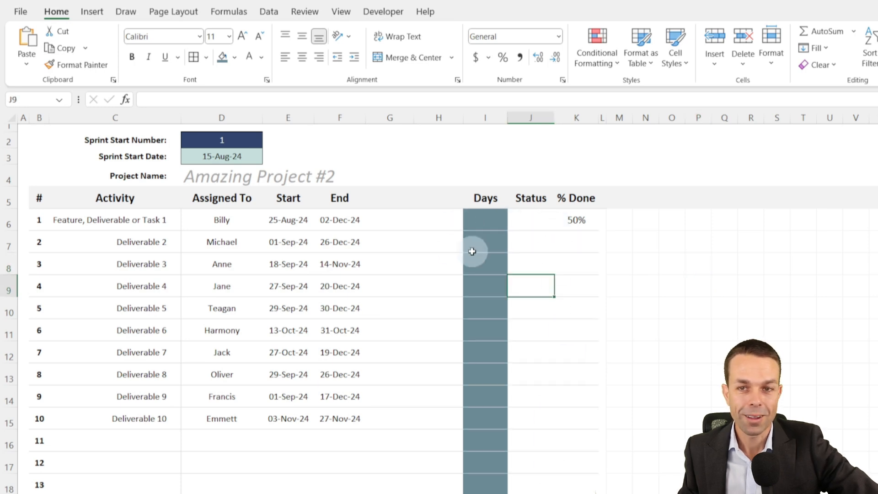
scroll(439, 302, "right", 3)
scroll(227, 173, "right", 4)
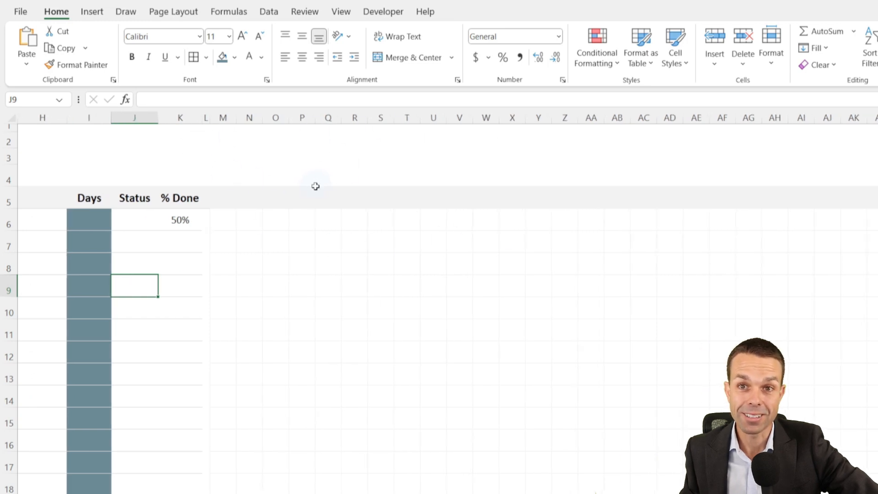
scroll(245, 196, "left", 5)
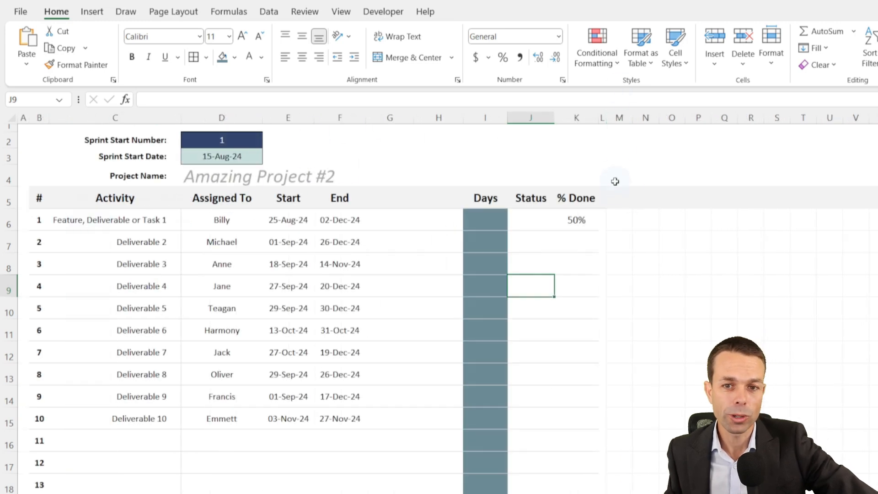
Step: Link the first timeline header cell M5 to the sprint start date with =D3 and center it horizontally and vertically
left_click(621, 198)
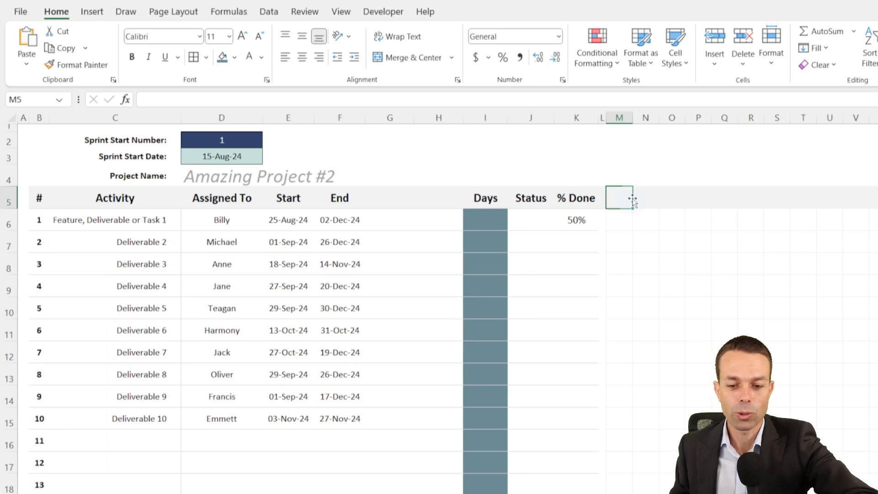
type("=")
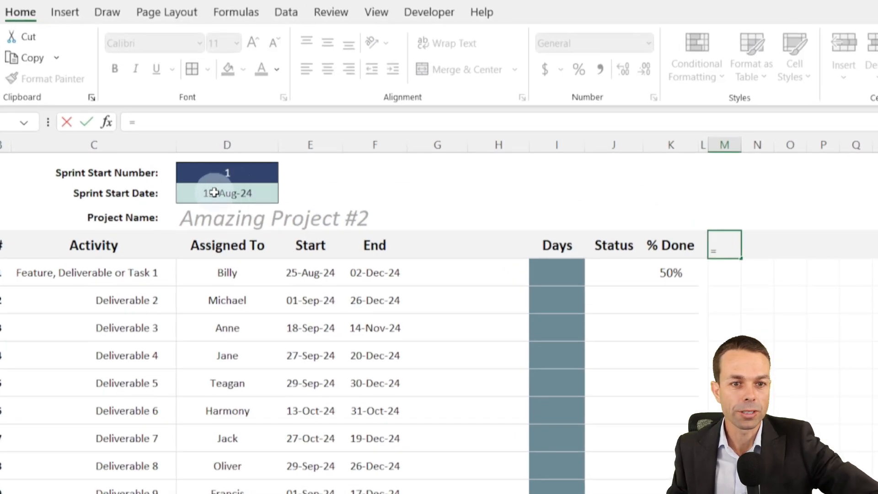
left_click(215, 193)
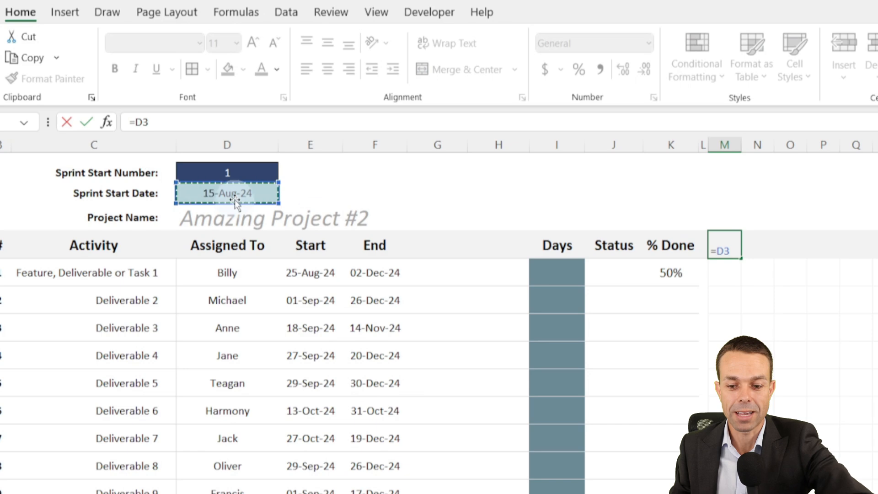
key("Return")
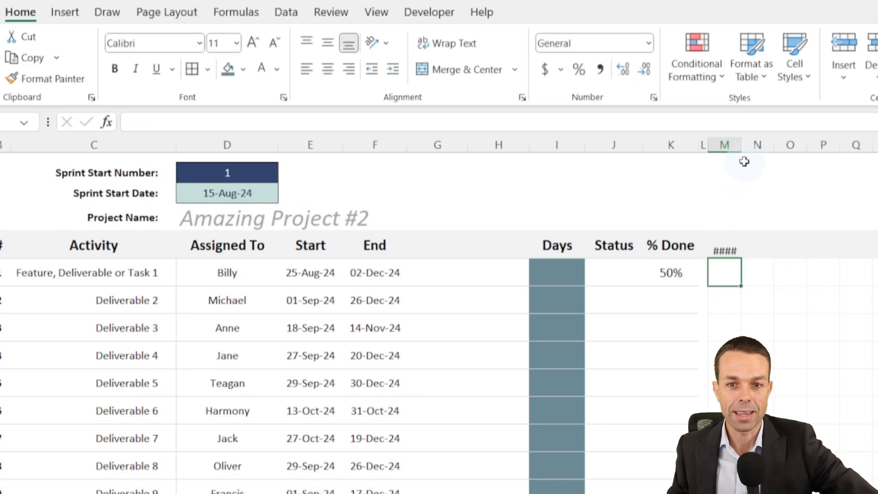
left_click(723, 249)
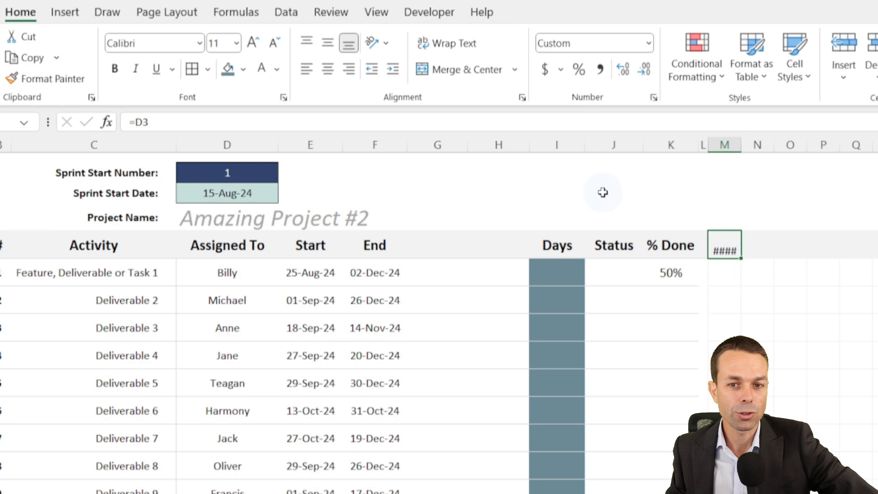
left_click(328, 43)
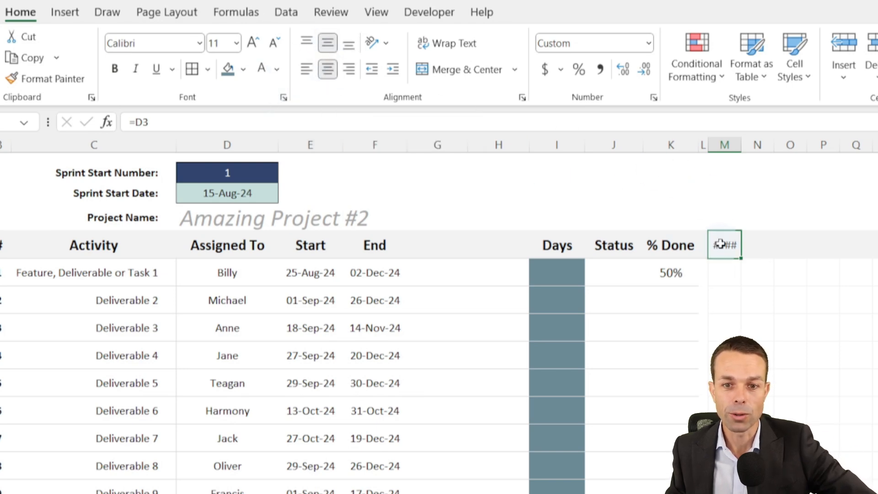
Step: Give the date in M5 the custom number format "d mmm" so it shows only day and month
right_click(722, 250)
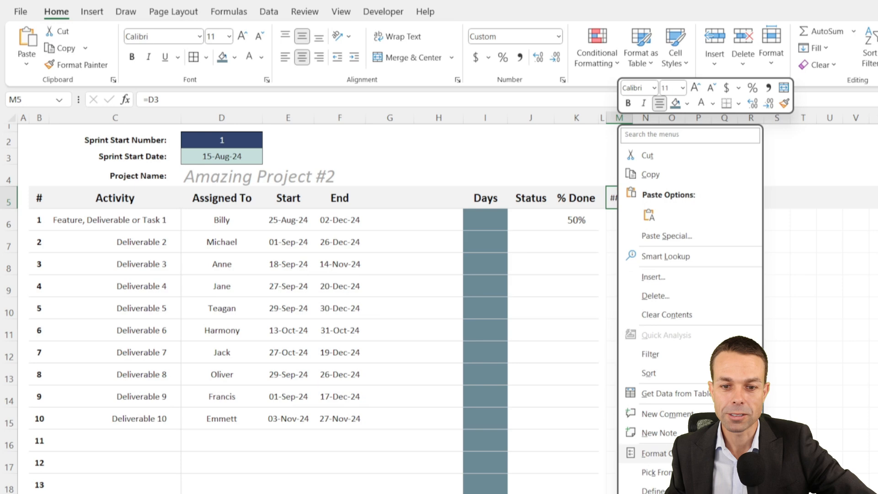
left_click(700, 493)
left_click(190, 57)
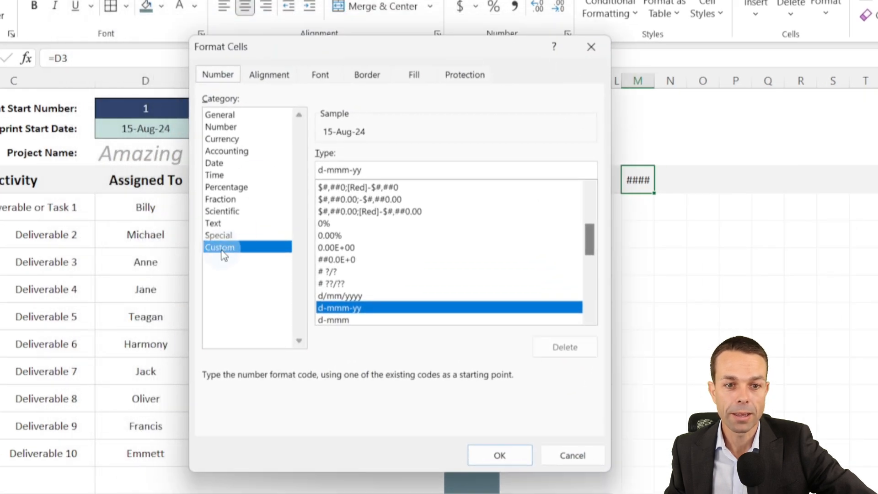
left_click(378, 170)
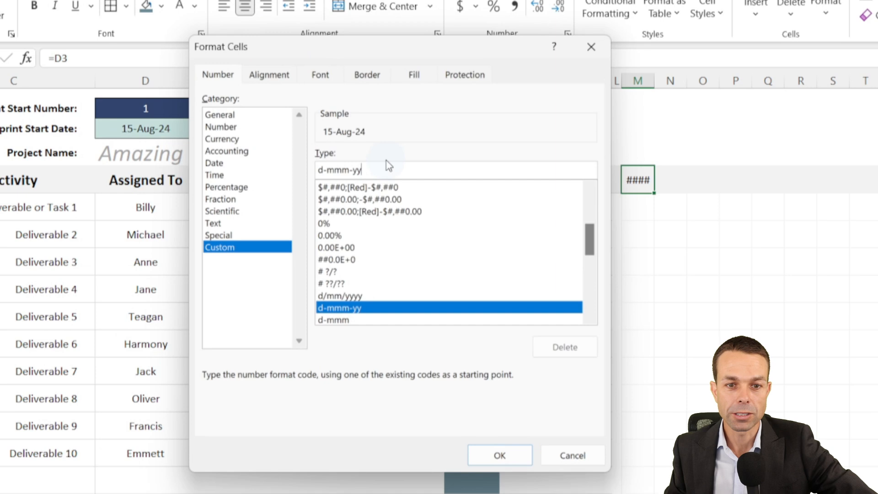
key("BackSpace")
key("BackSpace")
key("BackSpace")
key("Left")
key("Left")
key("Left")
key("BackSpace")
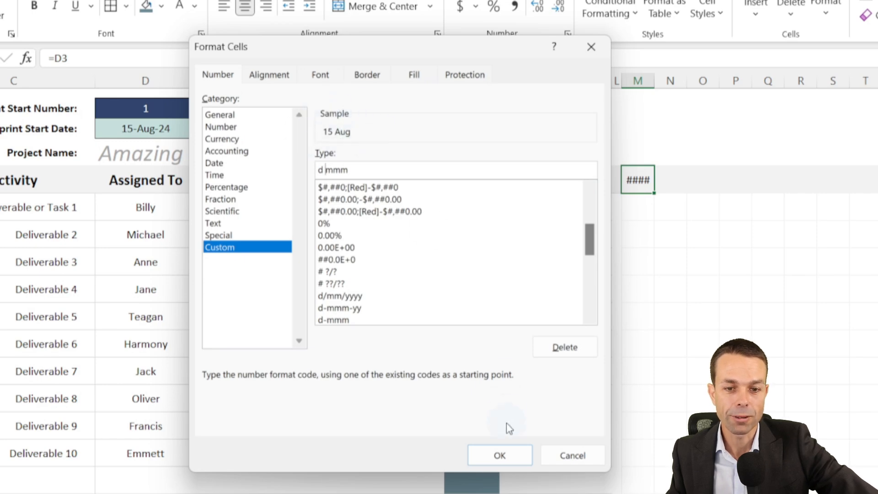
left_click(500, 455)
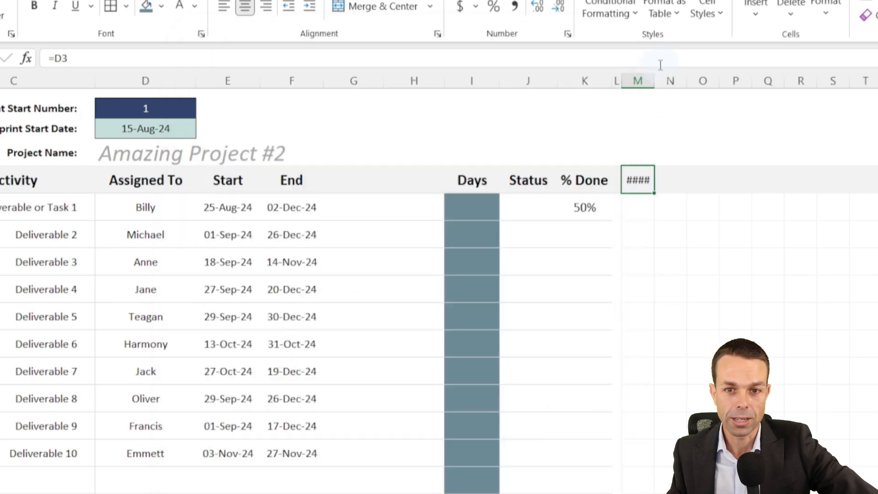
Step: Reduce the font size of the M5 date to 9 and make it bold
left_click(260, 38)
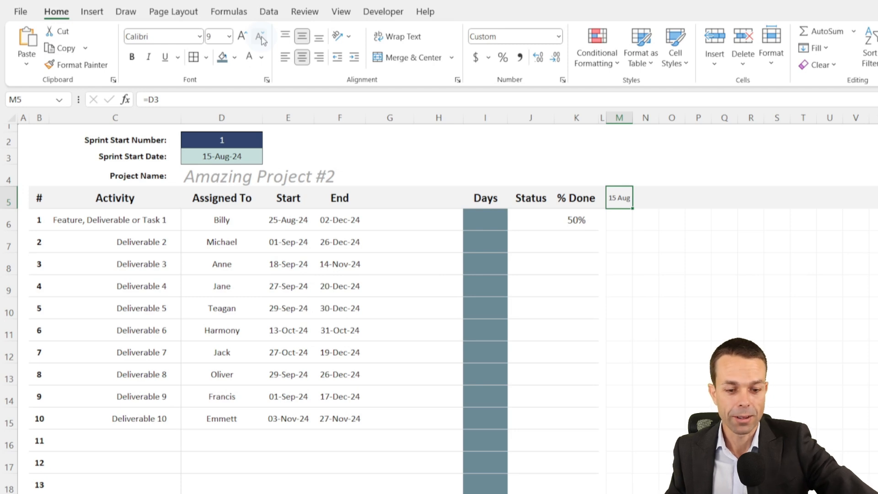
left_click(132, 58)
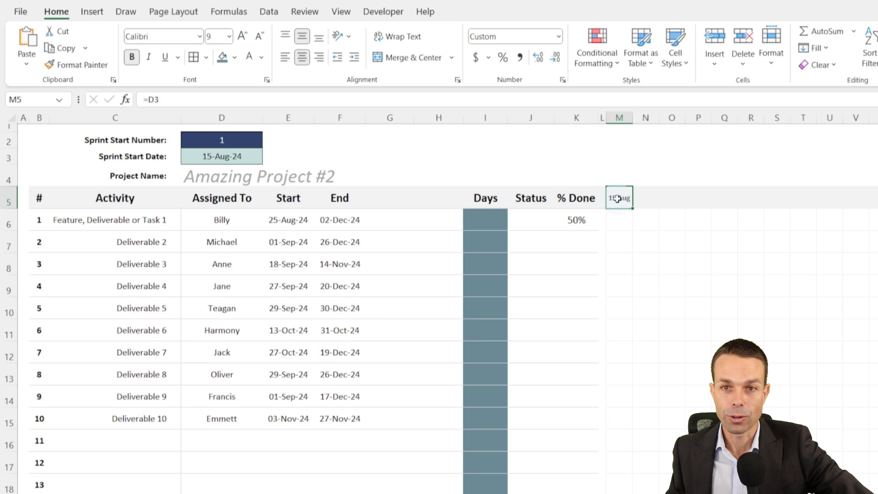
left_click(645, 204)
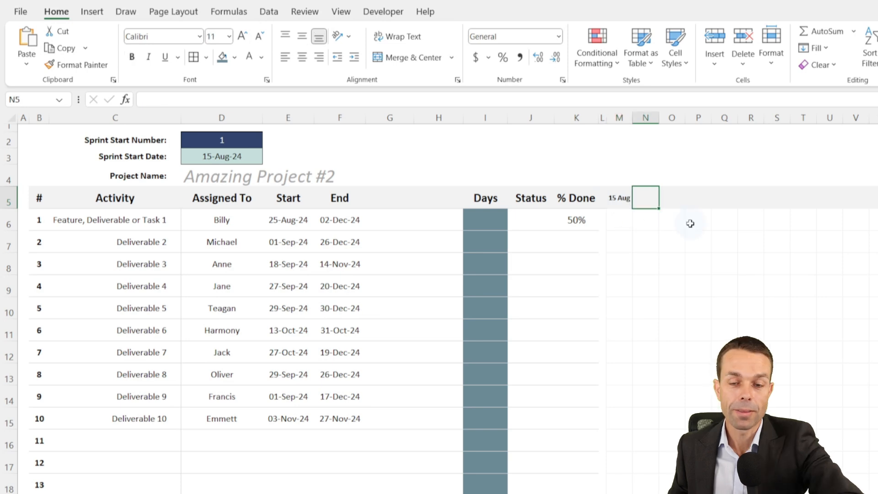
Step: Fill cell M5 across into N5 to carry over its date formatting
left_click(619, 199)
left_click_drag(634, 209, 657, 203)
left_click(650, 197)
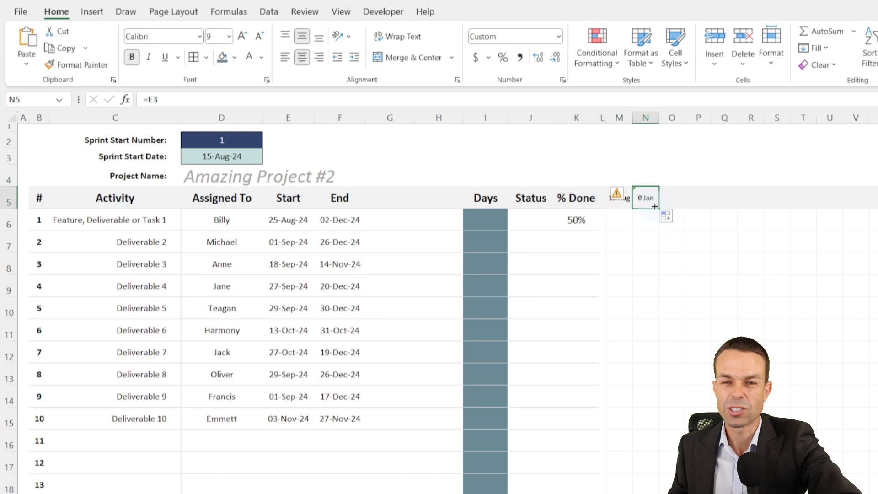
Step: Replace the formula in N5 with =M5+7 to give the date one week after the first timeline date
type("=")
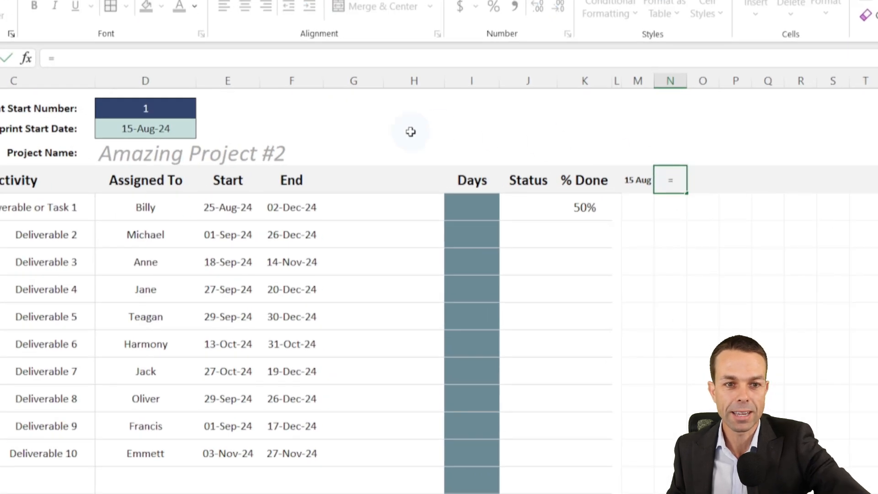
left_click(638, 180)
left_click(206, 58)
type("+")
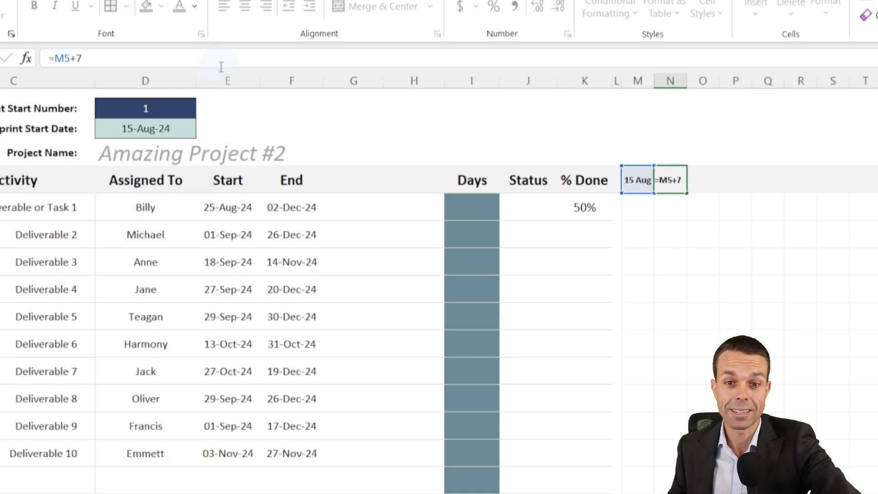
type("7")
key("Return")
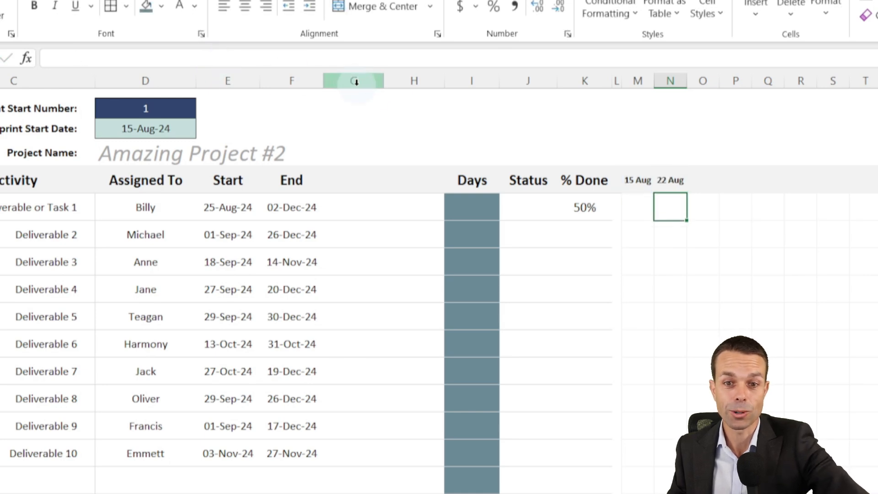
left_click(671, 180)
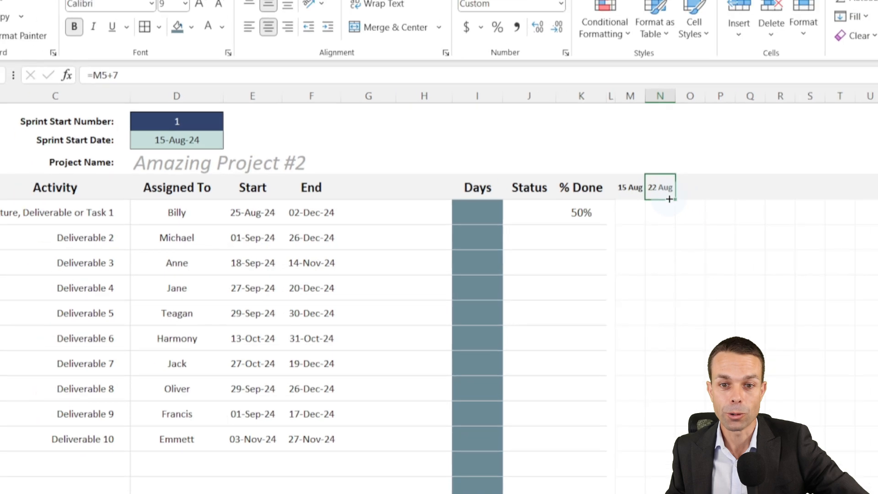
Step: Apply light grey borders around date cells M5:N5, including the divider between them
left_click(629, 187)
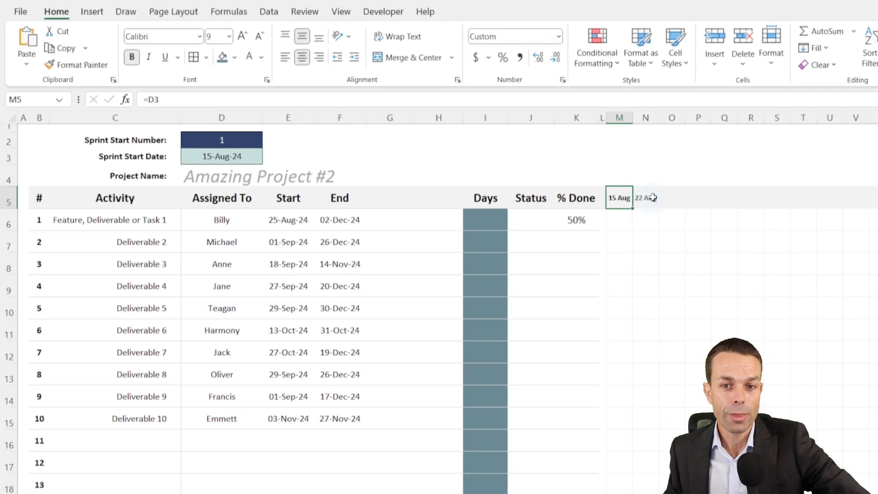
left_click_drag(652, 198, 654, 201)
left_click(207, 58)
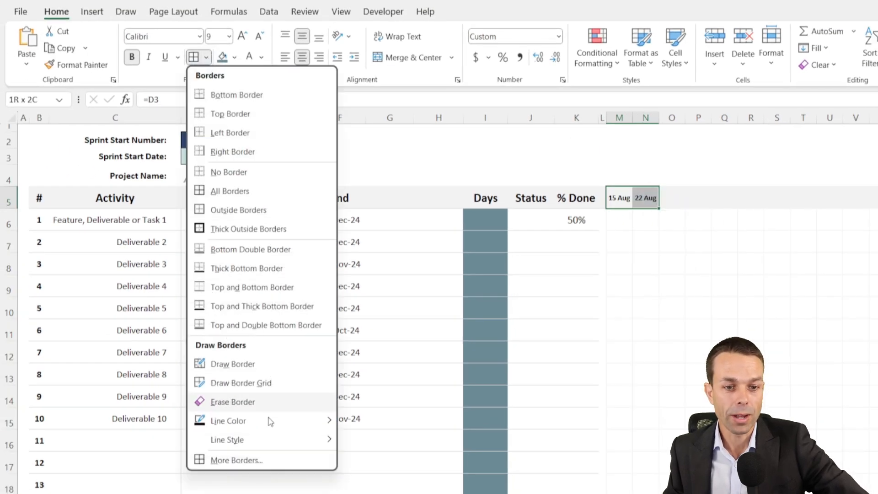
left_click(268, 460)
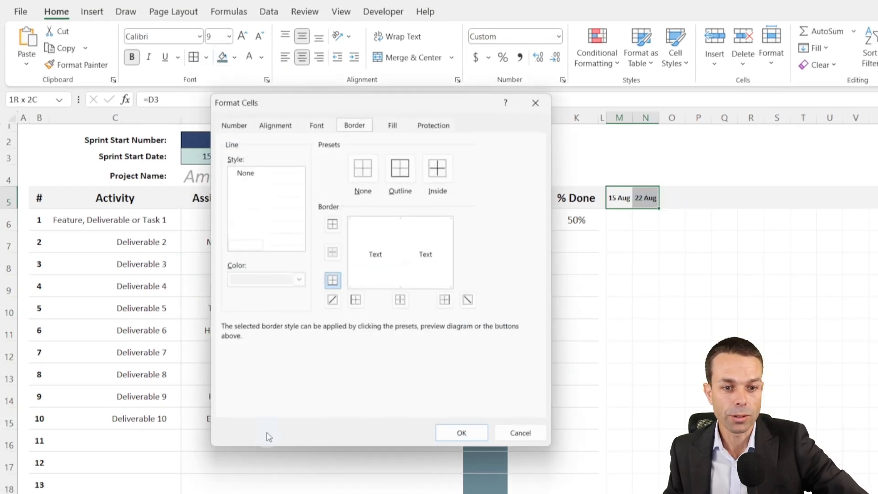
left_click(300, 280)
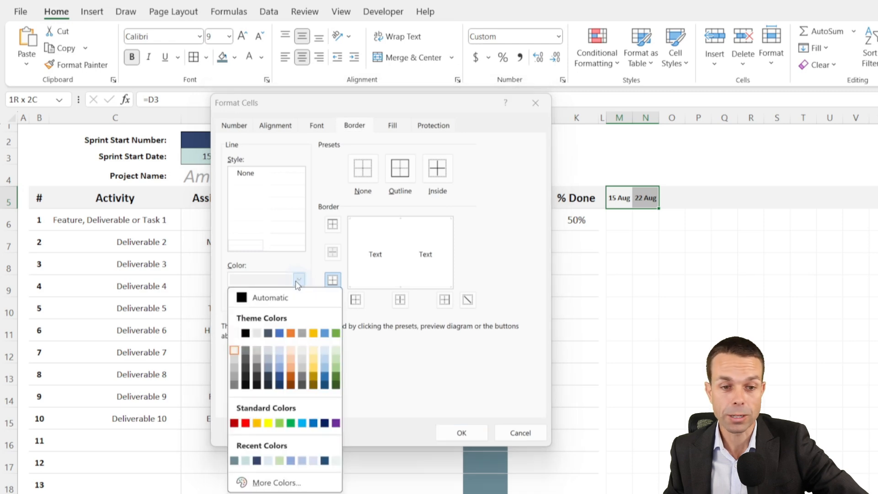
left_click(236, 361)
left_click(402, 247)
left_click(353, 246)
left_click(453, 247)
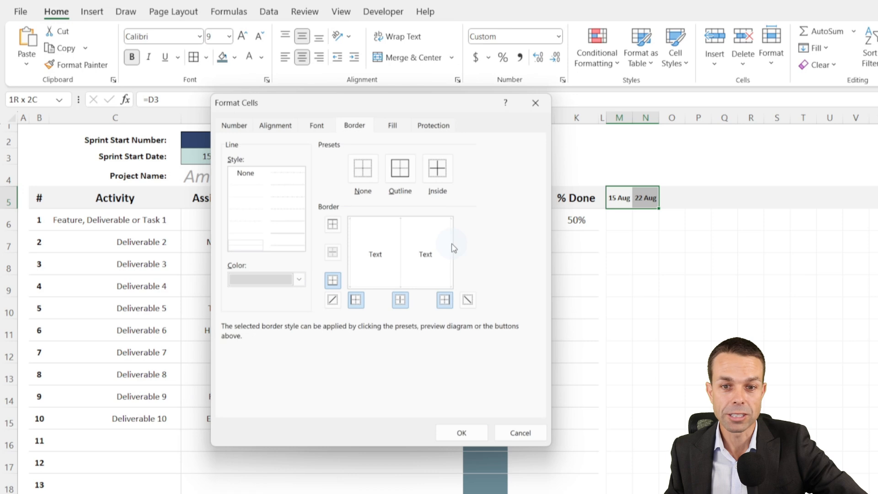
left_click(425, 222)
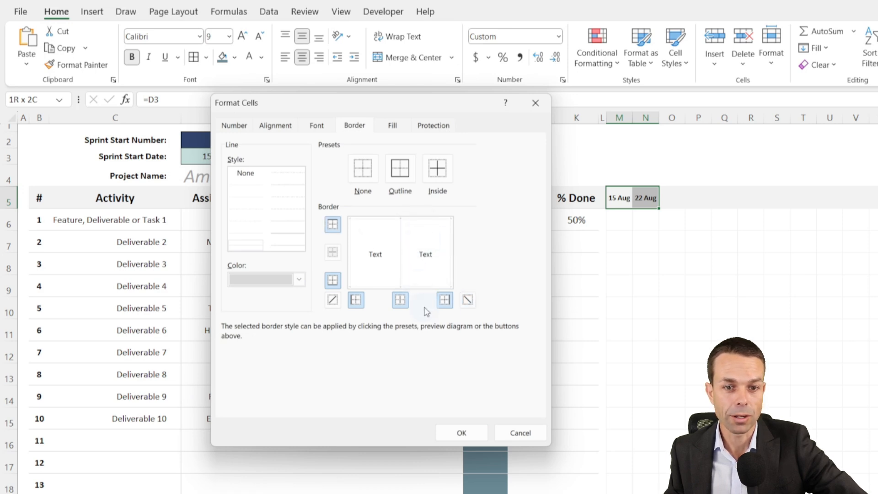
left_click(464, 432)
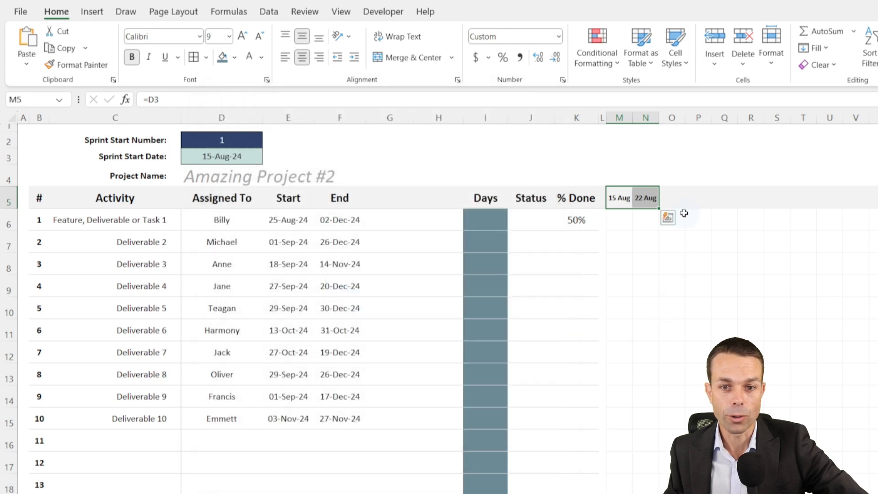
Step: Fill the weekly date formula from N5 across the rest of row 5 along the timeline grid
left_click(649, 204)
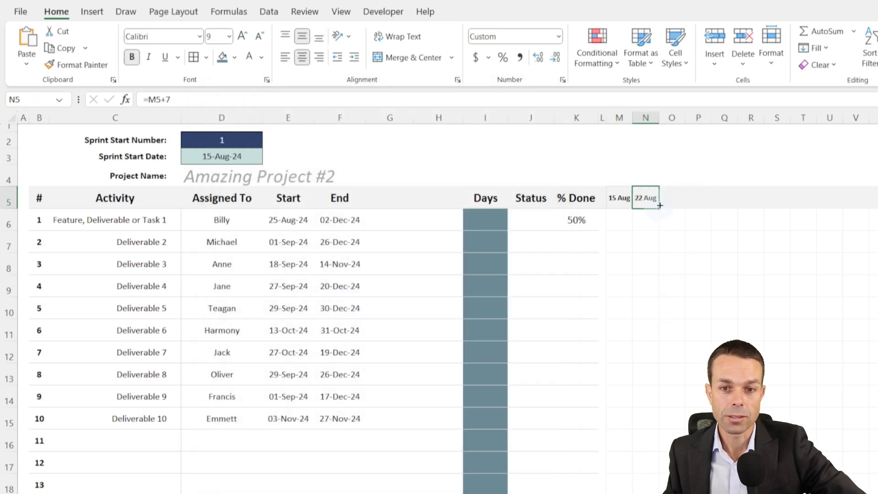
left_click_drag(660, 209, 876, 208)
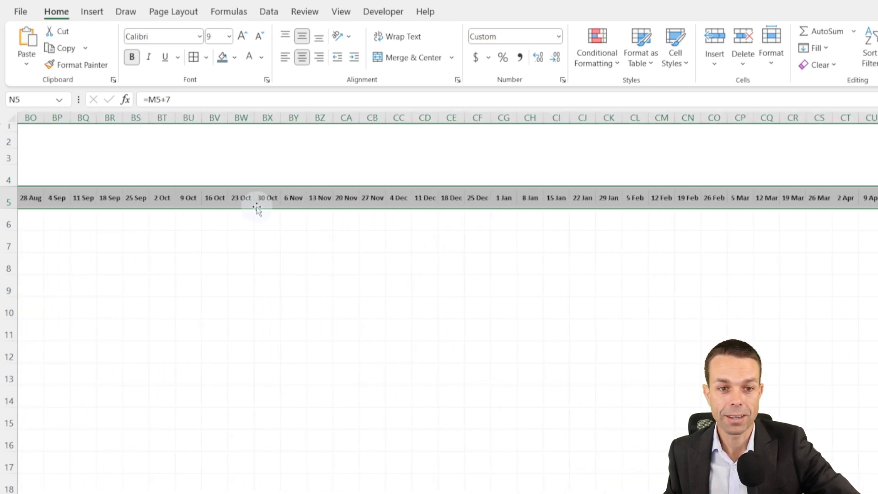
scroll(447, 302, "left", 18)
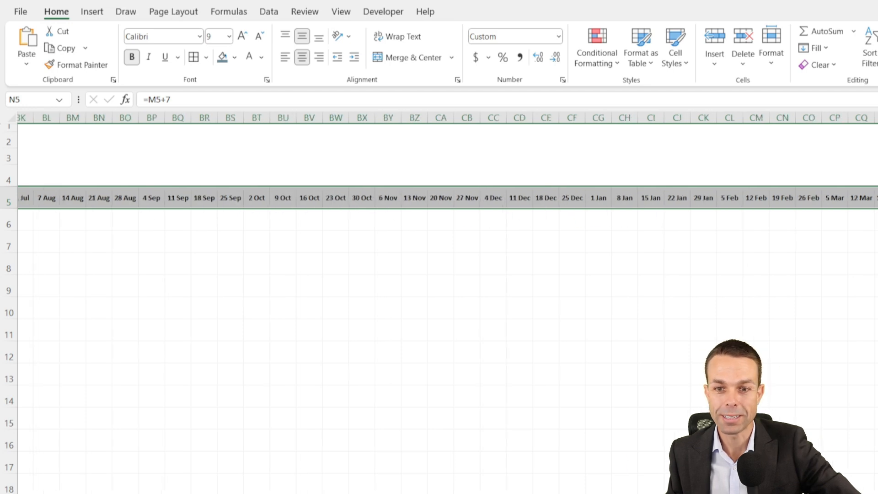
scroll(448, 302, "left", 4)
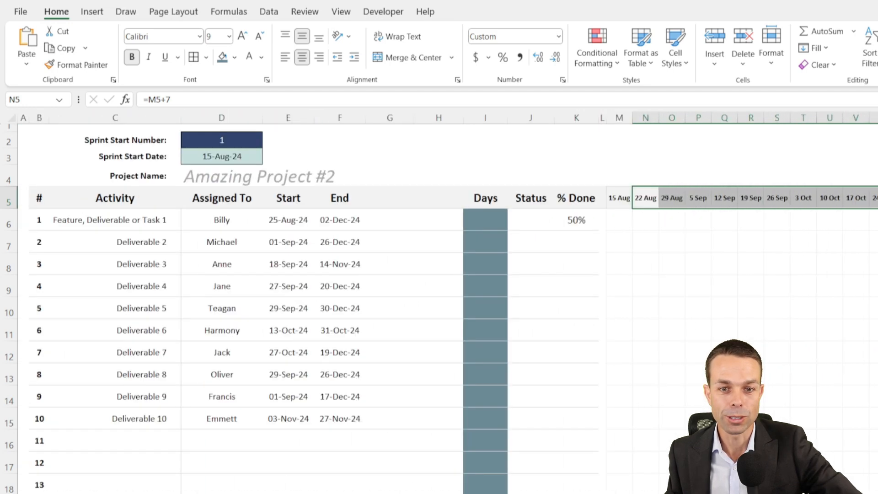
left_click(649, 226)
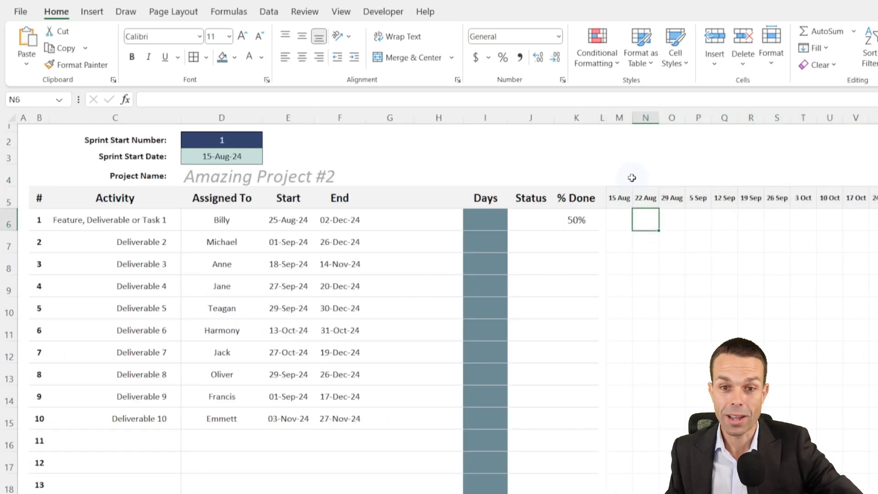
Step: Merge and center cells M4:N4 above the first two dates, and copy the merged cell across to O4:P4
left_click(630, 176)
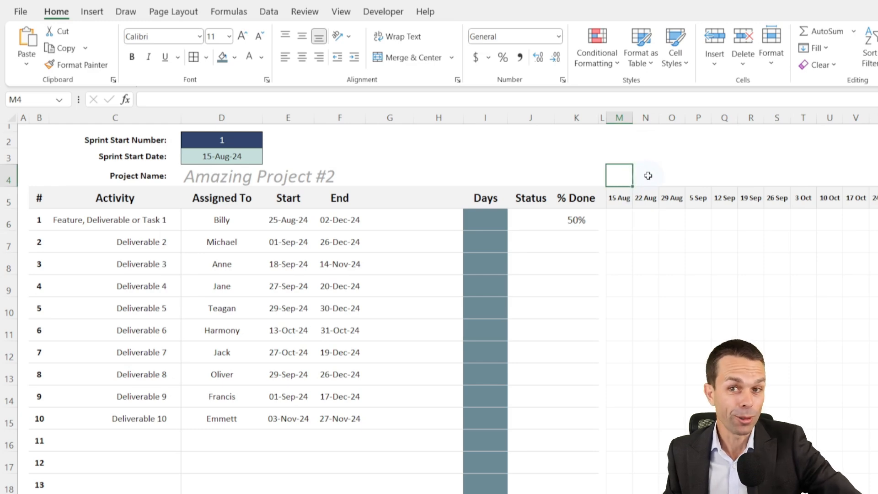
left_click(647, 174, "shift")
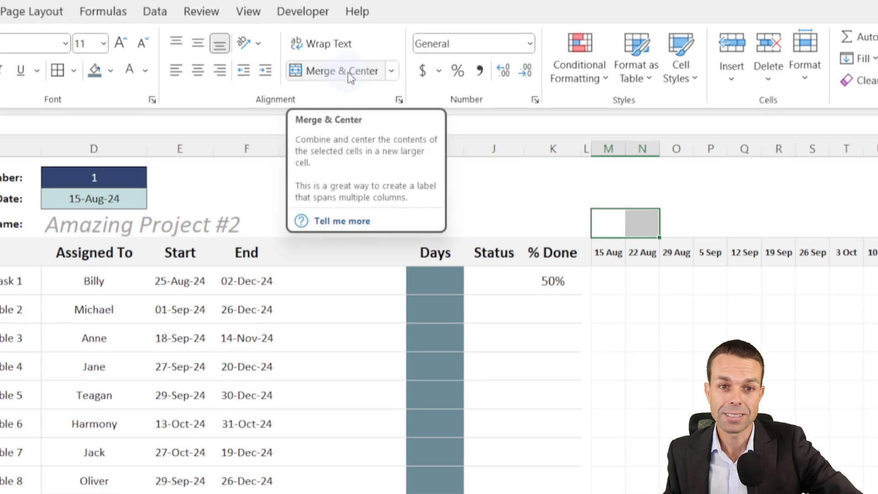
left_click(351, 78)
left_click_drag(670, 237, 700, 232)
left_click(701, 221)
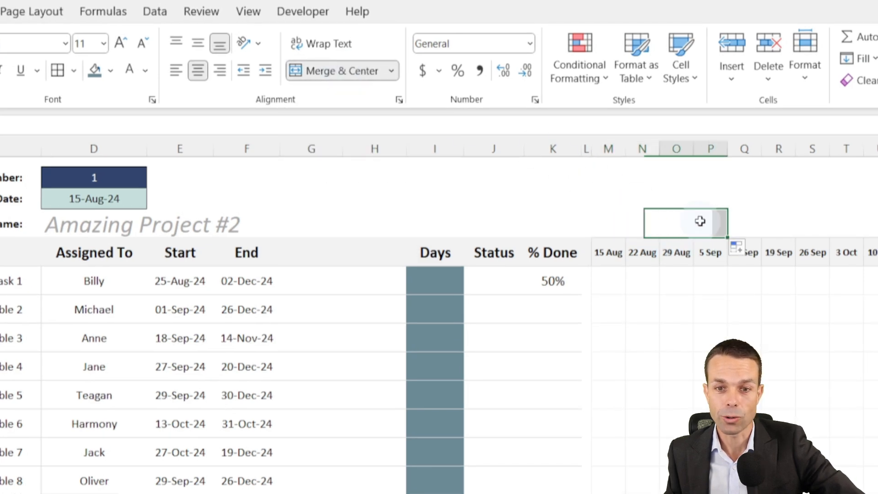
Step: Fill the two merged cells across M4:P4 with the recently used dark blue
left_click(626, 222)
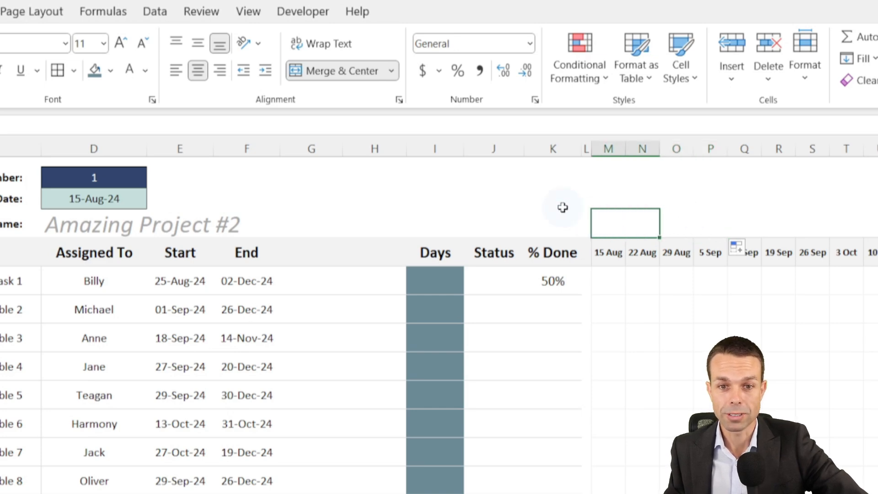
left_click(680, 228, "shift")
left_click(111, 71)
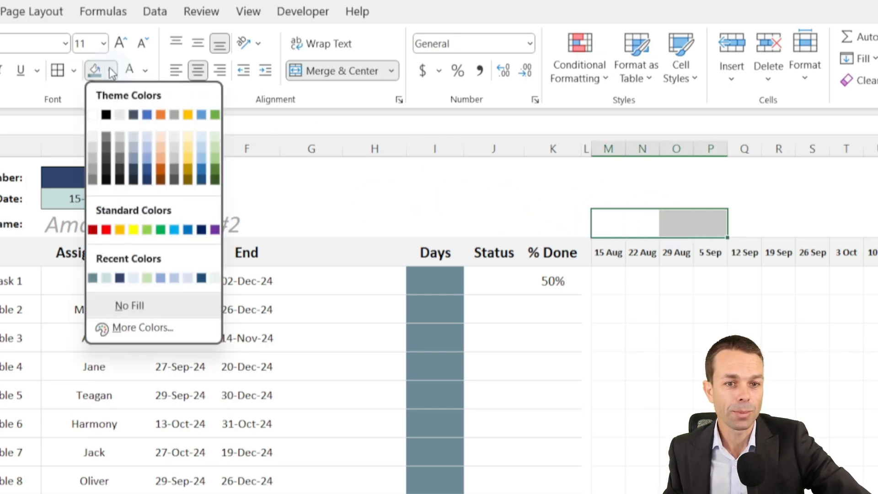
left_click(120, 279)
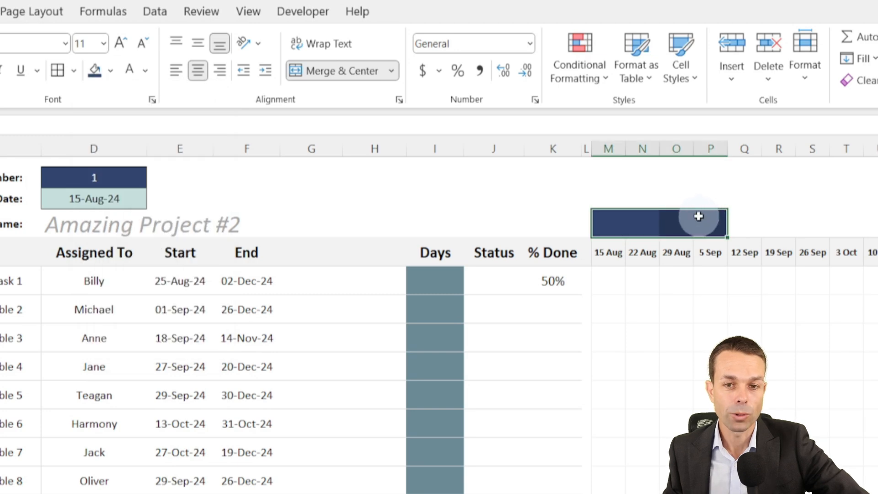
Step: Merge and center M3:P3 and then M2:P2 into two separate header cells above the dark blue pair
left_click(613, 198)
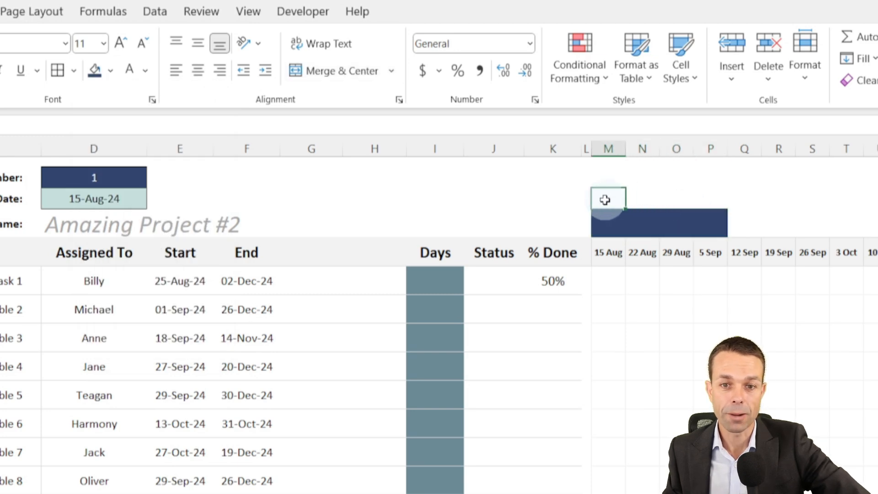
left_click(712, 198, "shift")
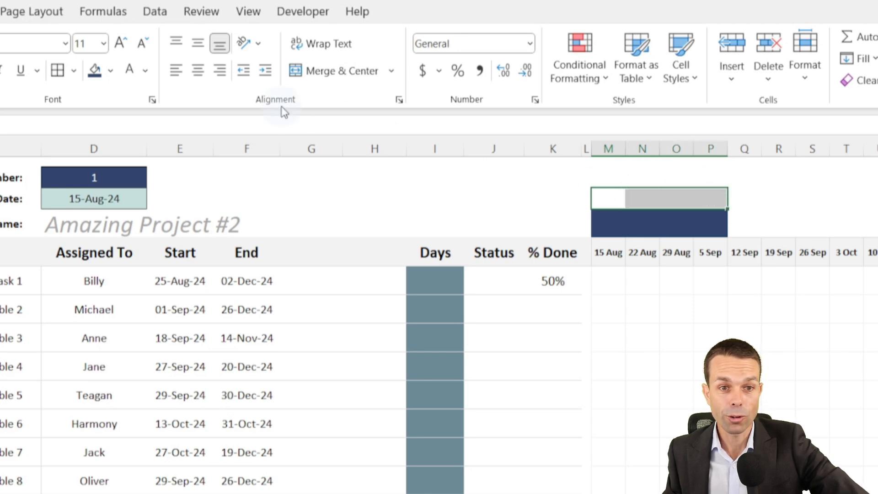
left_click(333, 78)
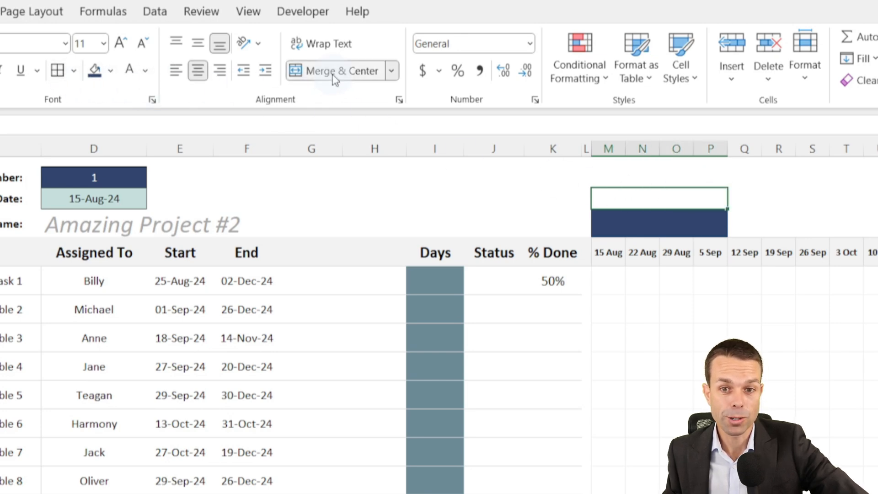
left_click(604, 180)
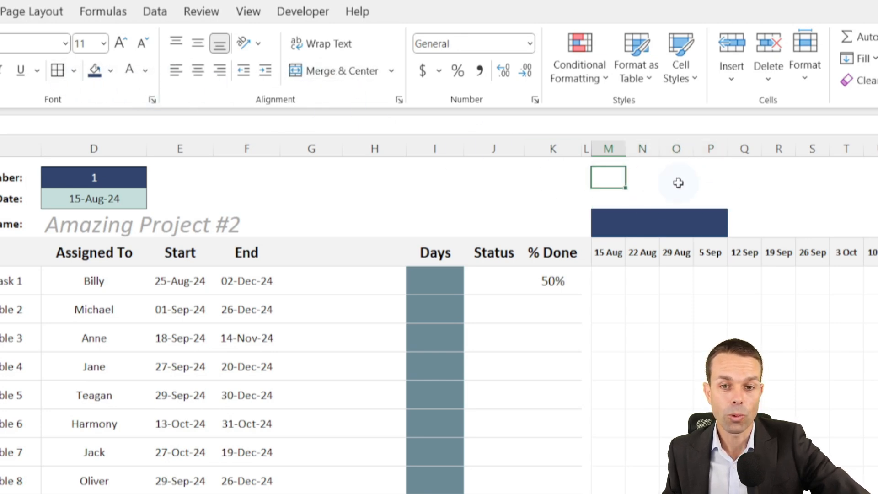
left_click(731, 180, "shift")
left_click(717, 182, "shift")
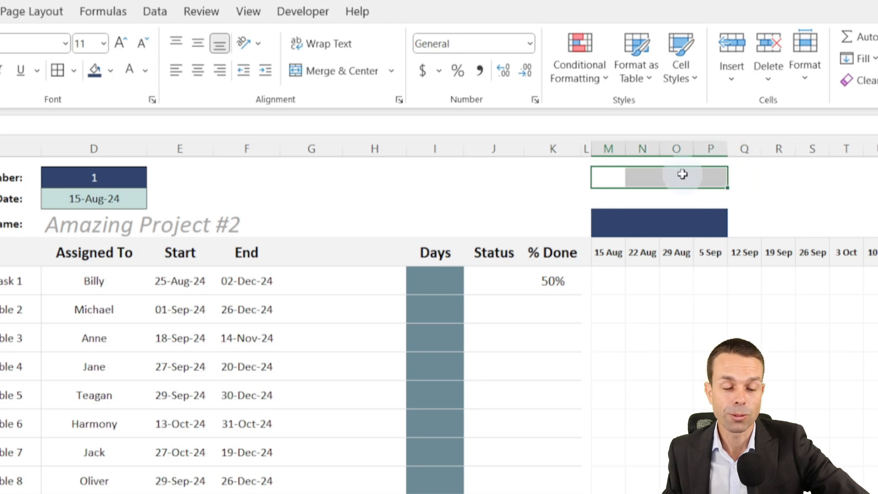
left_click(329, 74)
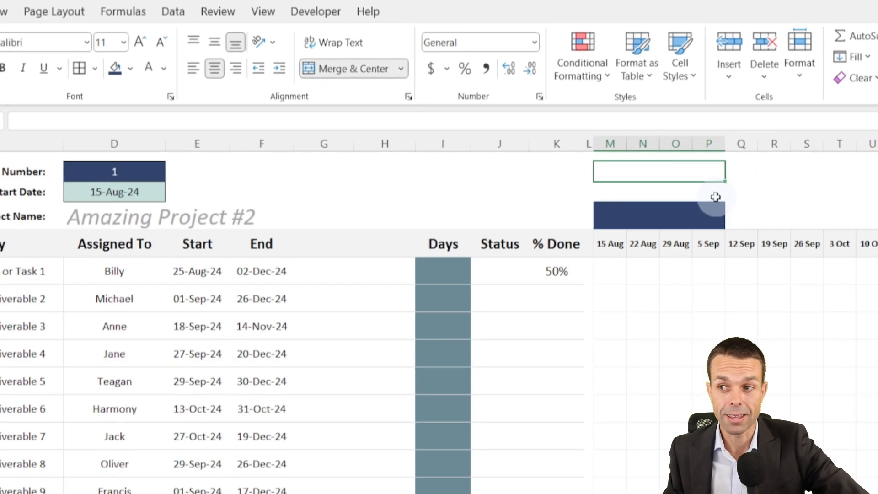
Step: Apply light grey outline and inside borders to the merged header block M2:P4
key("shift+Down")
key("shift+Down")
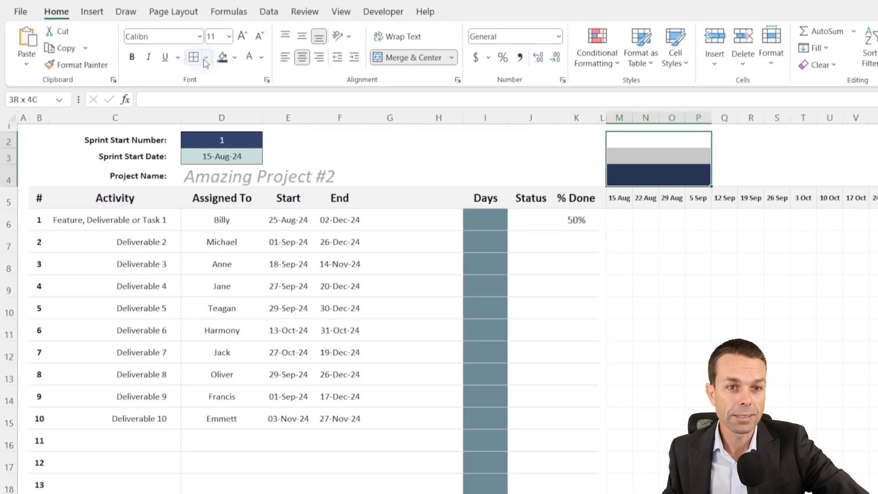
left_click(206, 60)
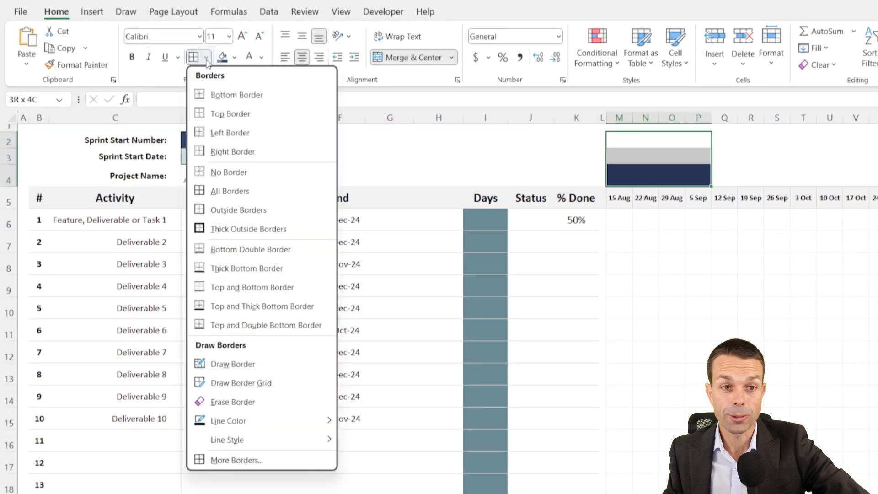
left_click(257, 463)
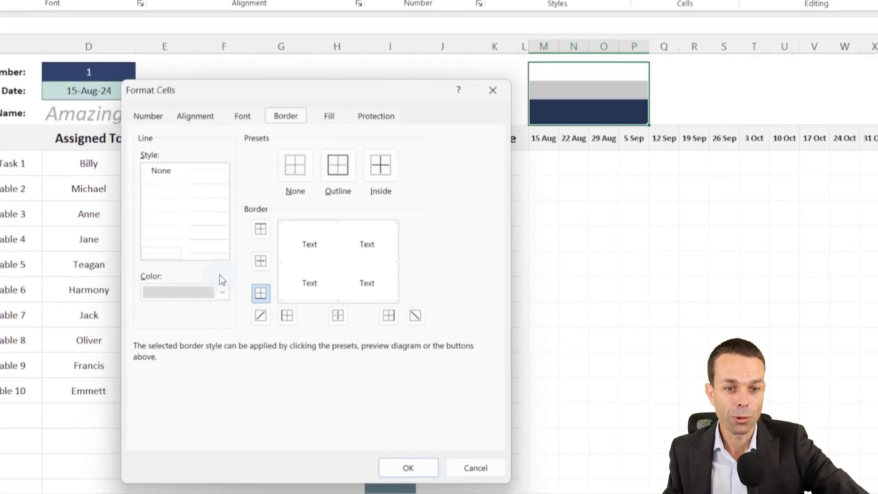
left_click(223, 292)
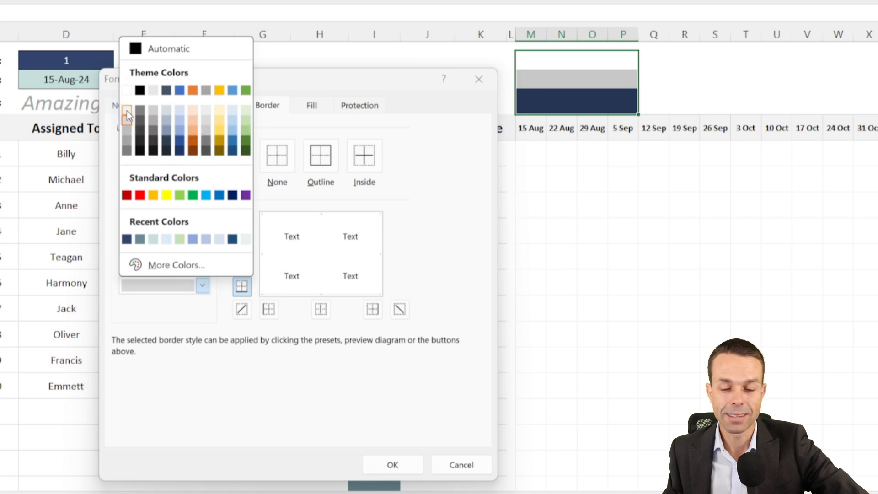
left_click(127, 114)
left_click(155, 288)
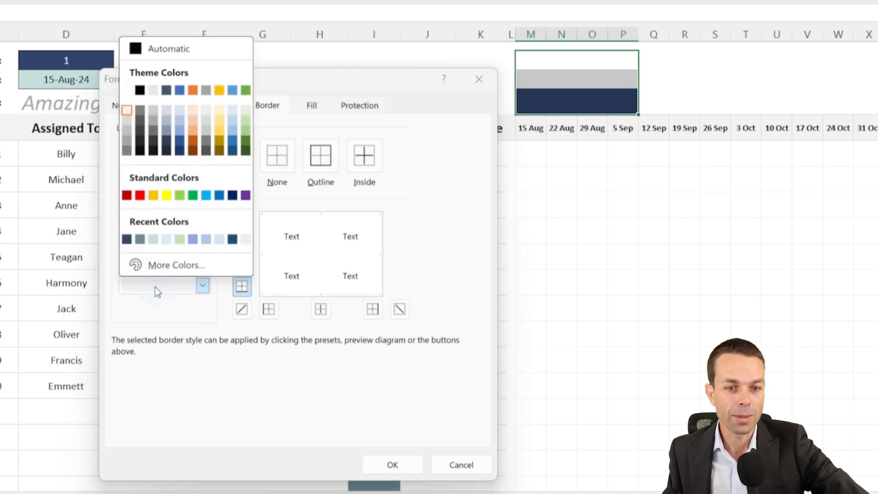
left_click(128, 124)
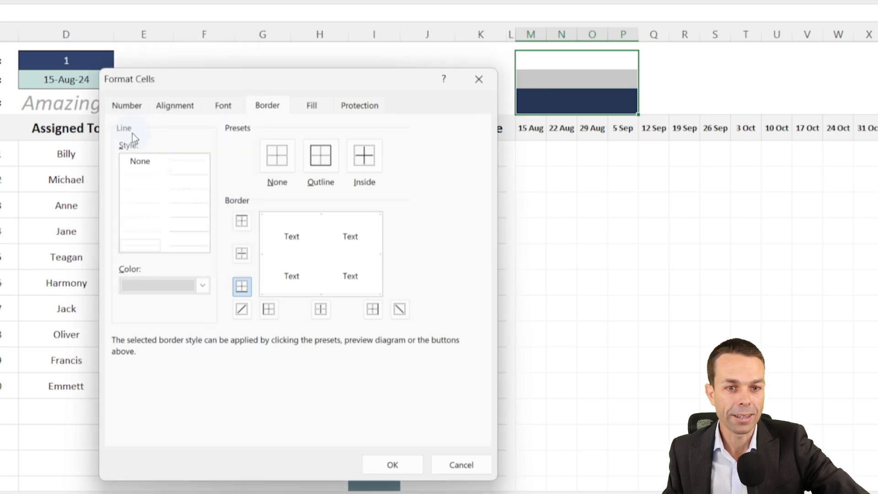
left_click(322, 233)
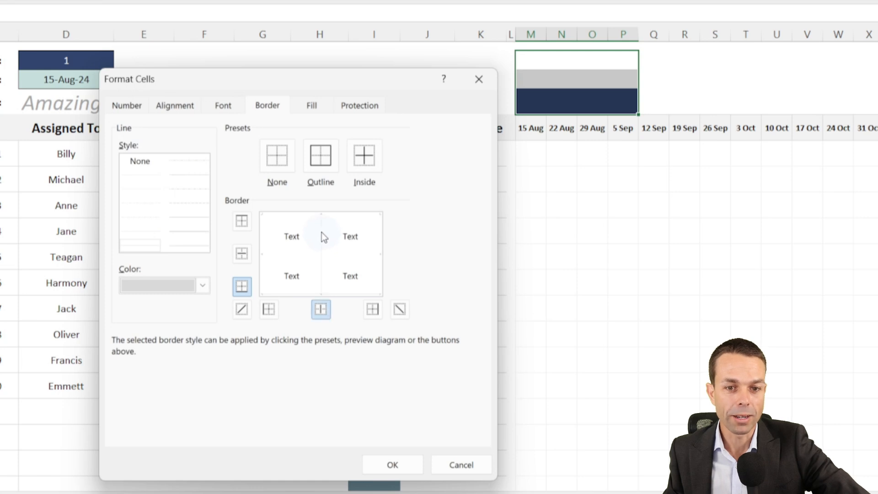
left_click(261, 240)
left_click(382, 236)
left_click(355, 217)
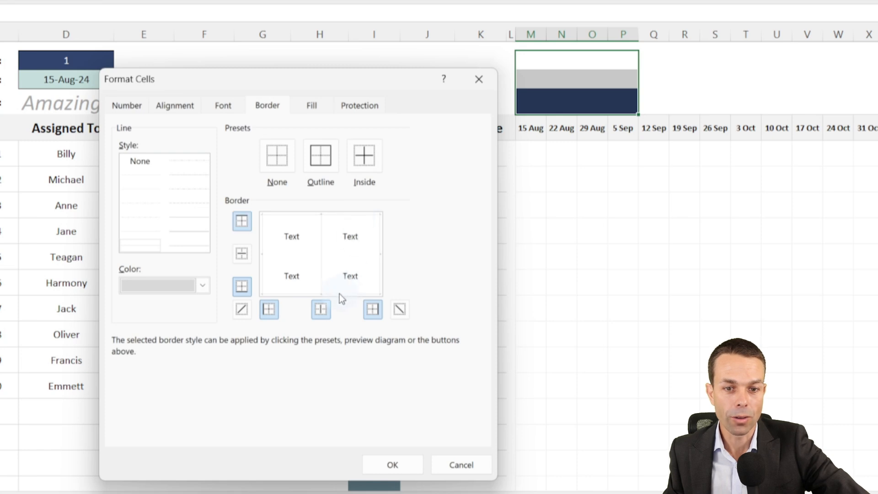
left_click(339, 257)
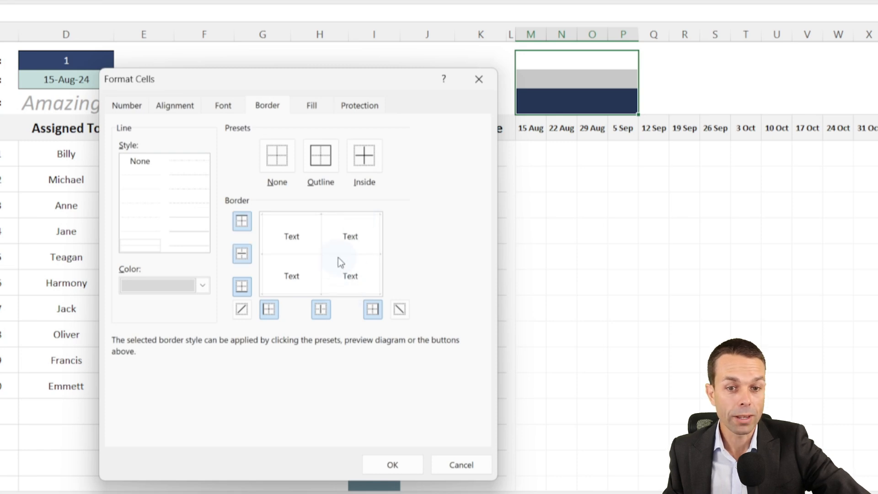
left_click(392, 465)
left_click(599, 215)
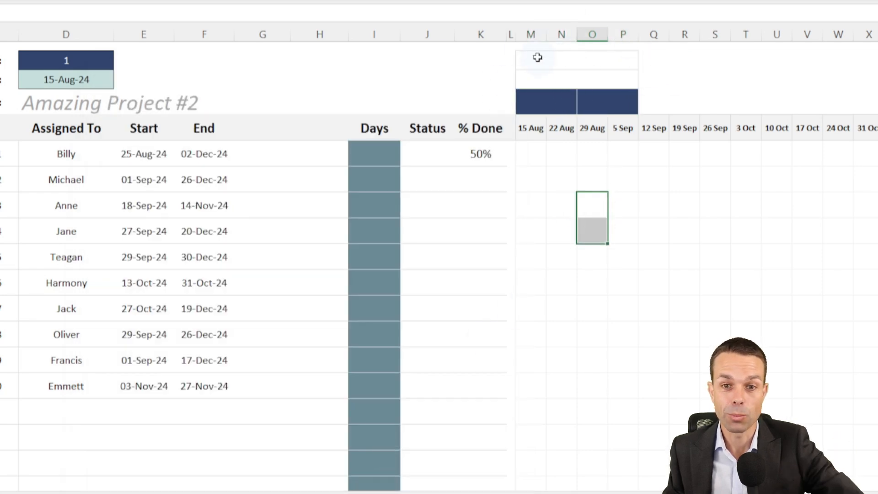
left_click(538, 57)
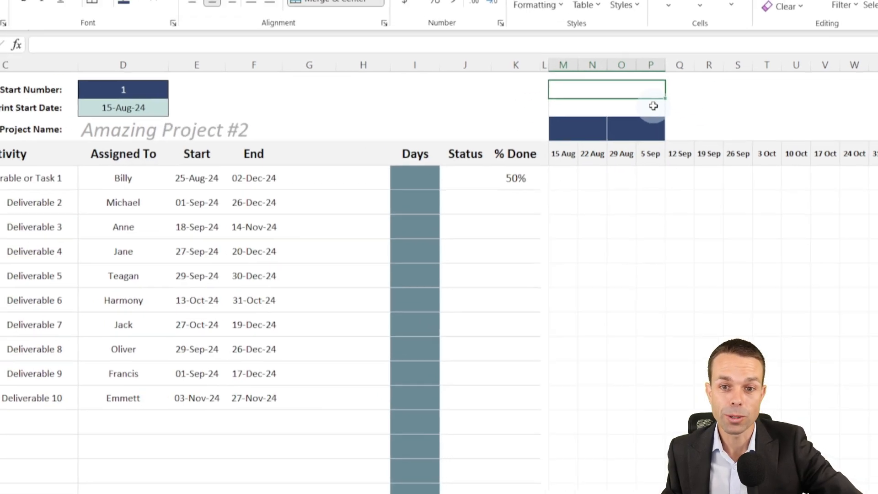
Step: Copy the merged header cells in M2:P3 and the dark blue merged cells in row 4 across to the timeline's last date columns
key("shift+Down")
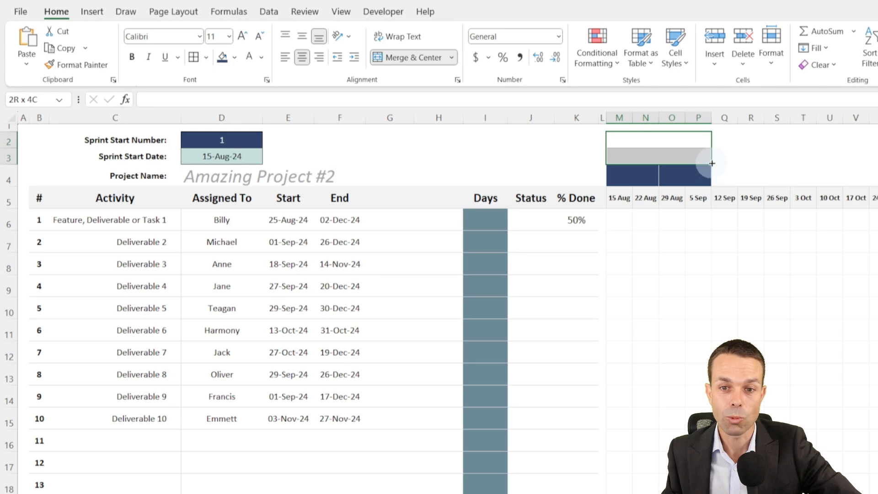
left_click_drag(712, 163, 830, 159)
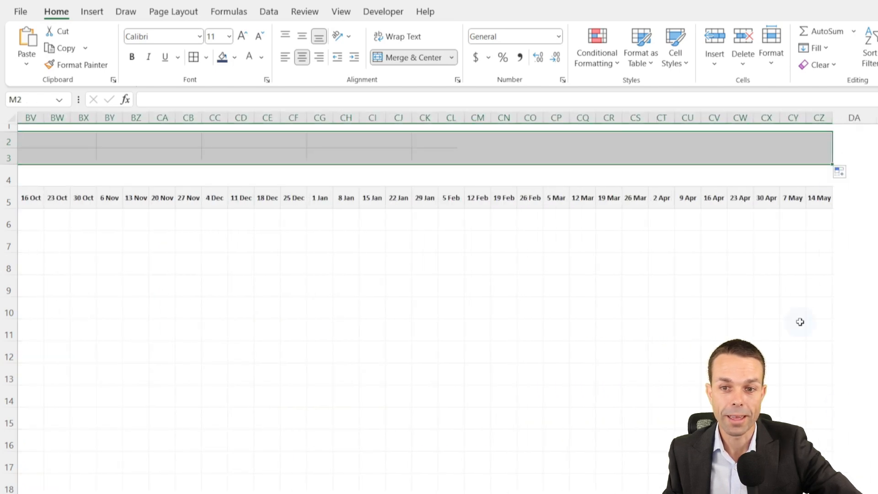
key("Down")
left_click_drag(624, 170, 875, 183)
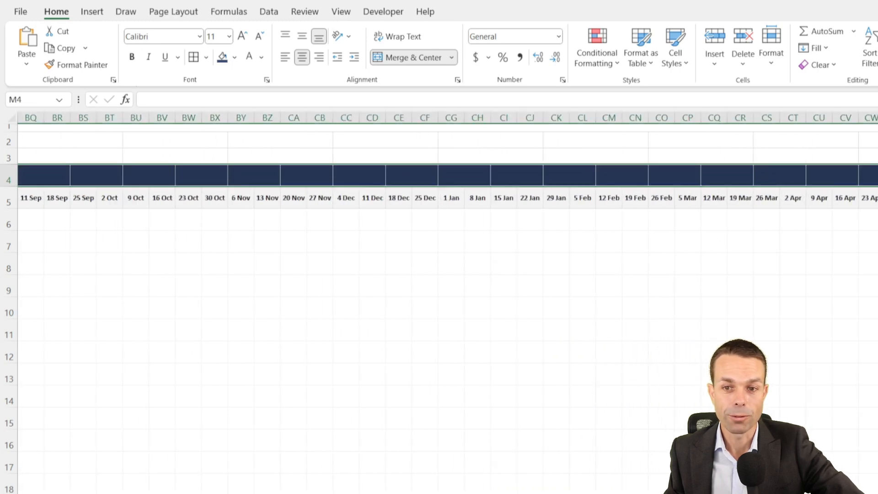
scroll(439, 302, "left", 19)
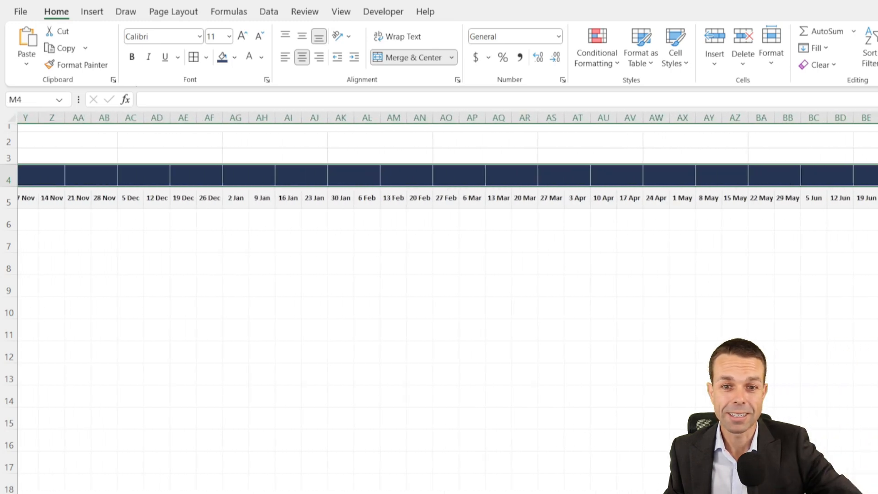
scroll(622, 274, "left", 5)
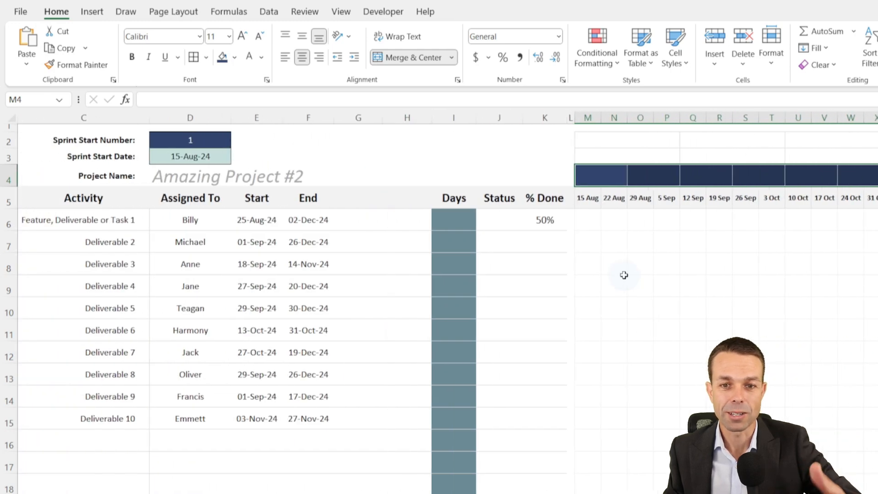
left_click(614, 270)
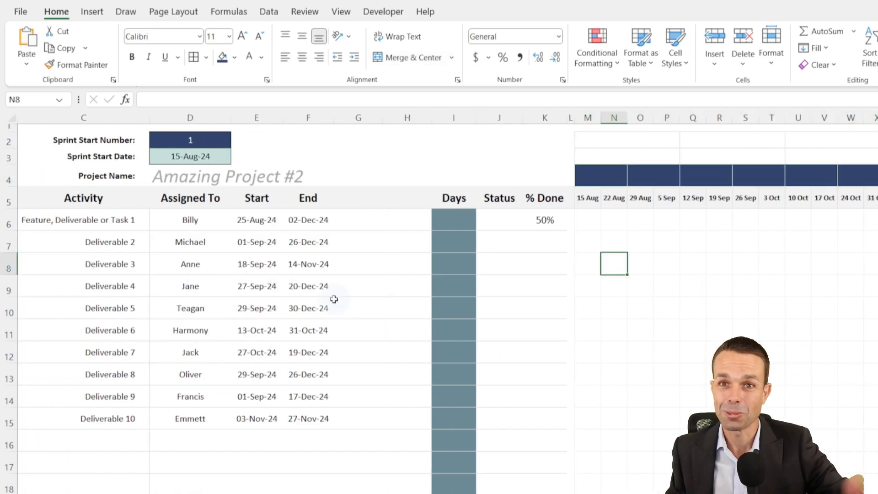
scroll(415, 291, "left", 1)
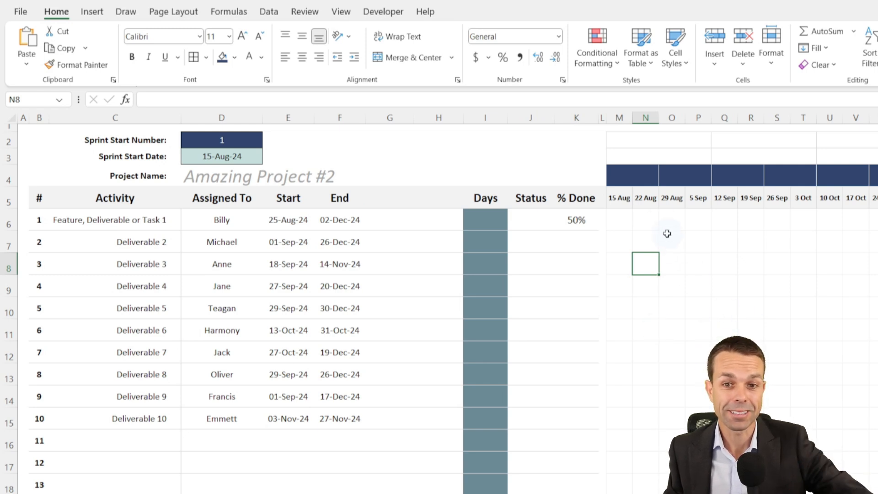
Step: Enter the formula ="Sprint " & D2 in the first dark blue header cell, M4, to label the first sprint
left_click(620, 201)
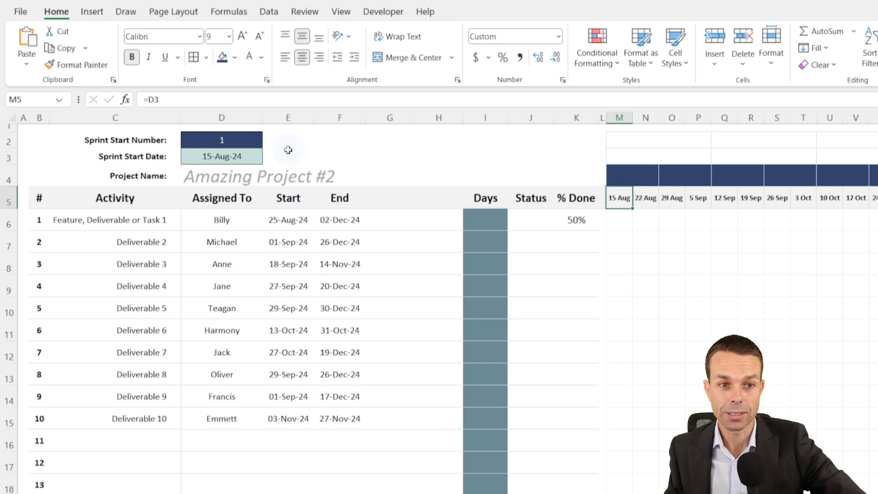
left_click(645, 197)
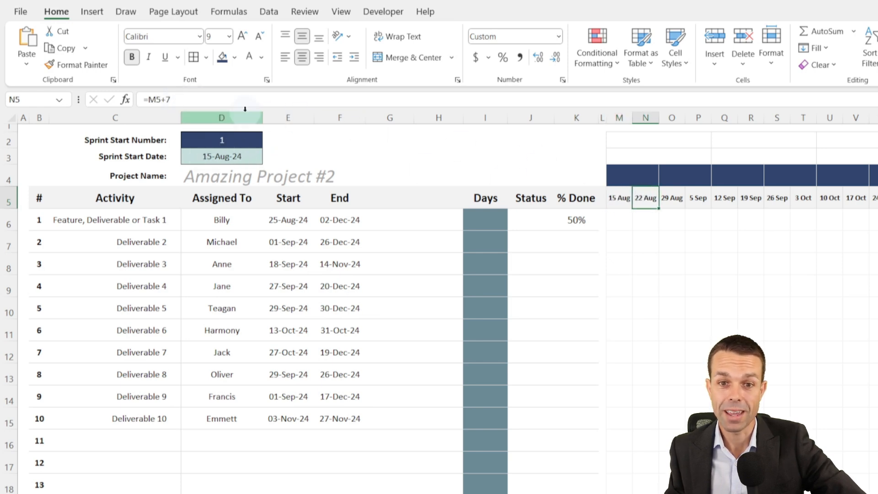
left_click(634, 174)
type("=\"Sprint \"&D2")
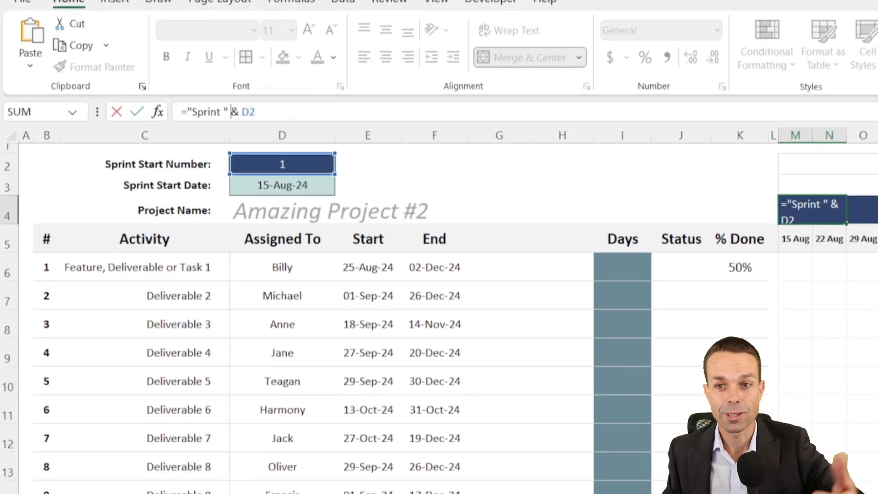
key("ctrl+shift+u")
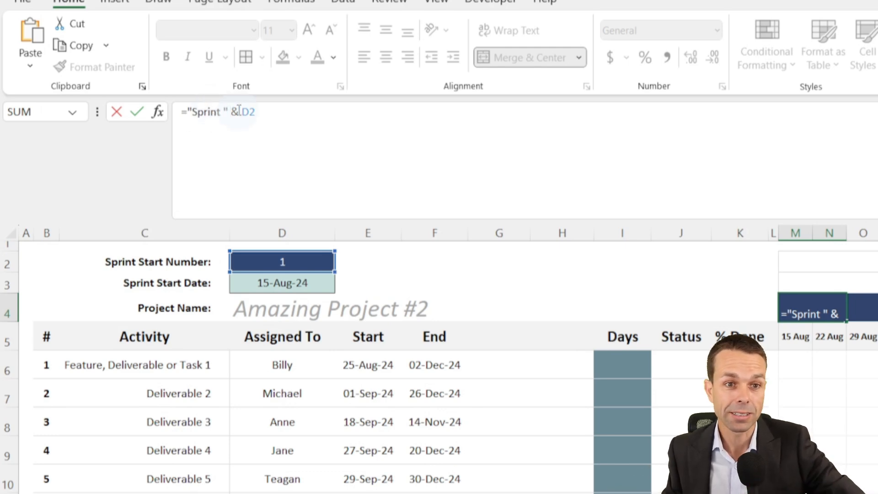
left_click(319, 116)
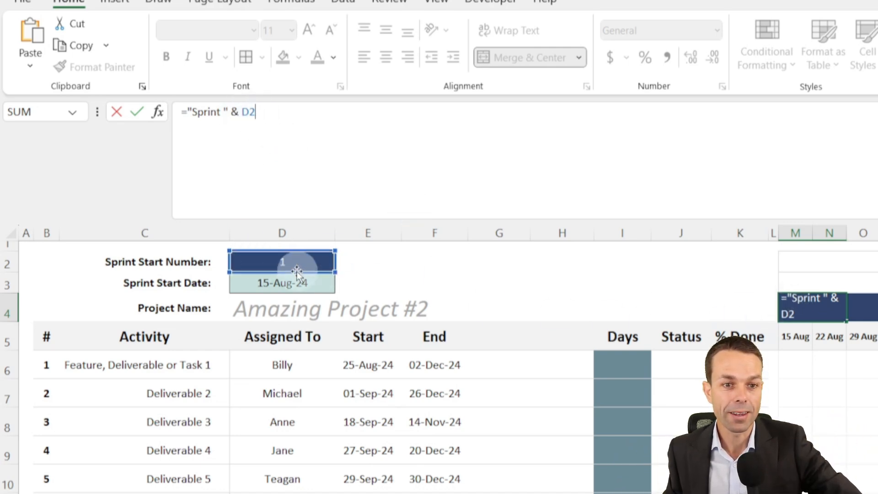
left_click(236, 123)
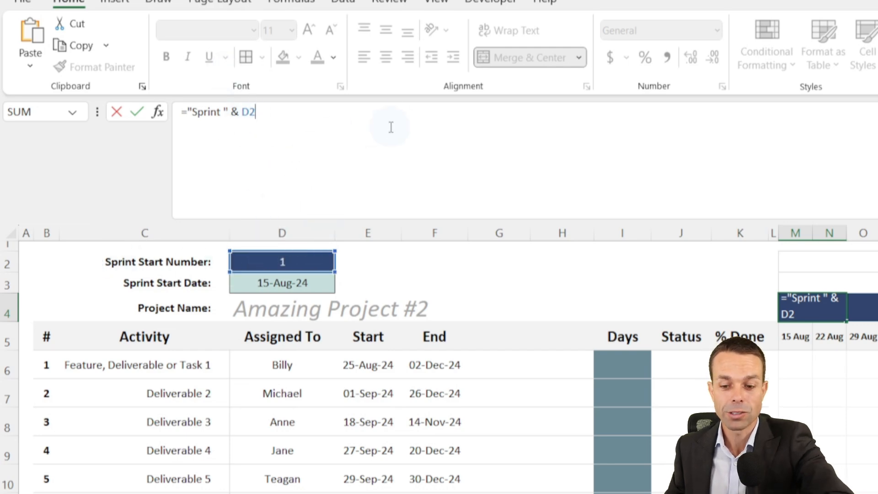
key("Return")
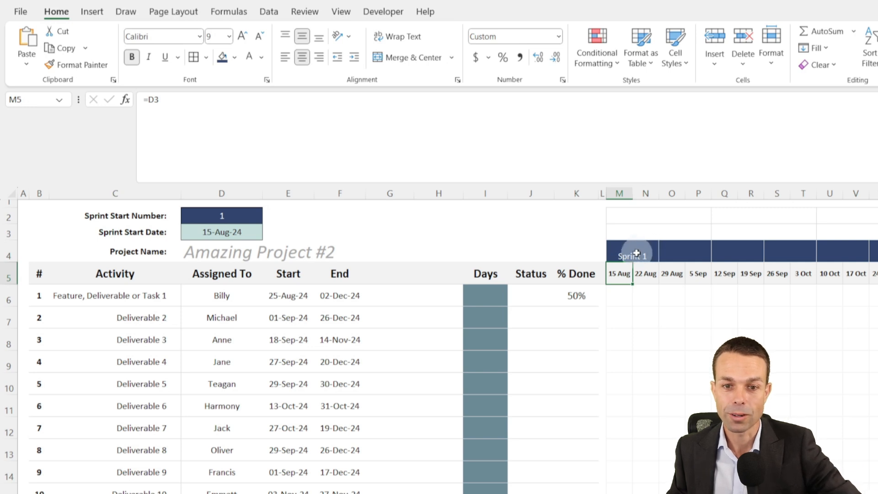
Step: Vertically middle-align the header cells in rows 2 to 4 across the whole timeline, starting from M4
left_click(636, 253)
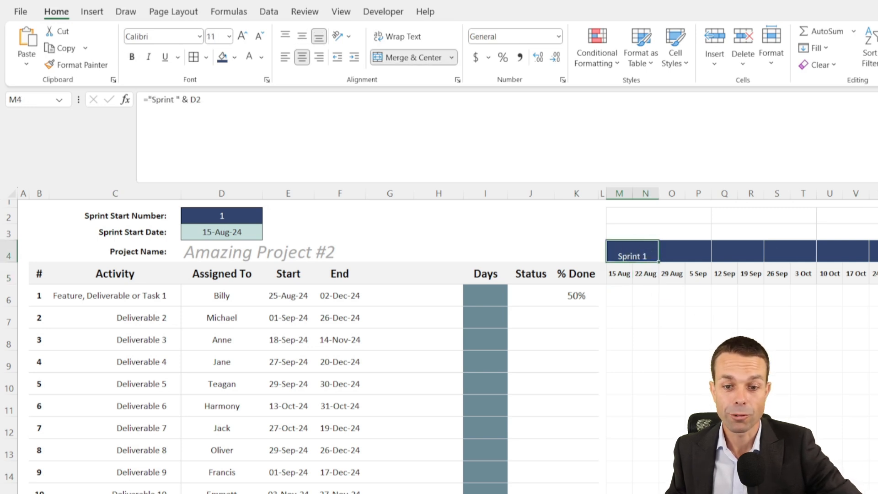
scroll(447, 340, "right", 20)
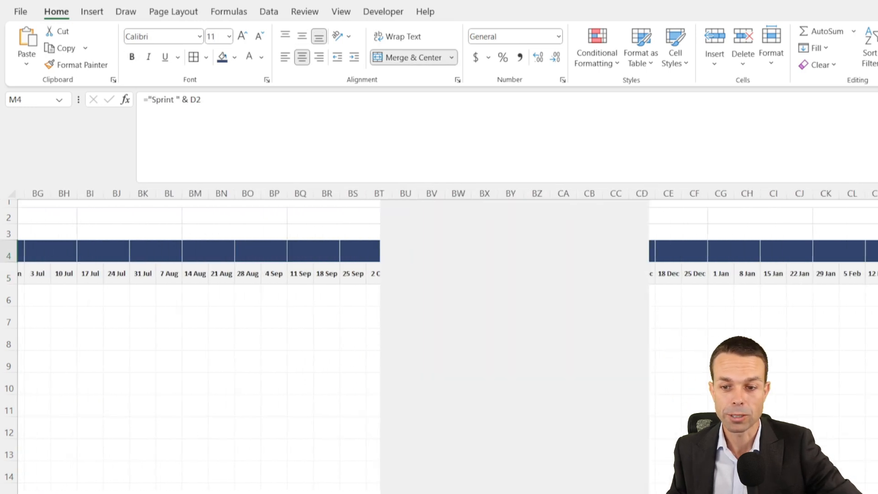
left_click(873, 216, "shift")
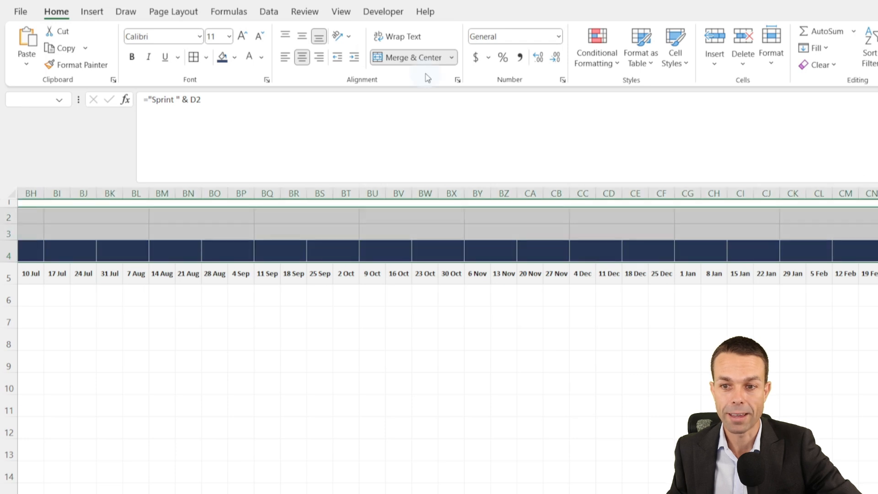
left_click(302, 37)
scroll(671, 469, "left", 20)
left_click(477, 249)
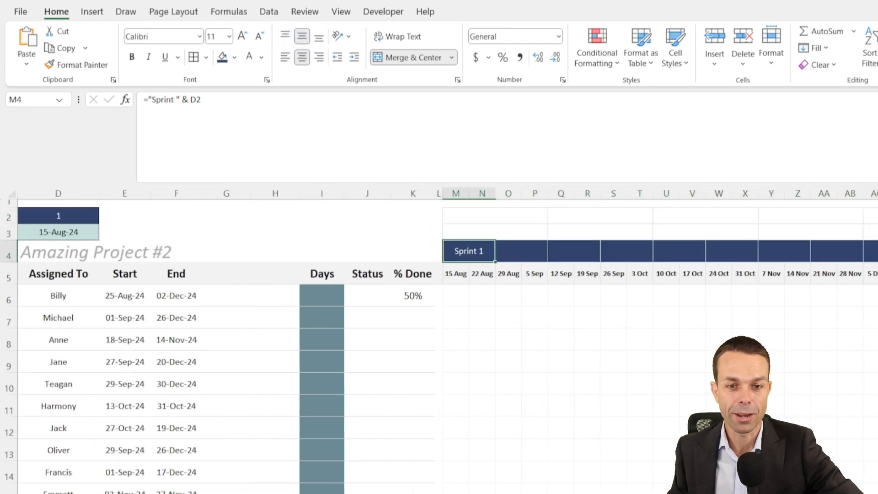
scroll(627, 241, "left", 3)
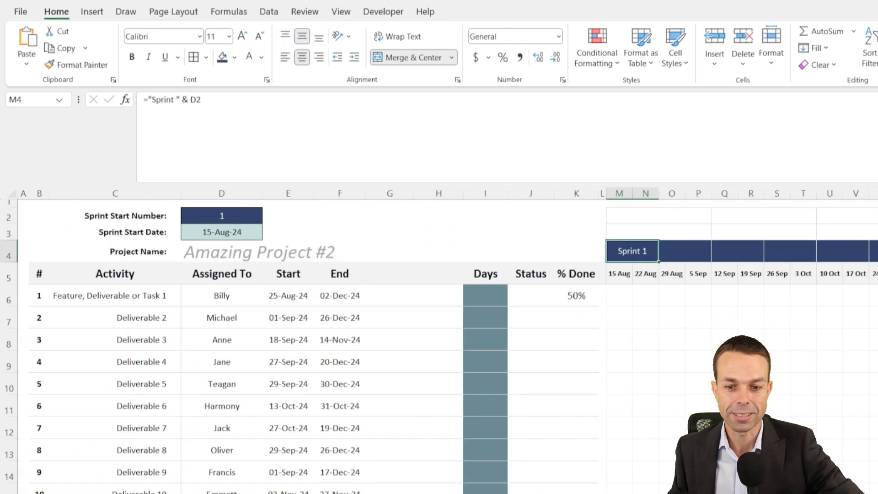
Step: Enter the formula ="Sprint " & RIGHT(M4, LEN(M4)-7) + 1 in merged cell O4:P4 to number the next sprint
left_click(686, 250)
type("=\"Sprint \"&RIGHT(M4, LEN(M4)-7)+1")
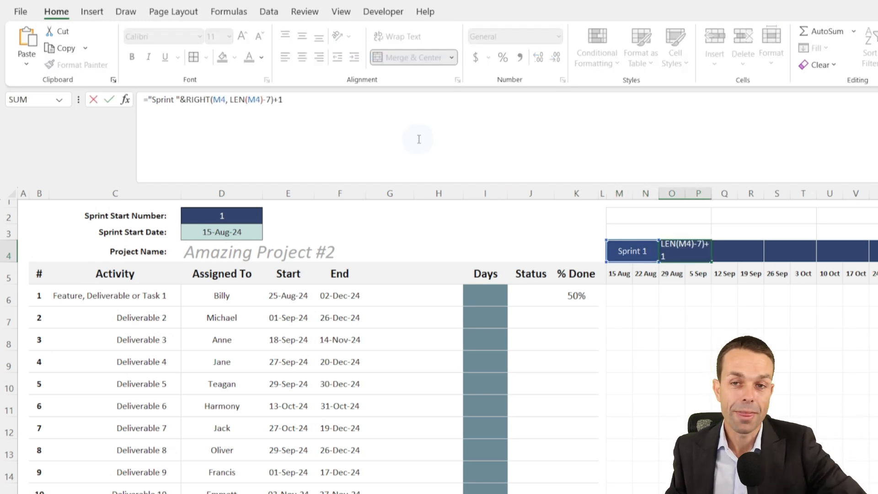
left_click(184, 96)
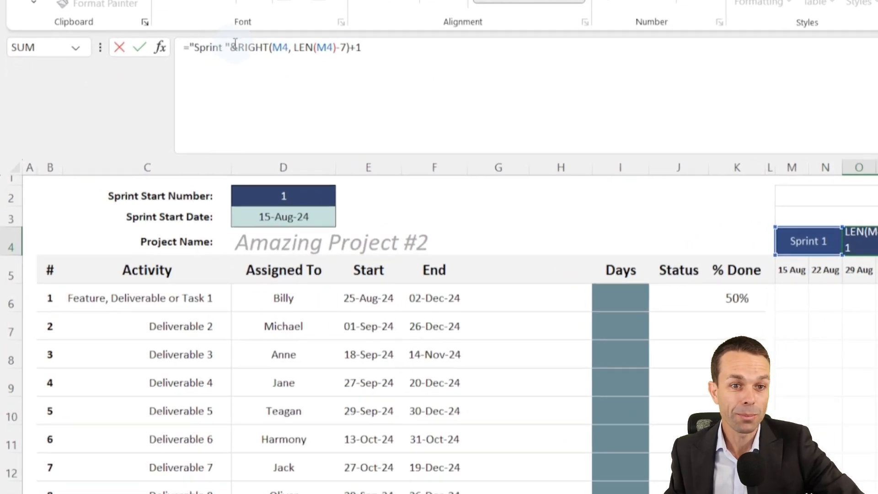
key("Right")
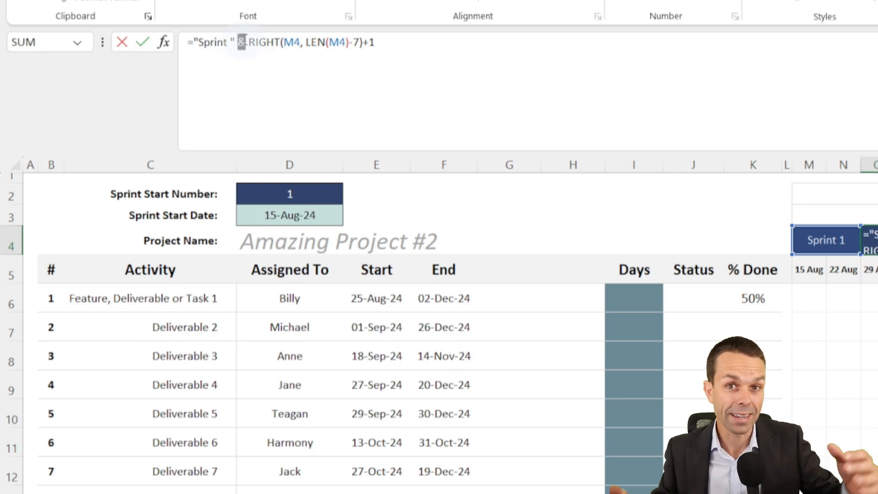
left_click(300, 42)
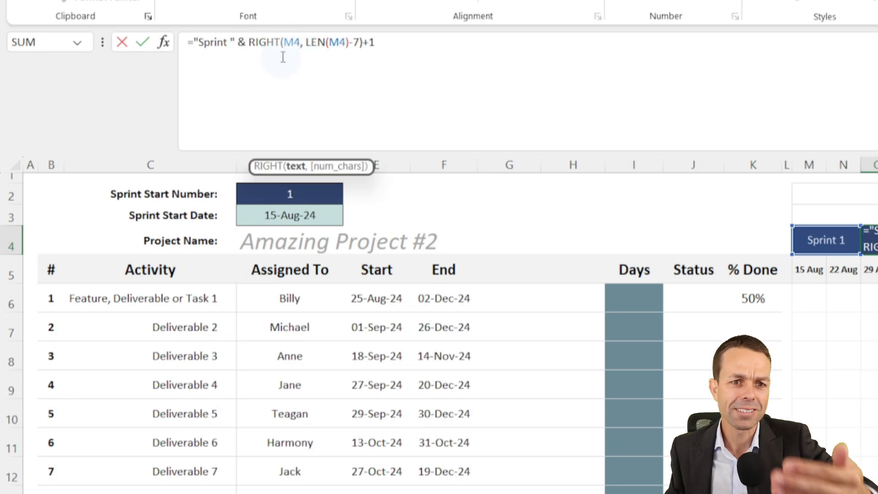
left_click(364, 41)
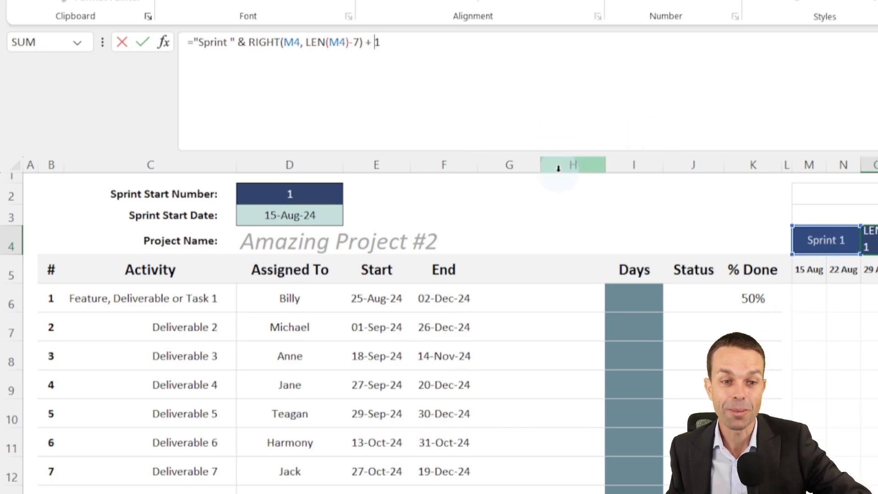
left_click_drag(248, 42, 284, 42)
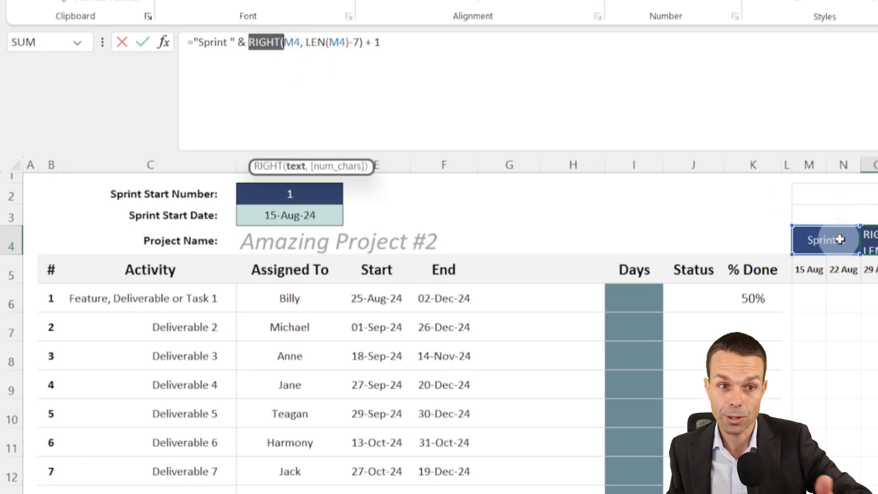
left_click(295, 45)
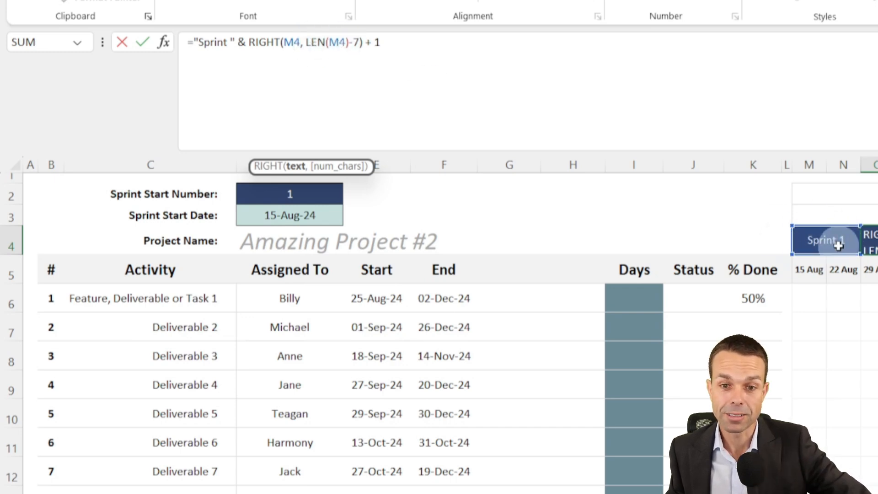
left_click_drag(200, 42, 233, 47)
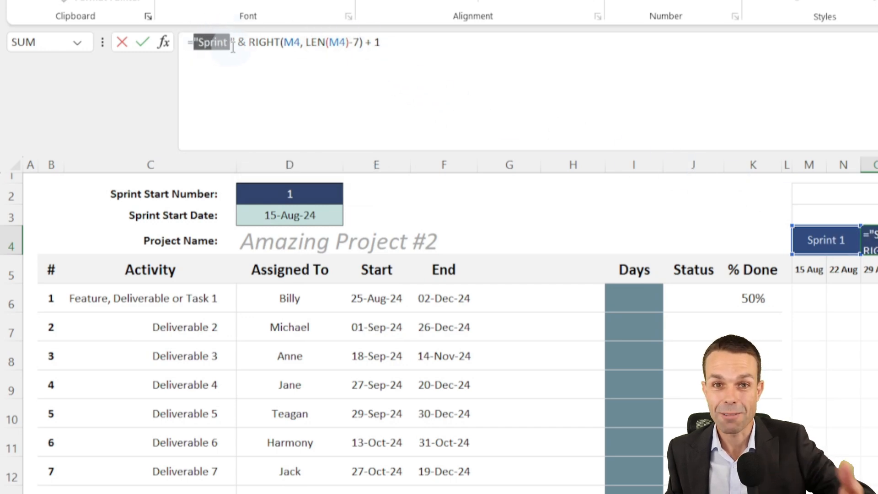
left_click(388, 41)
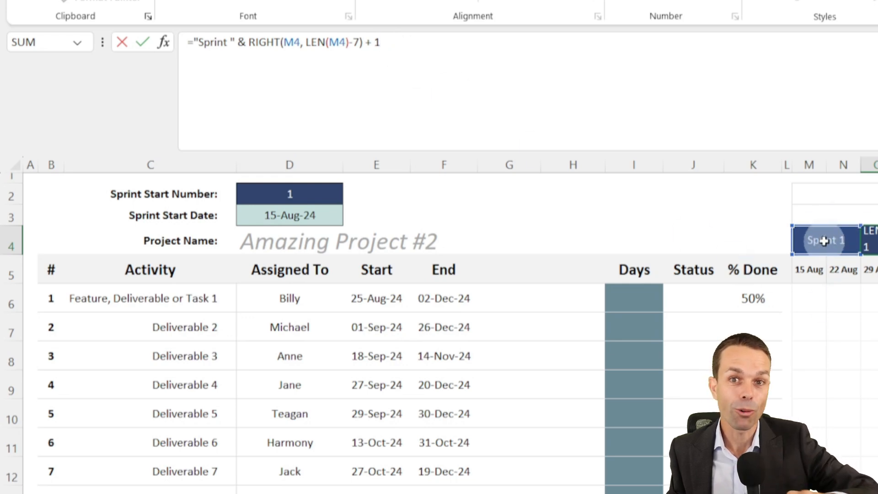
left_click(360, 43)
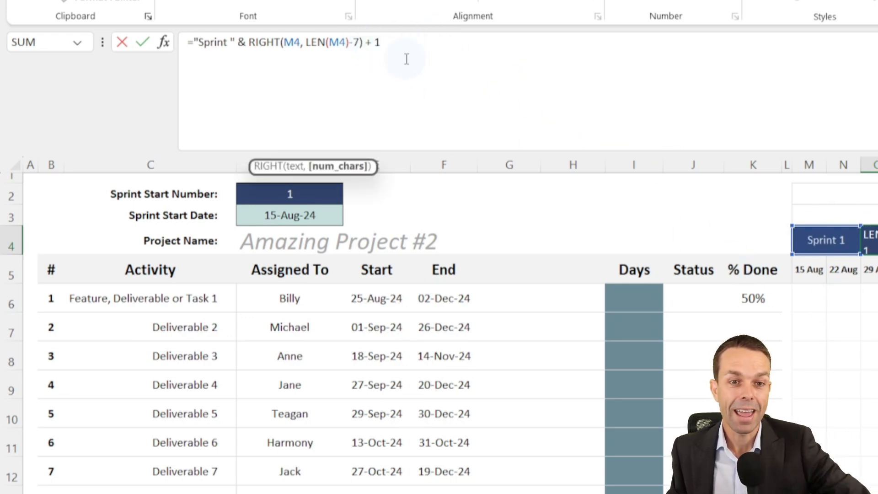
left_click(391, 48)
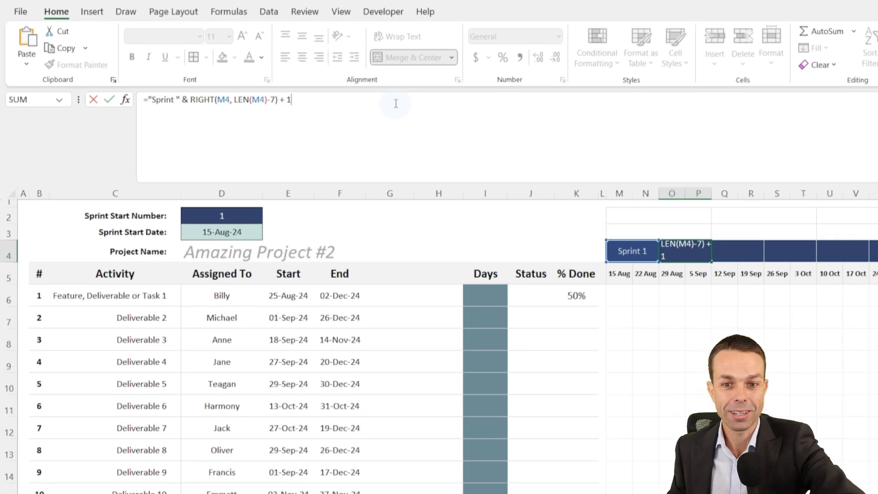
key("Return")
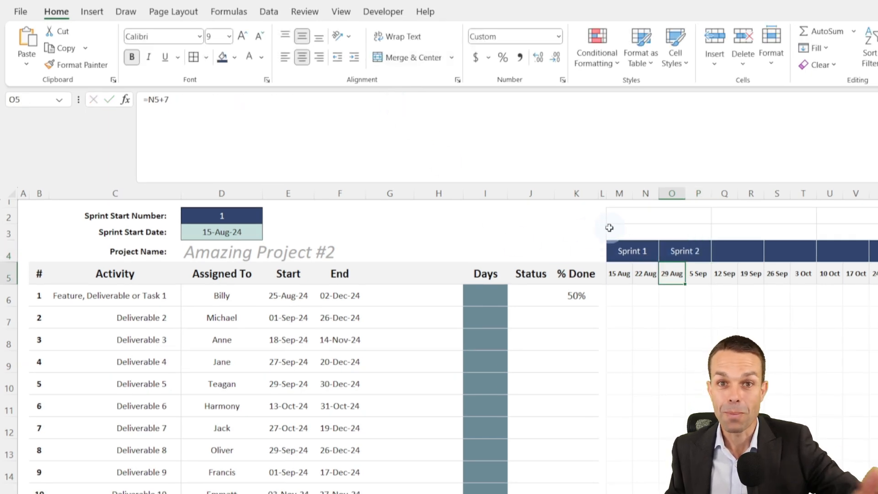
Step: Fill the O4 sprint-numbering formula across the dark blue header row through merged cell AC4:AD4
left_click(685, 250)
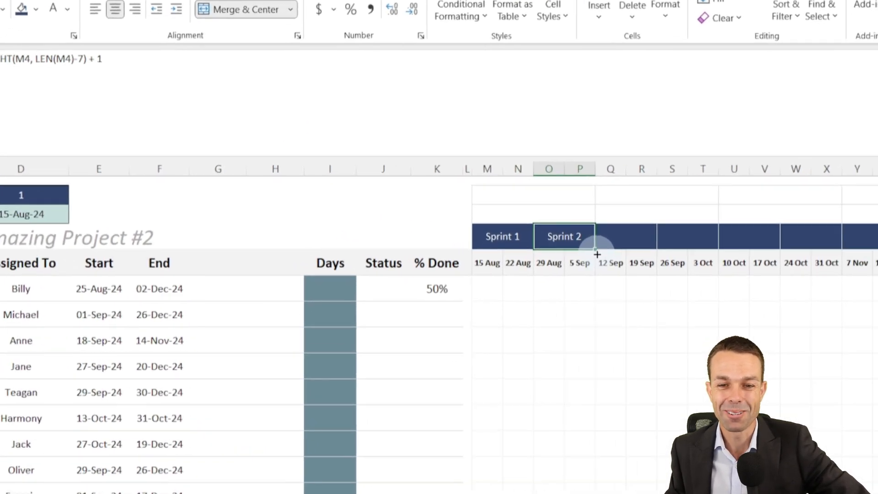
left_click_drag(597, 255, 685, 250)
left_click_drag(448, 220, 855, 211)
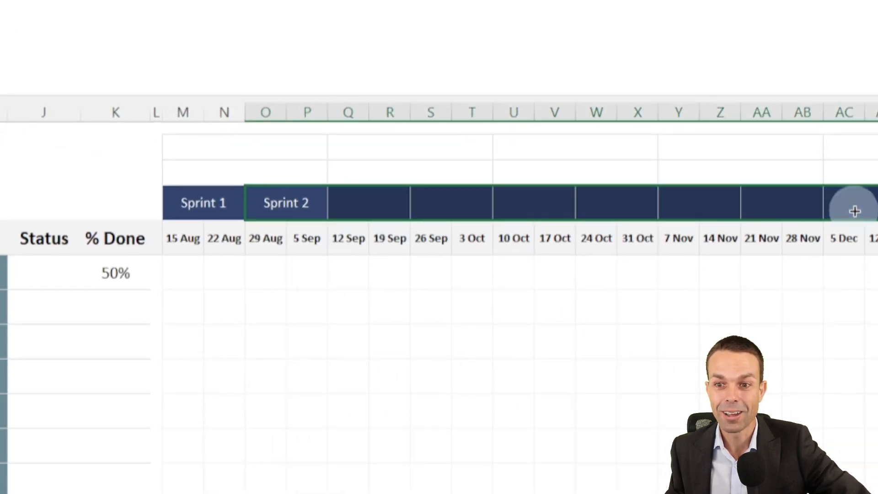
left_click(455, 366)
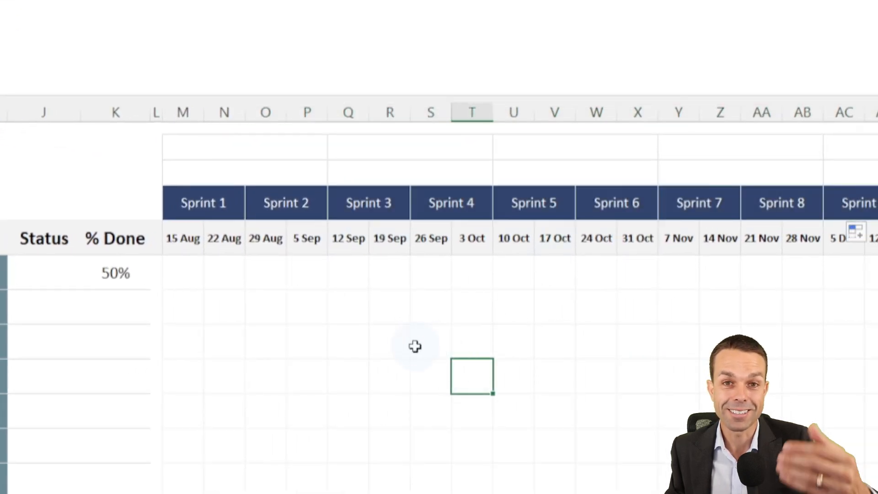
scroll(439, 297, "right", 5)
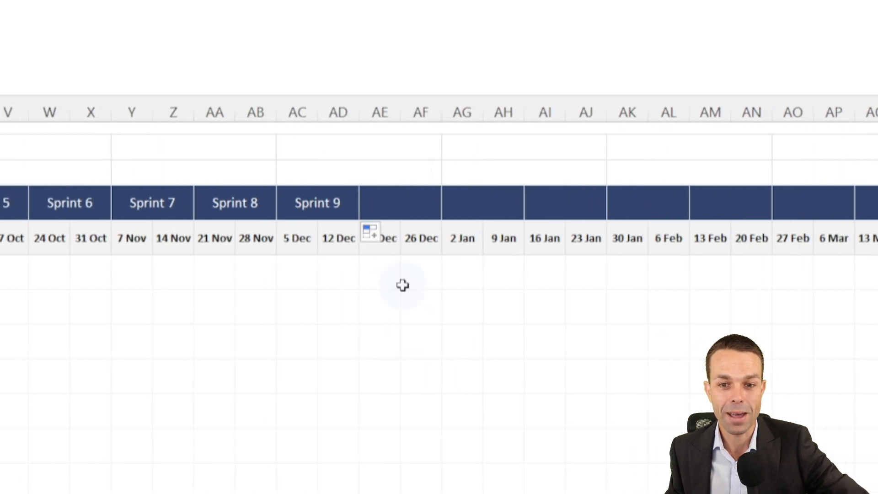
Step: Extend the sprint-numbering formula from AC4:AD4 across the dark blue header row through merged cell CY4:CZ4
left_click(322, 192)
left_click_drag(355, 218, 645, 207)
left_click(497, 375)
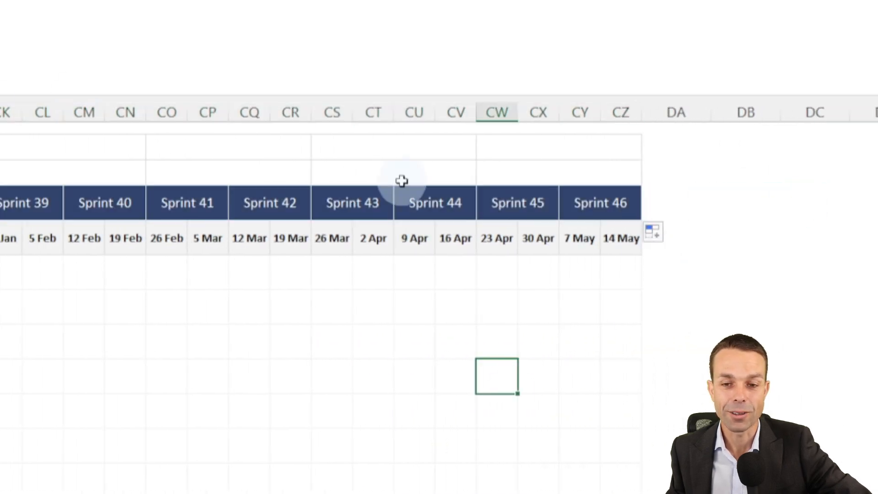
Step: Enter the formula =N5 in merged cell M3:P3 above the first two sprint headers
scroll(557, 374, "left", 20)
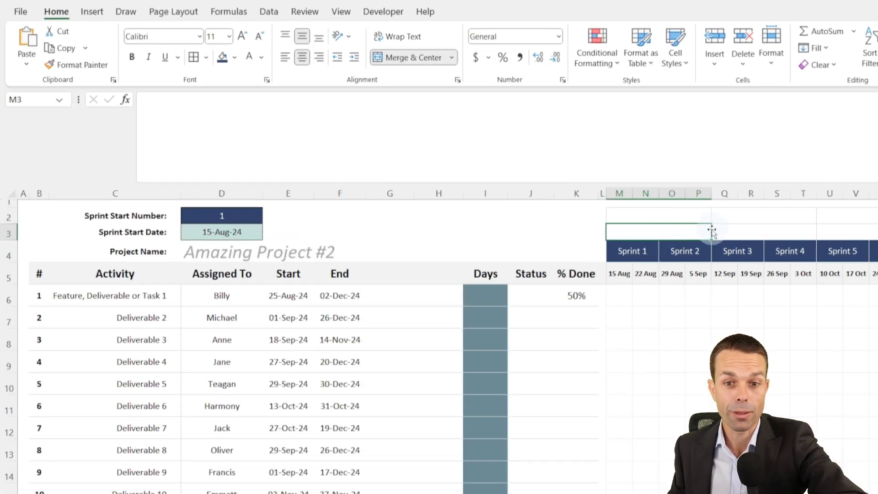
type("=")
left_click(644, 274)
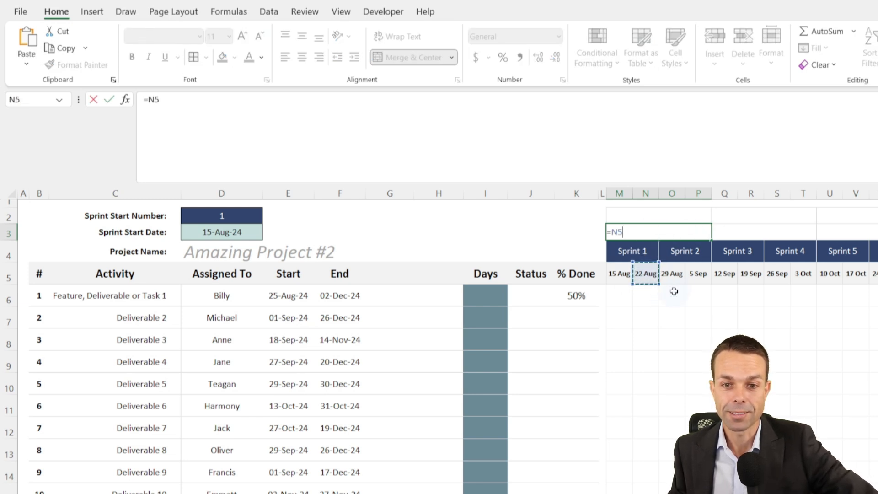
key("Return")
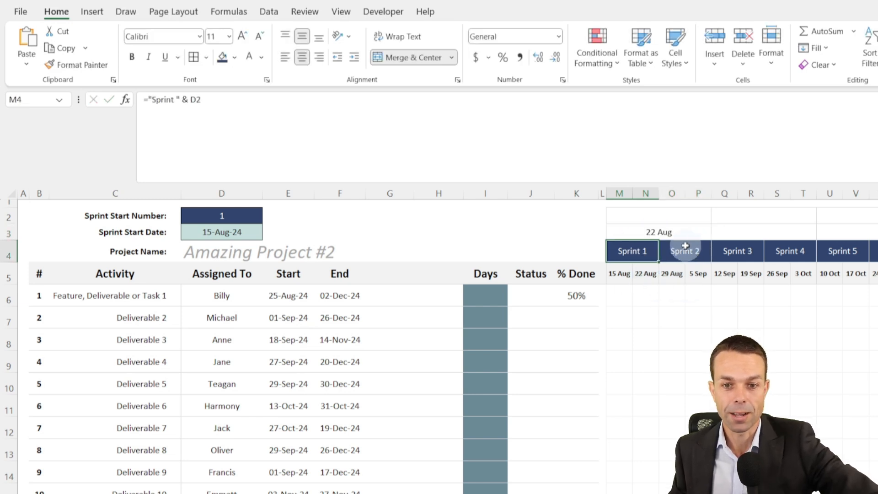
Step: Apply the custom number format mmm to merged cell M3 so the date is displayed as an abbreviated month
left_click(678, 232)
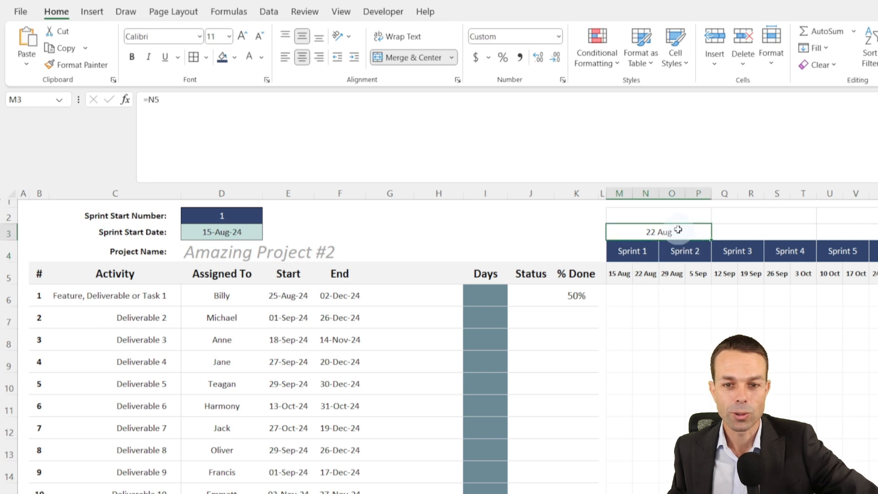
right_click(661, 232)
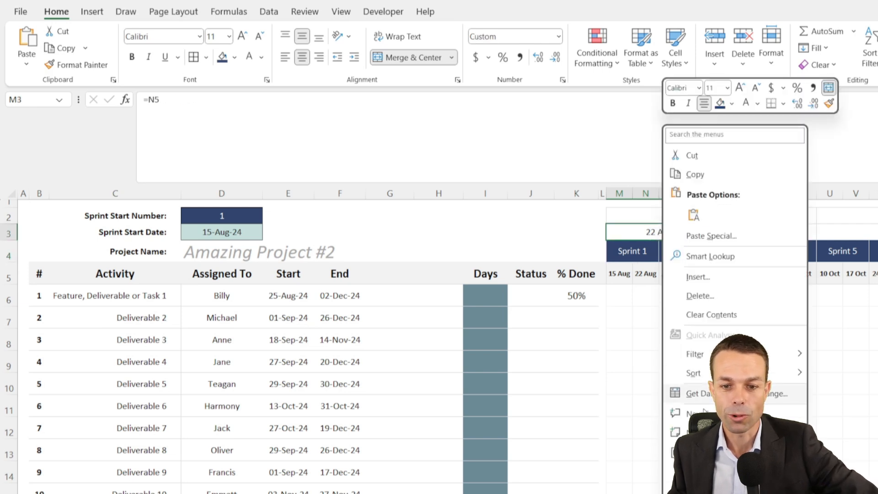
left_click(708, 452)
left_click_drag(371, 37, 440, 122)
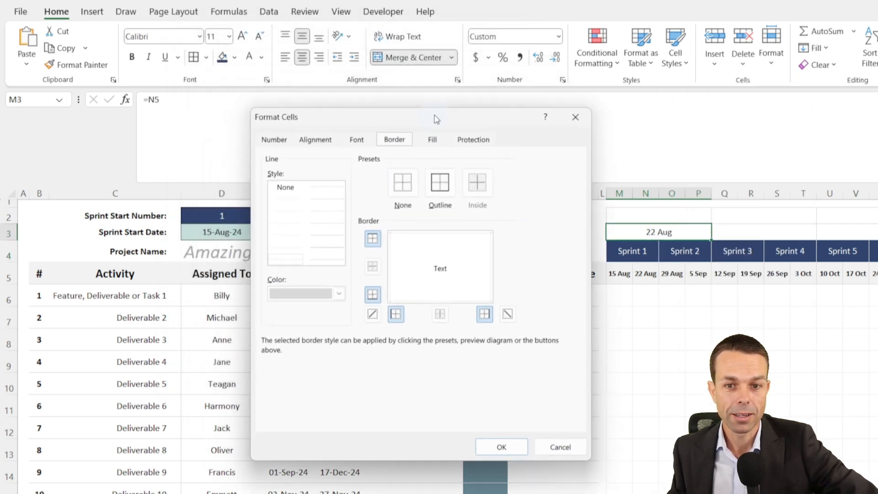
left_click(278, 144)
left_click(281, 283)
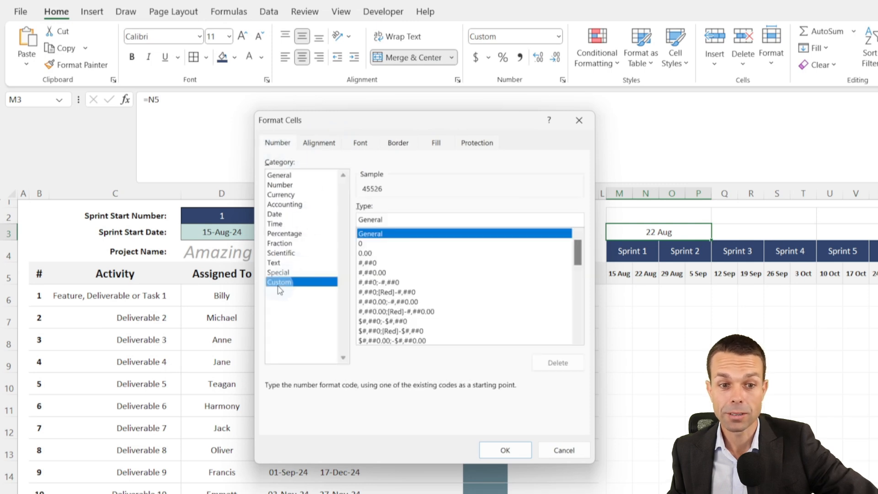
left_click(390, 221)
left_click_drag(396, 220, 323, 222)
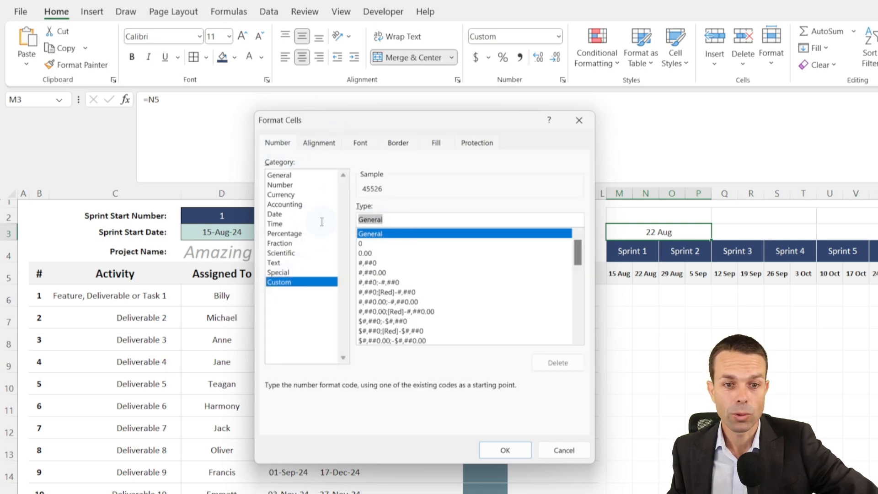
type("mmm")
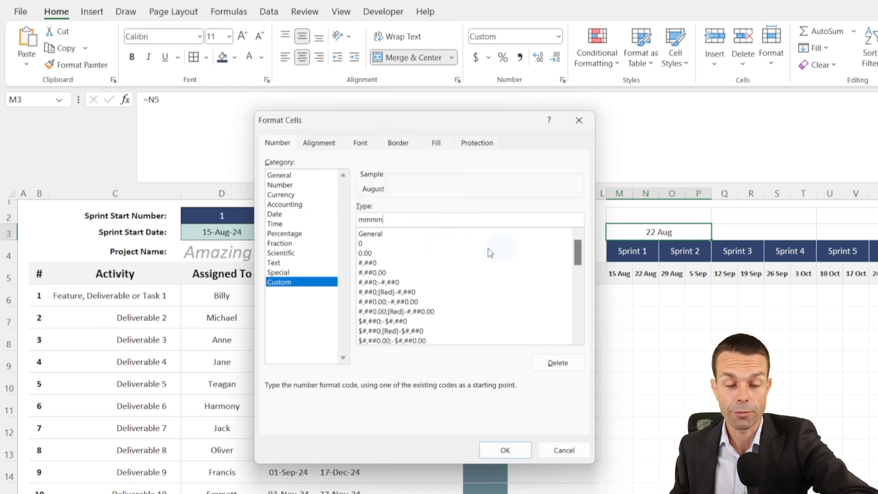
left_click(505, 450)
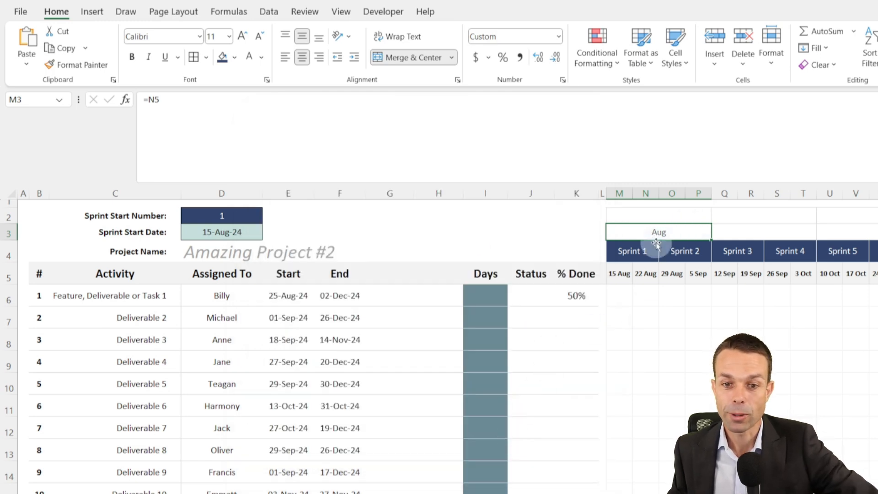
Step: Fill the M3 month formula across row 3 above the sprint headers to the end of the timeline
left_click_drag(710, 239, 874, 234)
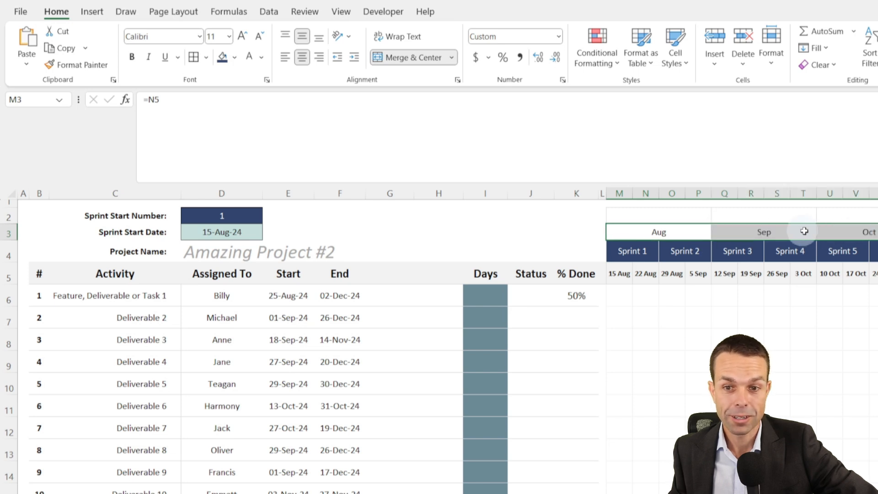
key("Right")
key("Right")
key("Right")
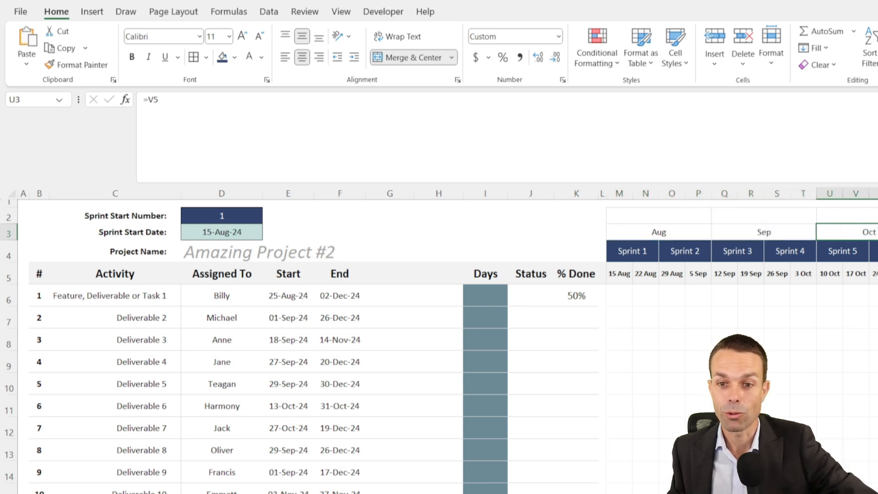
scroll(448, 342, "right", 20)
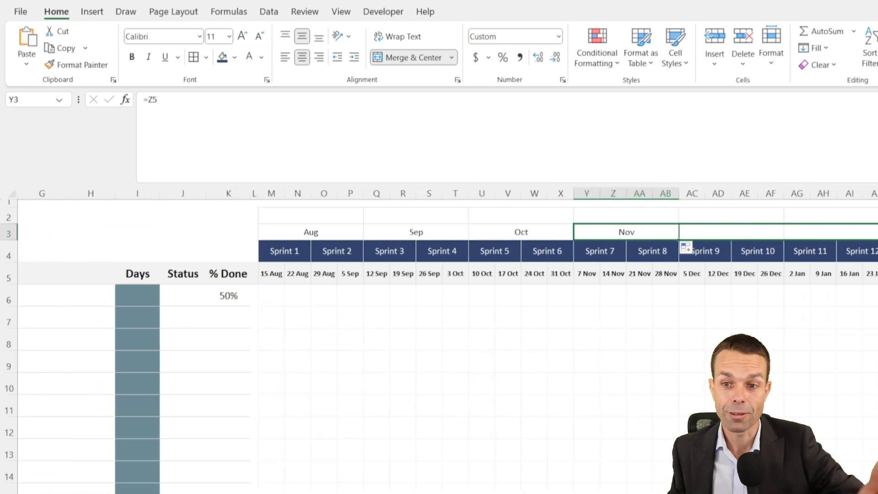
Step: Shade the month header cells in row 3 light blue across the whole timeline
scroll(448, 342, "right", 3)
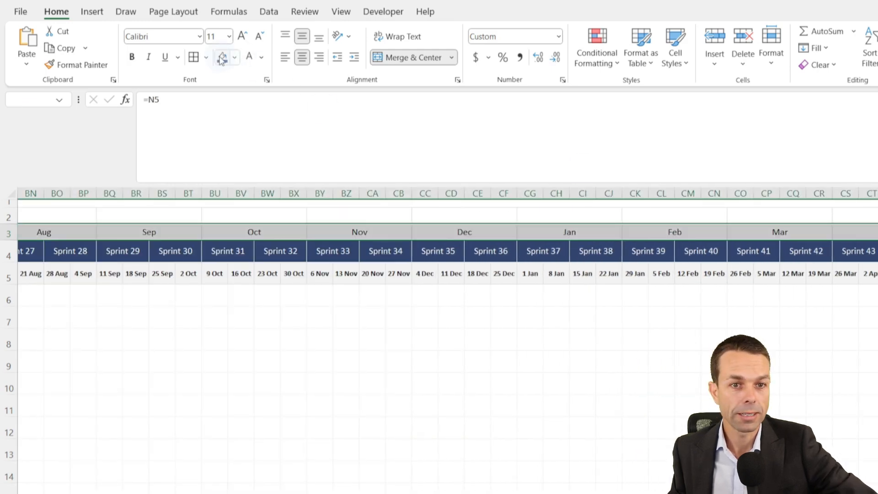
left_click(234, 57)
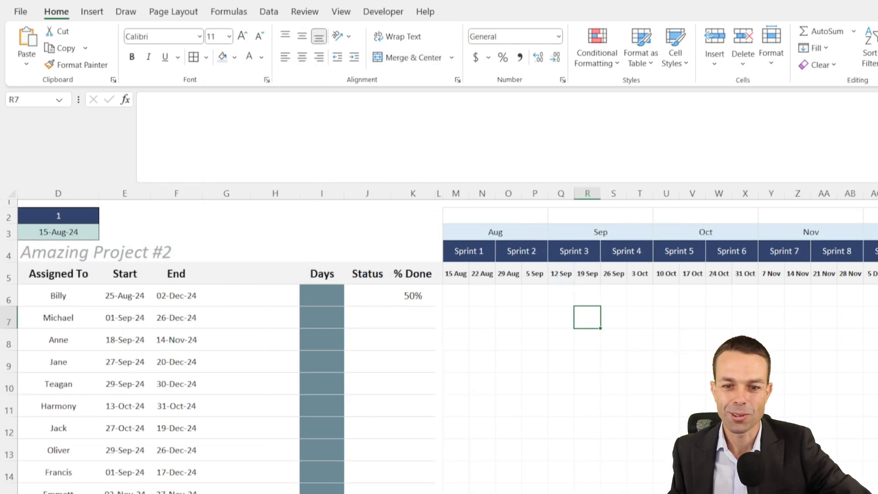
scroll(682, 225, "left", 3)
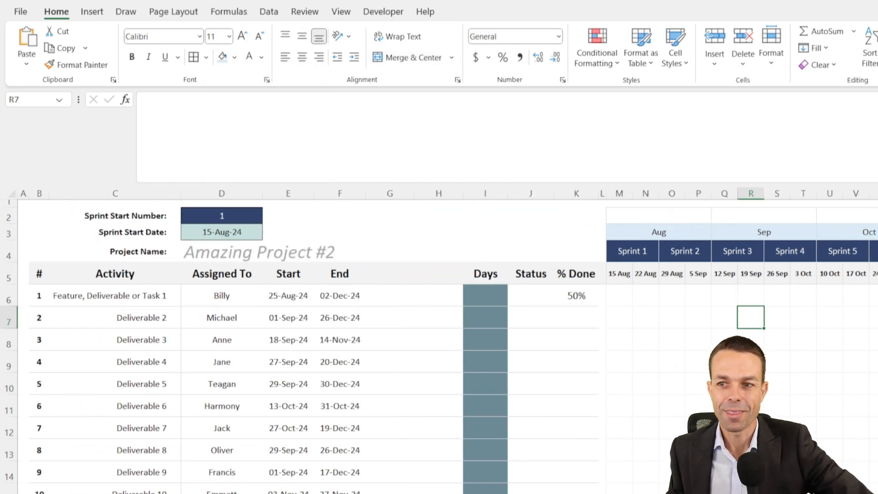
Step: Start a formula in merged cell M2:P2 above the first month header
left_click(673, 218)
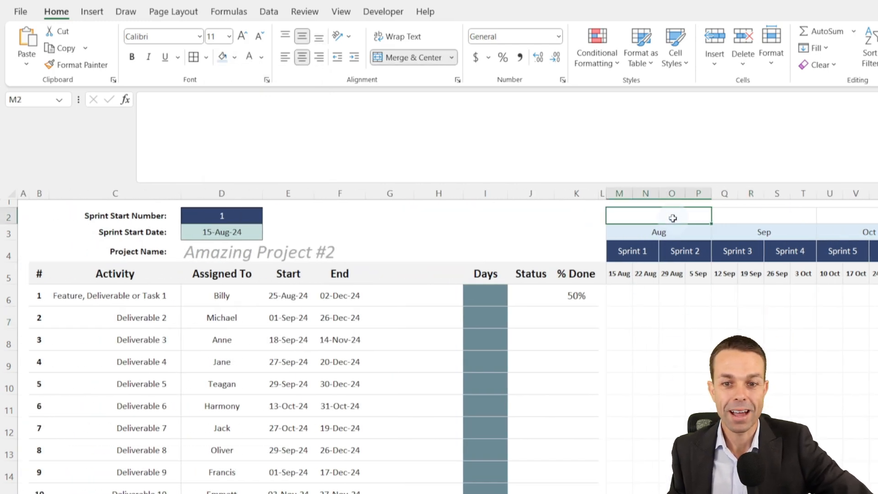
type("=")
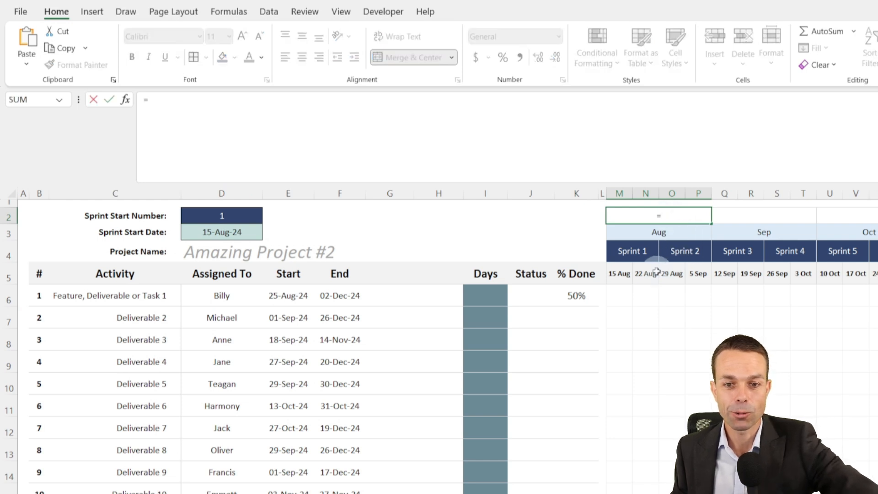
Step: Make the merged cell above the Aug heading reference N5 and give it the custom number format yyyy
left_click(641, 274)
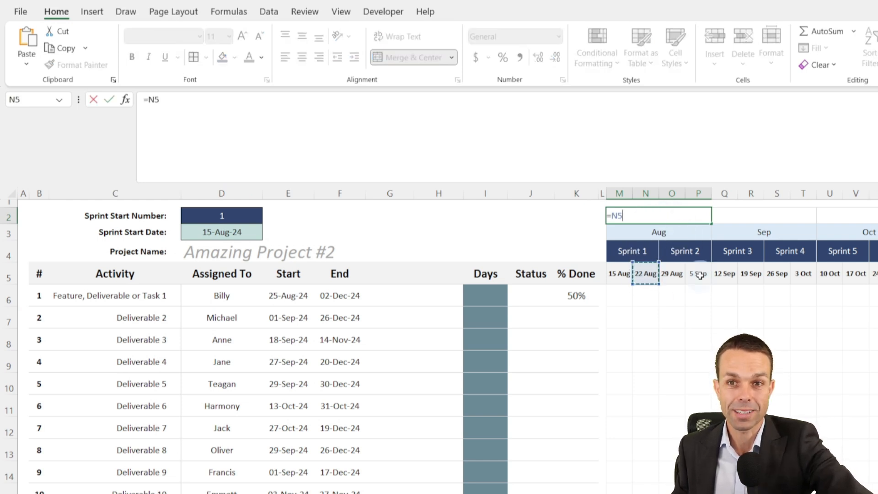
key("Return")
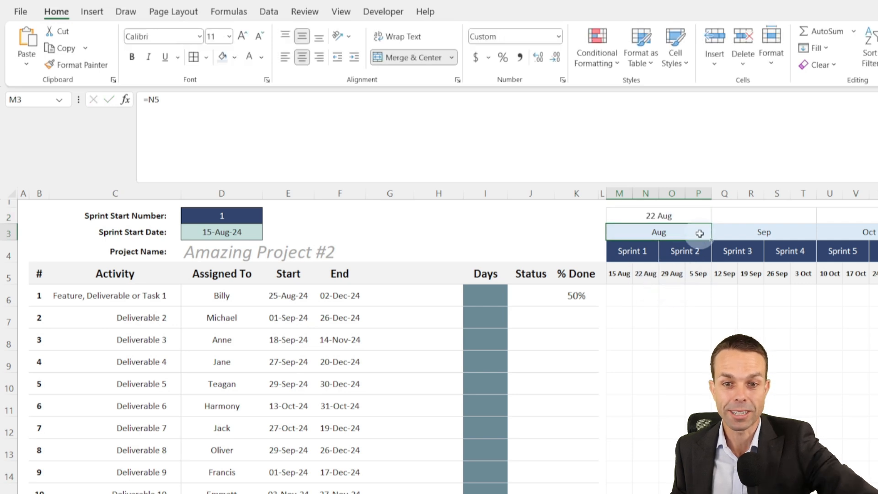
left_click(680, 217)
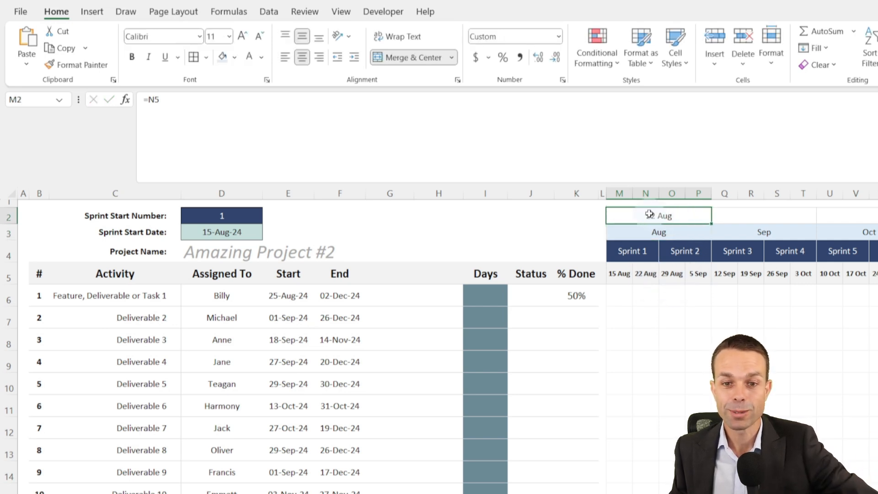
right_click(666, 217)
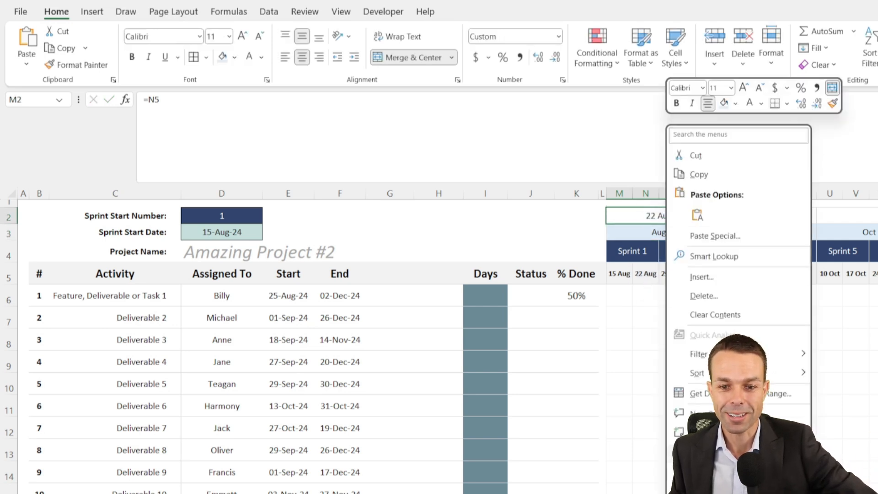
left_click(697, 452)
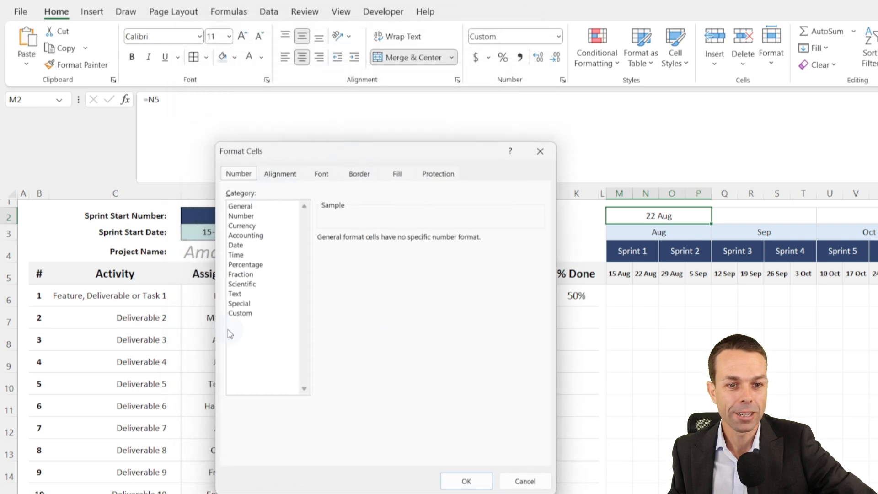
left_click(240, 315)
double_click(384, 289)
type("yyyy")
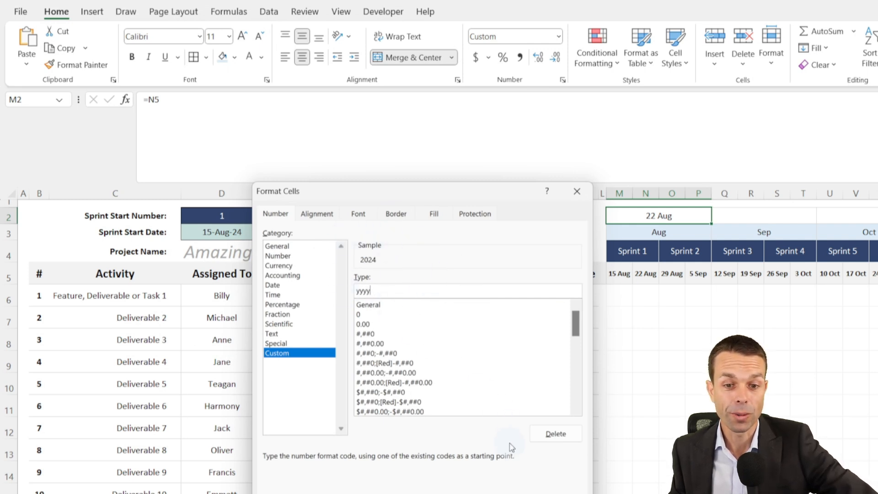
key("Return")
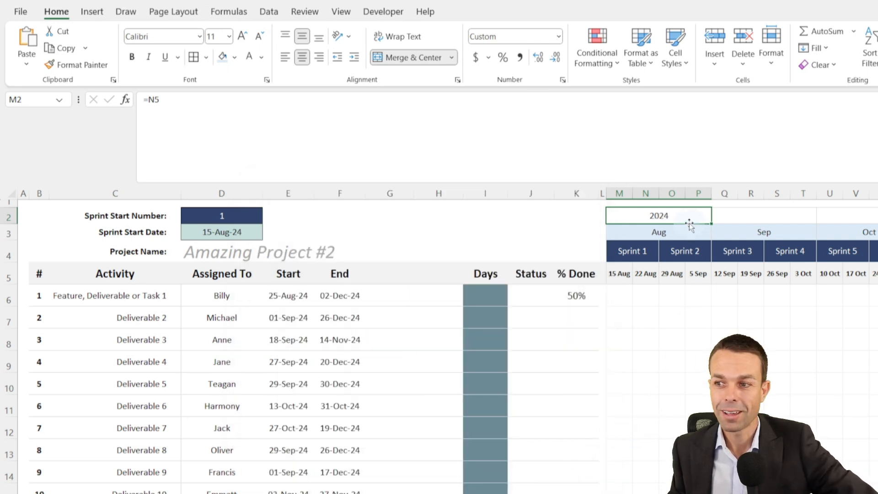
Step: Bold the year in M2 and fill it across the remaining month blocks in row 2
key("ctrl+b")
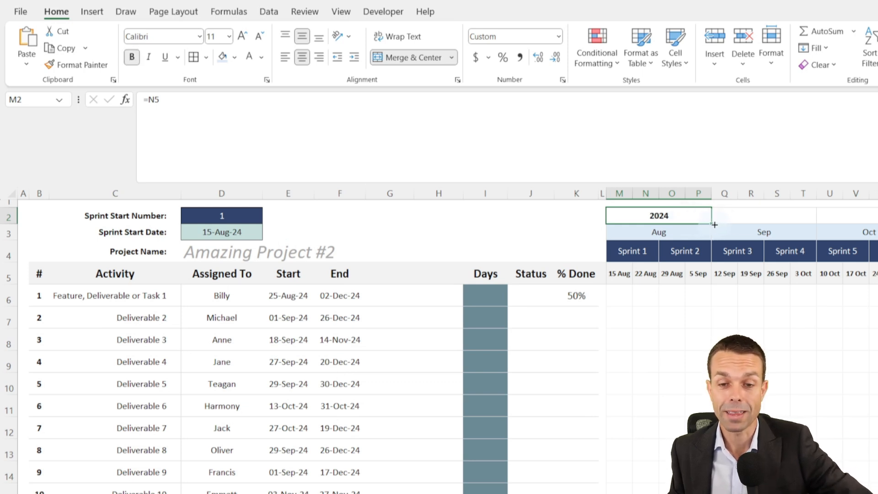
left_click_drag(711, 224, 876, 223)
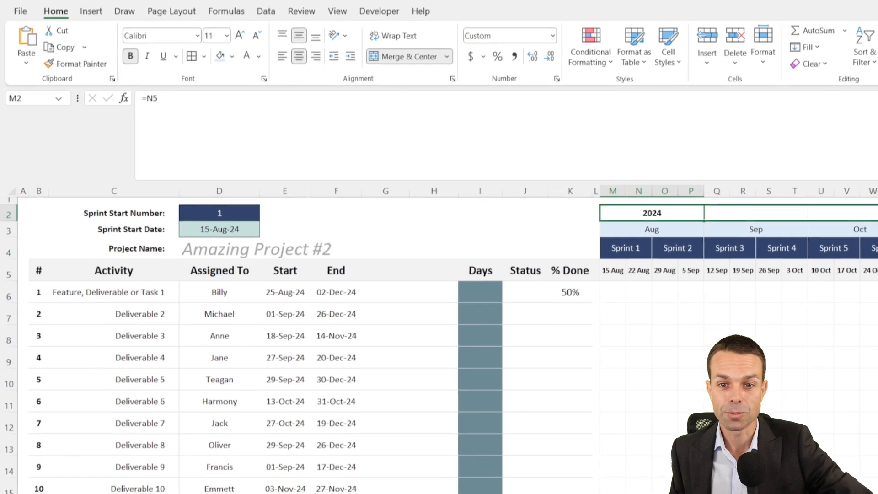
left_click(720, 318)
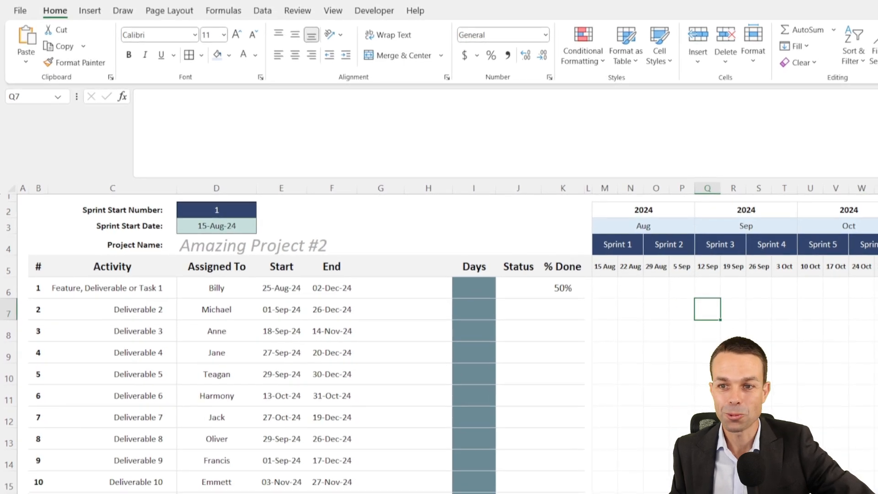
Step: Collapse the formula bar to a single line
key("ctrl+shift+u")
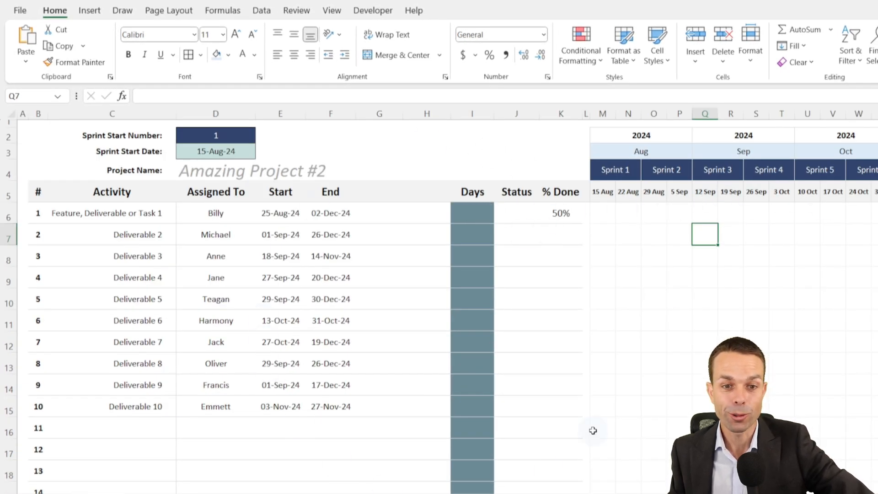
left_click(518, 210)
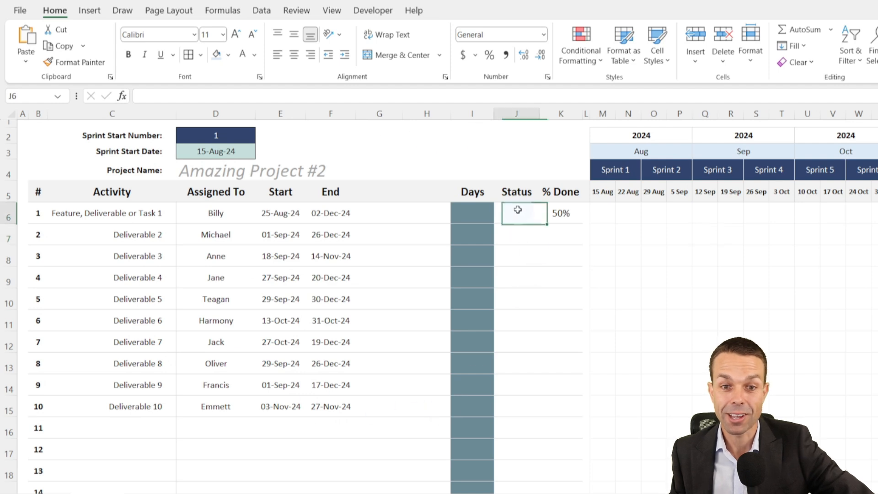
left_click(471, 210)
left_click(598, 217)
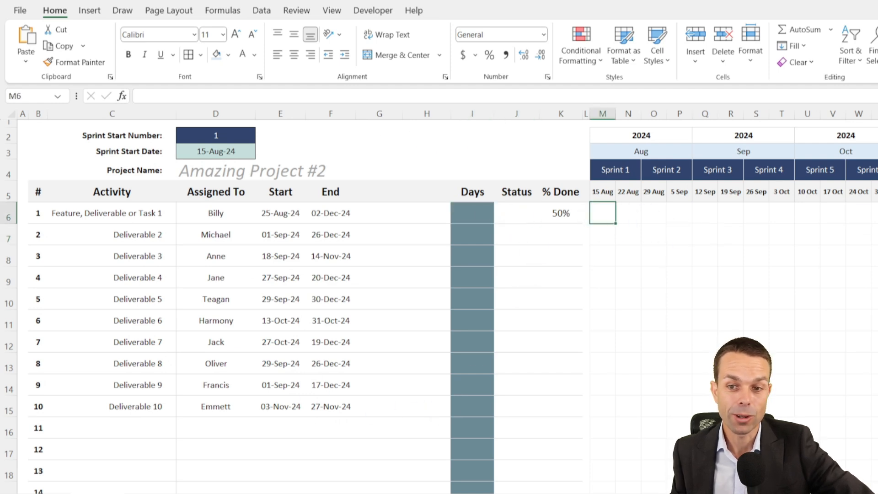
left_click(877, 215, "shift")
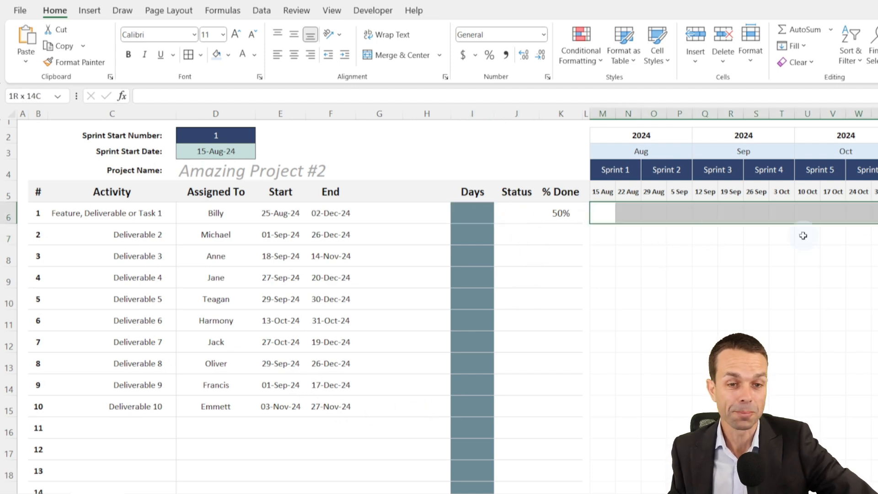
Step: Start a data validation rule on the Status cells J6:J43 that allows a List
left_click(517, 213)
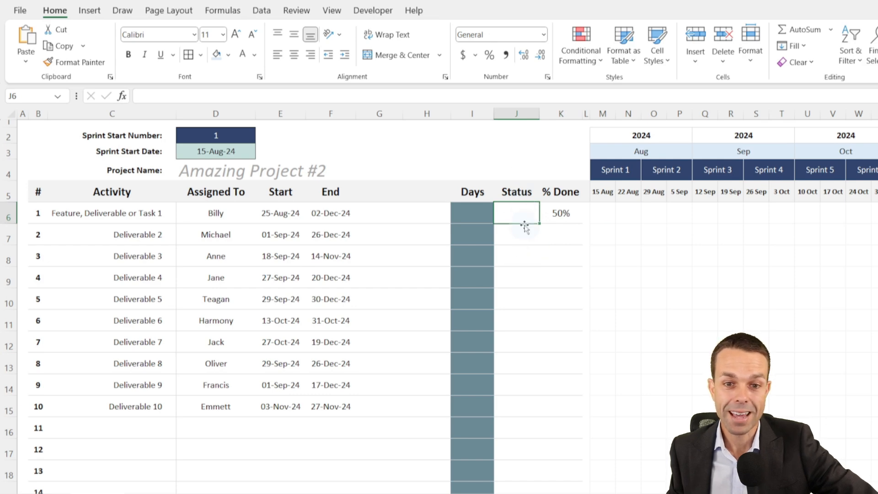
scroll(525, 225, "down", 9)
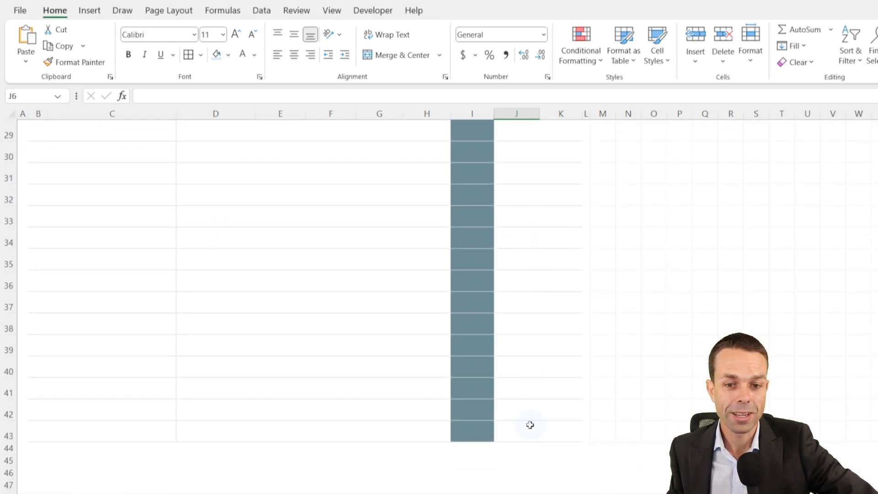
left_click(514, 430, "shift")
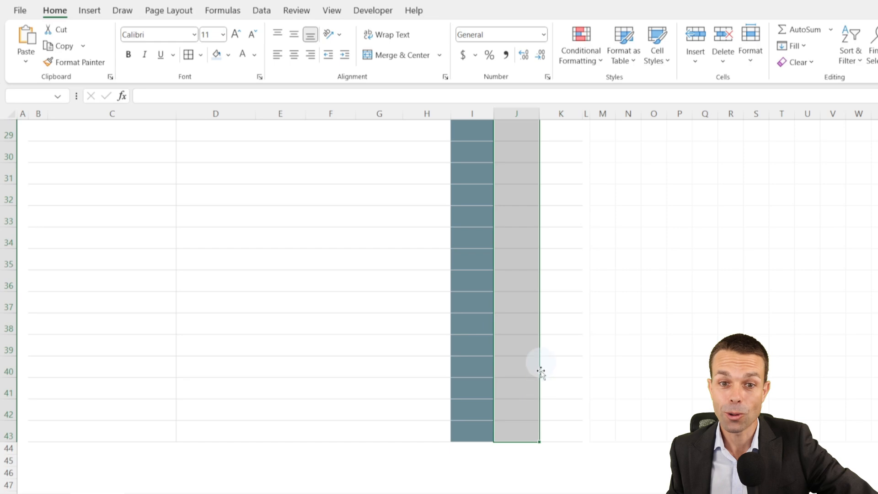
scroll(515, 314, "up", 4)
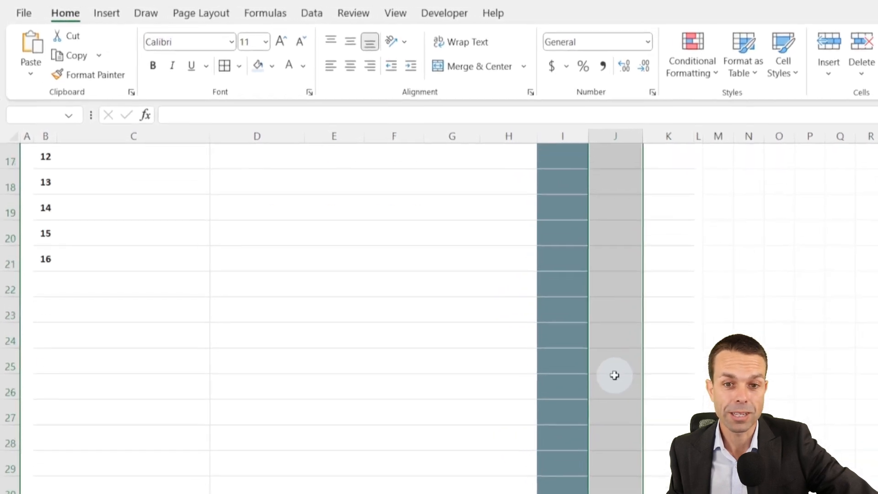
scroll(614, 375, "up", 5)
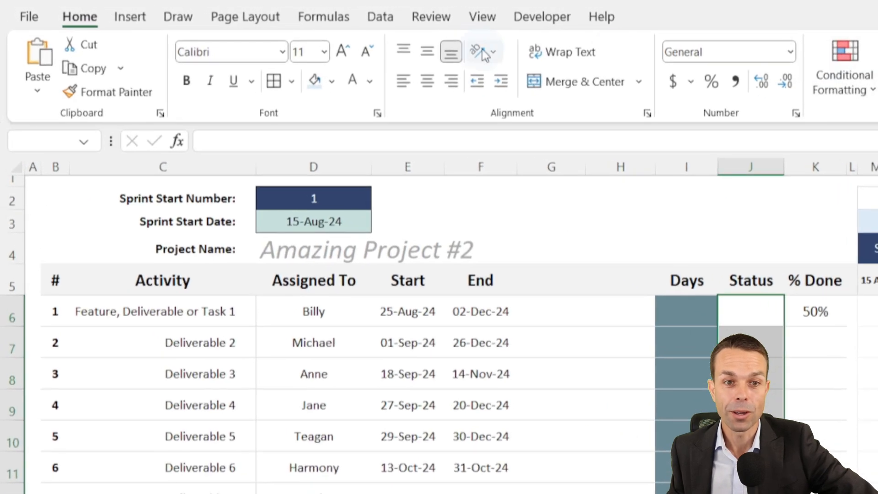
left_click(379, 21)
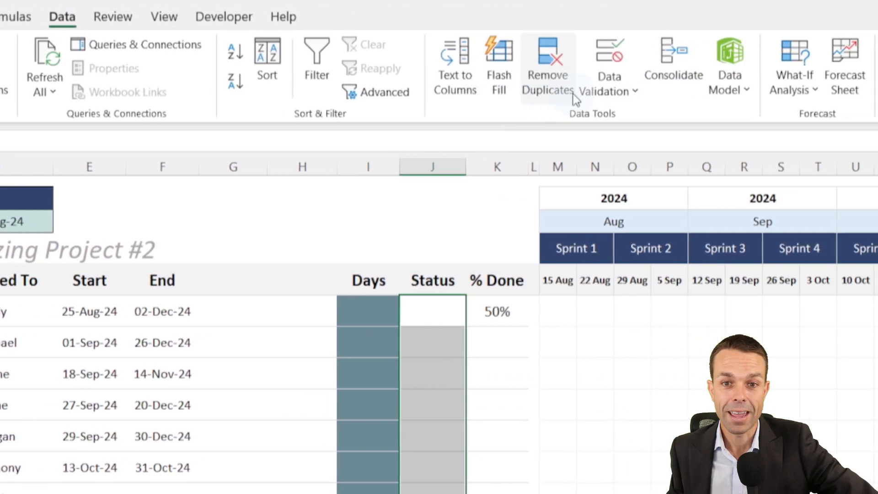
left_click(487, 93)
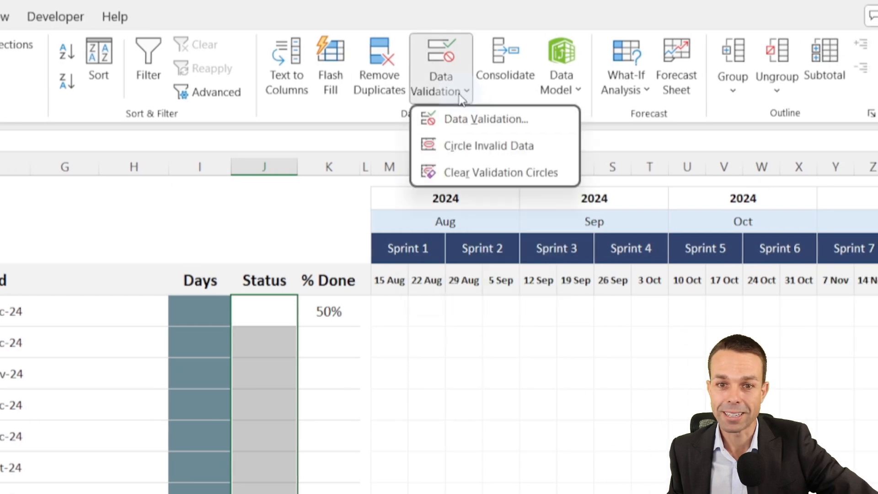
left_click(476, 120)
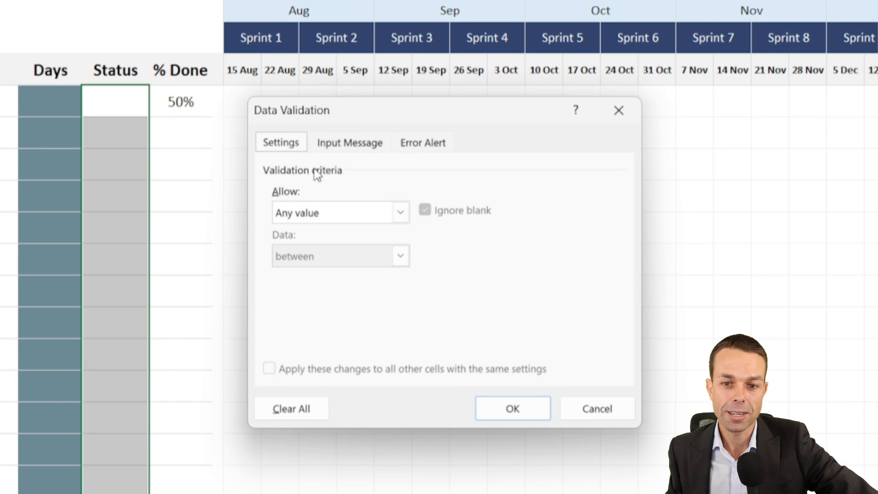
left_click(369, 215)
left_click(331, 273)
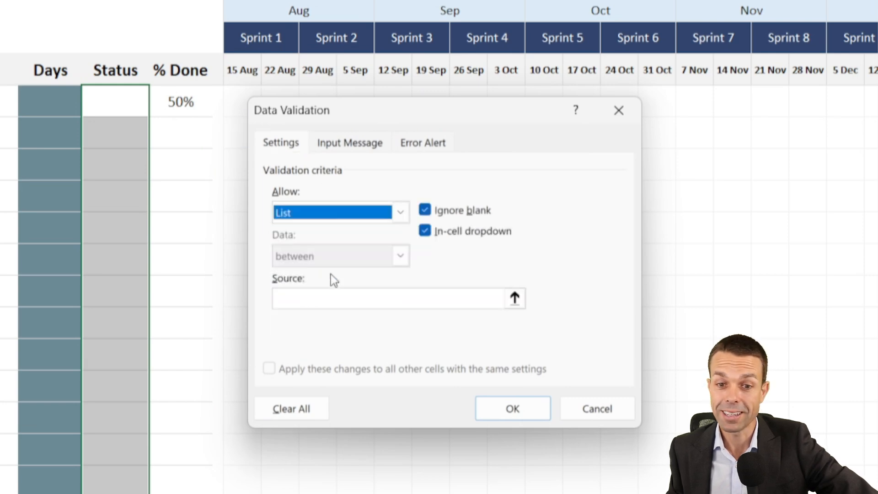
Step: Set the list source to Not Started, In Progress, Blocked, Complete and apply the validation
left_click(309, 297)
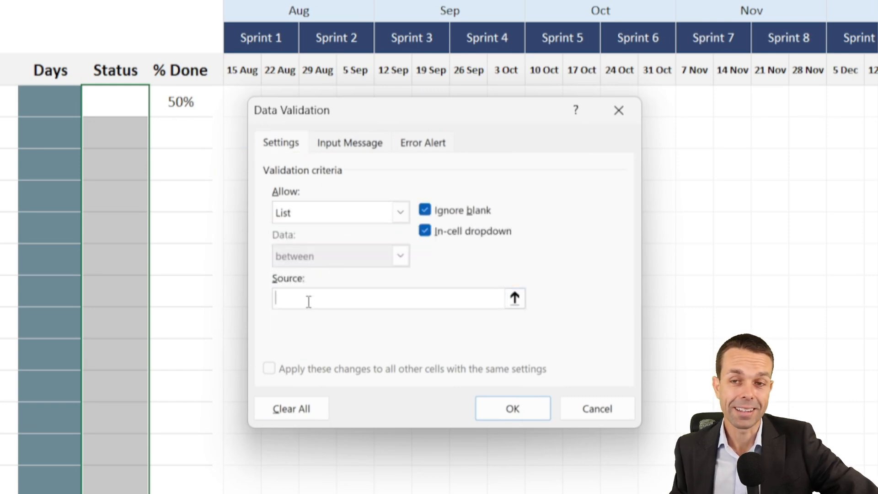
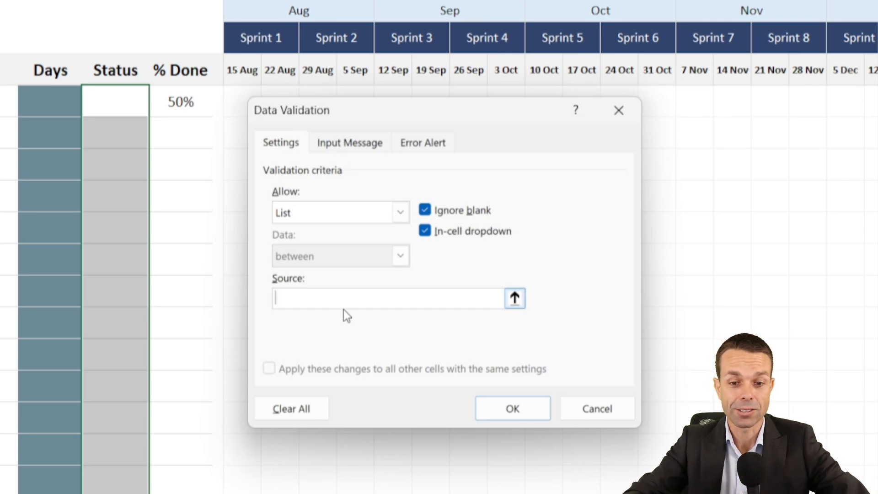
type("Not Started,")
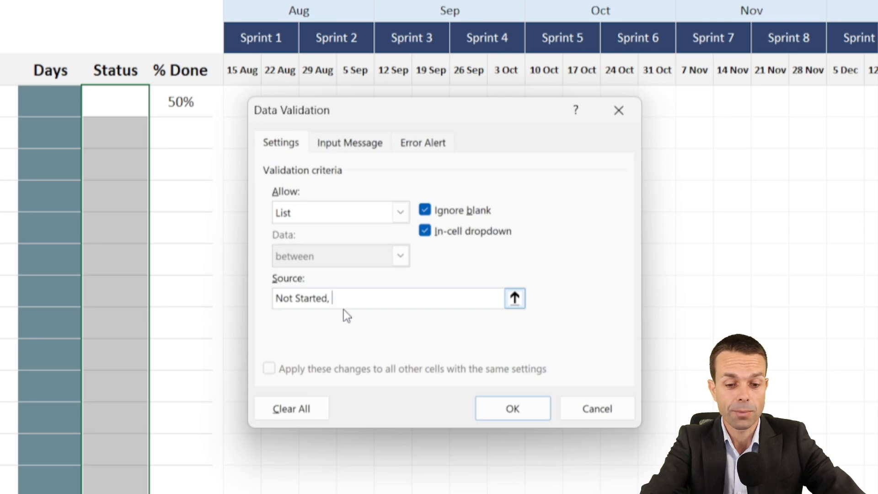
type(" In Progre")
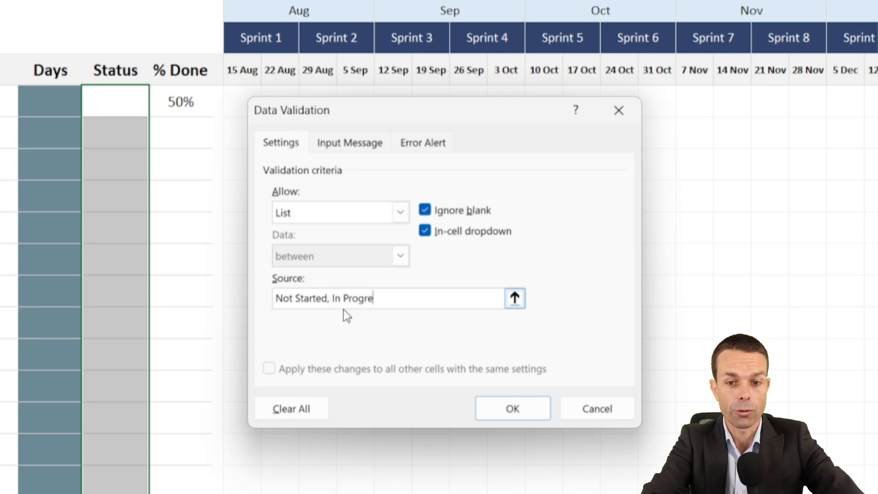
type("ss, ")
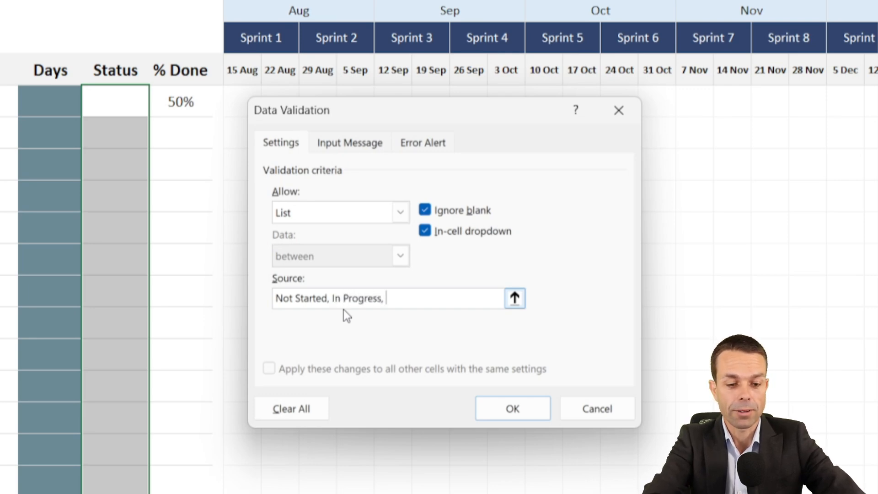
type("Blocked,")
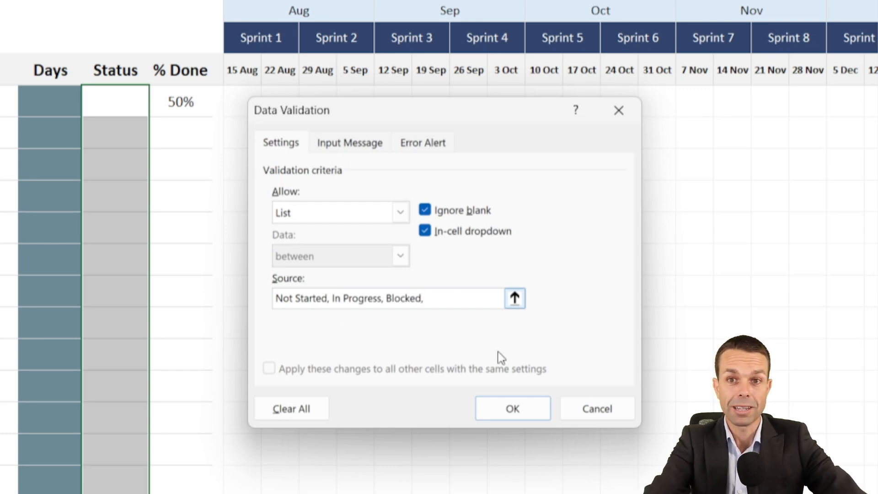
type(" Complete")
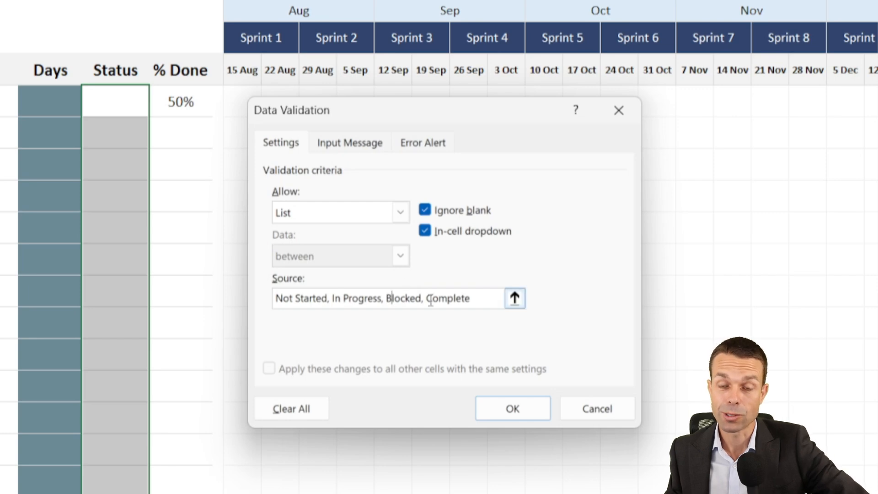
left_click(509, 413)
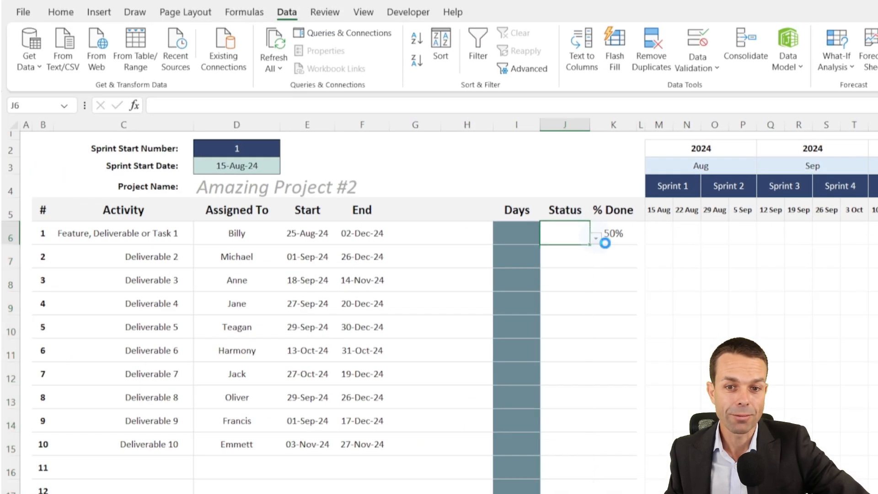
Step: Set the Status of the first three activities to In Progress, Blocked and Complete
left_click(437, 191)
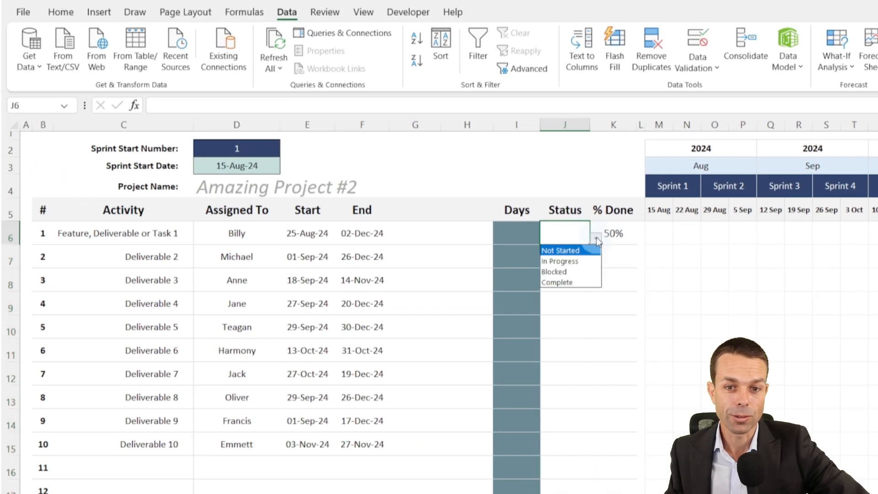
left_click(576, 261)
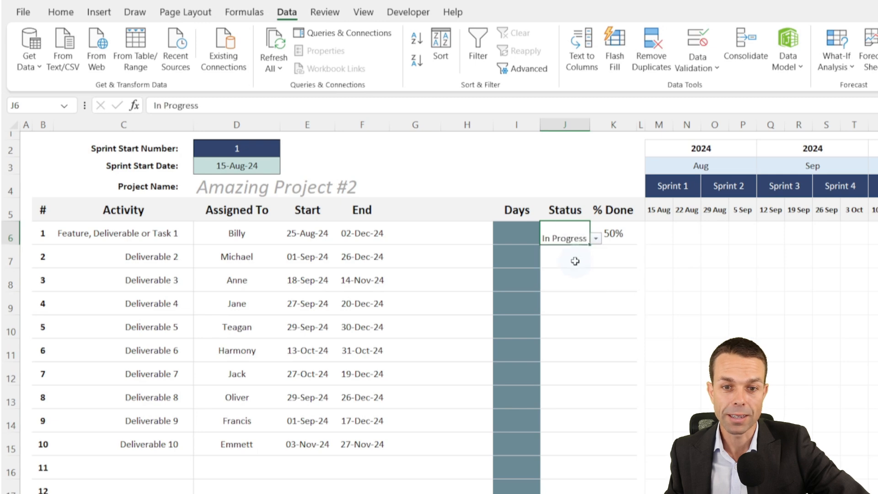
left_click(575, 261)
left_click(596, 264)
left_click(578, 296)
left_click(572, 284)
left_click(595, 285)
left_click(581, 330)
left_click(575, 326)
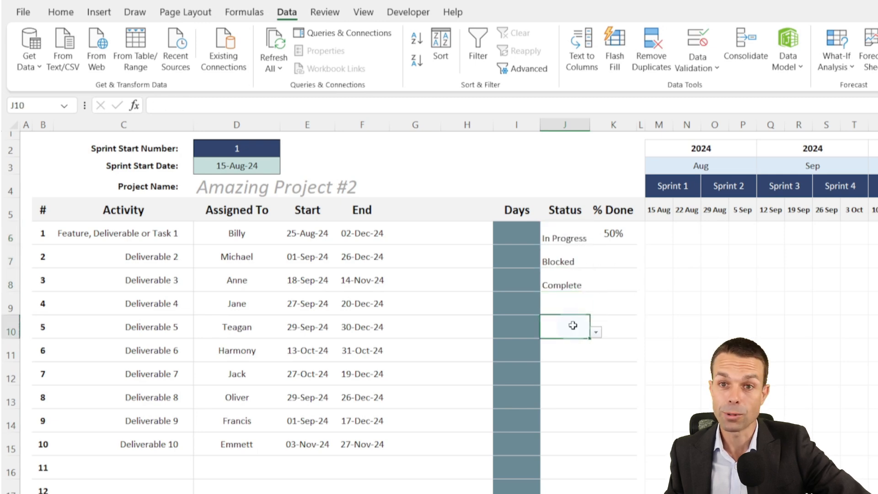
Step: Center the Status cells J6:J43 both vertically and horizontally
left_click(571, 236)
scroll(579, 274, "down", 12)
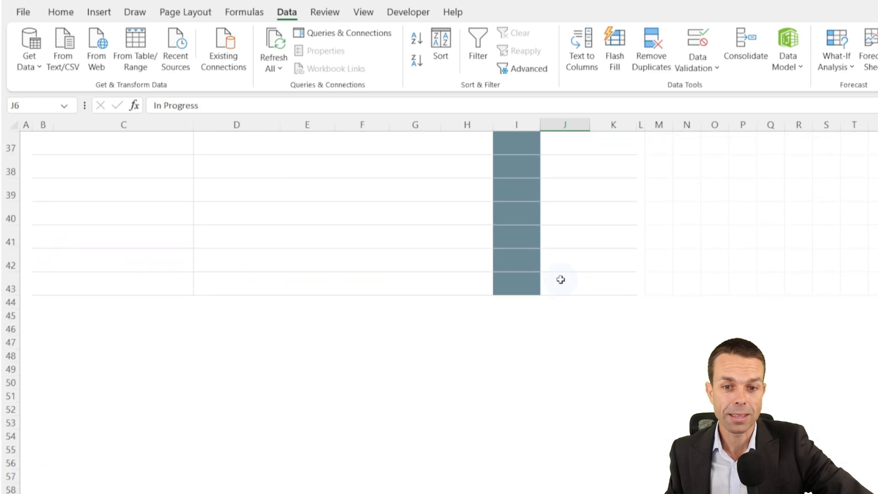
left_click(561, 280, "shift")
scroll(562, 269, "up", 11)
left_click(68, 12)
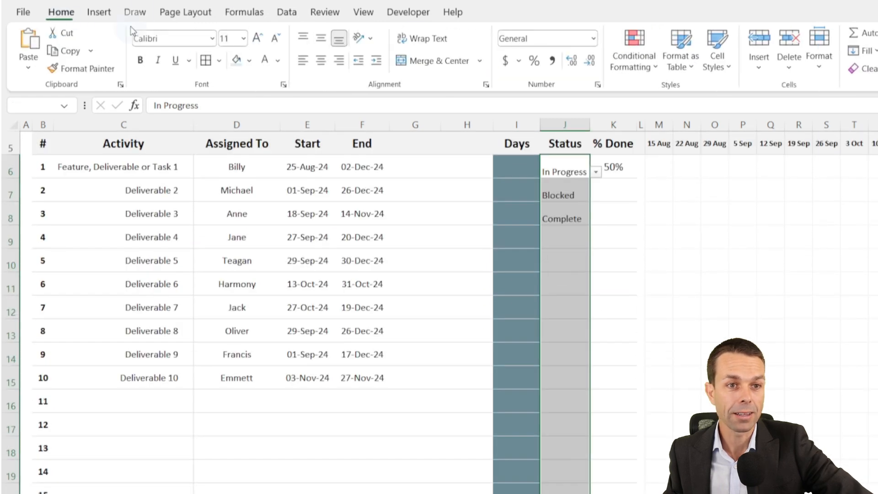
left_click(322, 39)
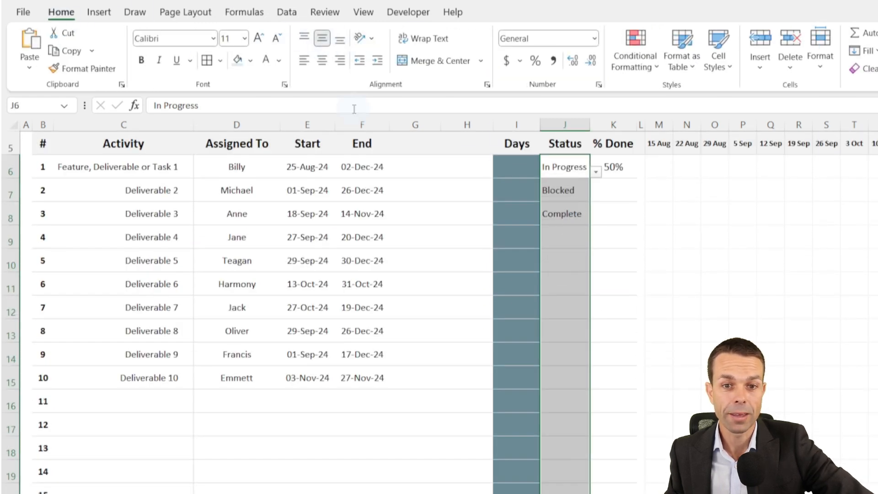
left_click(324, 63)
scroll(574, 199, "up", 2)
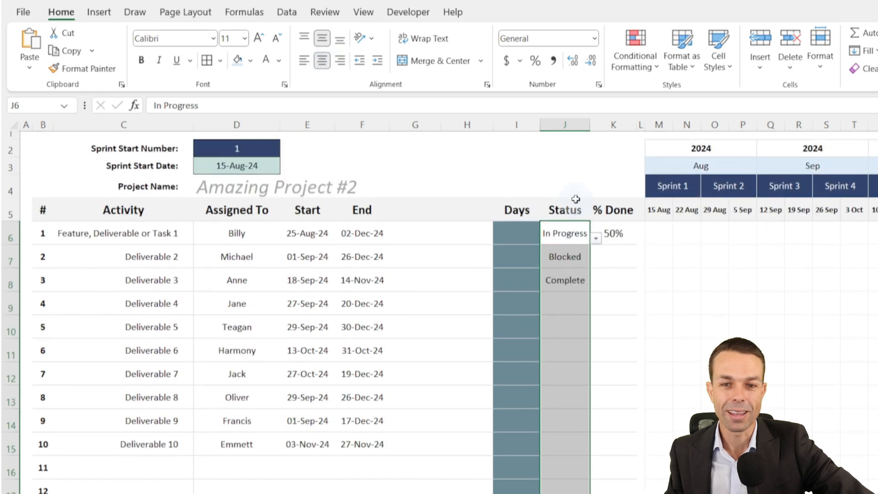
Step: Enter =IF(F6="","", NETWORKDAYS(E6,F6)) in the first Days cell, I6, with the formula bar expanded
left_click(613, 256)
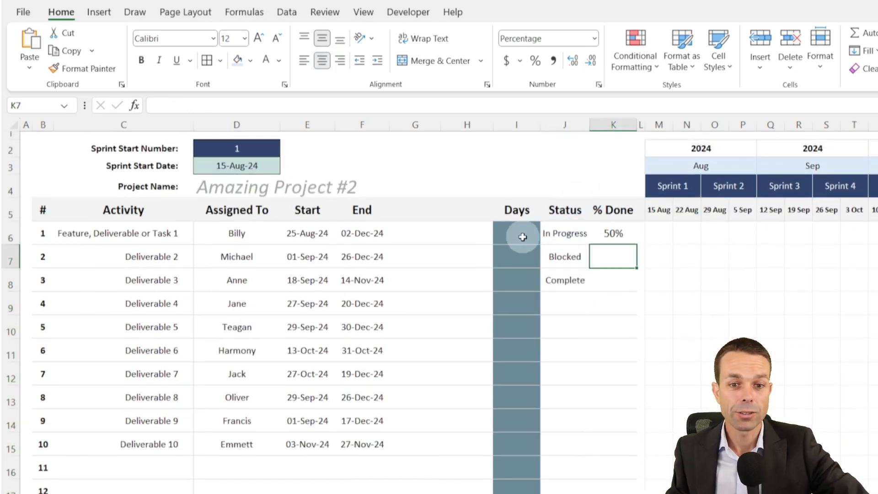
left_click(518, 234)
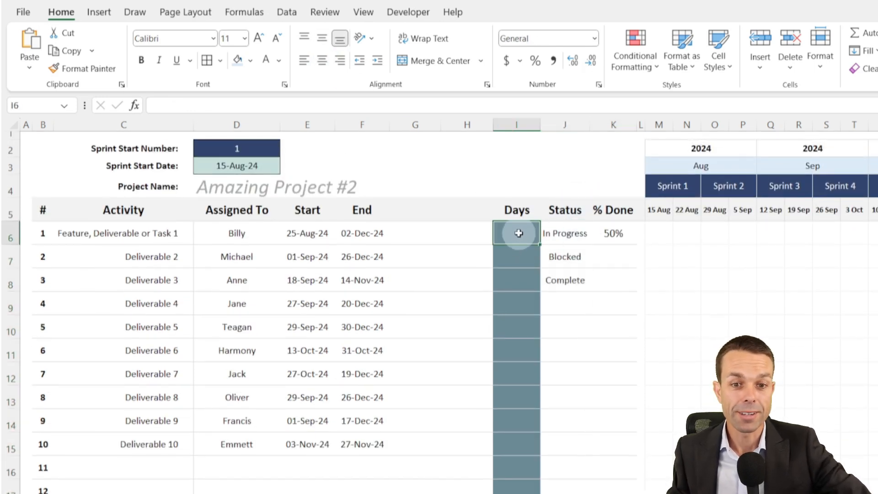
left_click(430, 105)
type("=IF(F6=\"\",\"\",NETWORKDAYS(E6,F6))")
key("ctrl+shift+u")
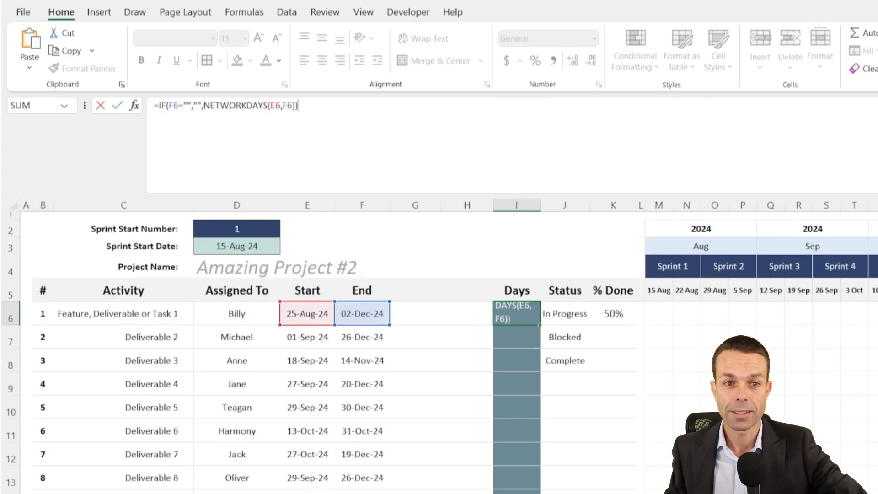
left_click(204, 106)
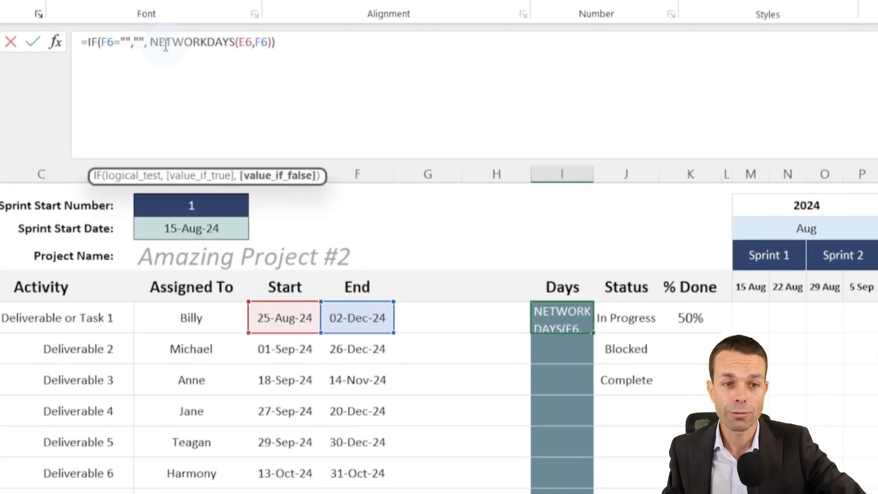
Step: Try DAYS in place of NETWORKDAYS in the I6 formula, and restore NETWORKDAYS
left_click_drag(159, 46, 269, 46)
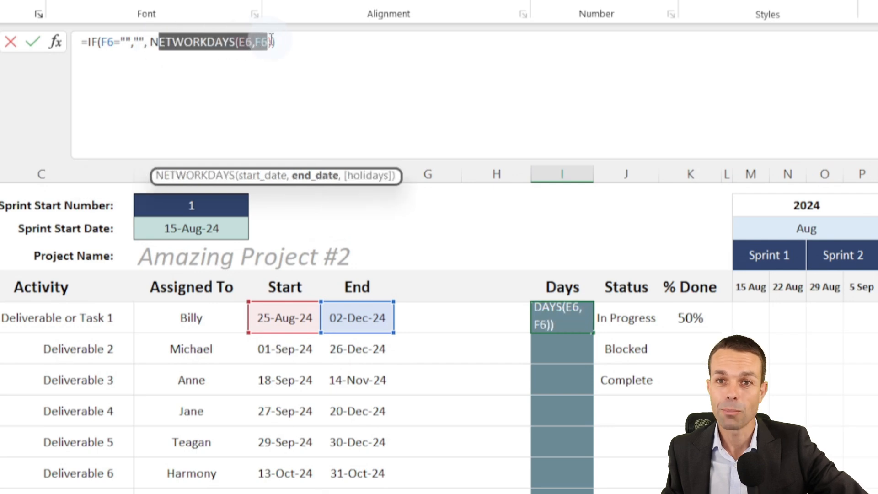
left_click(329, 46)
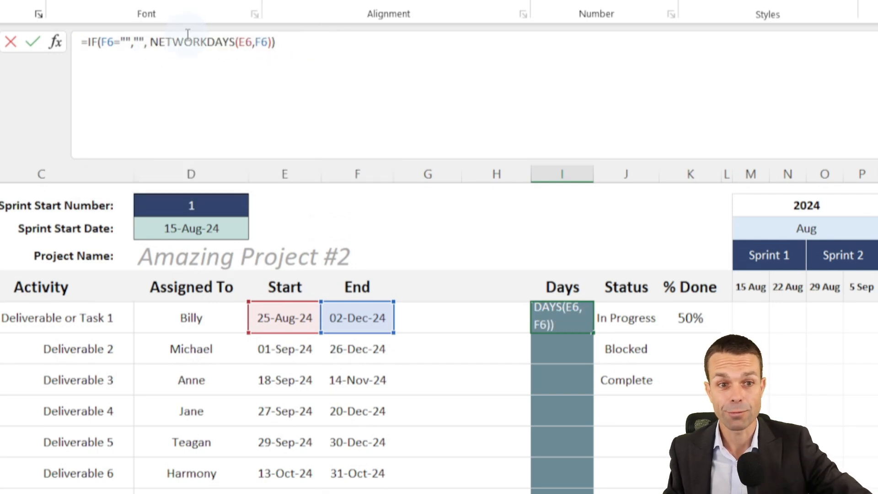
left_click_drag(207, 46, 150, 46)
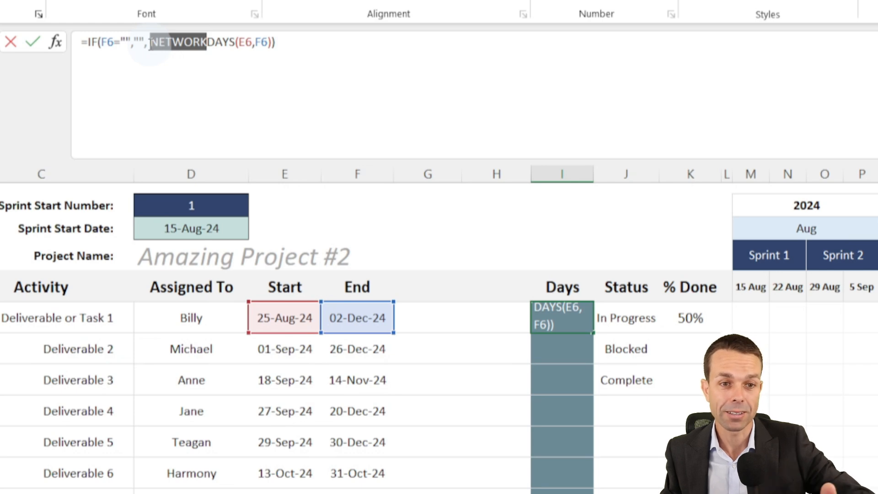
key("BackSpace")
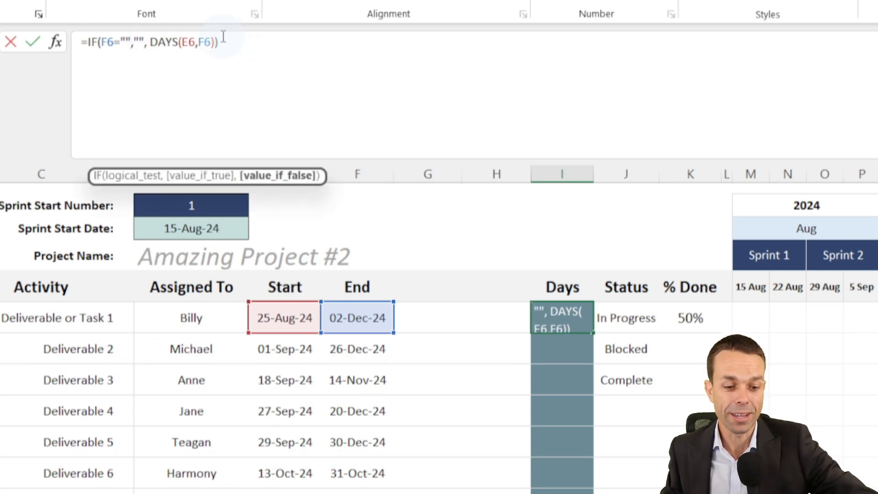
type("NETWORK")
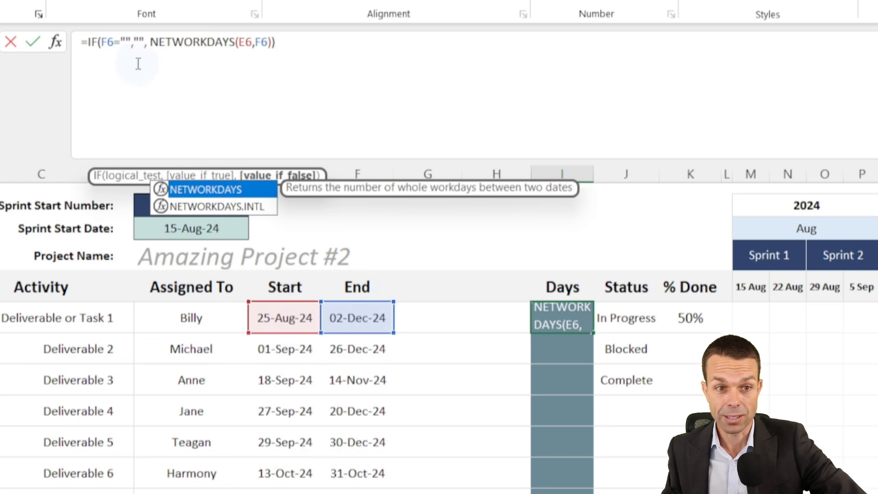
Step: Add a space before the formula's second pair of quotes and commit the Days formula in I6
left_click(135, 42)
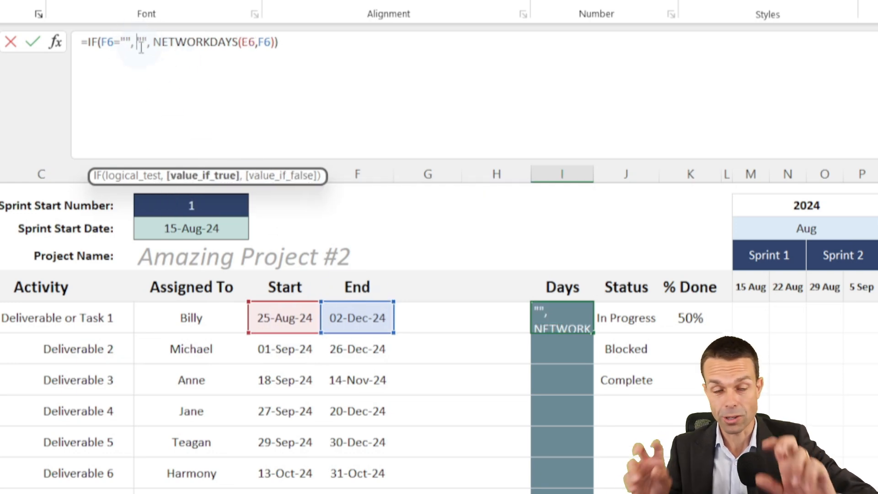
left_click(211, 42)
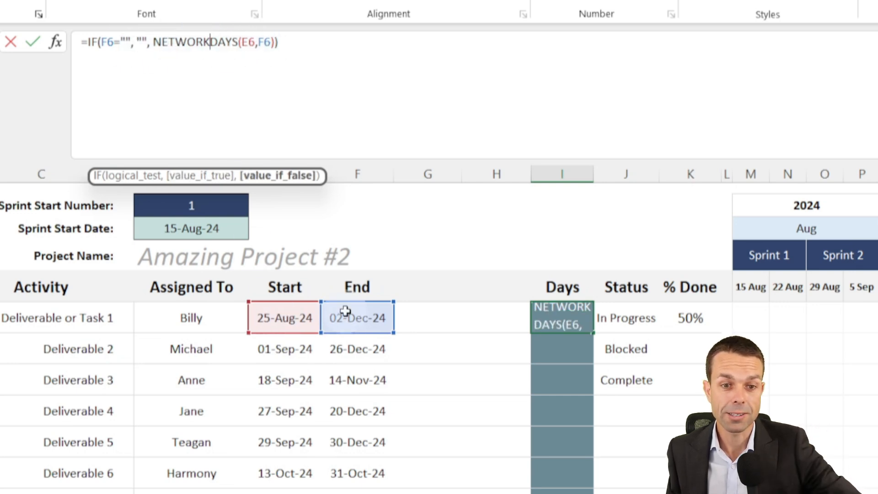
left_click(307, 49)
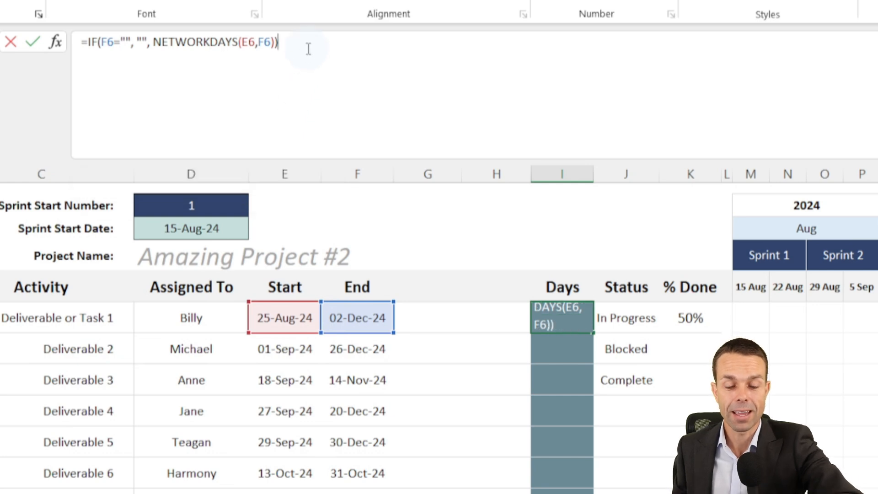
key("Return")
Step: Copy the I6 formula down the Days column through row 43, pasting formulas only
left_click(543, 310)
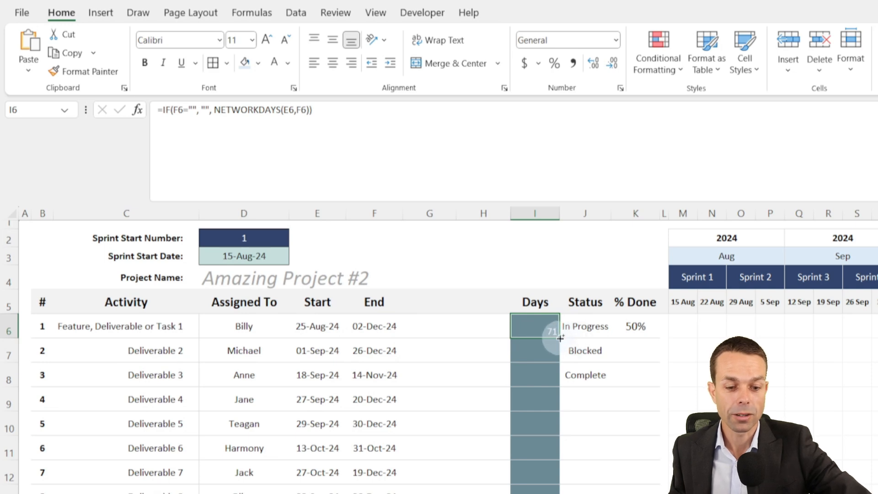
key("ctrl+c")
scroll(528, 345, "down", 10)
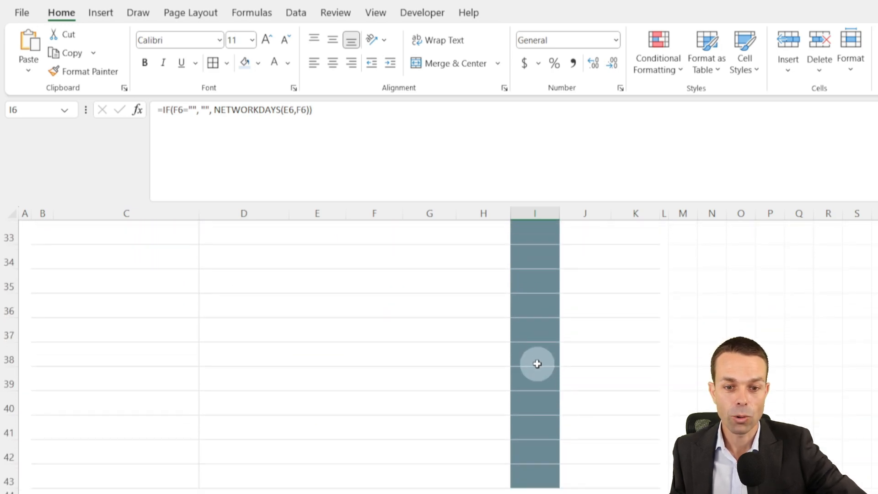
scroll(533, 435, "up", 10)
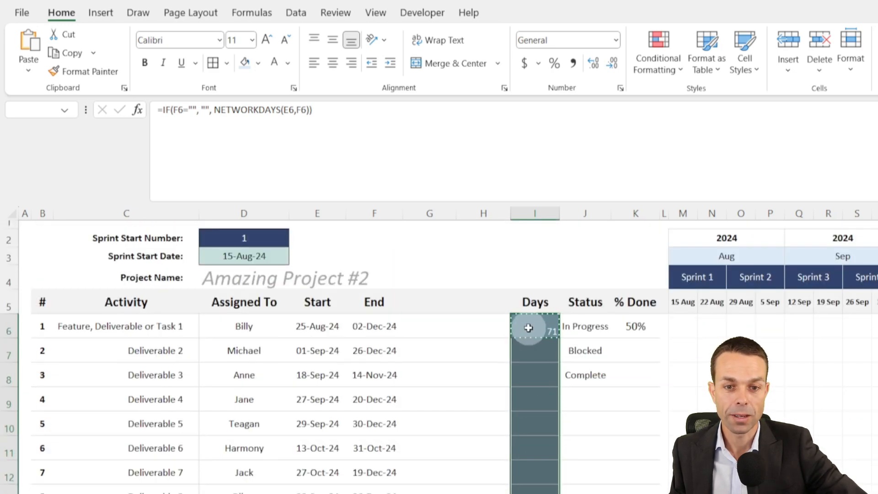
right_click(528, 327)
left_click(613, 239)
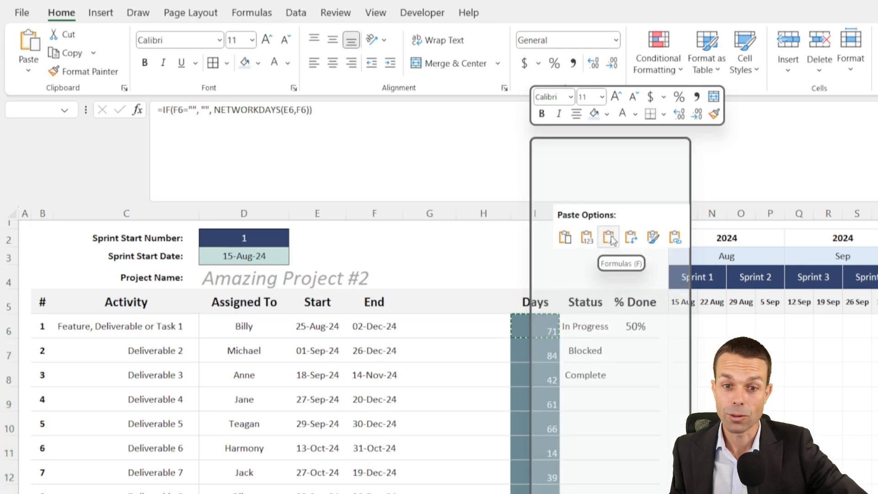
Step: Center the Days values vertically and horizontally, and check the formula in the last filled activity row
left_click(331, 41)
left_click(335, 68)
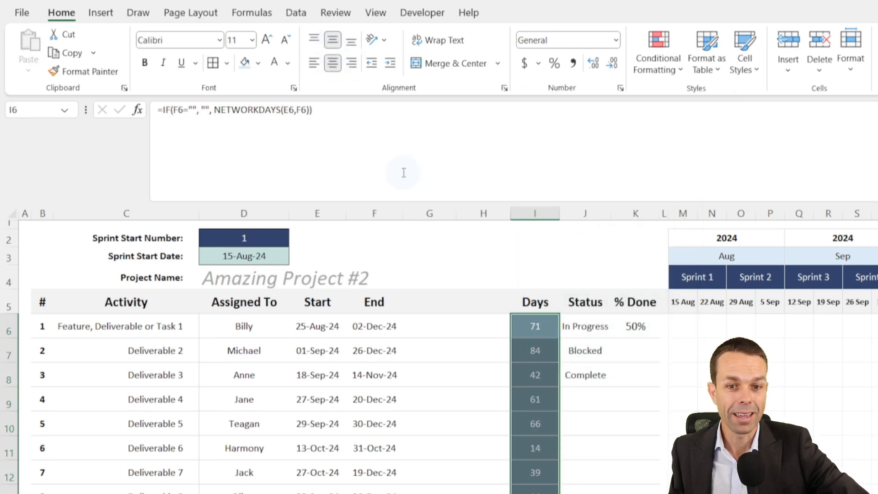
scroll(523, 353, "down", 3)
left_click(540, 386)
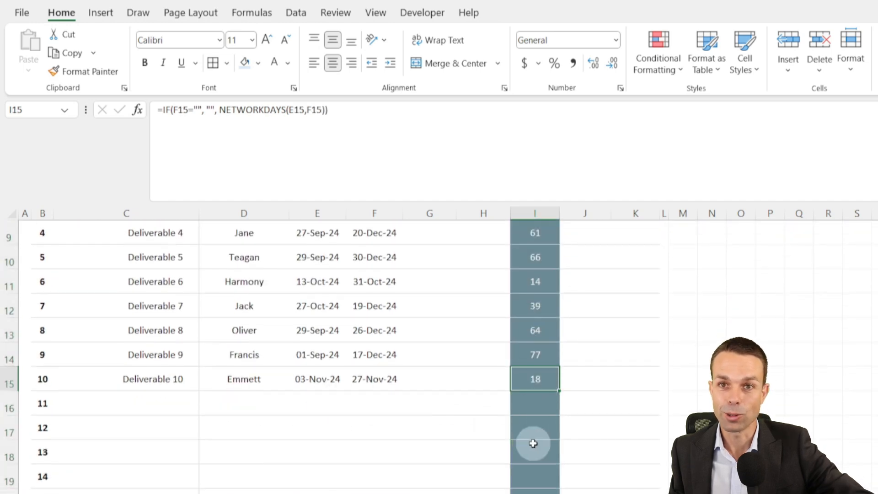
scroll(535, 403, "up", 3)
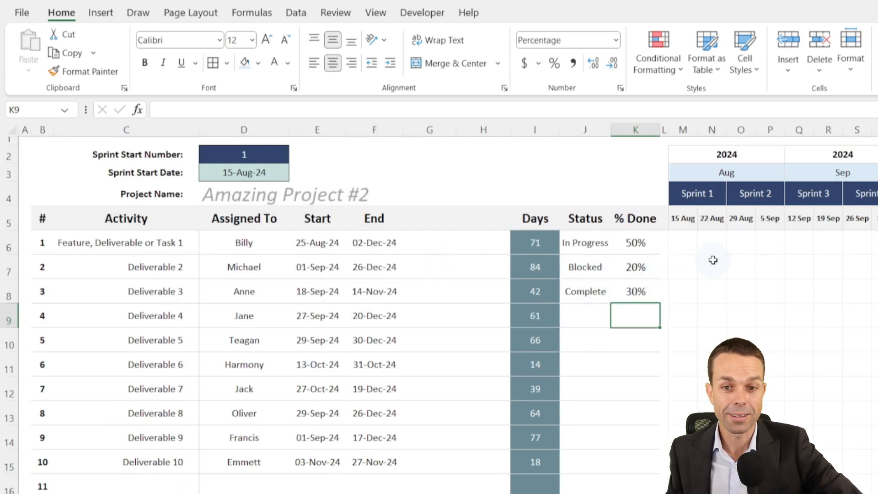
left_click_drag(688, 240, 877, 437)
left_click(877, 340)
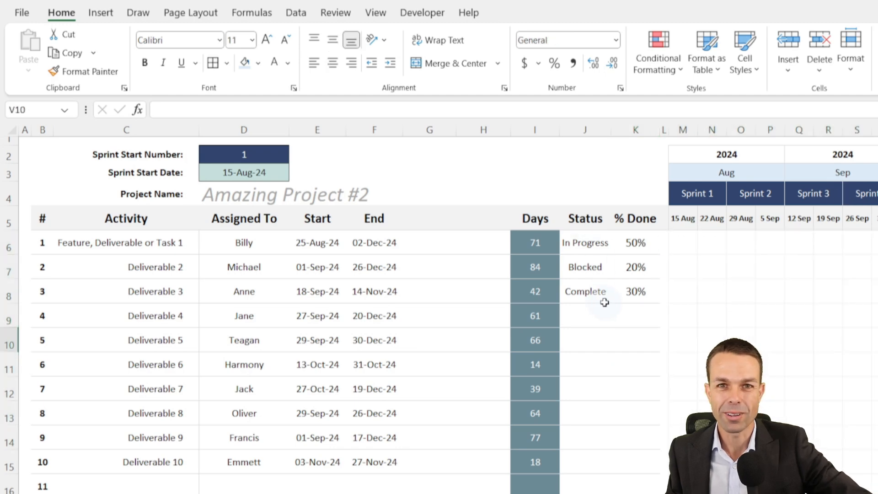
left_click(435, 246)
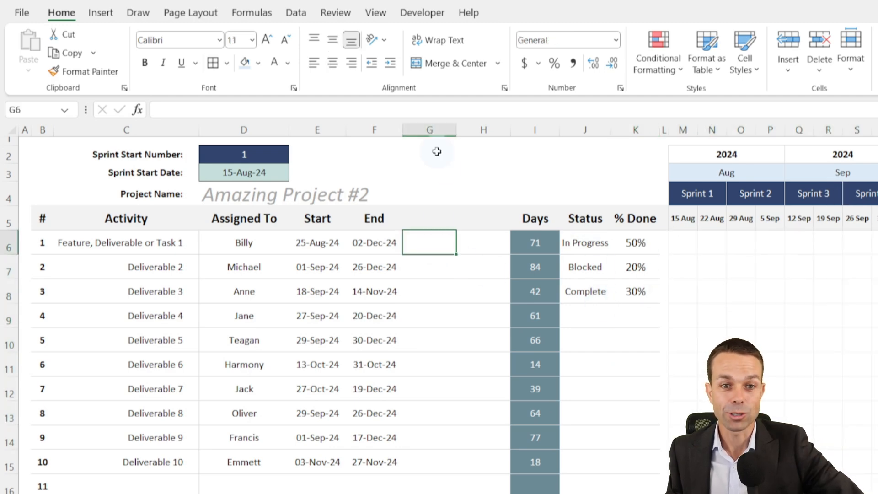
left_click(480, 461, "shift")
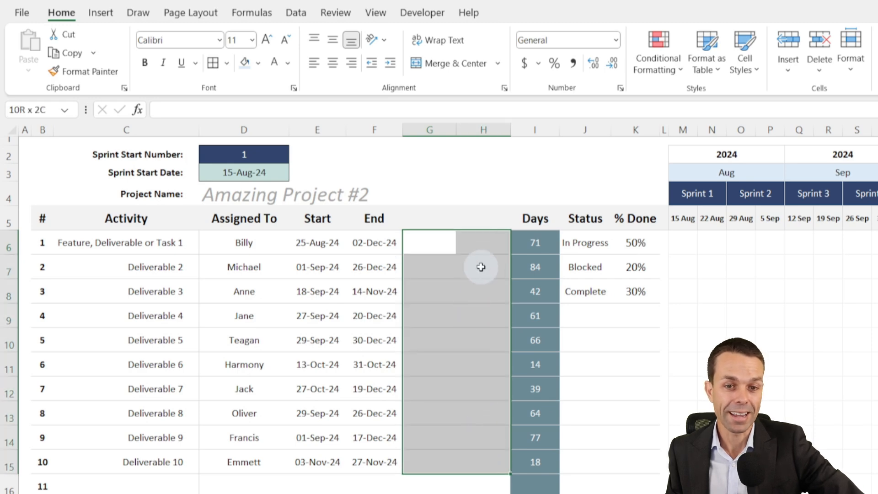
left_click(481, 248)
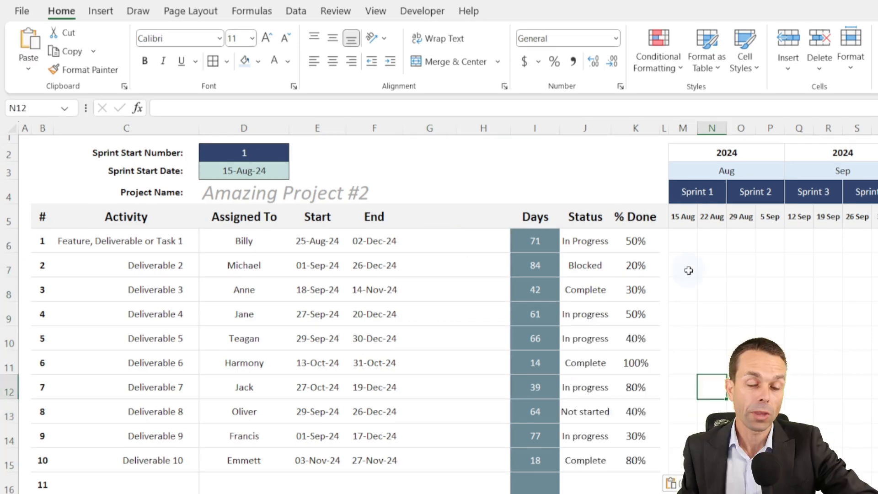
Step: Try freezing the panes at cell M5, and unfreeze them
left_click(683, 215)
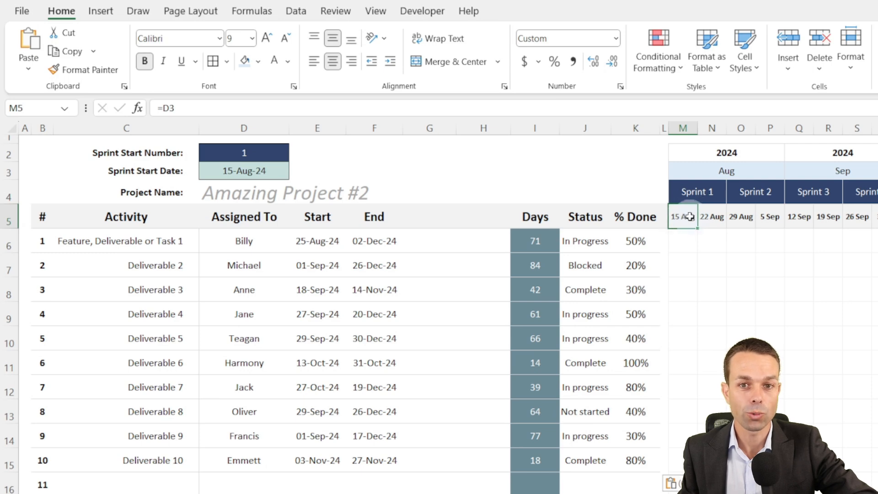
left_click(374, 12)
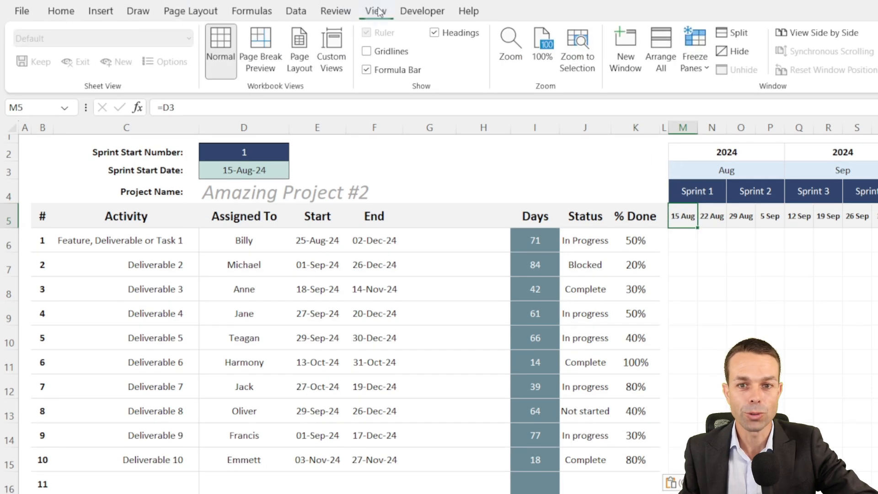
left_click(704, 69)
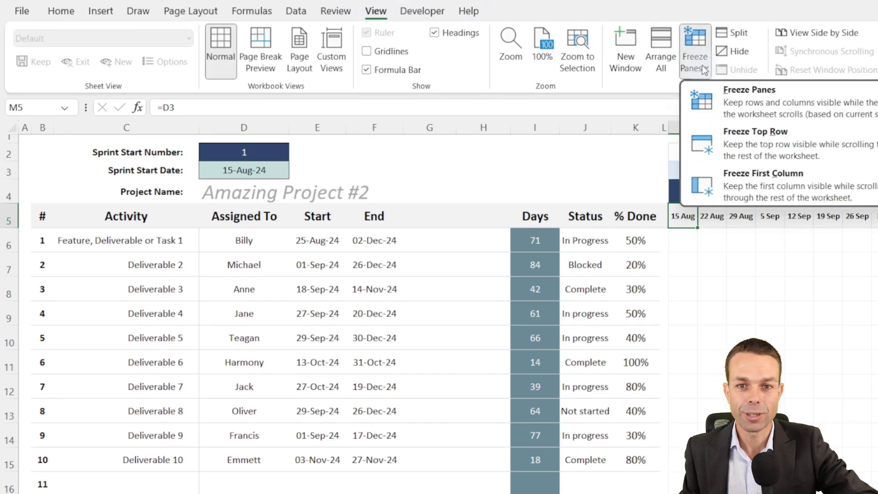
left_click(750, 102)
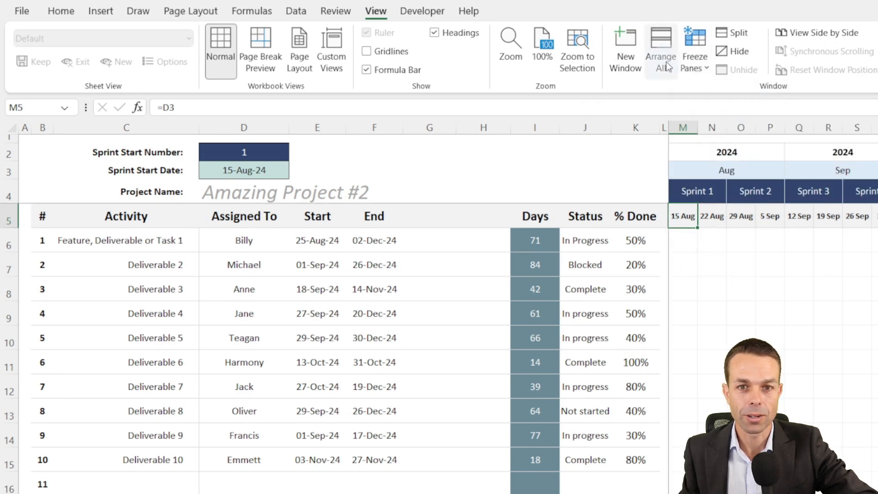
left_click(697, 73)
left_click(750, 102)
Step: Freeze the panes at cell M6 and check that the headers hold while the activity list moves
left_click(689, 238)
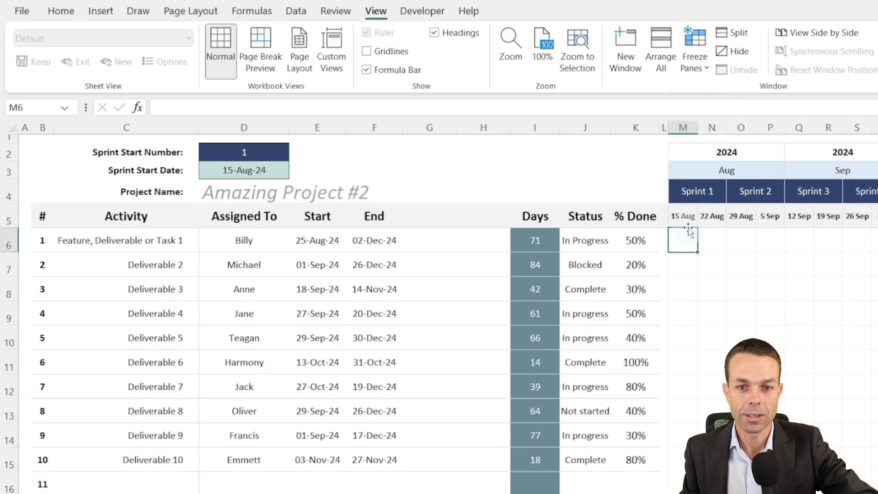
left_click(700, 61)
left_click(729, 105)
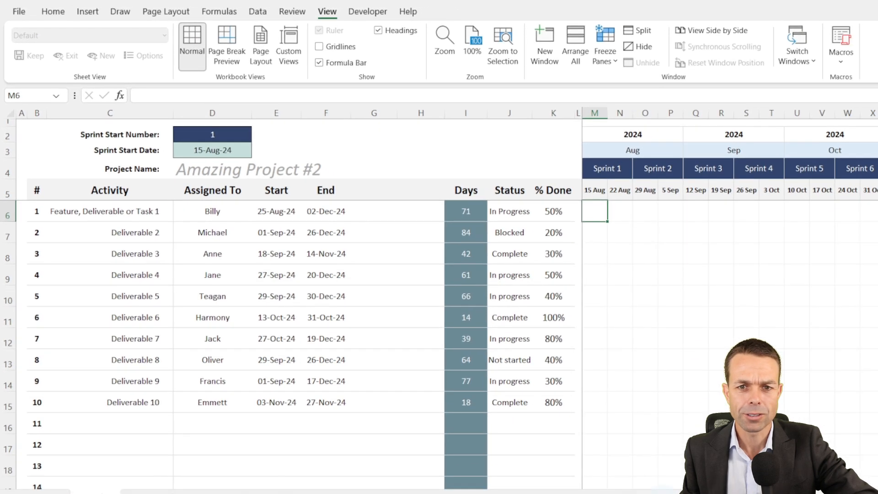
mouse_move(659, 493)
left_mouse_down()
mouse_move(669, 493)
mouse_move(660, 493)
left_mouse_up()
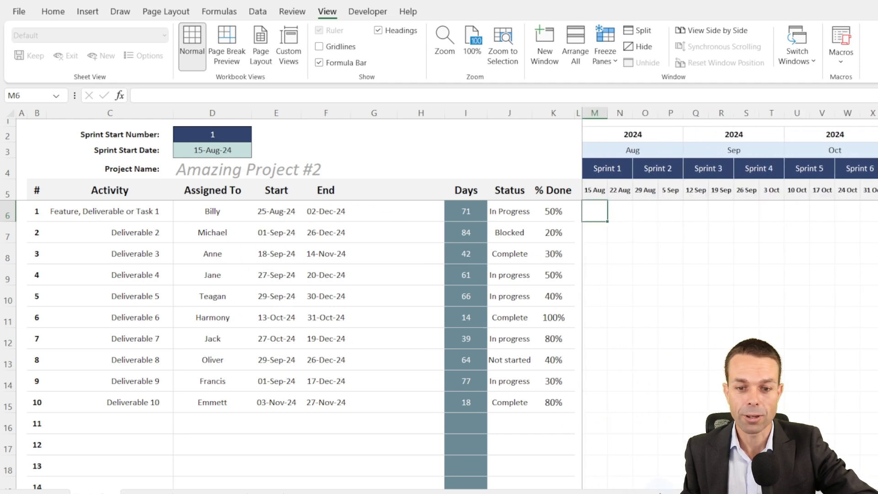
scroll(301, 348, "down", 3)
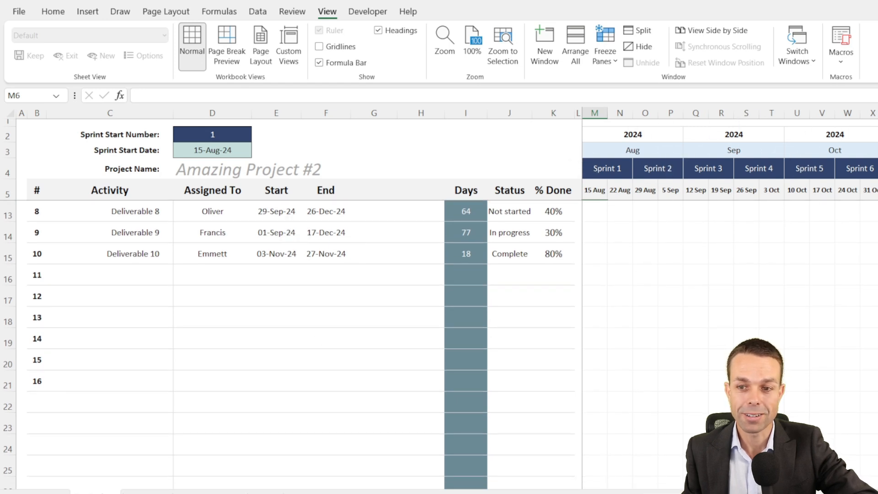
Step: Enter =IF(E6="","",IF(WEEKDAY($D$3,2)-WEEKDAY(E6,2)<=0,E6+(WEEKDAY($D$3,2)-WEEKDAY(E6,2)),E6-(7-(WEEKDAY($D$3,2)-WEEKDAY(E6,2))))) in G6, spaced over four lines in an expanded formula bar
scroll(302, 347, "up", 3)
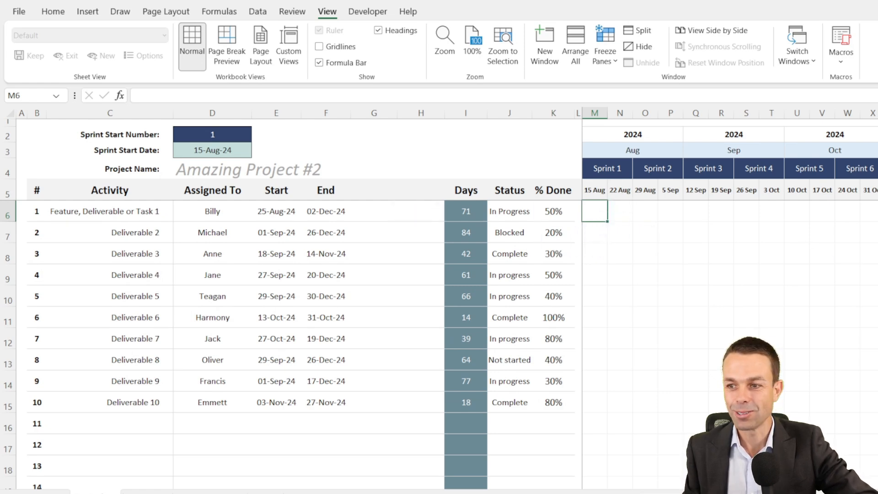
key("alt+Tab")
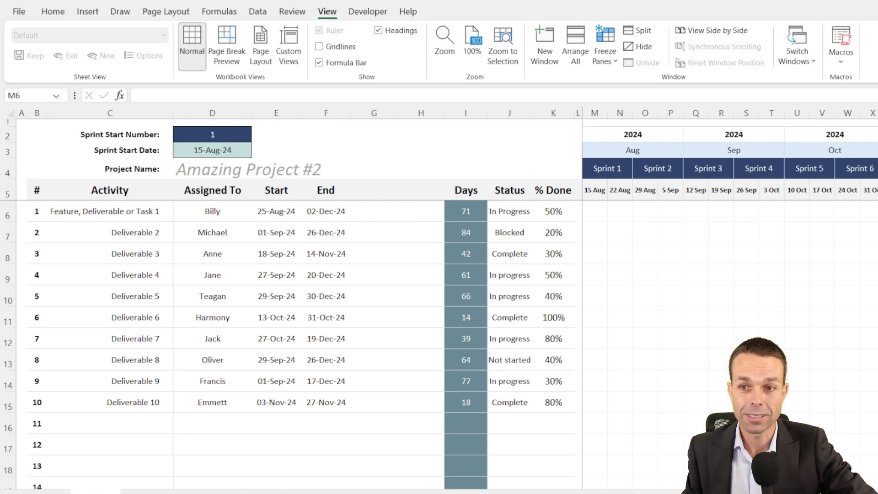
key("alt+Tab")
key("ctrl+shift+u")
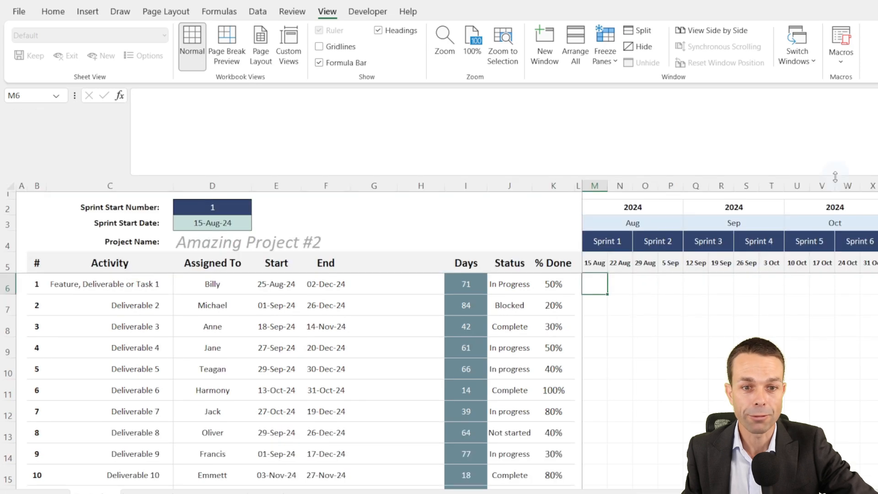
left_click(355, 284)
left_click(310, 111)
type("=IF(E6=\"\",\"\",IF(WEEKDAY($D$3, 2) - WEEKDAY(E6, 2) <= 0, E6 + (WEEKDAY($D$3,2) - WEEKDAY(E6,2)), E6 - (7 - (WEEKDAY($D$3,2) - WEEKDAY(E6,2)))))")
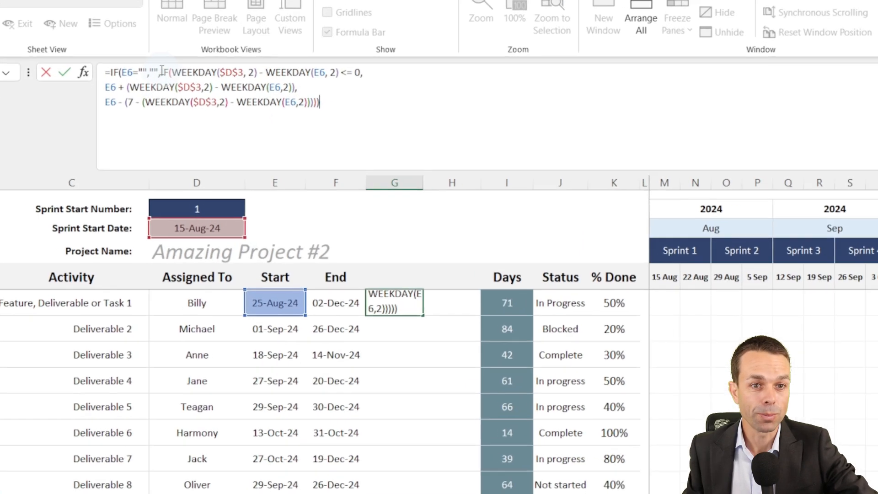
left_click(178, 95)
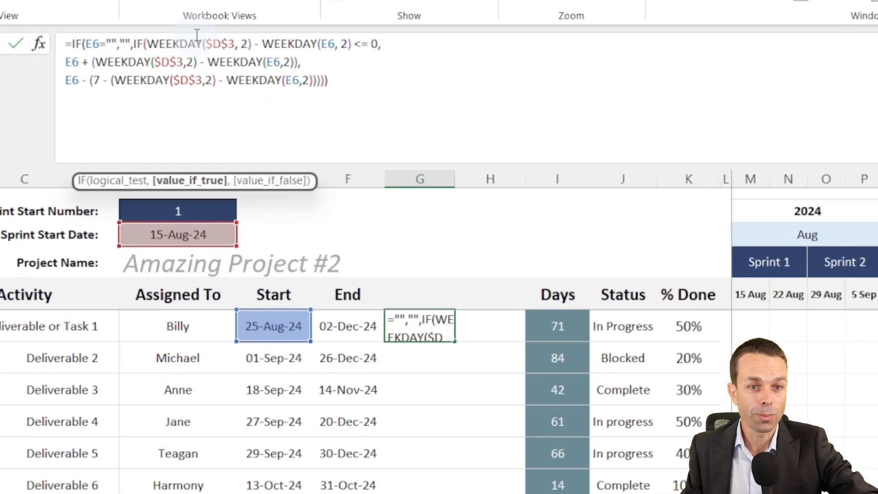
left_click(436, 108)
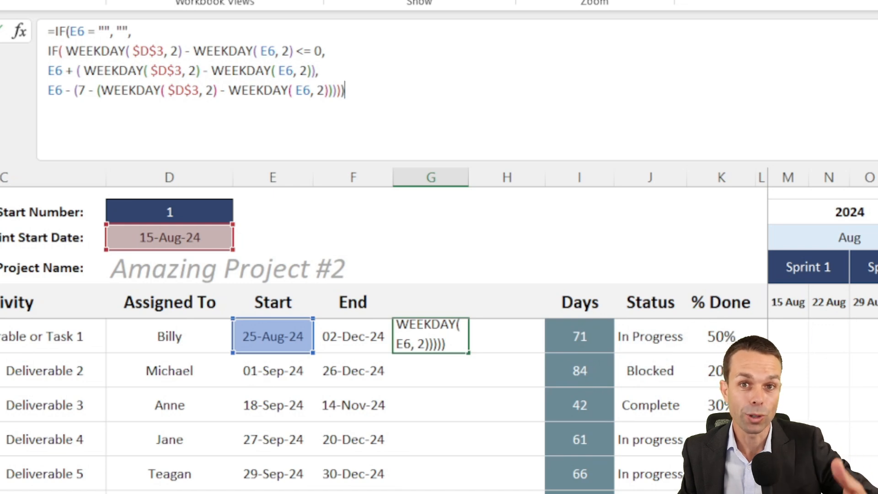
Step: Check the blank test, the weekday comparison and the value-if-true part of G6's formula, and commit the formula
left_click(86, 31)
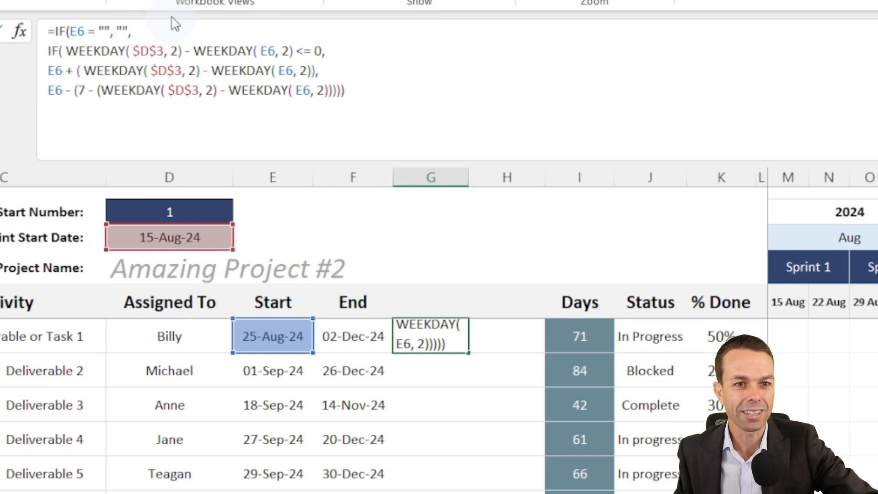
left_click_drag(48, 51, 295, 51)
left_click(291, 52)
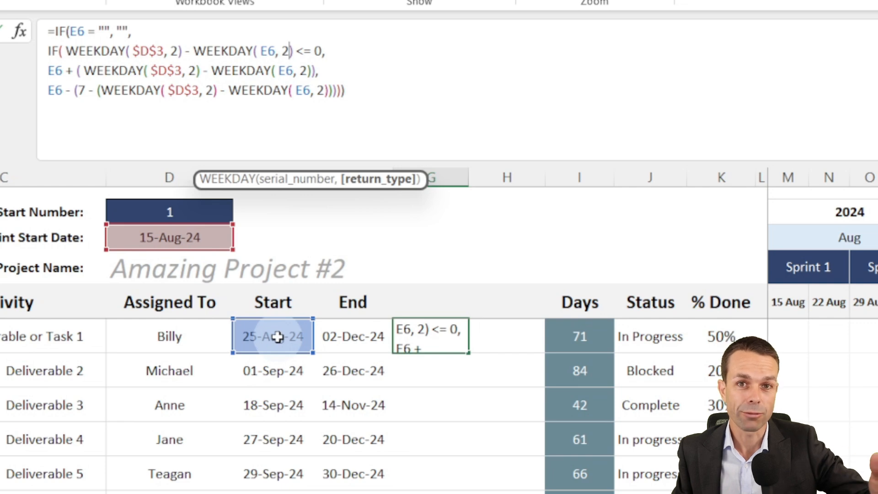
left_click(306, 69)
left_click_drag(347, 68, 78, 71)
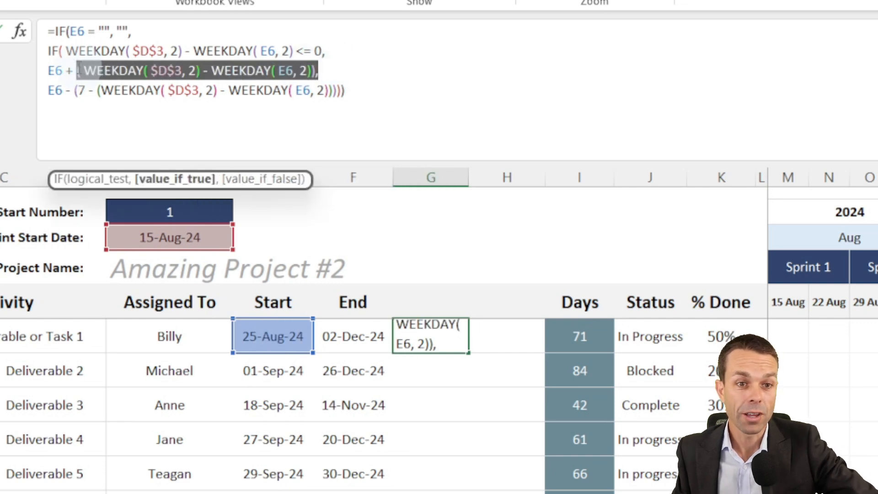
left_click(77, 71)
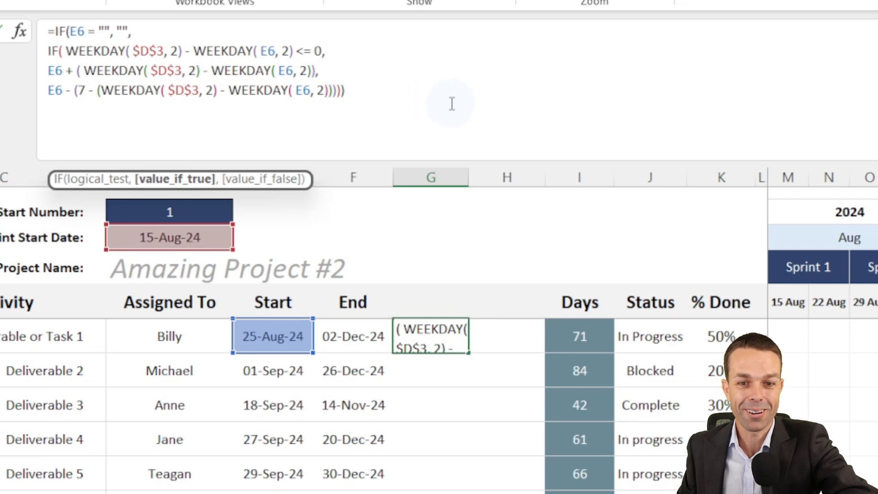
key("Return")
Step: Fill the G6 formula across into H6 and give both cells the date format of F6
left_click(439, 338)
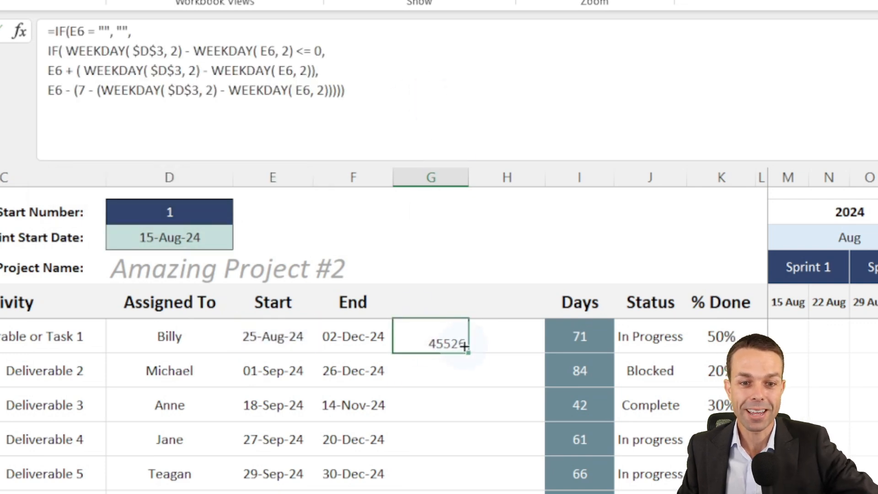
left_click_drag(466, 354, 521, 353)
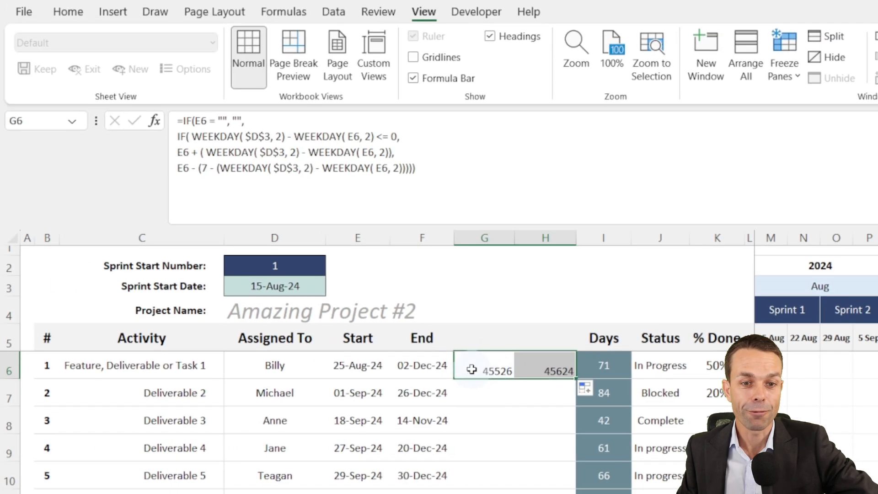
left_click(68, 12)
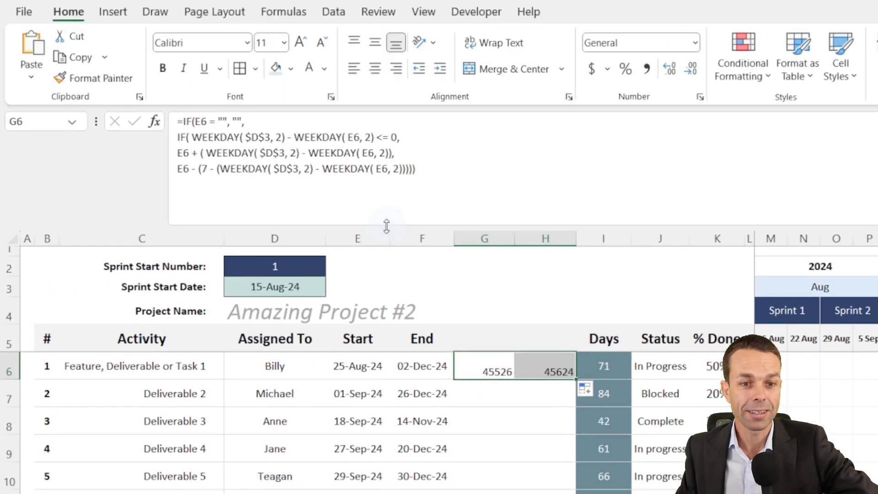
left_click(428, 366)
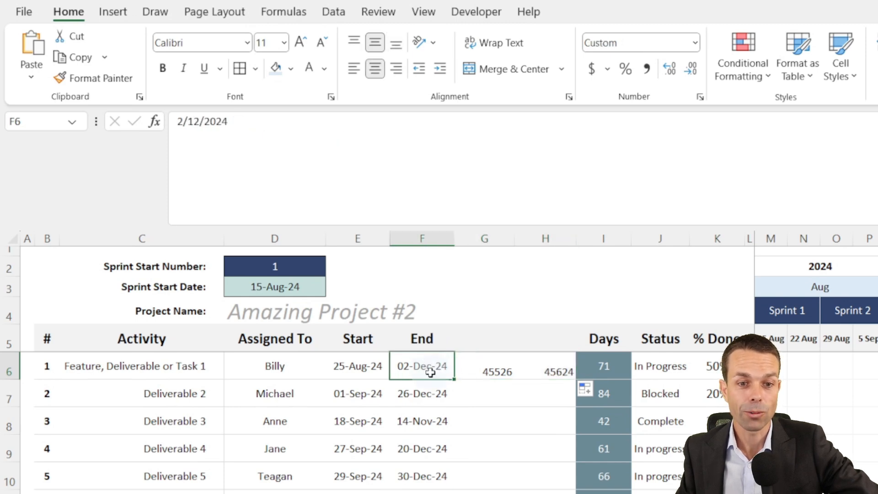
left_click(104, 84)
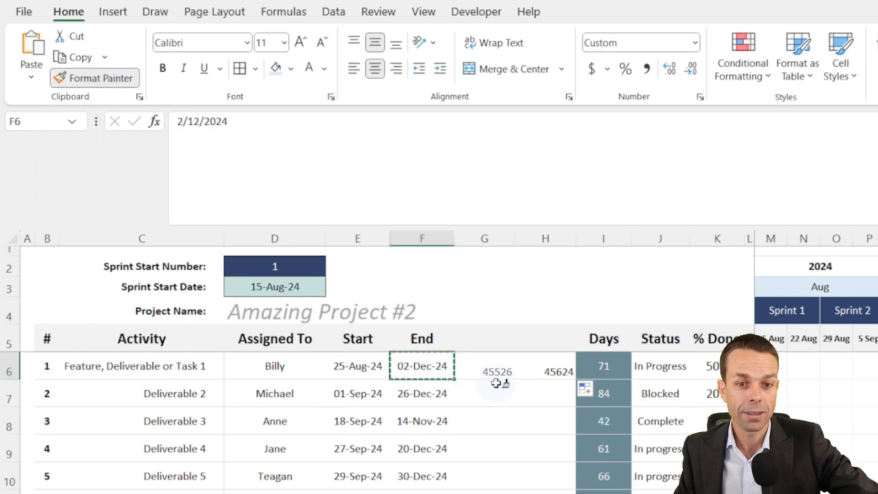
left_click(501, 369)
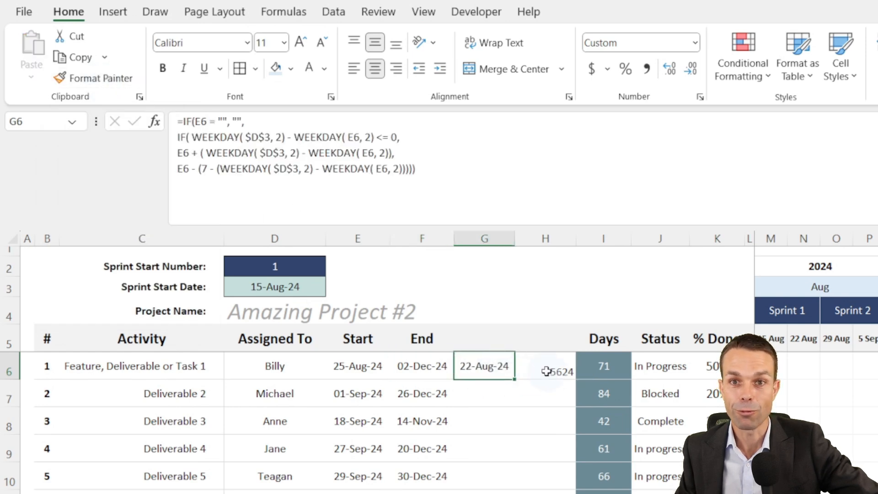
left_click(91, 80)
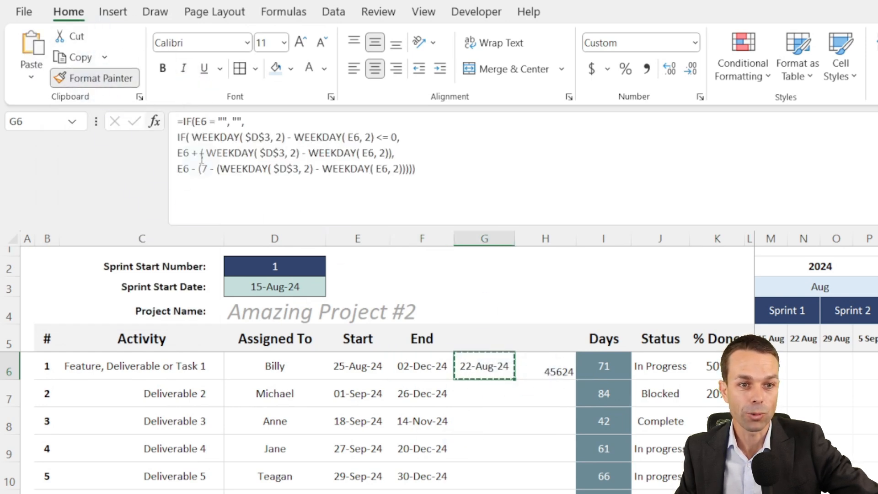
left_click(544, 369)
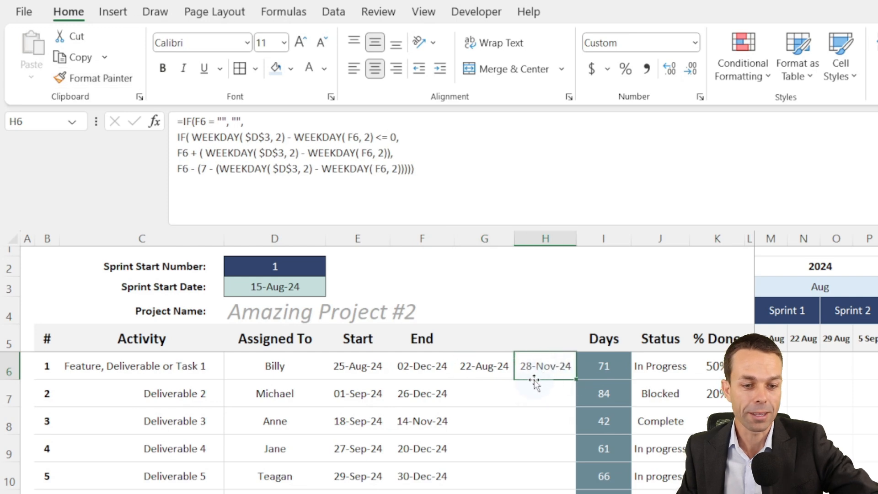
Step: Copy the G6:H6 formulas down columns G and H to the end of the activity rows, pasting formulas only
left_click(501, 367)
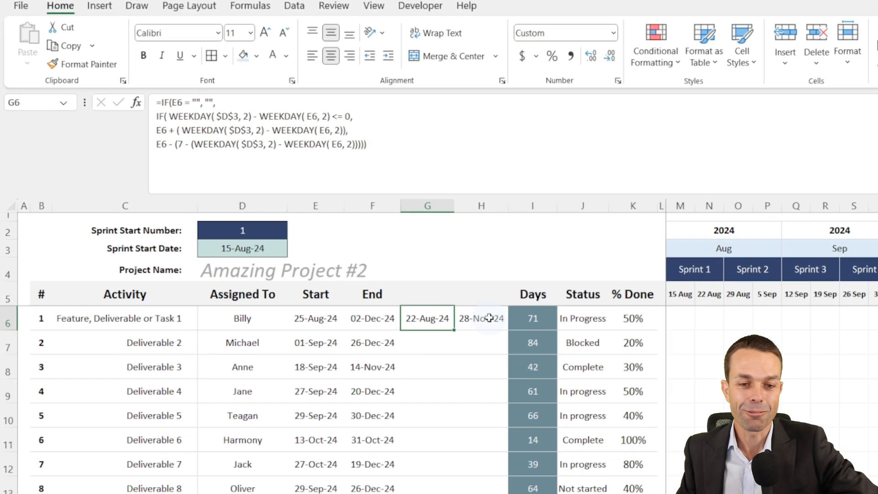
left_click(489, 318, "shift")
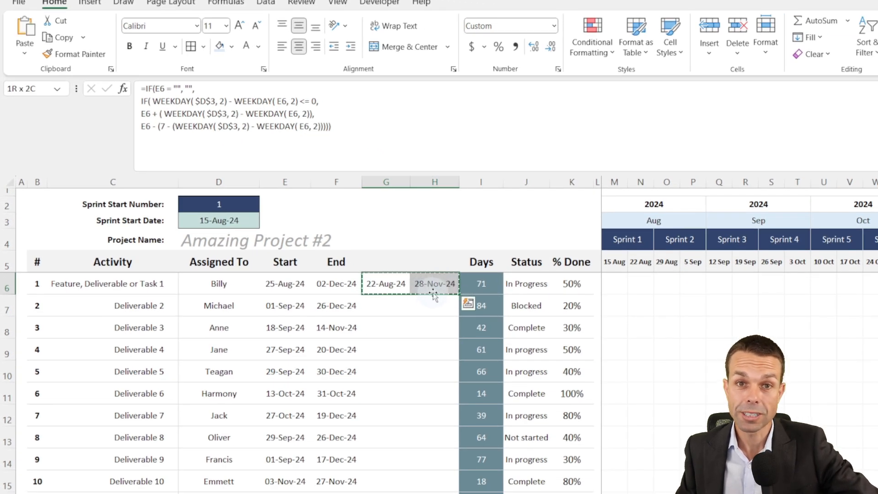
scroll(445, 302, "down", 9)
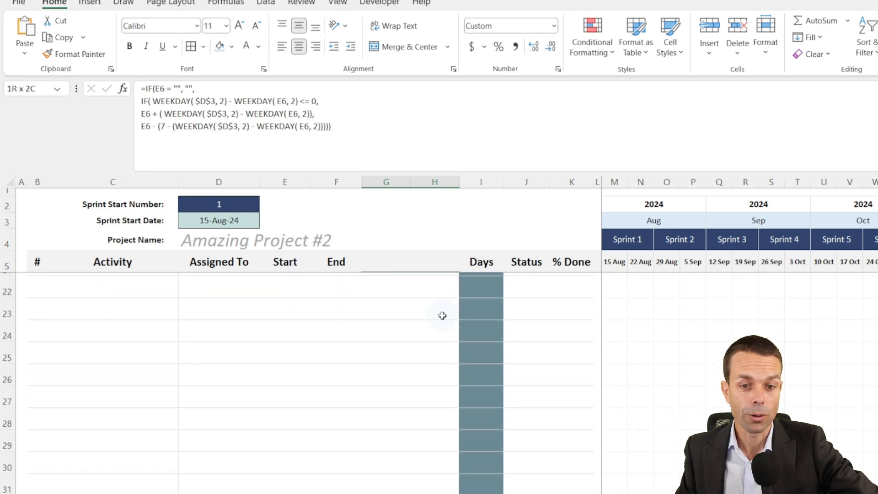
left_click_drag(431, 375, 431, 319)
scroll(444, 320, "up", 8)
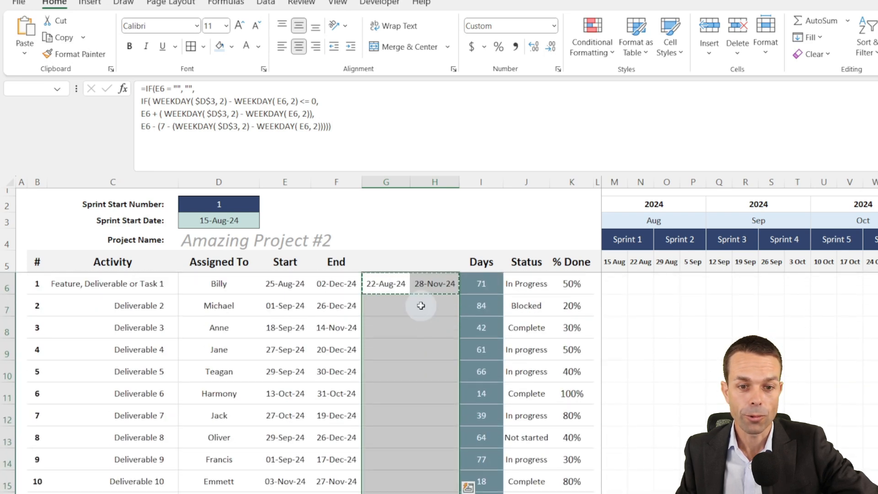
right_click(420, 305)
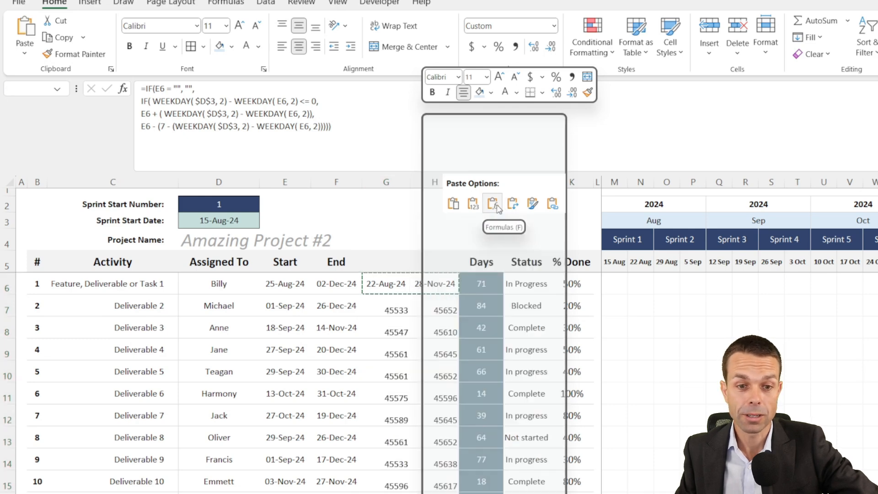
left_click(497, 208)
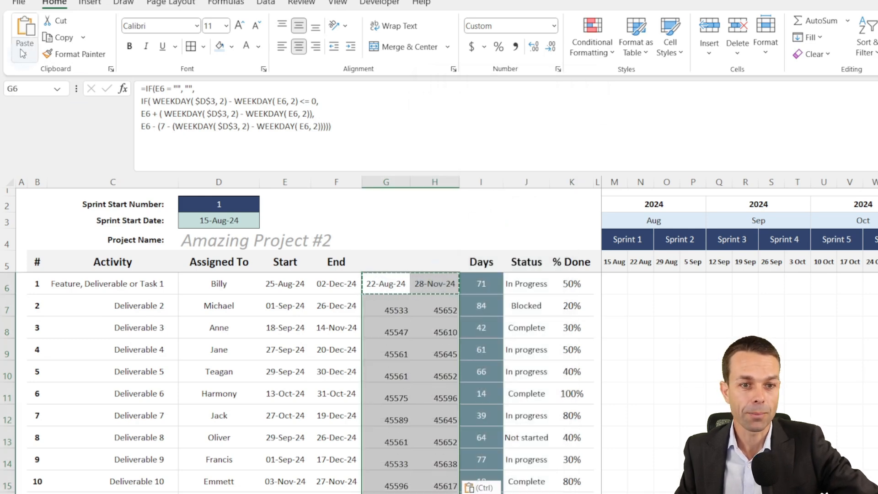
Step: Copy the date formatting of G6:H6 to the rows below in columns G and H
left_click_drag(406, 284, 434, 283)
left_click(76, 54)
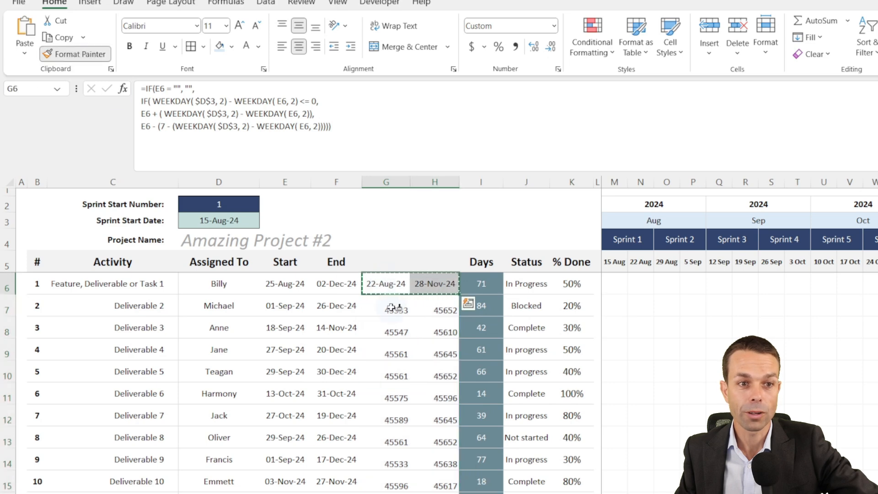
mouse_move(392, 308)
left_mouse_down()
mouse_move(403, 490)
mouse_move(411, 491)
mouse_move(416, 406)
mouse_move(392, 306)
left_mouse_up()
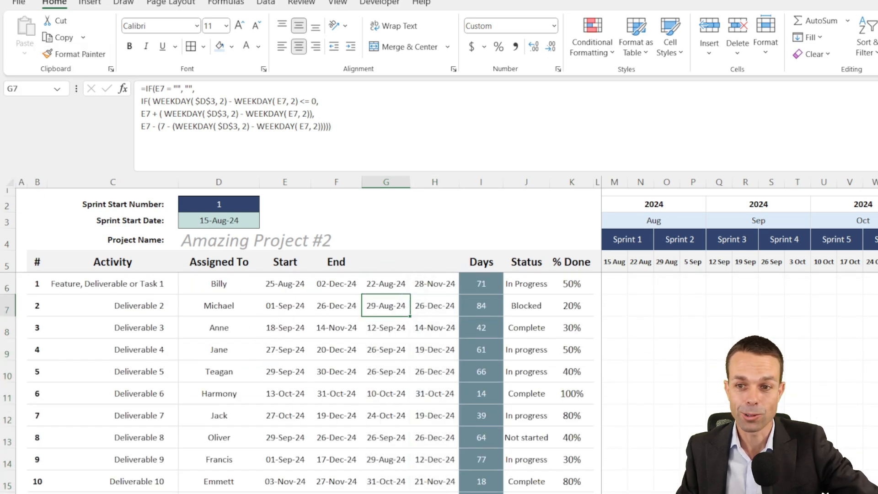
Step: Collapse the formula bar to one line and hide helper columns G and H
key("ctrl+shift+u")
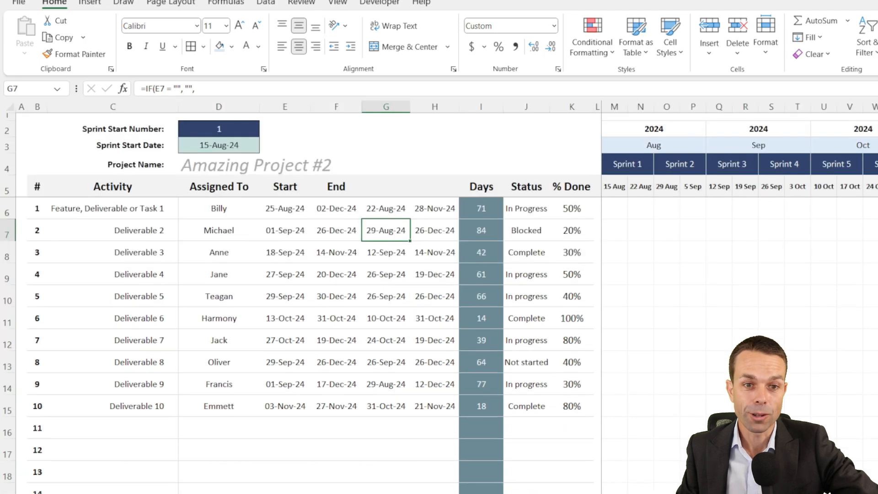
left_click(386, 106)
left_click(431, 105, "shift")
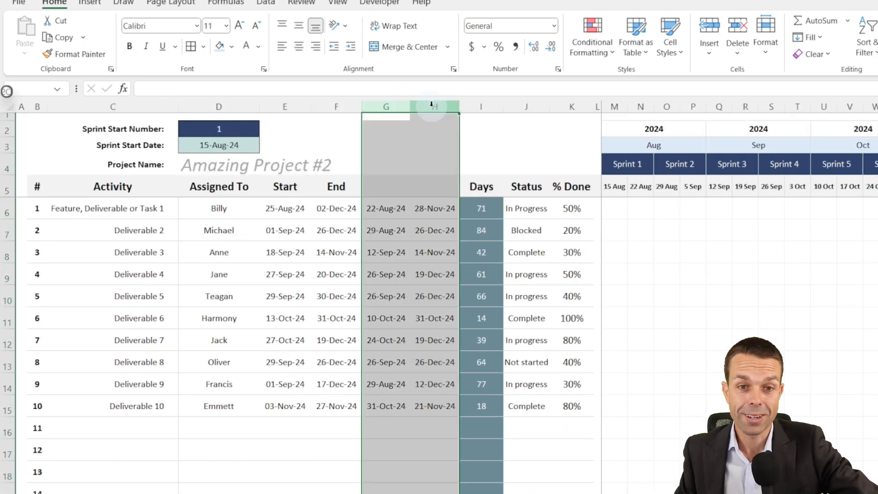
right_click(396, 105)
left_click(430, 334)
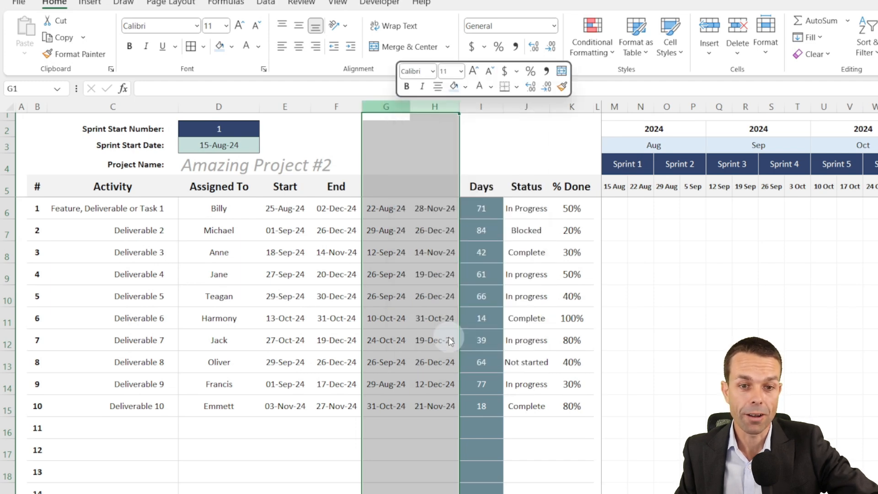
left_click(576, 296)
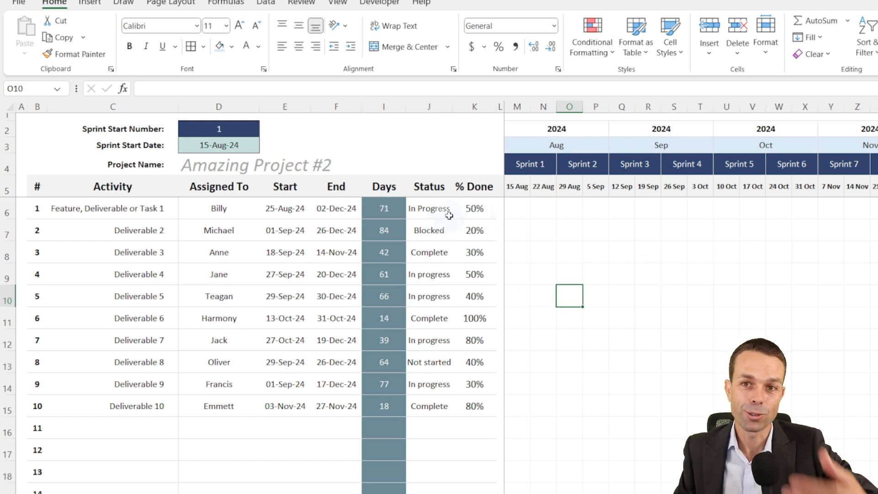
Step: Create a formula-based conditional formatting rule for cell M6 using =AND(M$5 >= $G6, M$5 <= $H6)
left_click(522, 208)
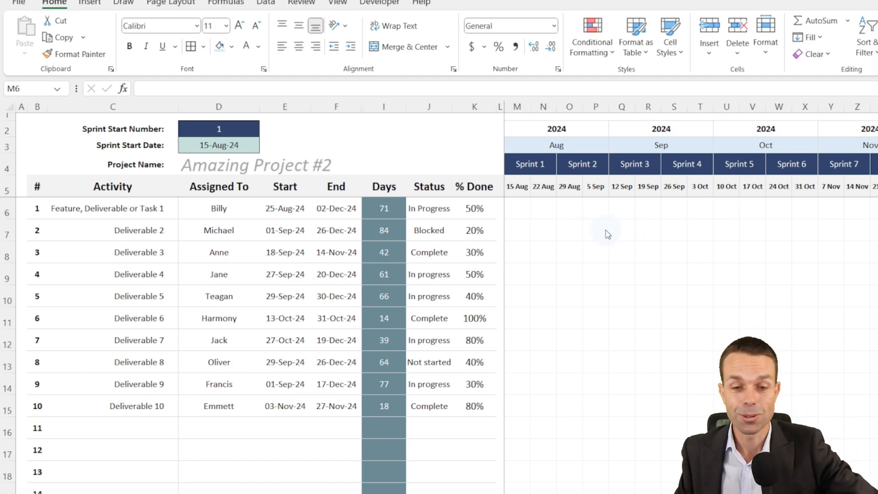
left_click(519, 208)
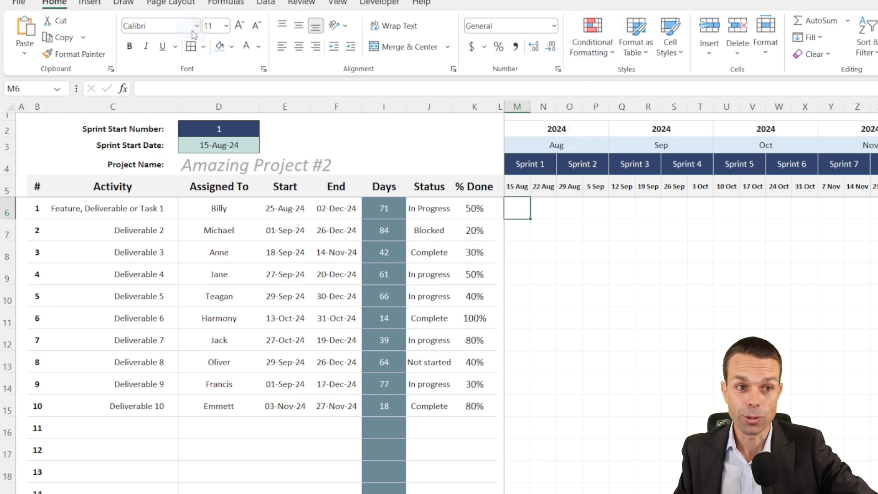
left_click(610, 53)
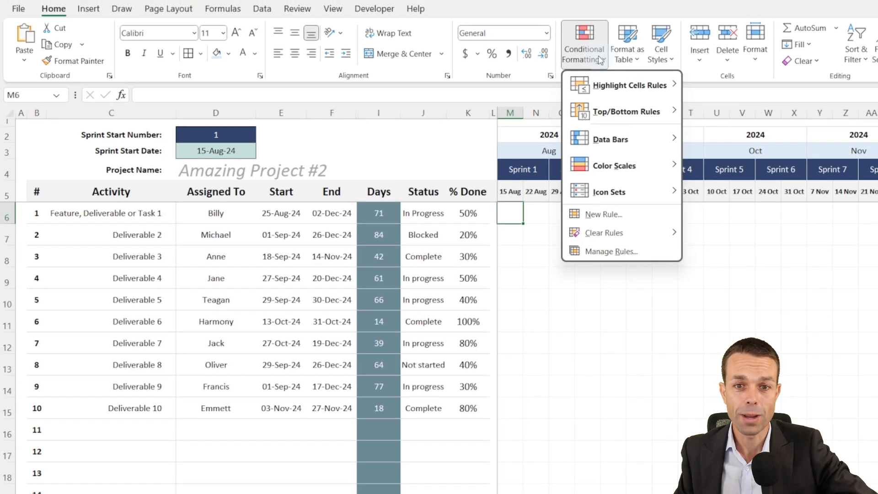
left_click(605, 252)
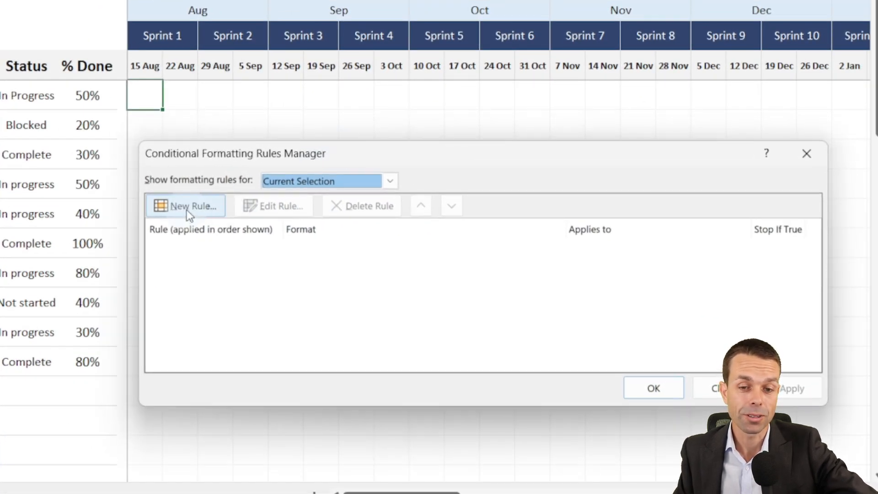
left_click(188, 209)
left_click_drag(449, 103, 404, 122)
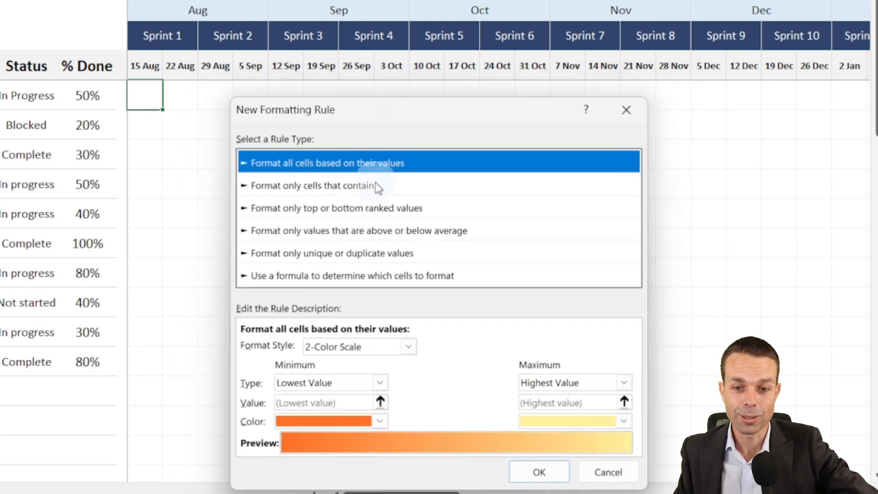
left_click(355, 279)
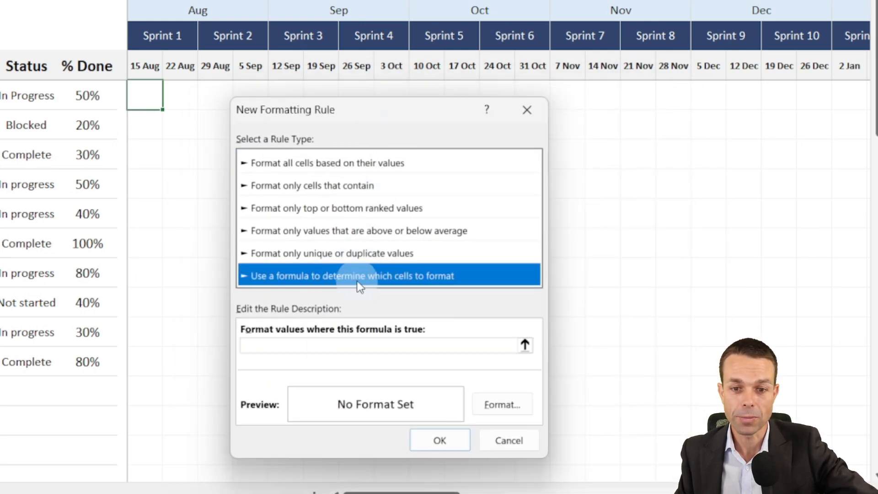
left_click(288, 346)
type("=AND(M$5 >= $G6, M$5 <= $H6)")
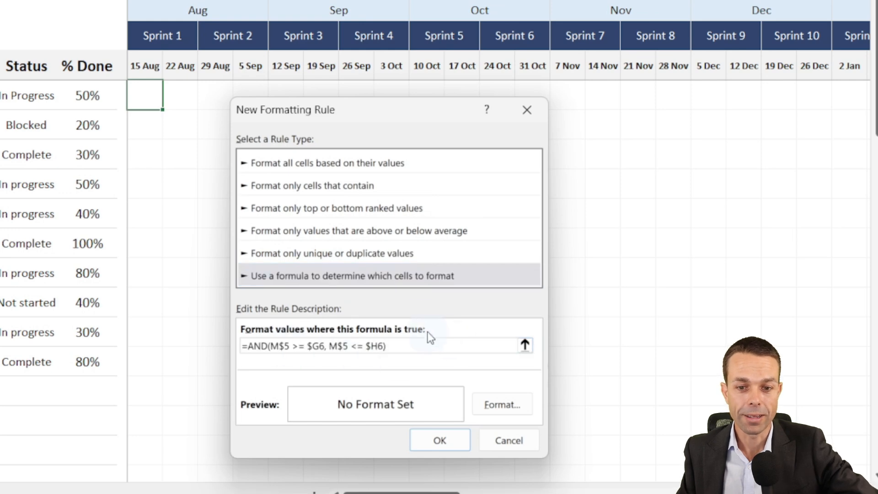
left_click_drag(363, 115, 399, 108)
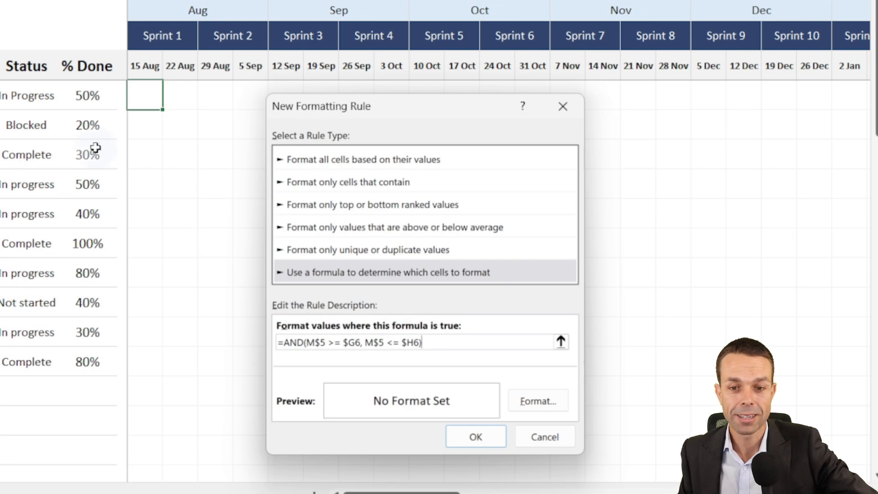
Step: Give the new rule a custom fill colour of #EAF2EF and apply it to cell M6
left_click(531, 402)
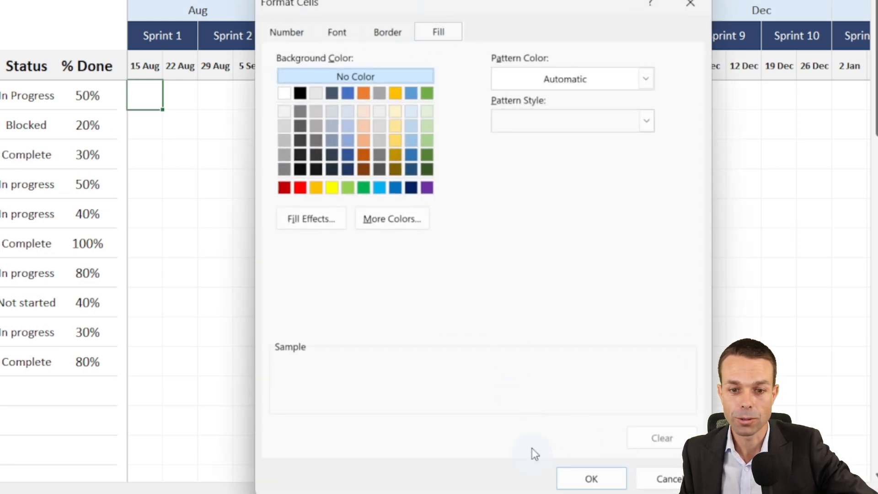
left_click(666, 478)
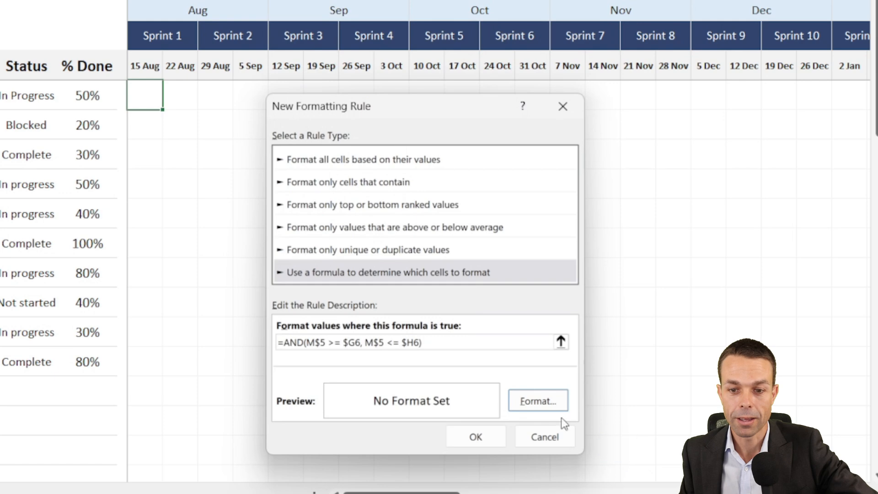
left_click(536, 402)
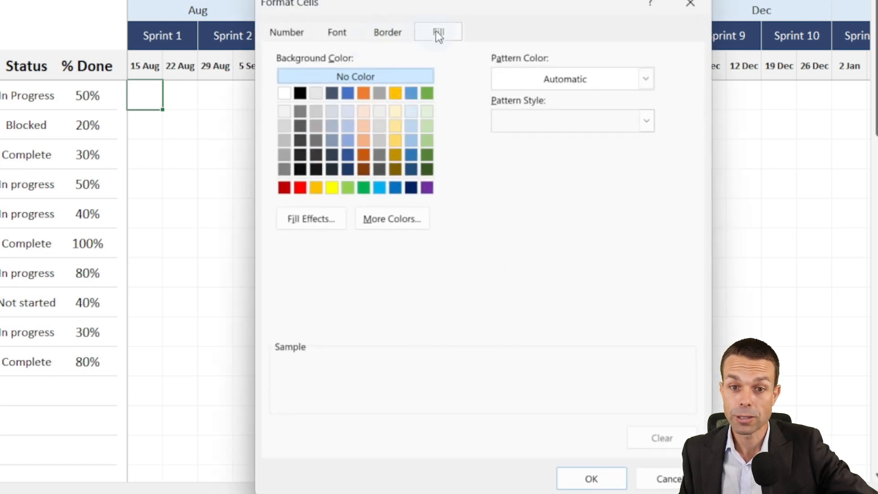
left_click(390, 218)
left_click(443, 157)
double_click(450, 347)
type("EAF2EF")
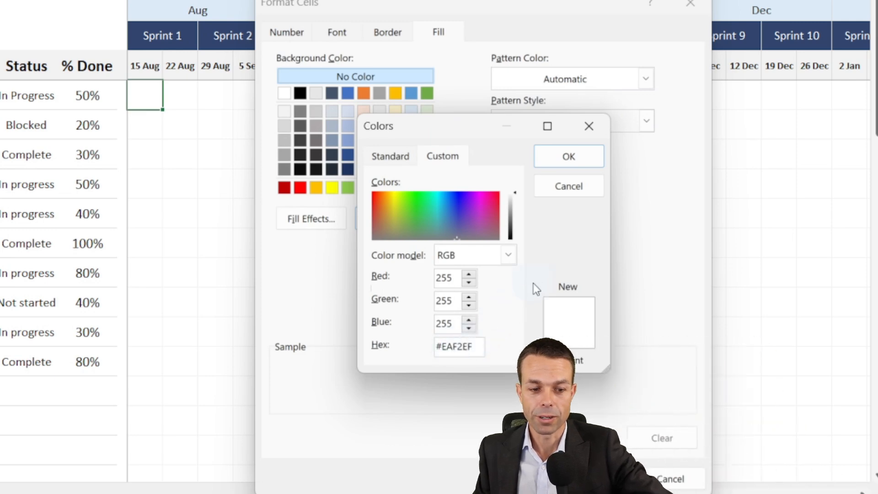
left_click(575, 155)
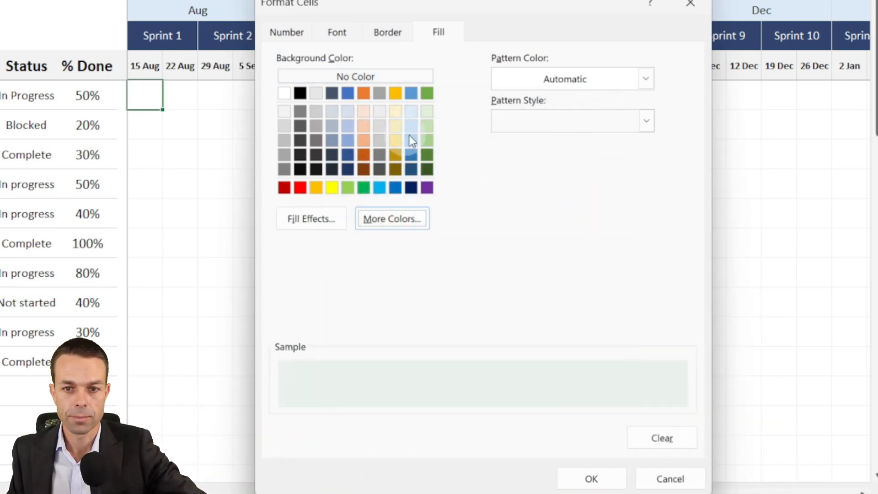
left_click(590, 479)
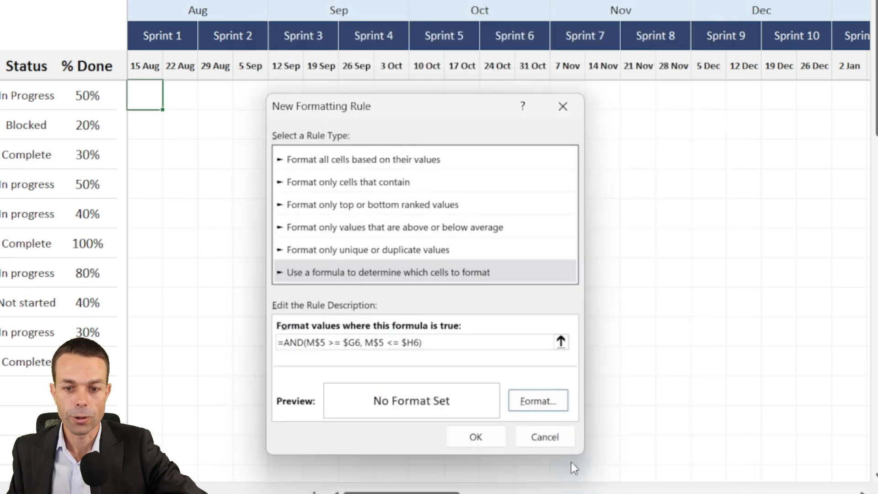
left_click(471, 437)
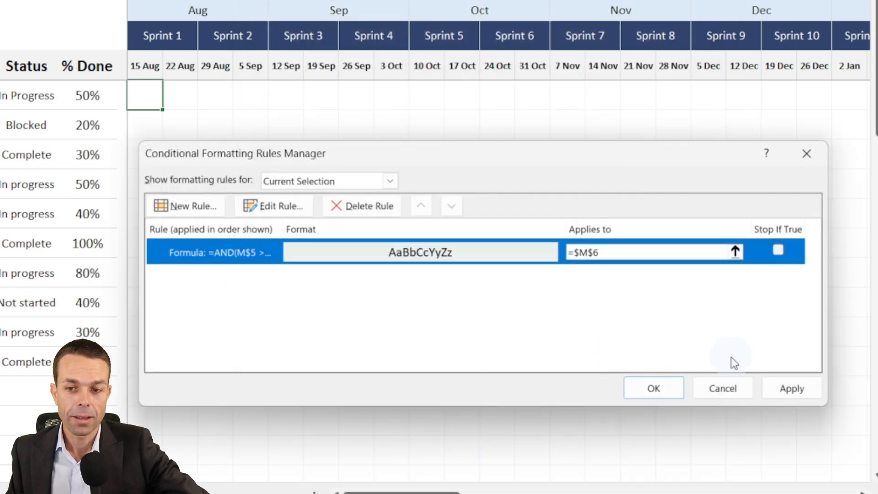
left_click(792, 390)
left_click_drag(441, 158, 435, 177)
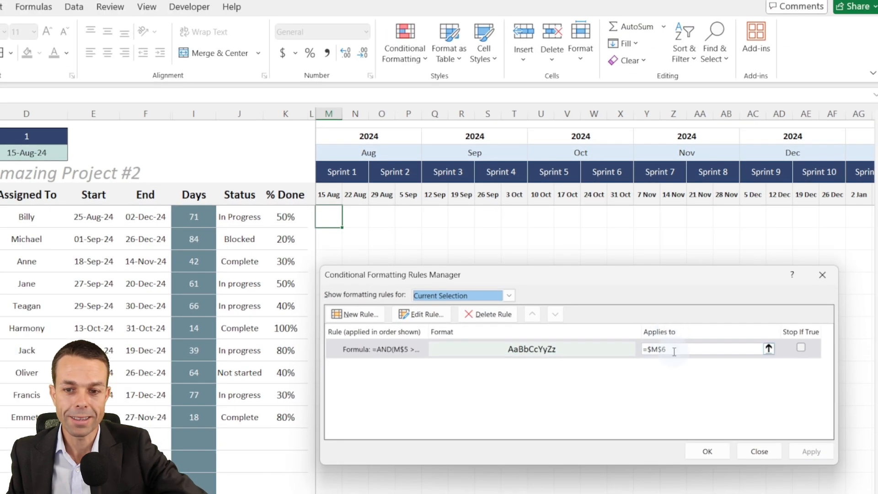
Step: Extend the rule's range to the whole timeline grid, =$M$6:$CZ$43, and apply it
left_click(676, 350)
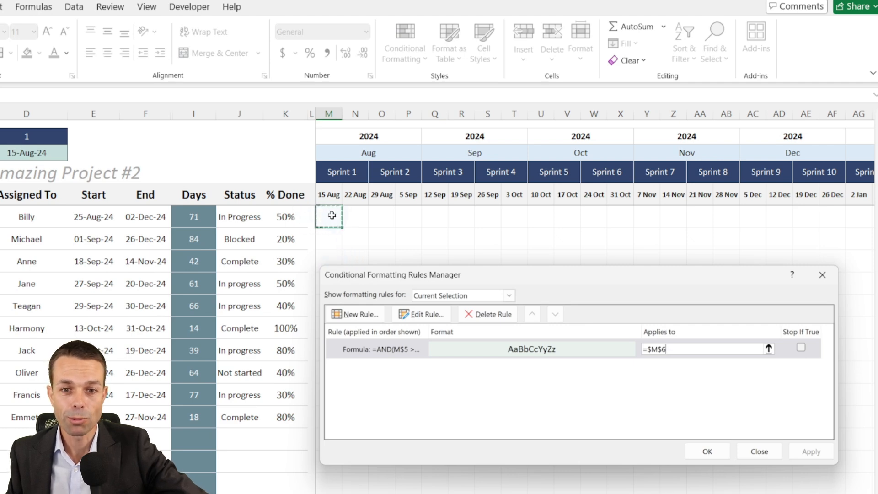
scroll(594, 192, "right", 10)
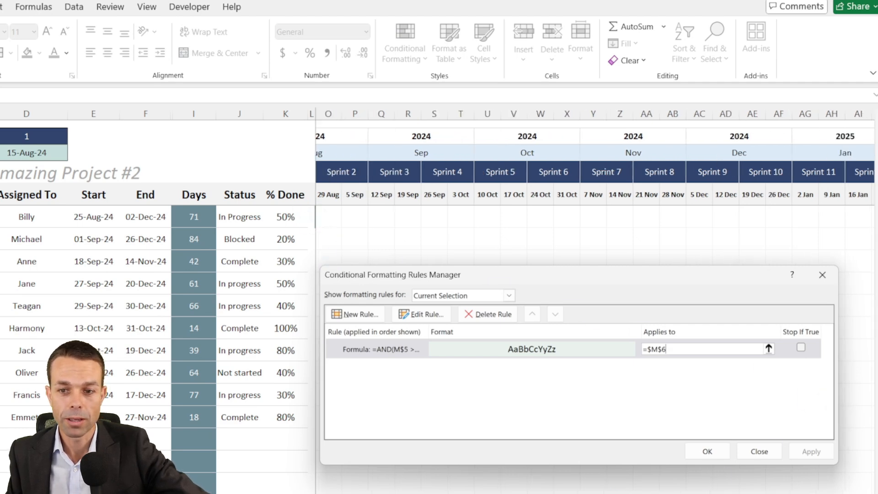
scroll(594, 192, "right", 10)
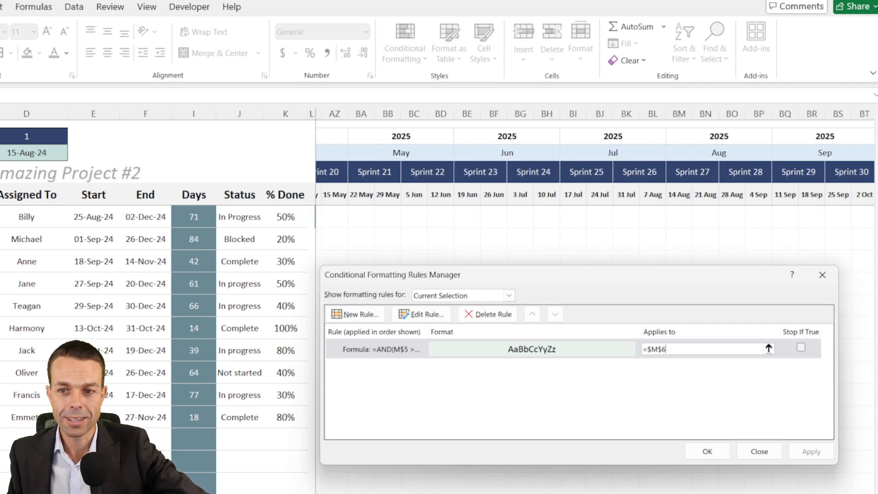
scroll(595, 192, "right", 10)
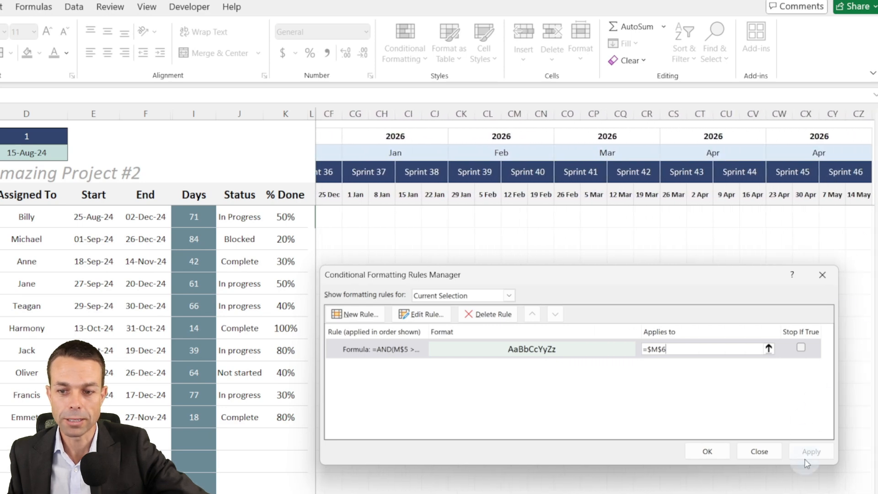
left_click_drag(877, 194, 877, 228)
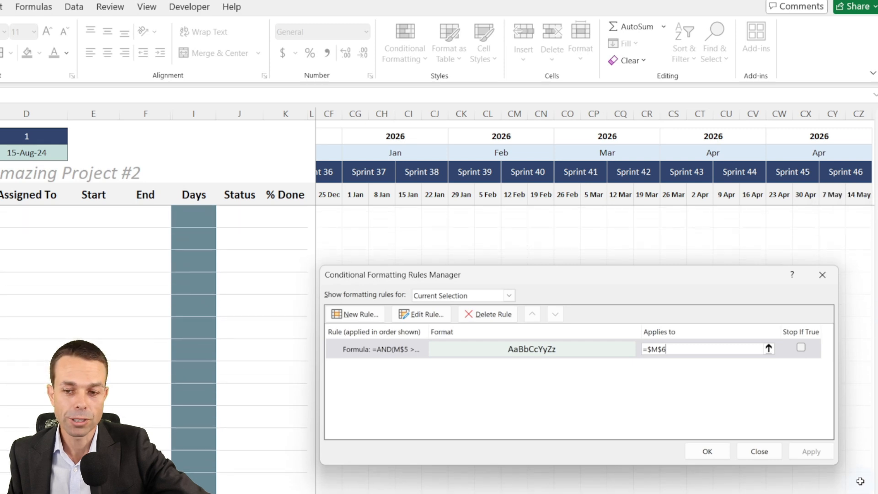
left_click(856, 482, "shift")
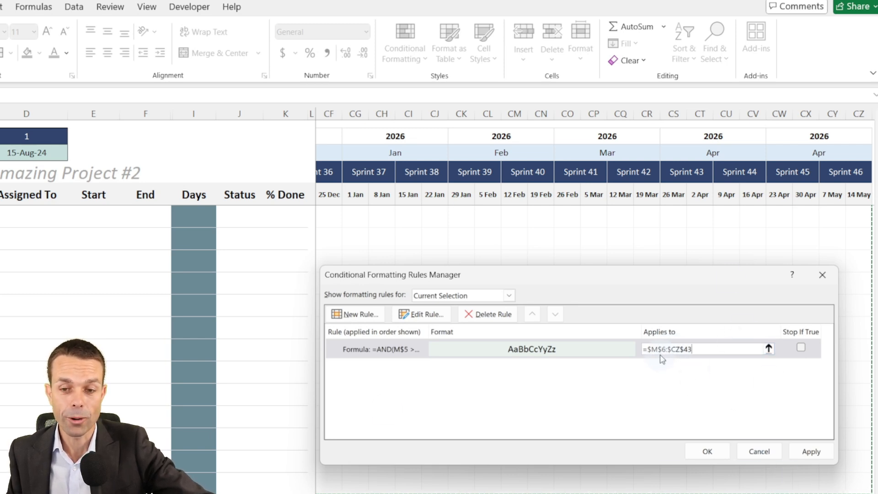
mouse_move(693, 349)
left_mouse_down()
mouse_move(638, 350)
mouse_move(706, 350)
left_mouse_up()
left_click(707, 351)
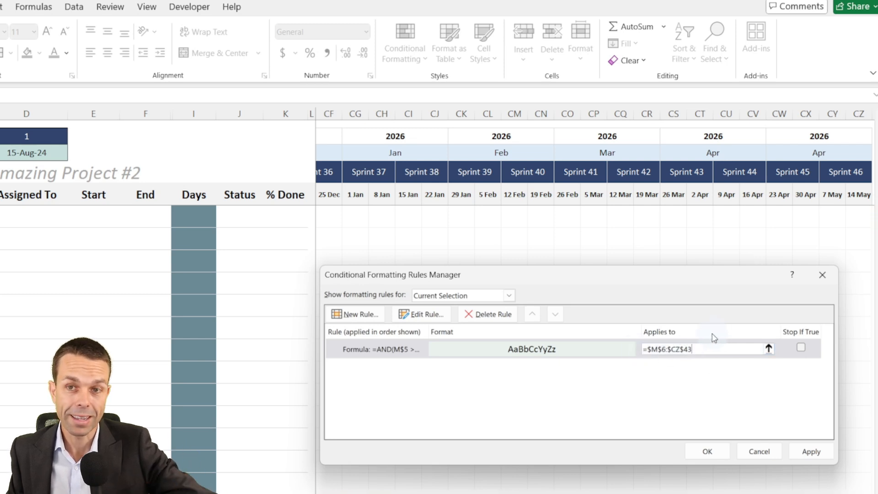
left_click(811, 453)
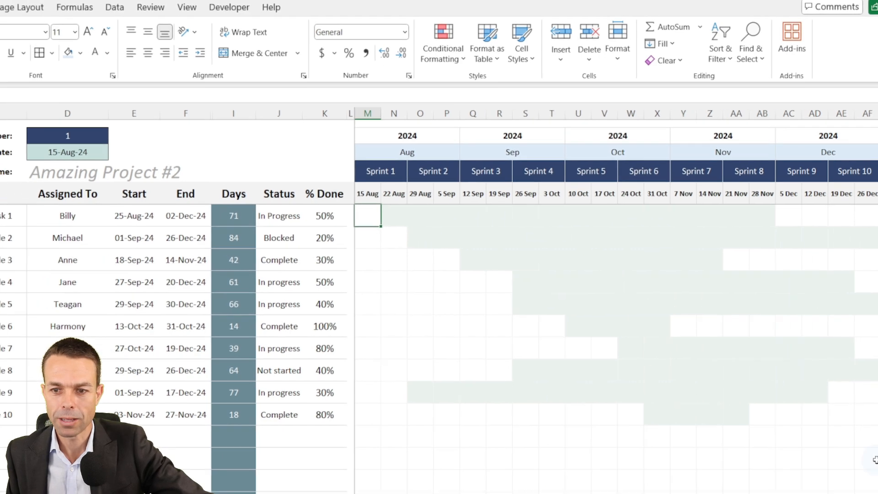
Step: Apply light grey outline and inside borders to the timeline grid M6:CZ43
left_click(833, 462, "shift")
left_click(10, 53)
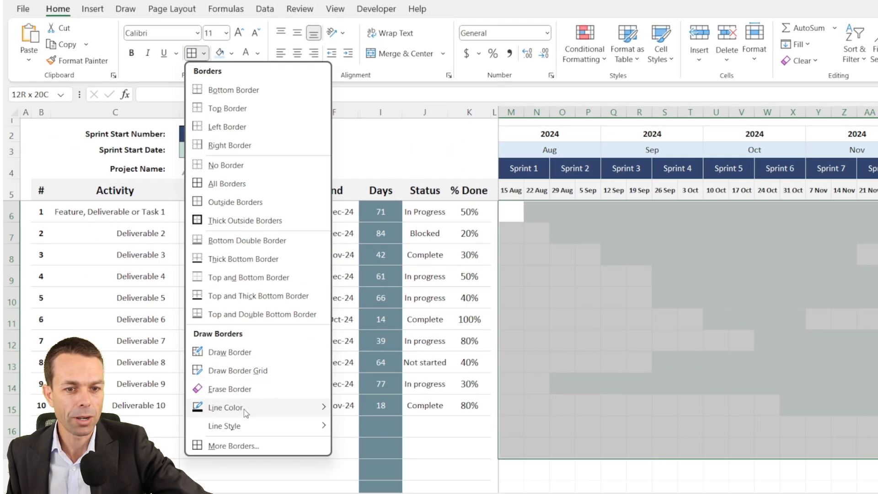
left_click(234, 447)
left_click(665, 344)
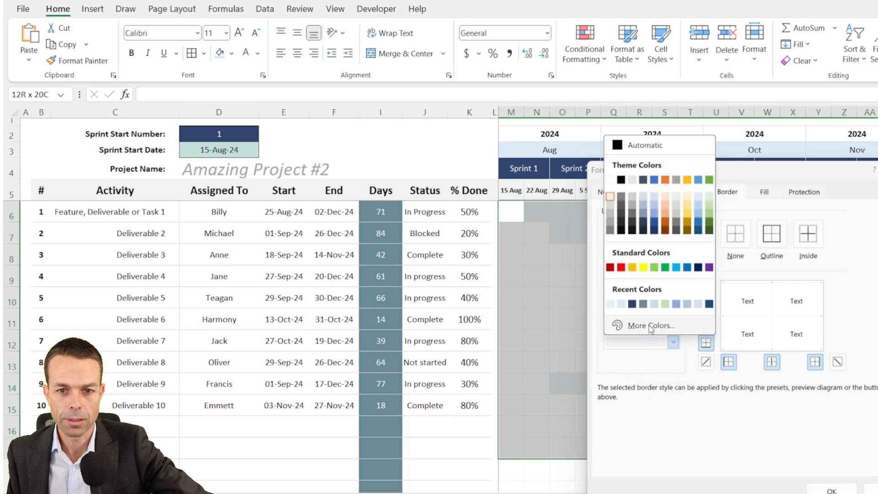
left_click(610, 204)
left_click(771, 234)
left_click(808, 234)
left_click(832, 489)
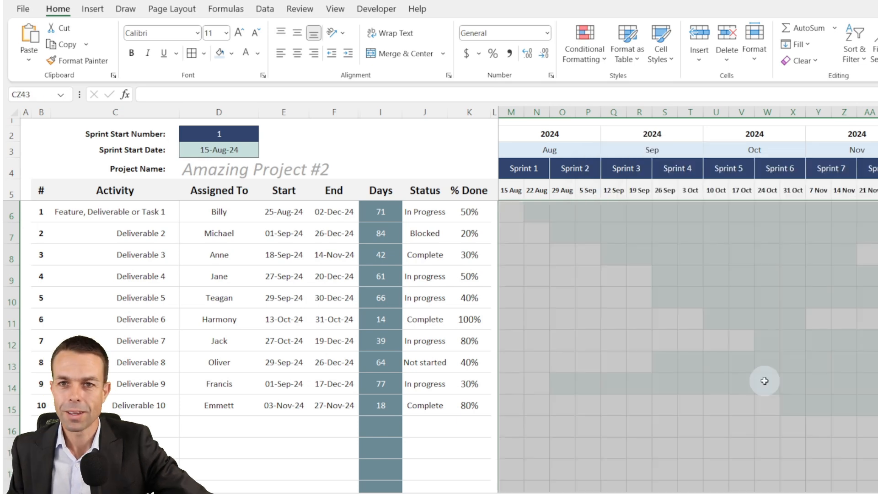
left_click(639, 346)
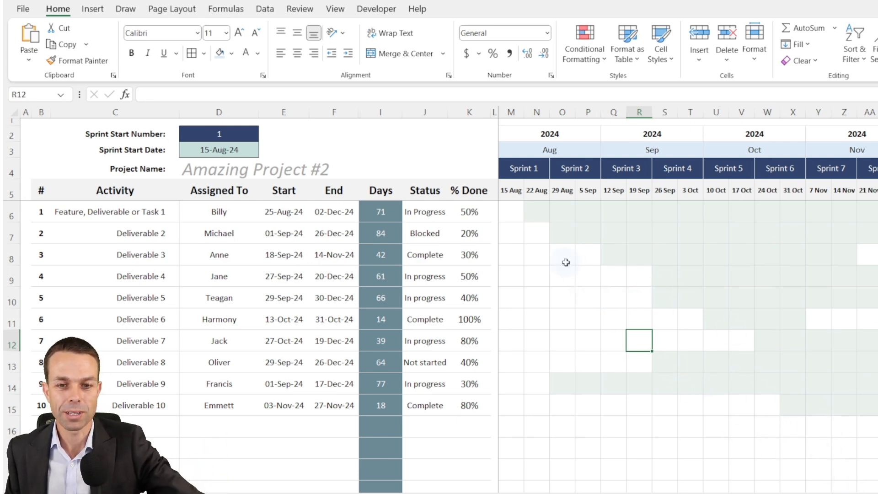
Step: Add a second formula-based formatting rule from M6 using =AND($K6 > 0, M$5 <= ($G6 + ($H6 - $G6) * $K6), M$5 >= $G6)
left_click(511, 213)
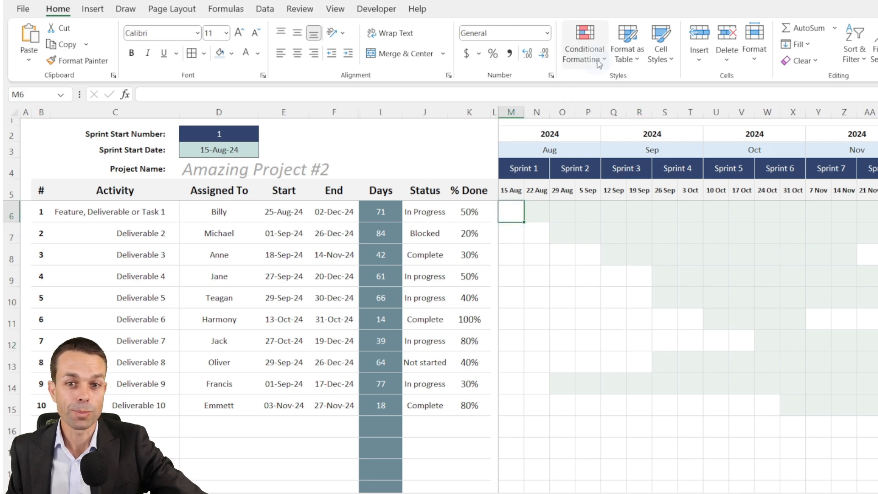
left_click(586, 50)
left_click(606, 249)
left_click_drag(686, 252, 526, 252)
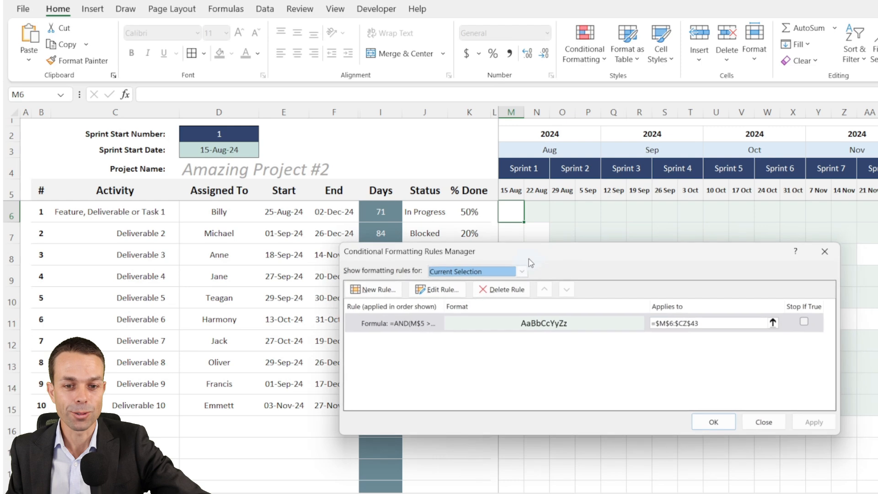
left_click(382, 295)
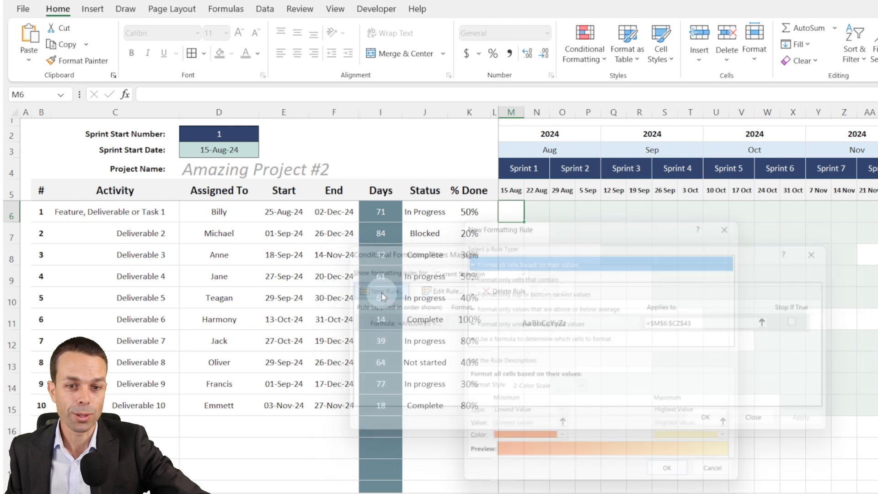
left_click_drag(563, 206, 503, 232)
left_click(485, 351)
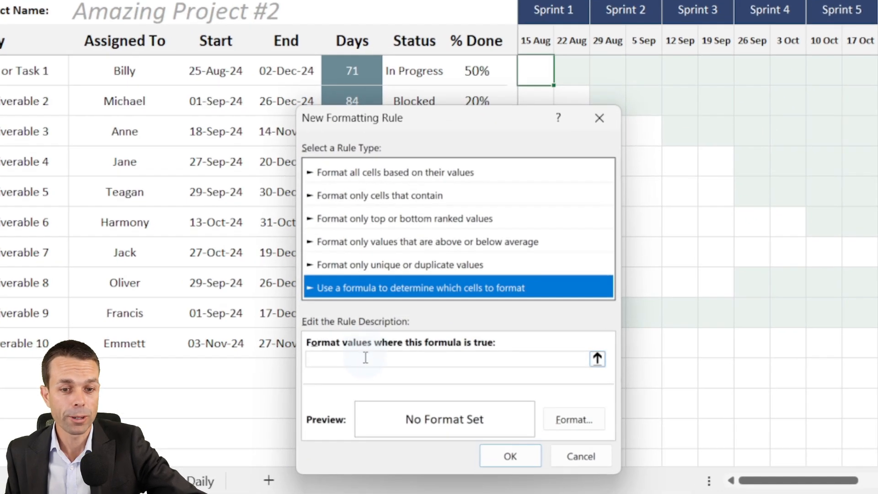
left_click(369, 377)
type("=AND($K6 > 0, M$5 <= ($G6 + ($H6 - $G6) * $K6), M$5 >= $G6)")
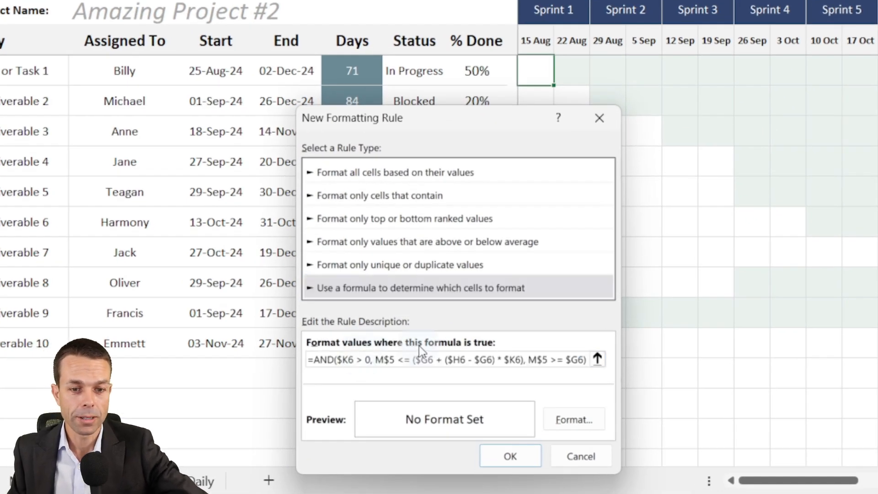
left_click_drag(423, 118, 432, 183)
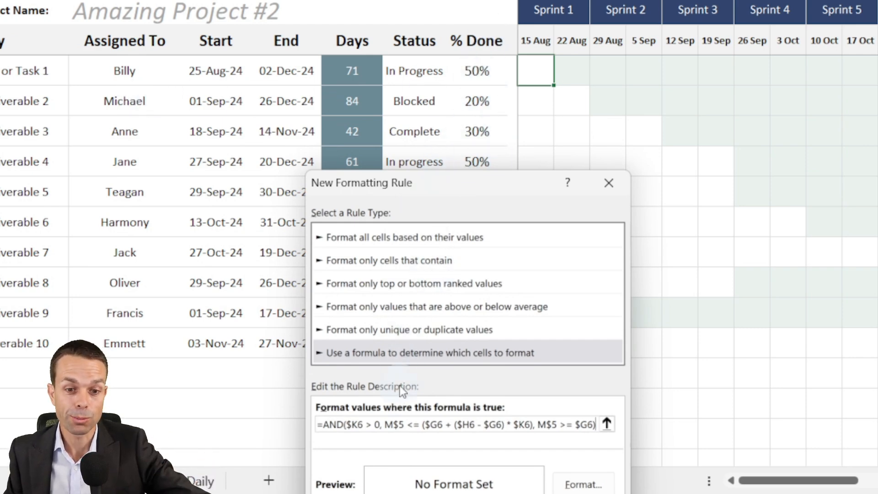
left_click(383, 423)
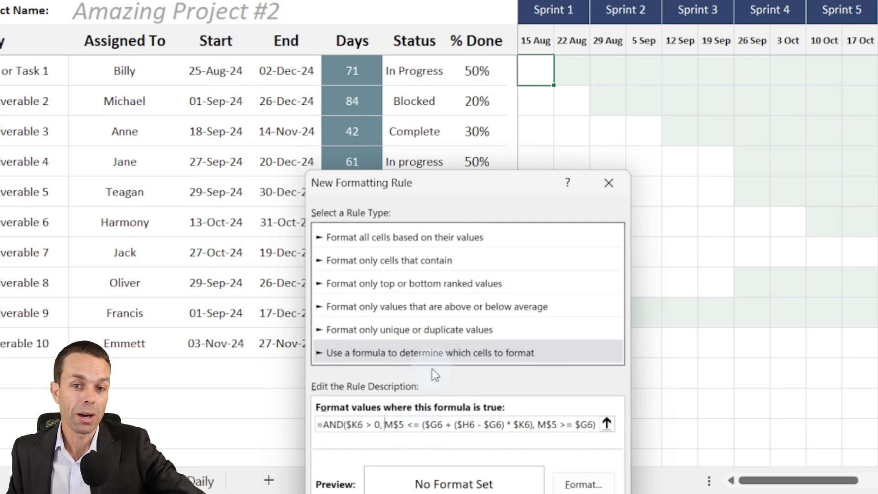
Step: Give the new percent-done formatting rule a custom fill colour of #C6E0DD and confirm the rule
left_click_drag(424, 425, 535, 424)
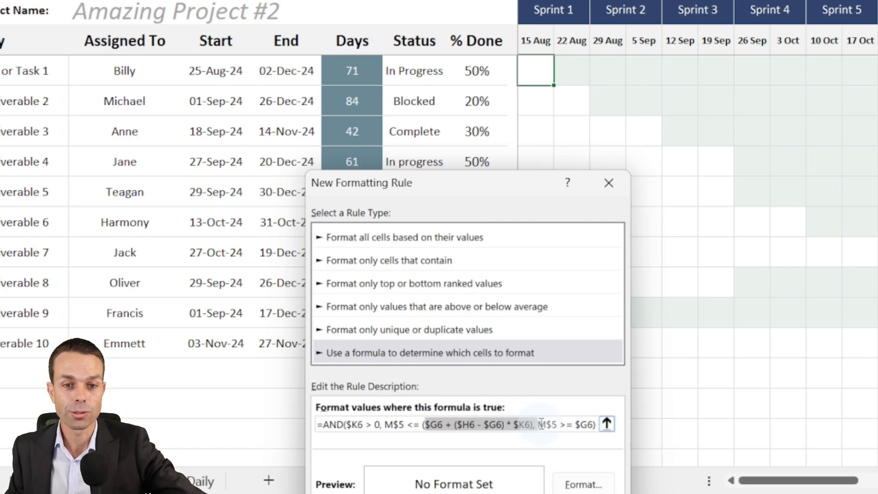
left_click_drag(480, 185, 250, 24)
left_click(361, 323)
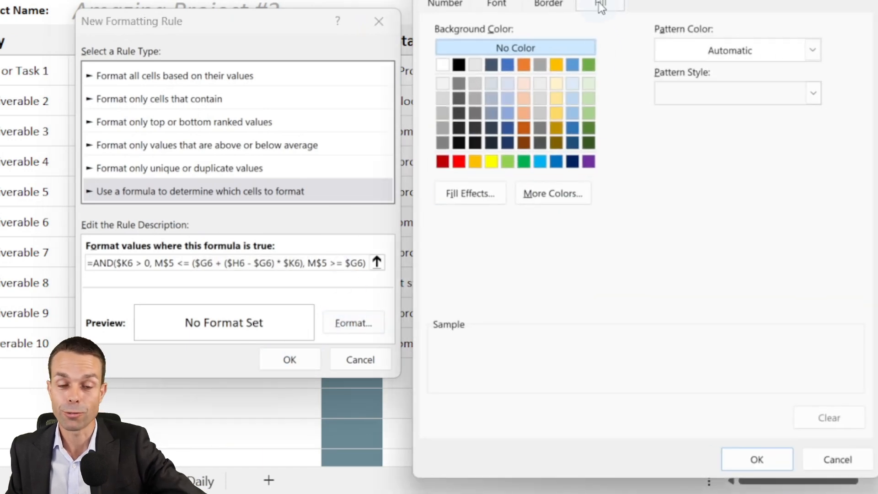
left_click(551, 194)
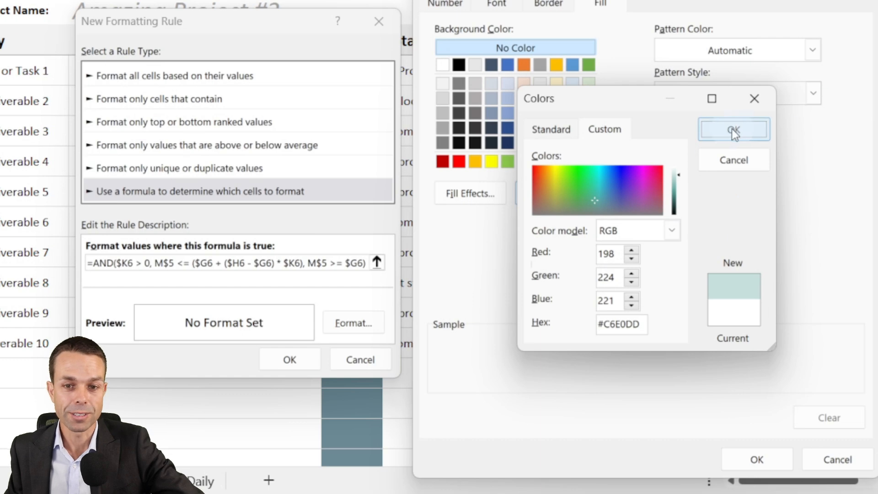
left_click(733, 130)
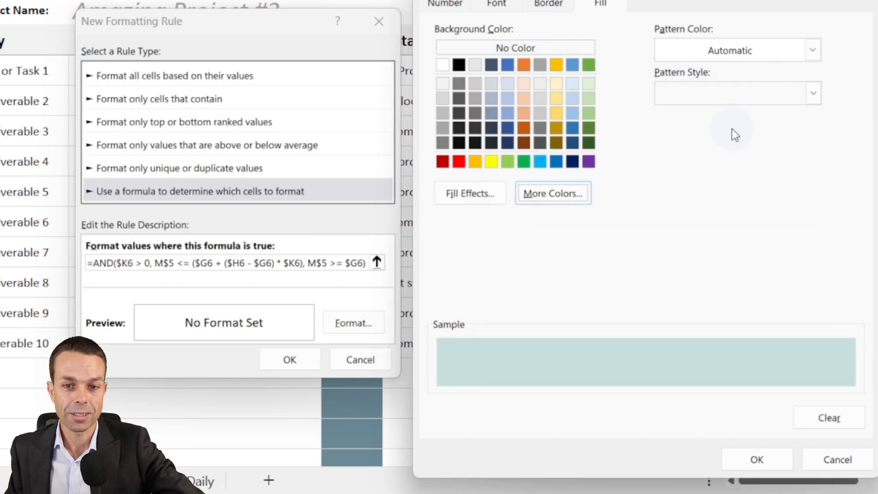
left_click(756, 458)
left_click_drag(193, 33, 313, 34)
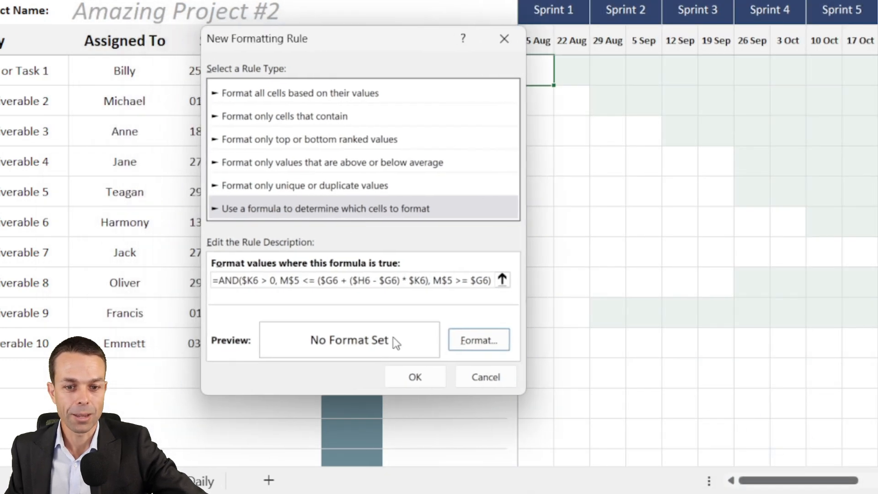
left_click(413, 372)
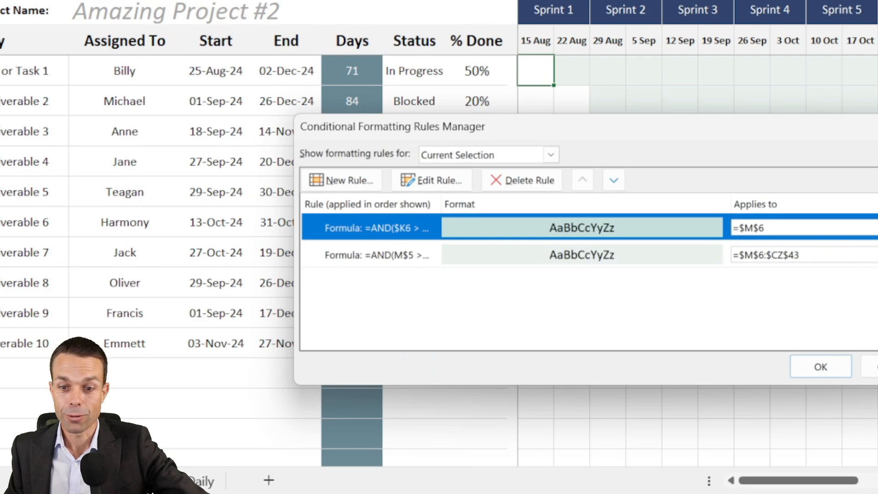
Step: Extend the percent-done rule's range from M6 to the whole timeline grid, =$M$6:$CZ$43, and apply it
left_click_drag(754, 127, 556, 182)
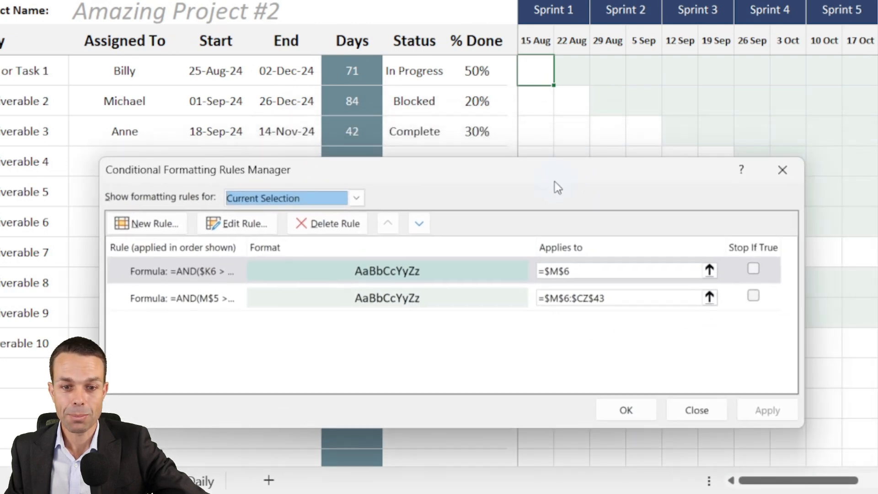
left_click(613, 298)
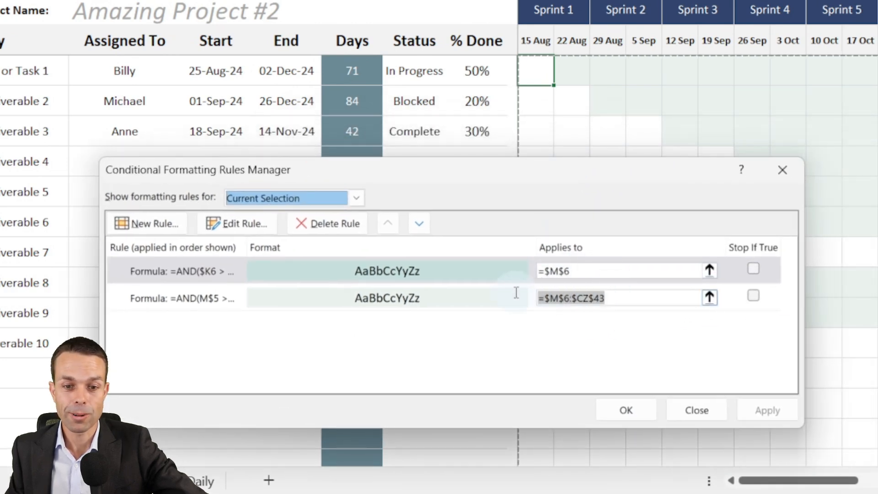
left_click(548, 274)
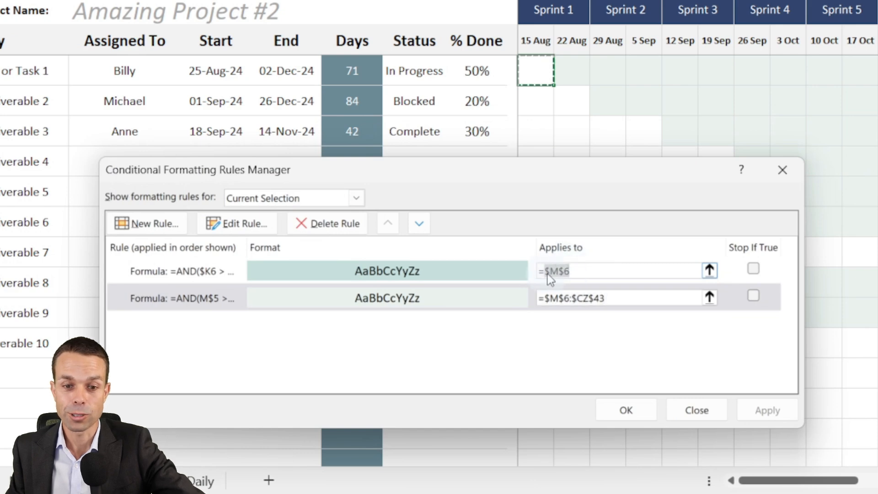
key("ctrl+v")
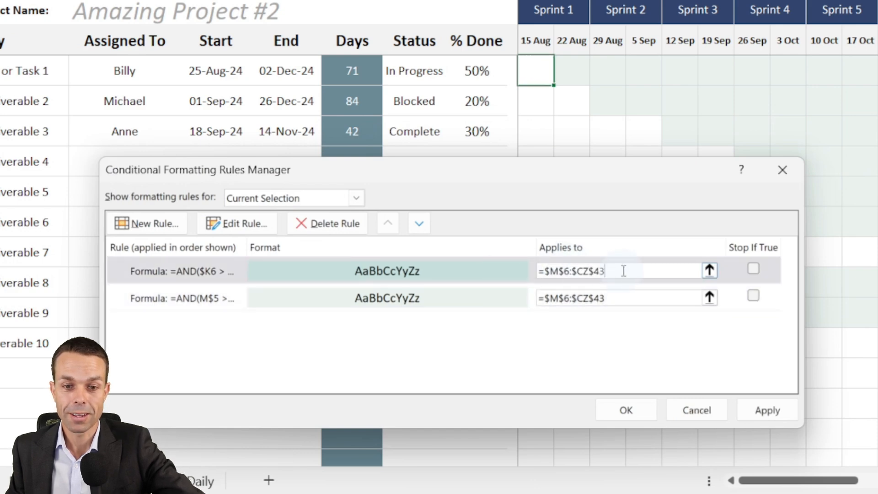
left_click(772, 411)
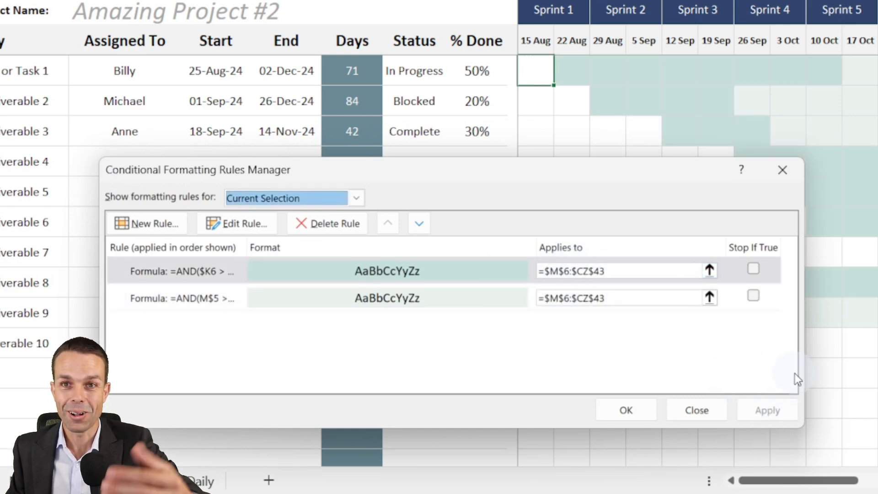
left_click_drag(606, 174, 732, 491)
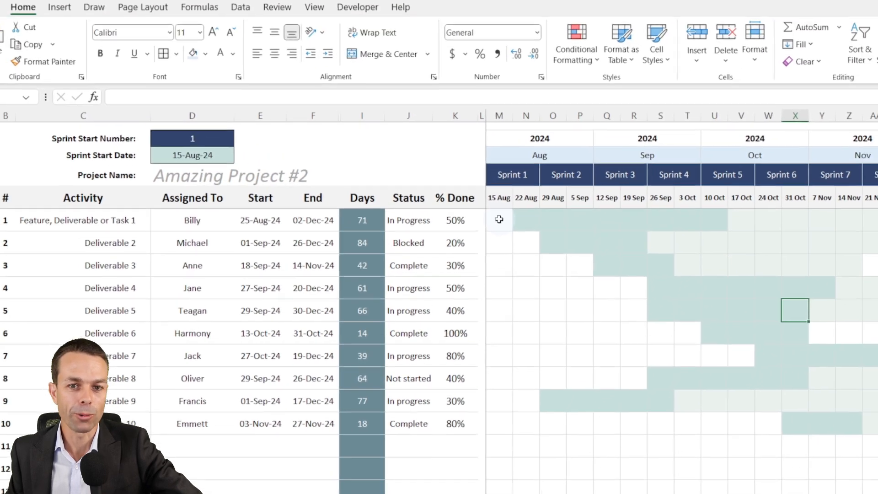
Step: Edit the percent-done rule of the timeline grid to add a white outline border, and apply the change
left_click(527, 107)
left_click(576, 57)
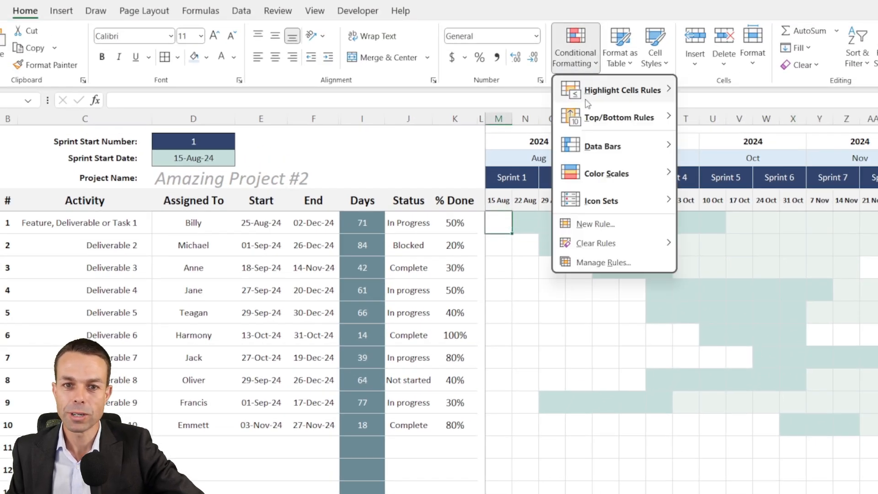
left_click(602, 262)
left_click(252, 375)
left_click(282, 341)
left_click(527, 489)
left_click_drag(448, 180, 437, 215)
left_click(371, 232)
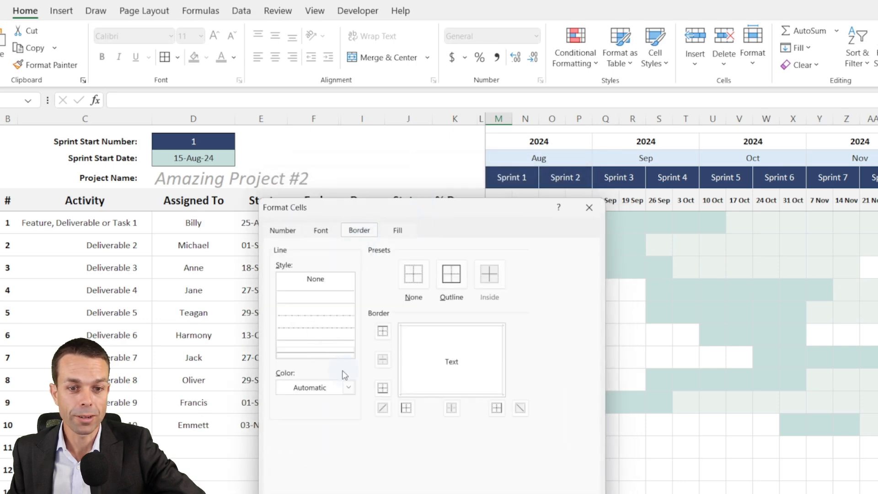
left_click(347, 387)
left_click(282, 237)
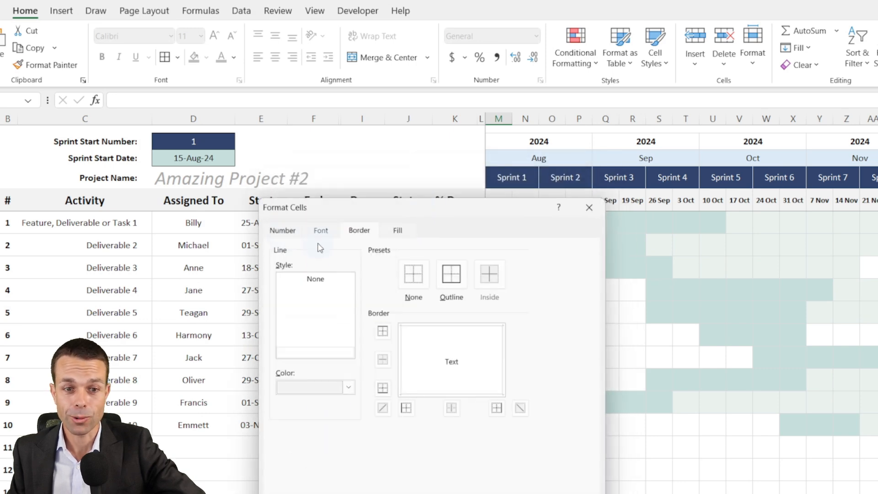
left_click(317, 315)
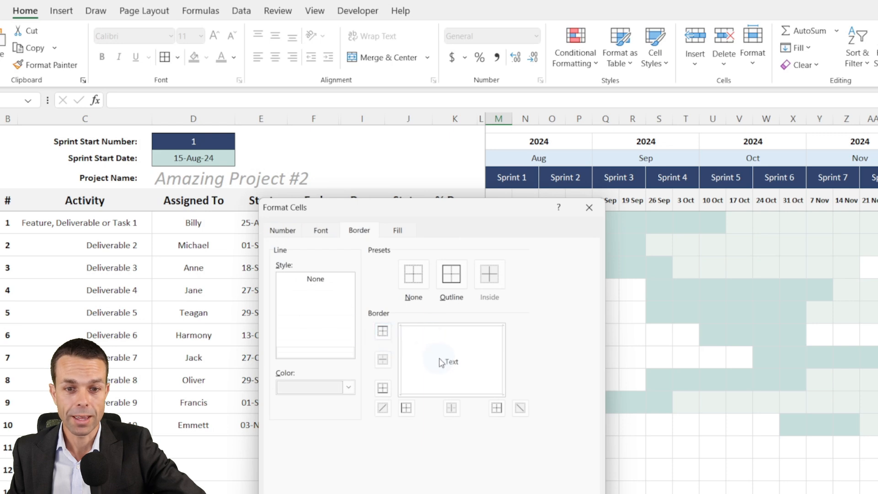
left_click(456, 277)
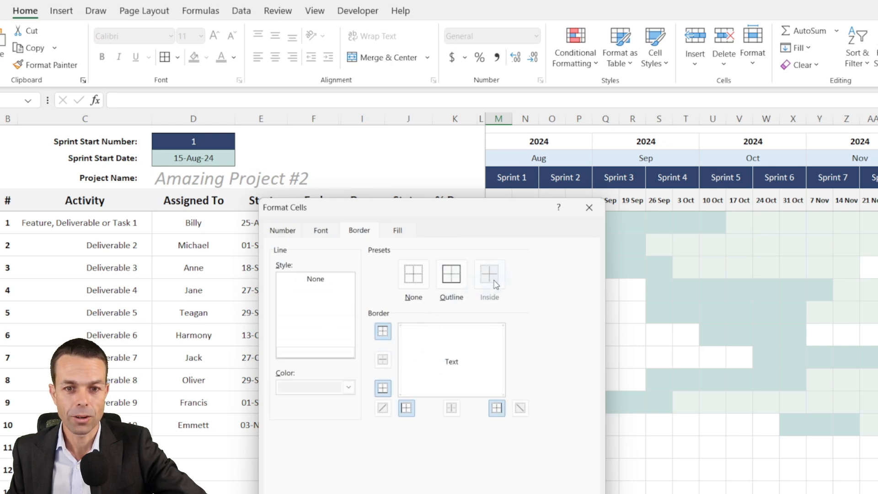
left_click_drag(499, 206, 445, 115)
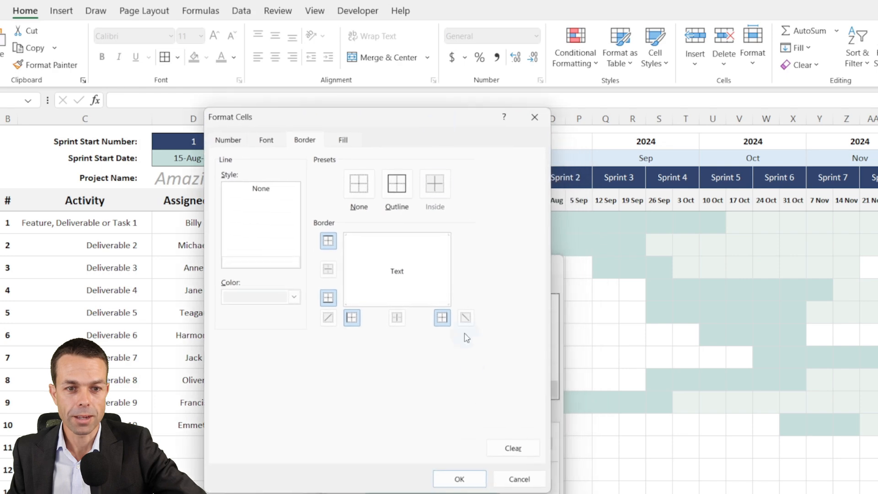
left_click(459, 479)
key("Return")
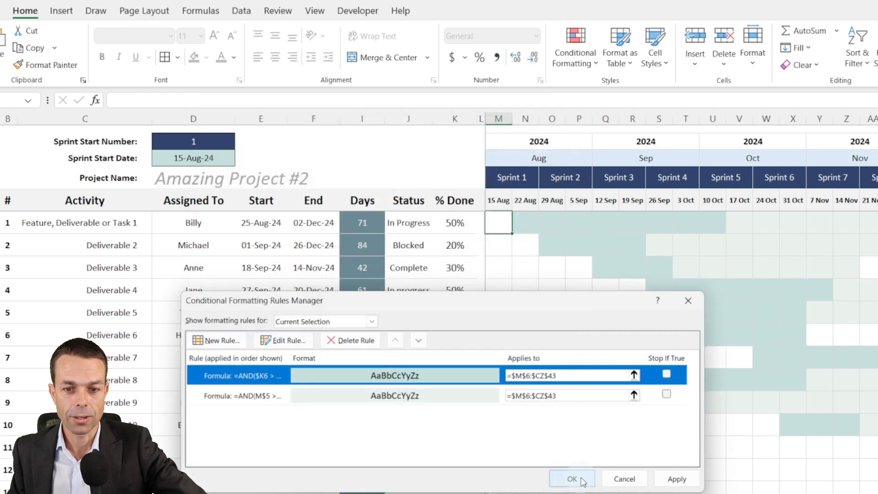
left_click(571, 479)
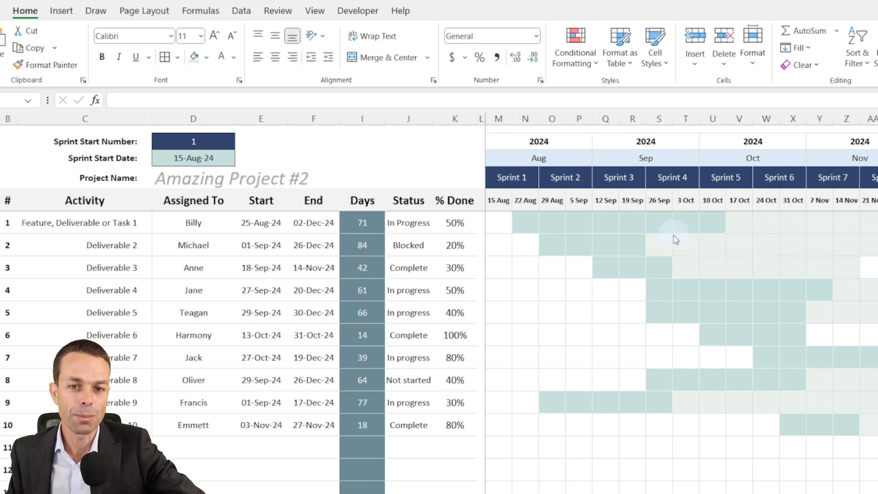
Step: Enter the formula =IF(M$5=$H6,"u","") in cell M6 to mark the task's end week
left_click(500, 222)
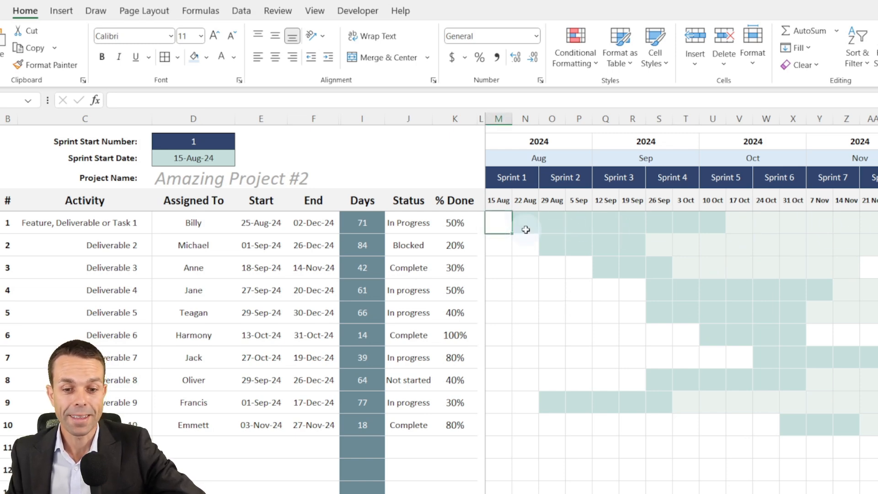
left_click(231, 104)
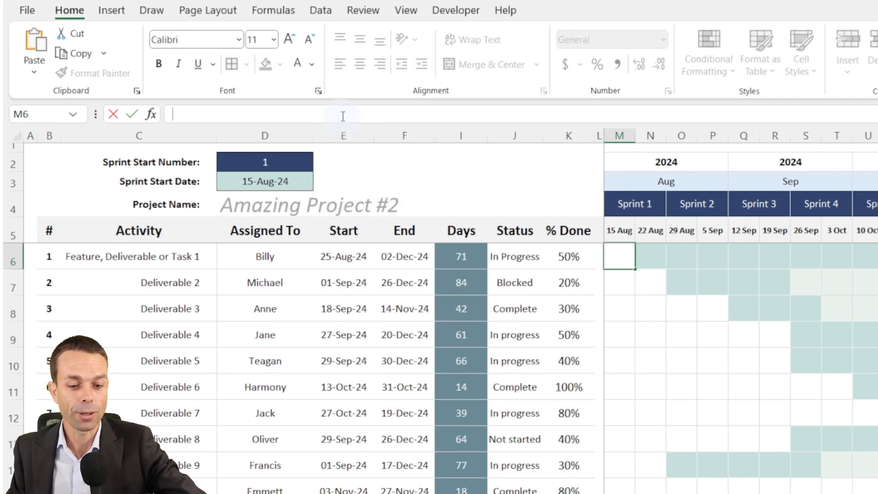
type("=IF(M$5=$H6,\"u\",\"\")")
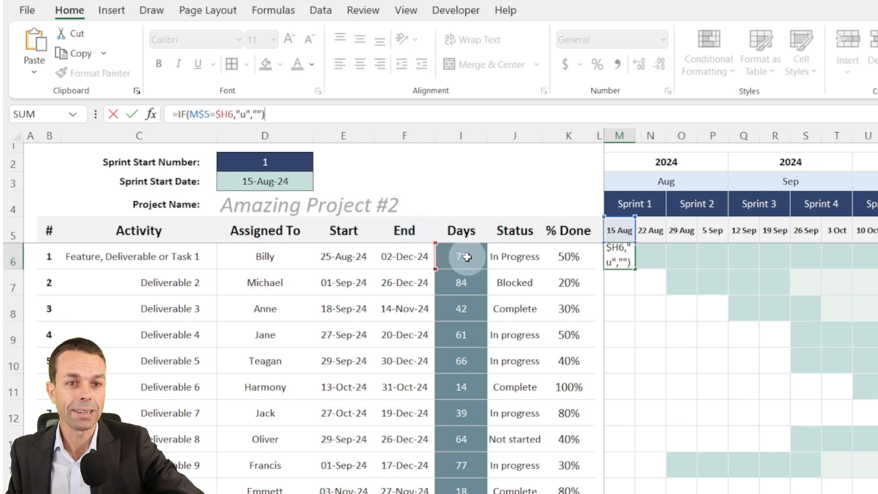
left_click(247, 114)
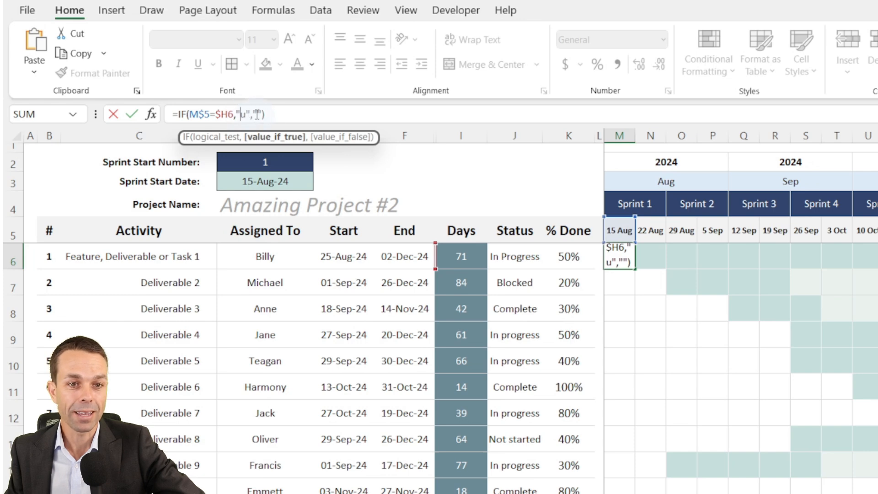
left_click(275, 113)
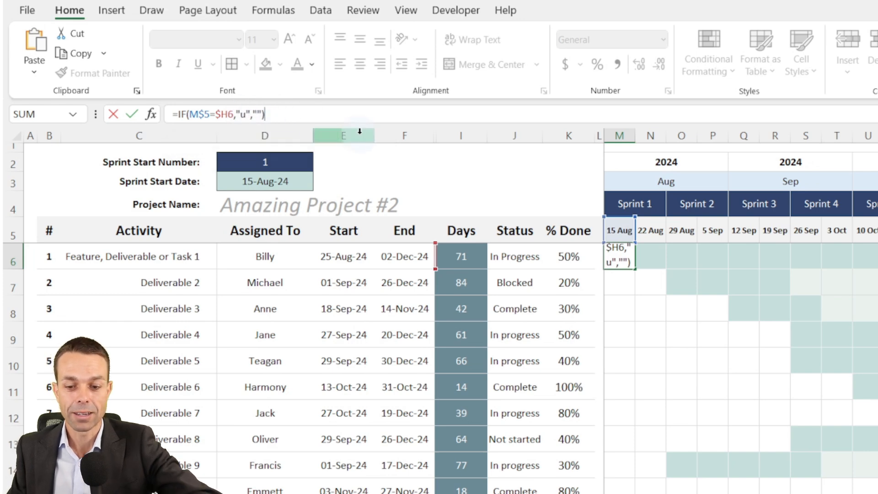
key("Return")
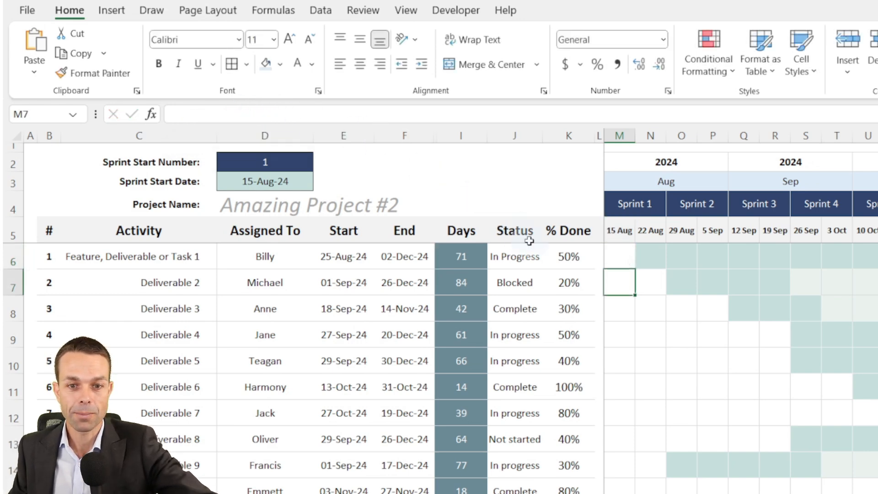
Step: Copy the M6 formula and paste it as formulas only across the first task's row to the timeline's last column
left_click(623, 258)
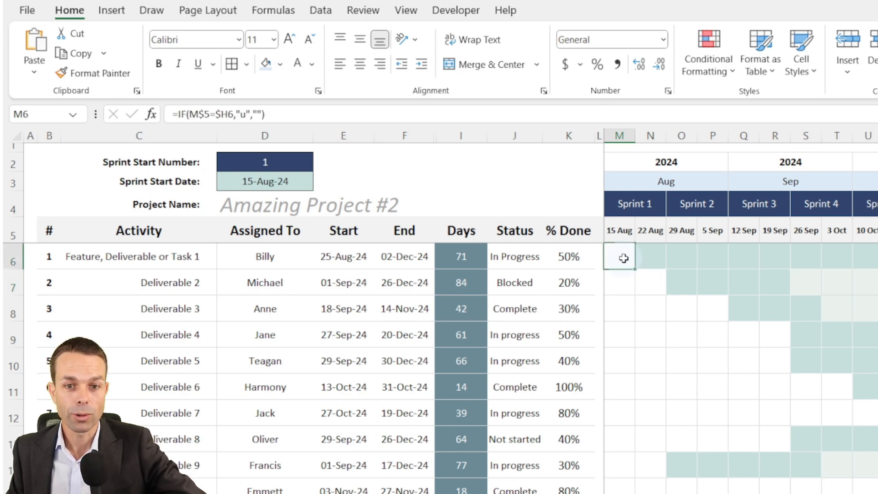
key("ctrl+c")
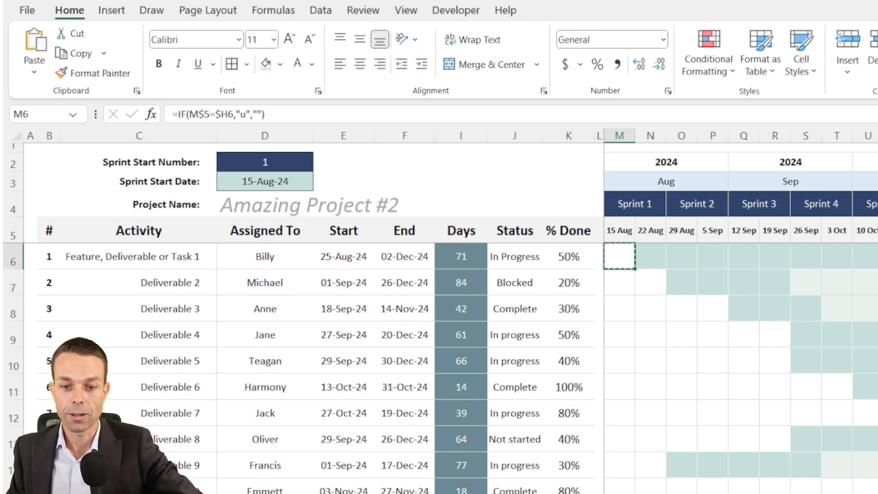
scroll(741, 320, "right", 15)
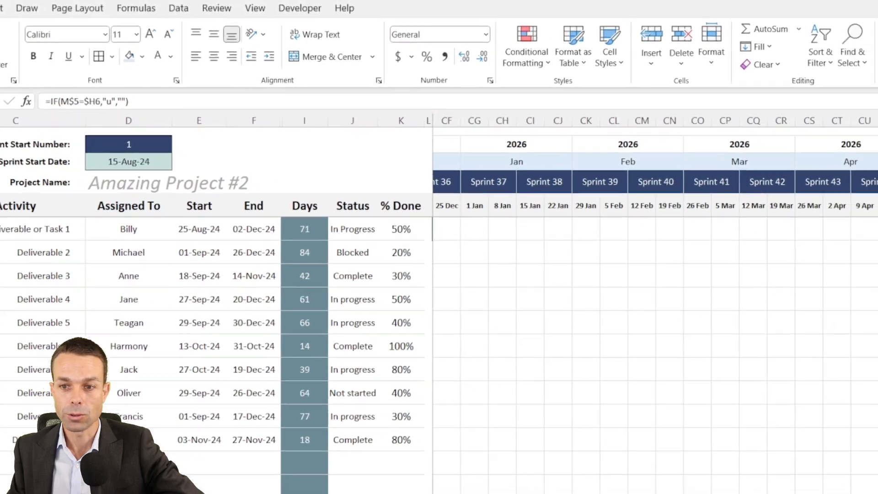
left_click(874, 216, "shift")
right_click(774, 215)
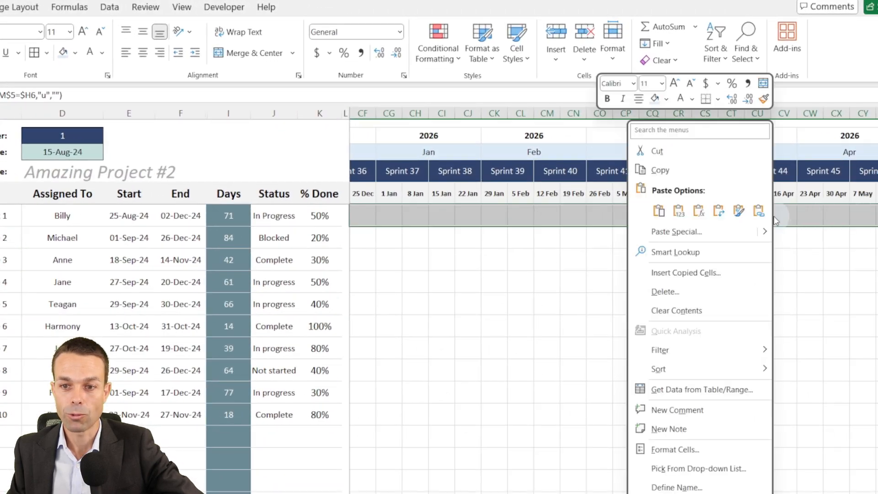
left_click(698, 211)
Step: Copy the first task row's end-marker formulas and paste formulas only into the whole timeline grid down to row 43
scroll(698, 321, "left", 10)
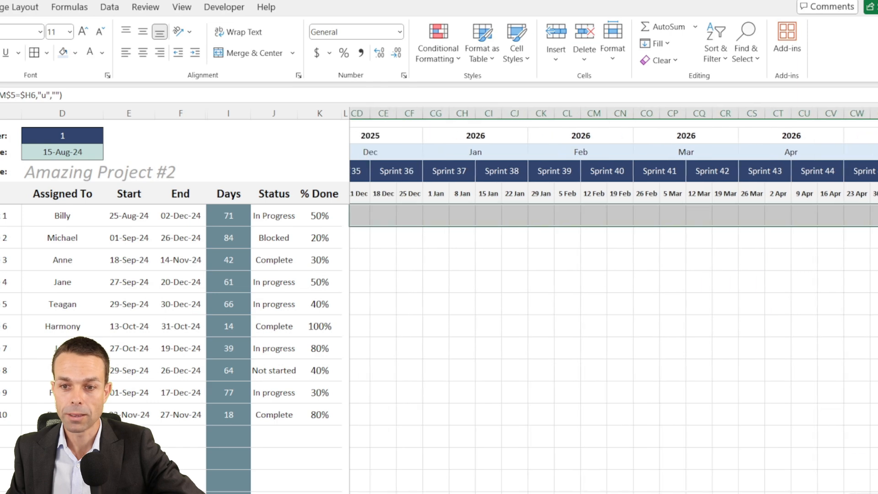
scroll(613, 320, "left", 15)
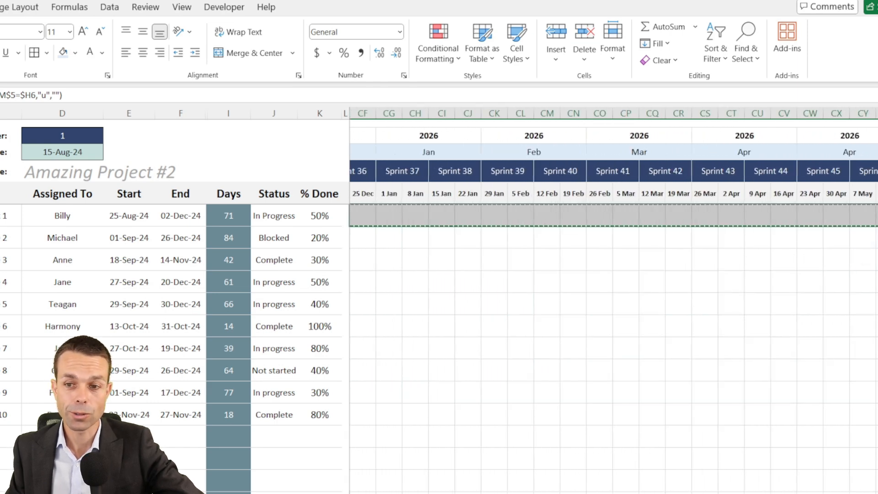
scroll(852, 311, "down", 15)
left_click(876, 414, "shift")
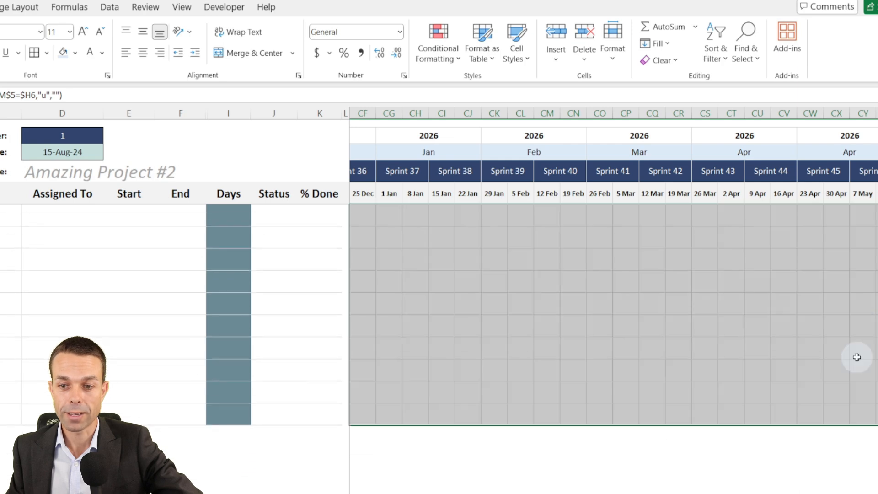
right_click(669, 222)
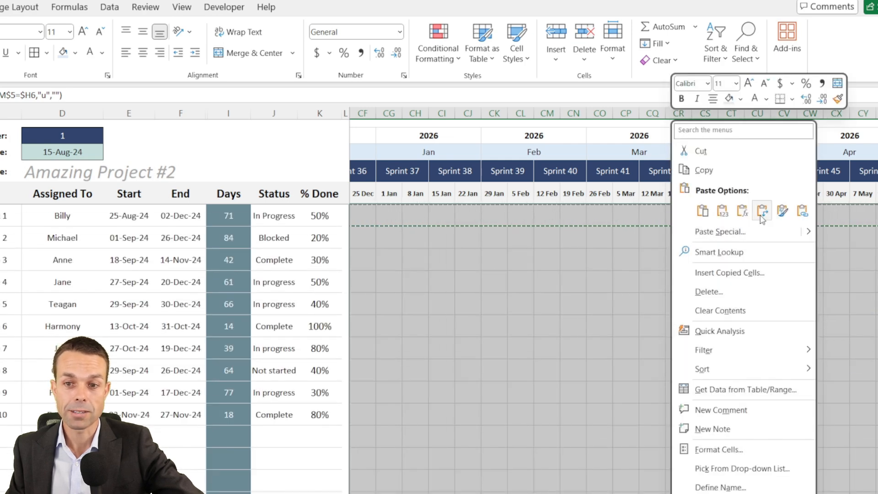
left_click(742, 212)
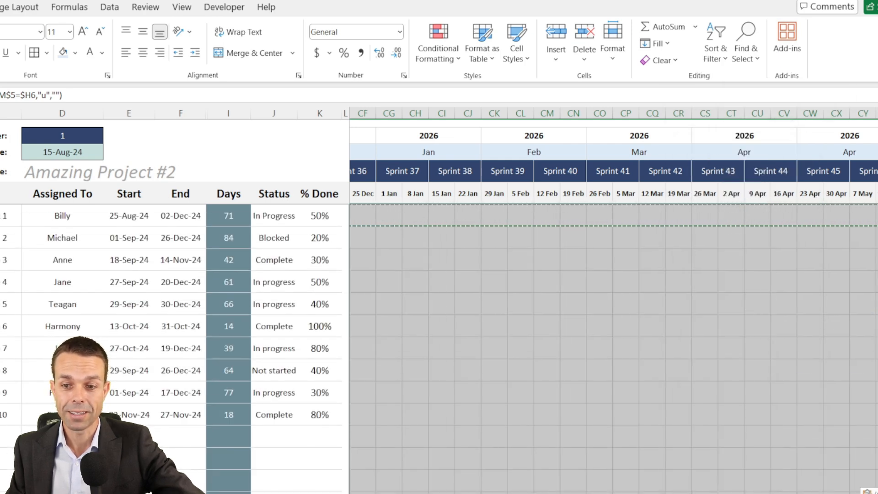
Step: Make the timeline grid's end markers bold and centre them horizontally and vertically in their cells
scroll(761, 304, "left", 5)
scroll(778, 290, "left", 15)
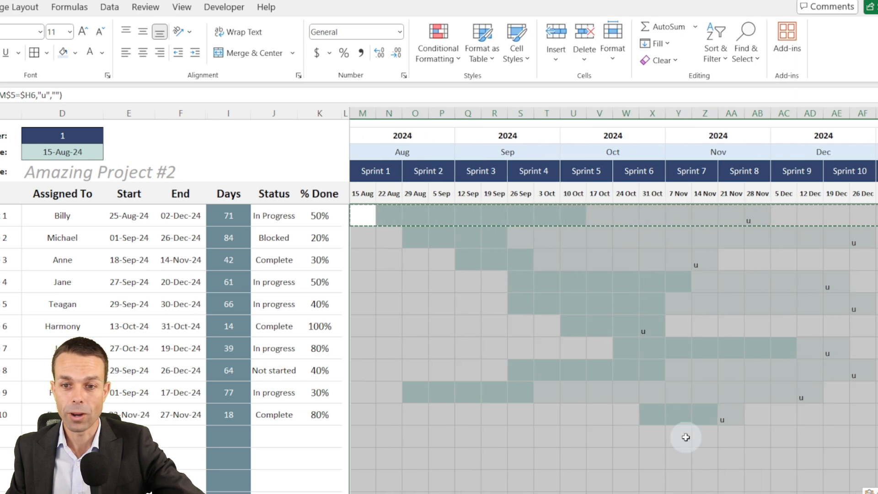
left_click(143, 31)
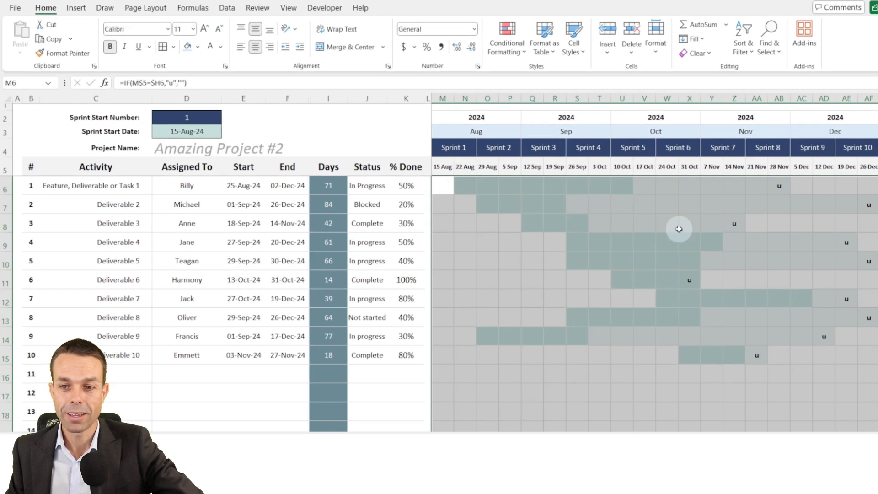
left_click(765, 273)
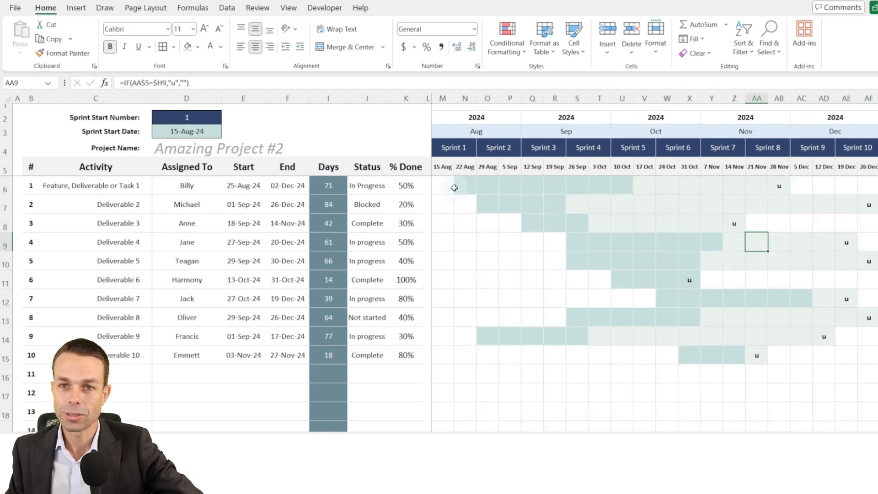
Step: Set the font of the whole timeline grid from M6 to Wingdings so the end markers become diamonds
left_click(444, 184)
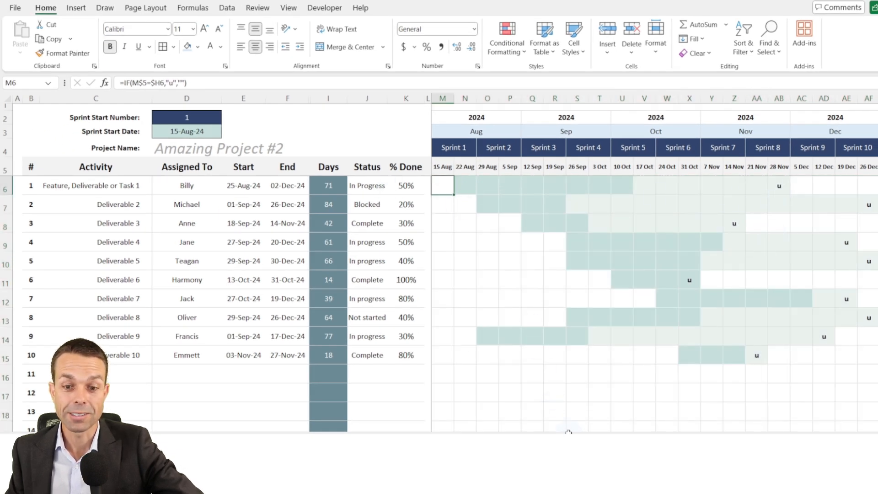
key("ctrl+shift+Right")
key("ctrl+shift+Down")
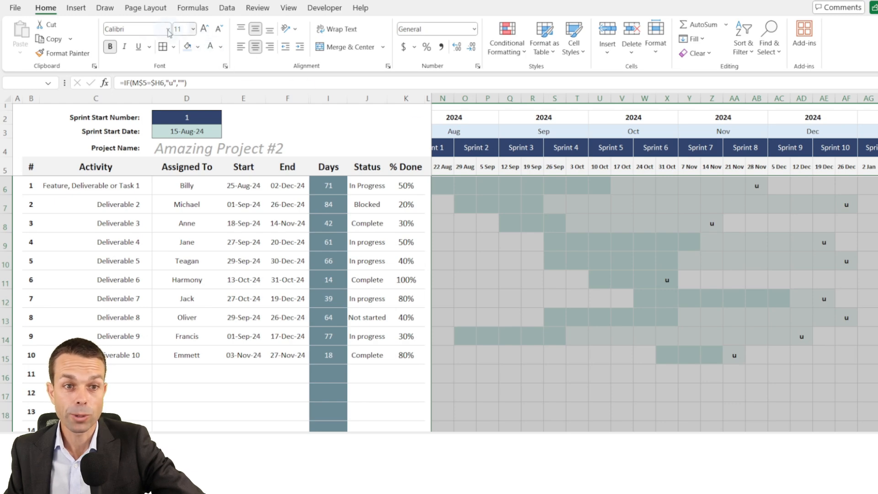
left_click(147, 28)
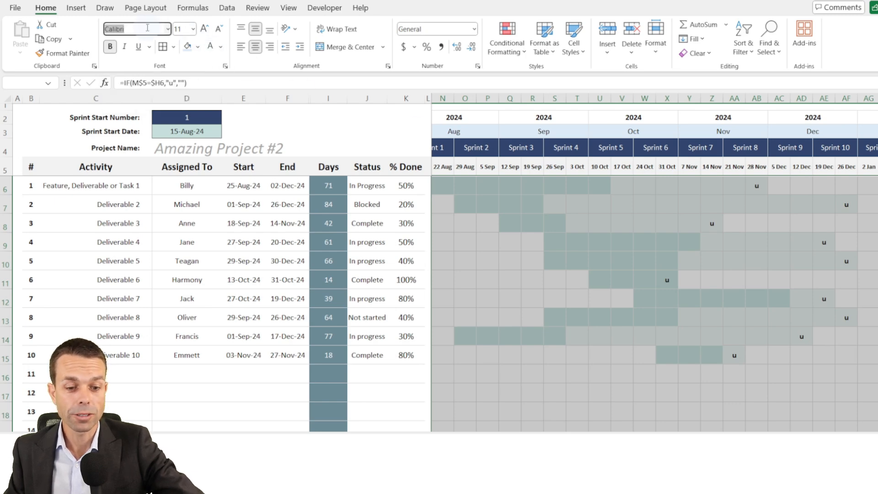
type("Wingdings")
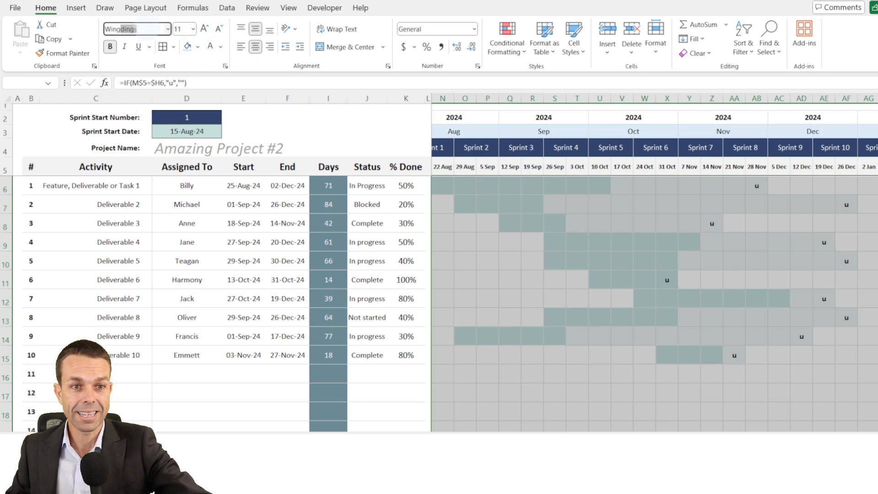
key("Return")
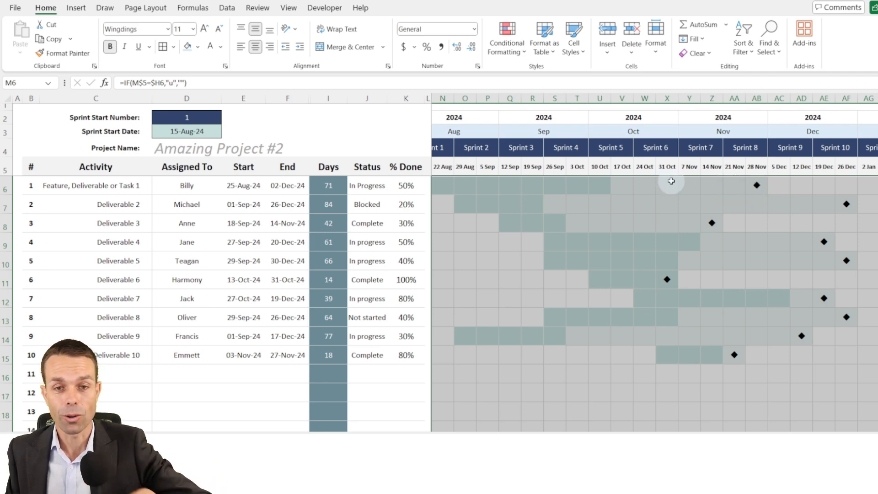
Step: Try the Webdings font on the timeline grid's end markers
left_click(145, 28)
type("Web")
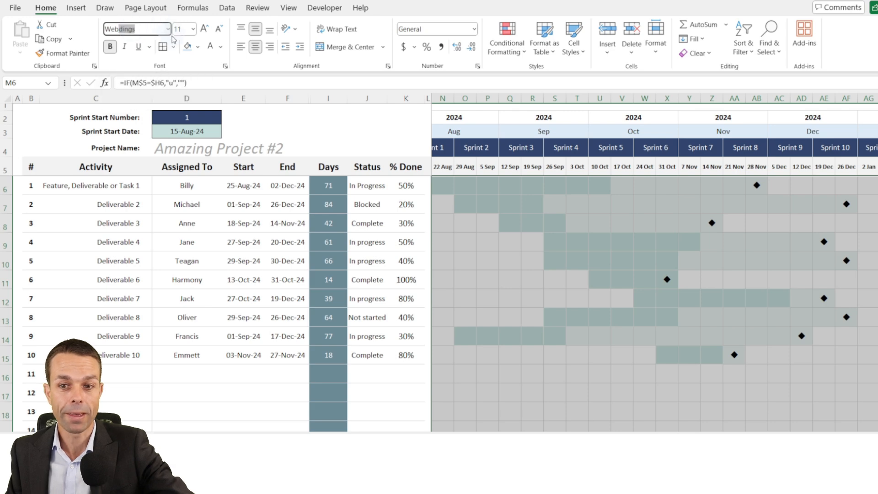
key("Tab")
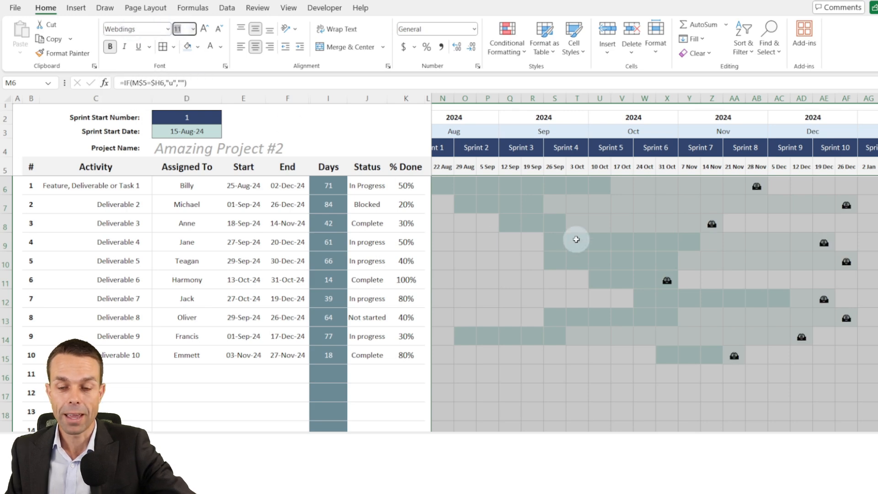
Step: Try the marker letter "n" by changing N6 to =IF(N$5=$H6,"n","") and pasting it as formulas only over the timeline grid
left_click(437, 186)
left_click(168, 82)
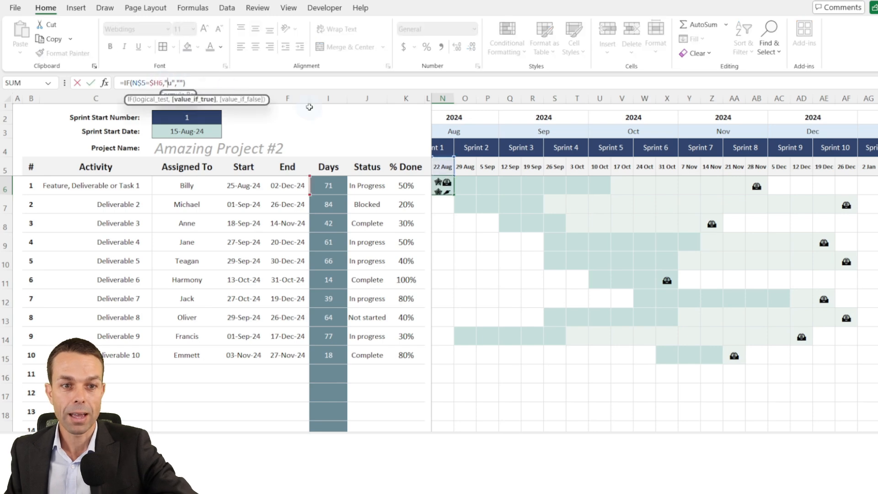
type("n")
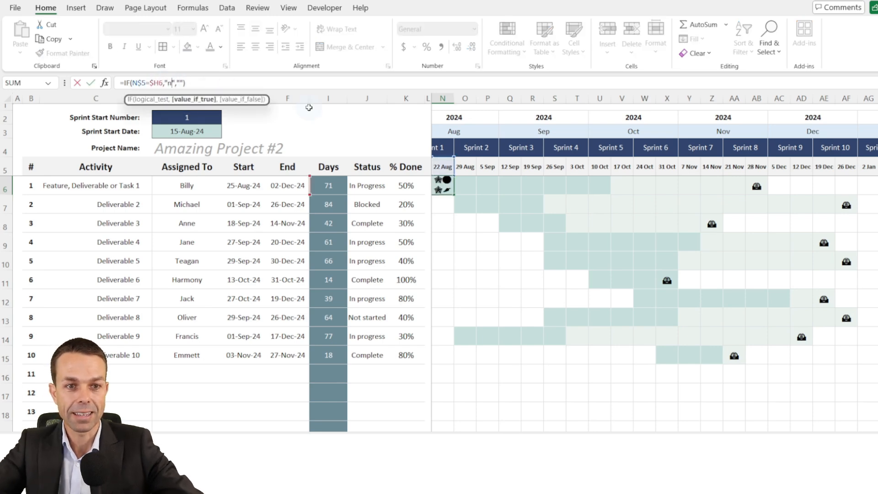
key("ctrl+Return")
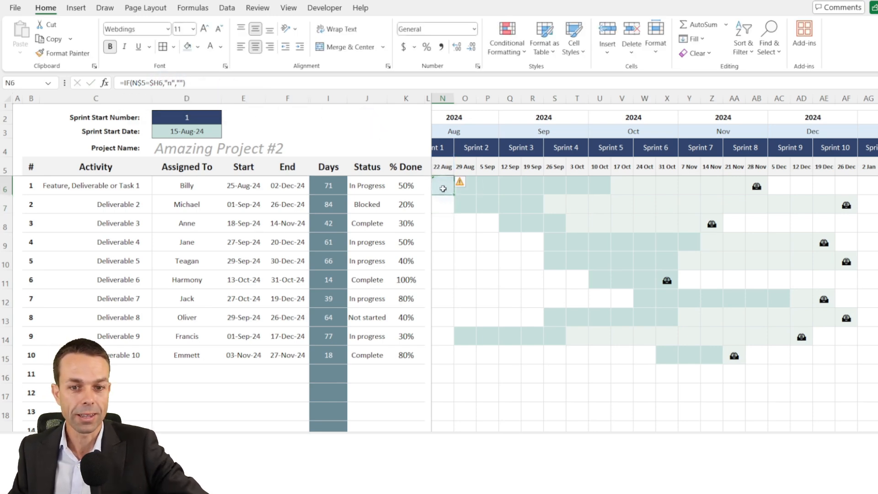
key("ctrl+c")
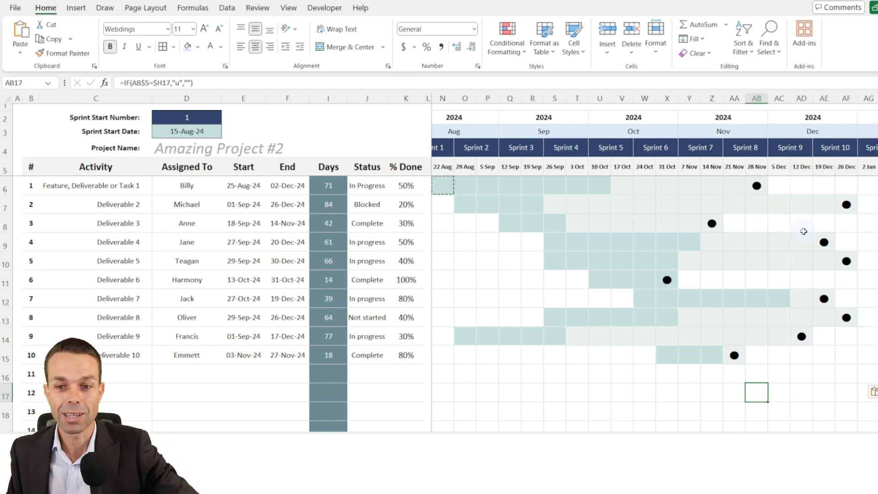
key("ctrl")
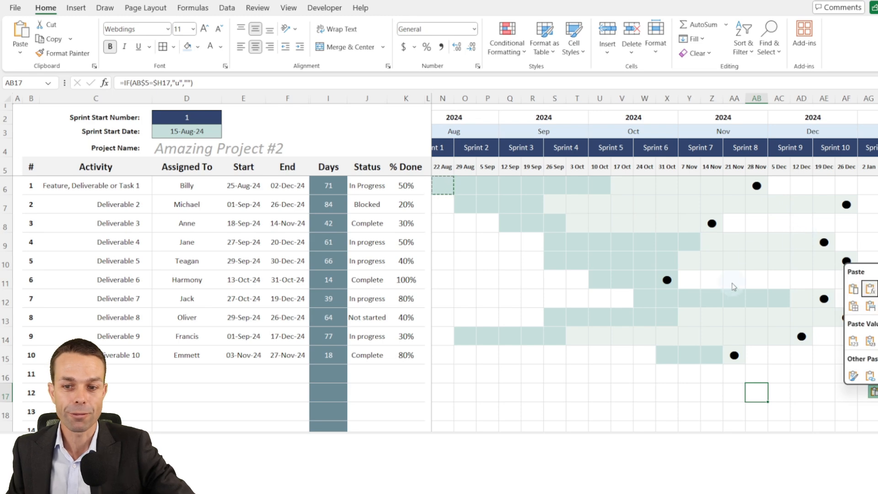
key("ctrl")
Step: Undo the "n" marker formulas and the Webdings font in the timeline grid, and clear the copy selection
key("ctrl+z")
key("ctrl+v")
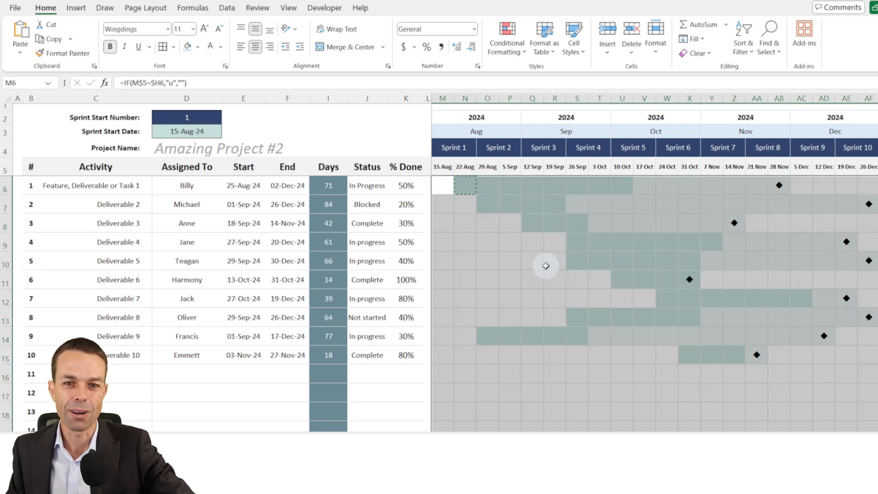
left_click(490, 249)
key("Escape")
Step: Start a new formula-based conditional formatting rule on cell M6 with the formula =AND($J6="Complete", M$5 = $H6)
left_click(443, 185)
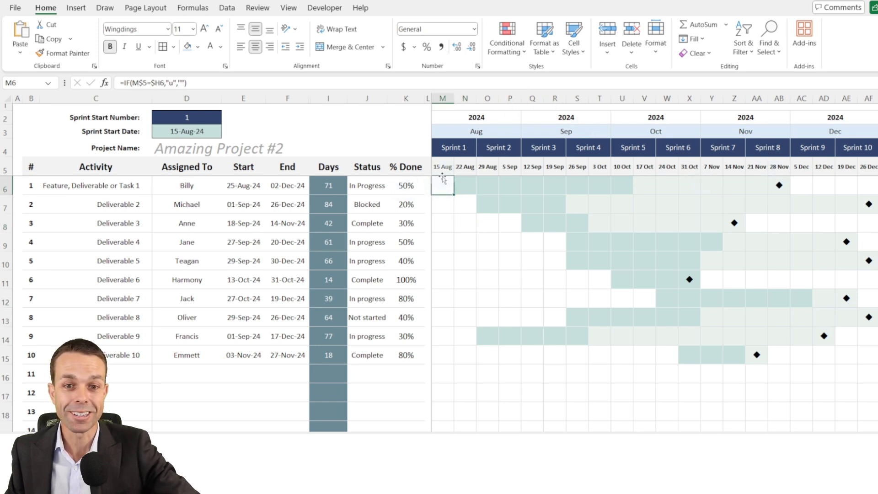
left_click(506, 41)
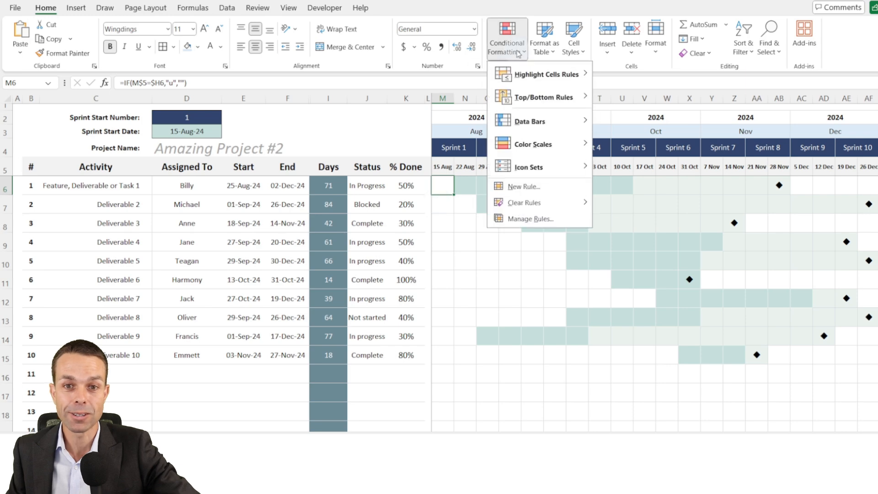
left_click(530, 220)
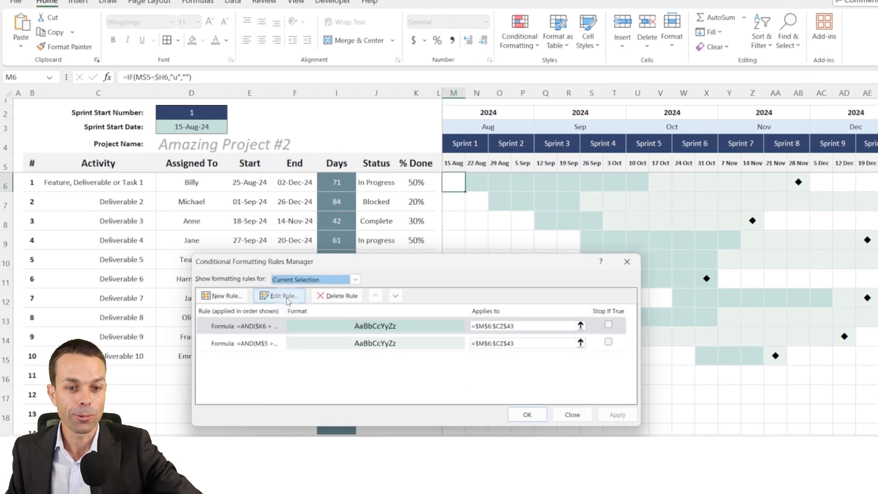
left_click(213, 280)
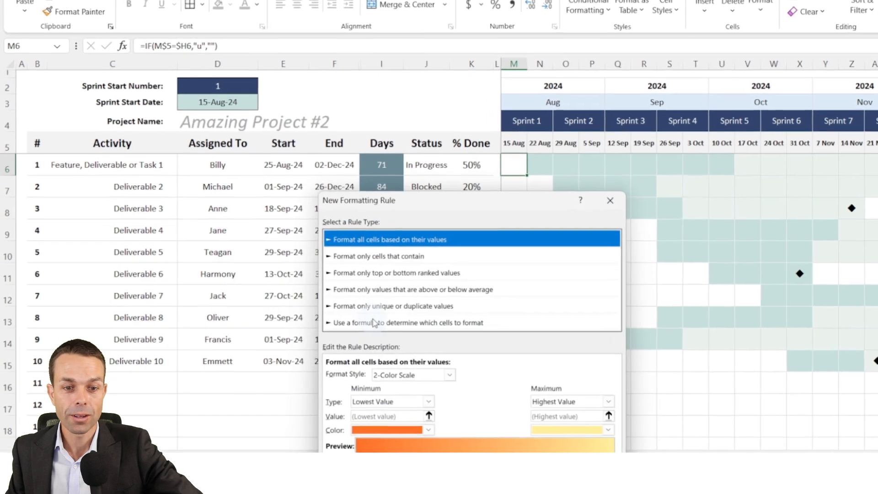
left_click(400, 322)
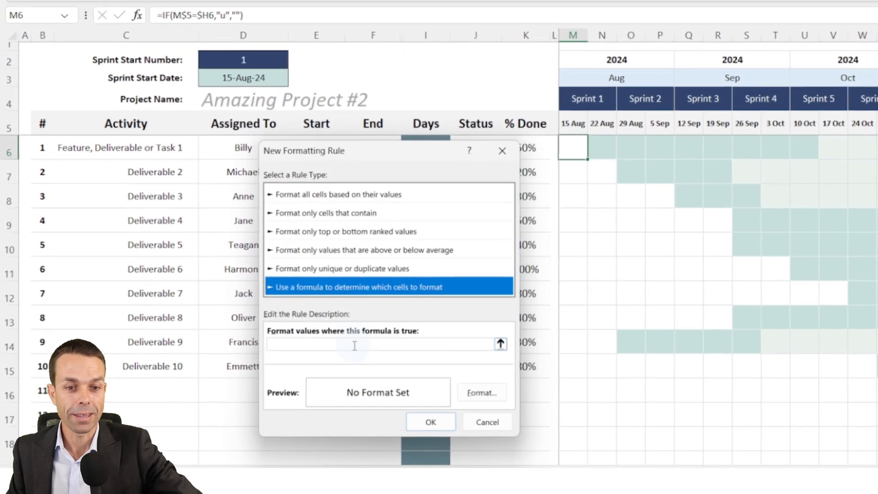
type("=AND($J6=\"Complete\", M$5 = $H6)")
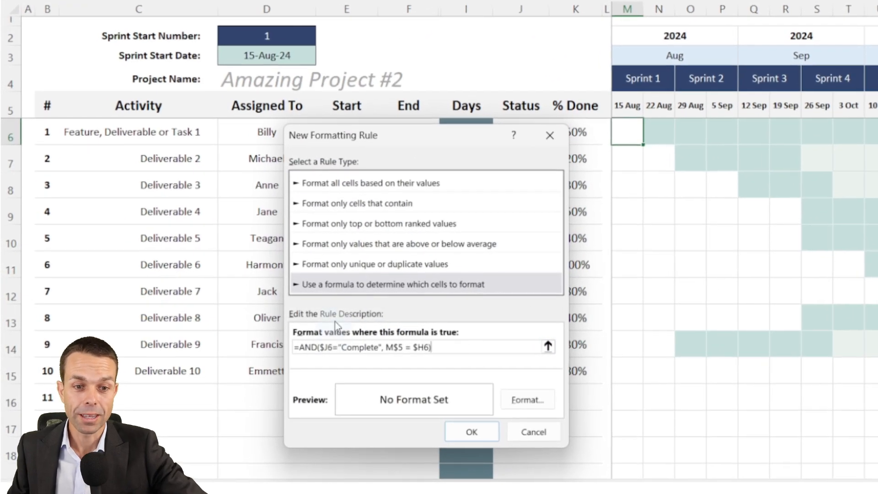
Step: Give the new completion rule a pale gold fill and confirm the rule
left_click_drag(405, 148, 397, 198)
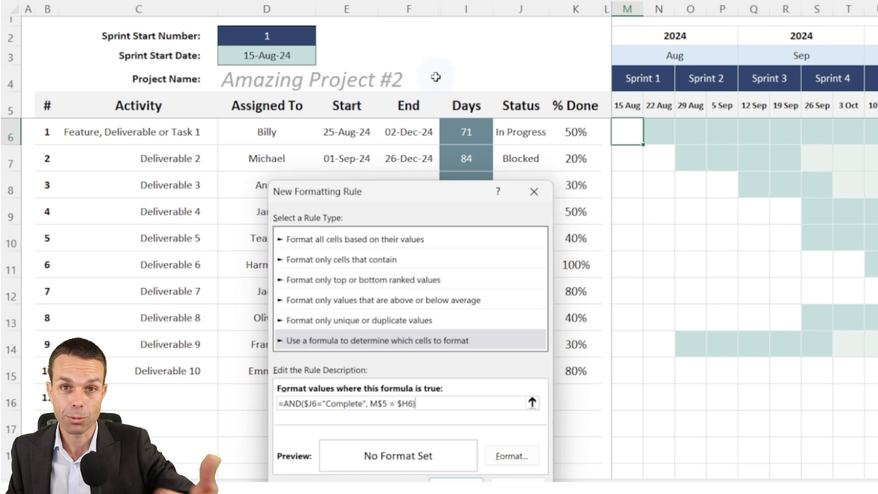
left_click(511, 456)
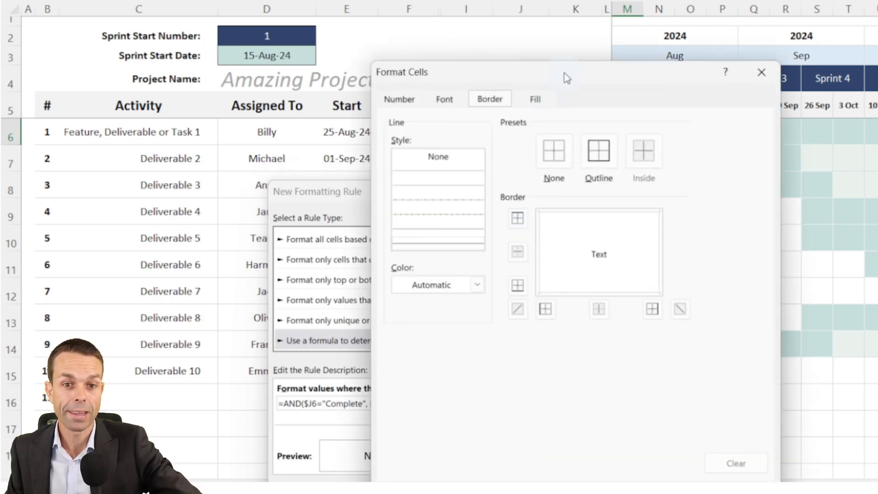
left_click_drag(564, 78, 490, 54)
left_click(484, 57)
left_click(443, 126)
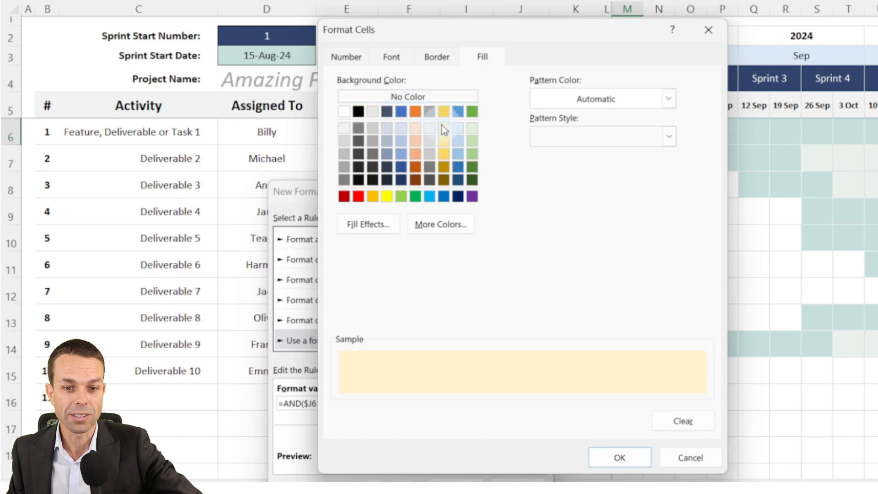
key("Escape")
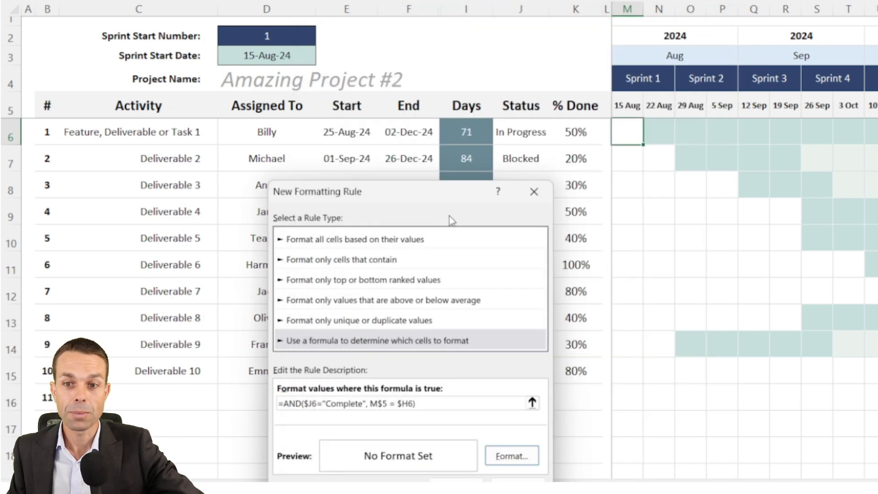
left_click_drag(434, 196, 426, 71)
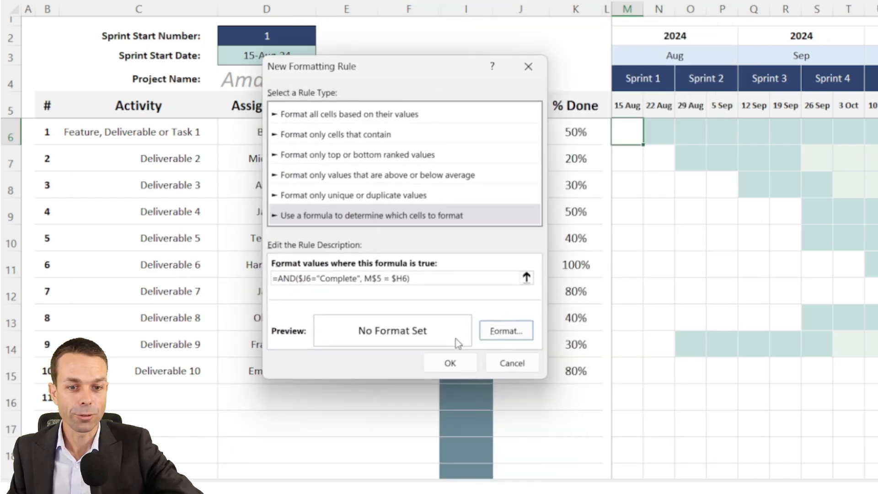
left_click(457, 362)
Step: Extend the completion rule's range to =$M$6:$CZ$43 by copying another rule's range, apply it, and close the rules manager
left_click(727, 353)
key("ctrl+c")
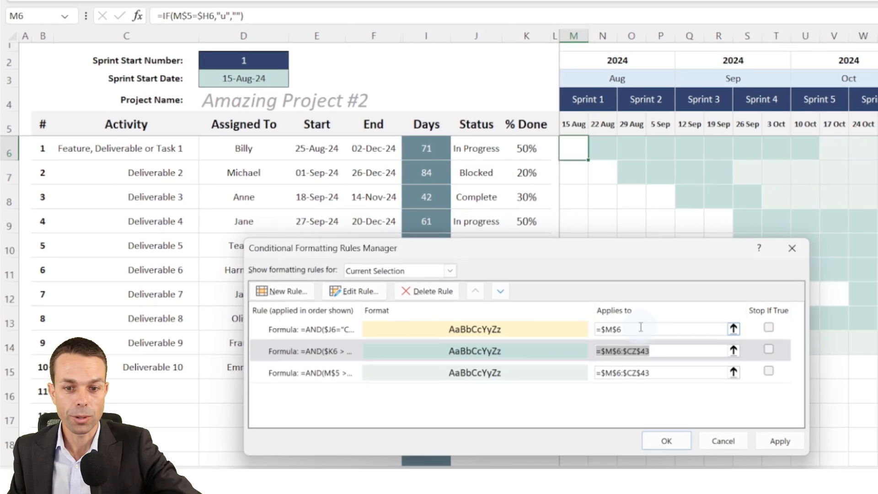
left_click(641, 329)
key("ctrl+v")
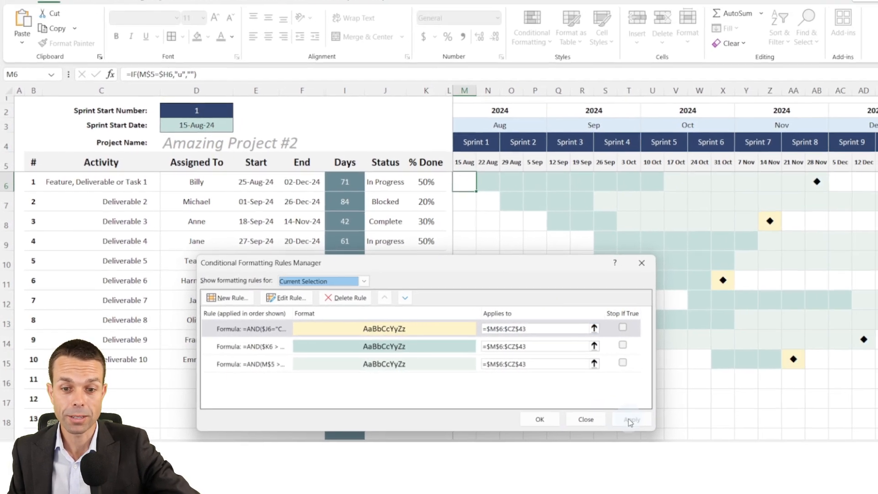
left_click(696, 429)
left_click_drag(520, 265, 461, 277)
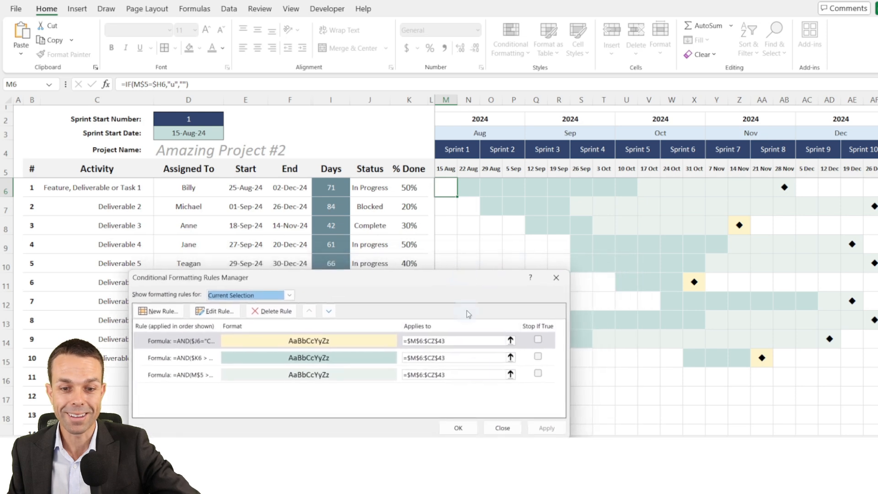
left_click(460, 428)
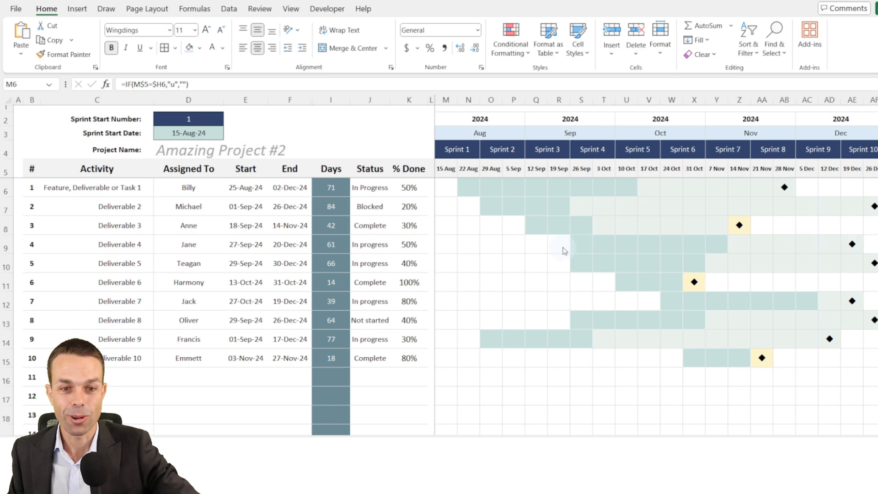
Step: Set the status of Deliverable 4 to Complete to test the completion highlight
left_click(370, 246)
left_click(396, 248)
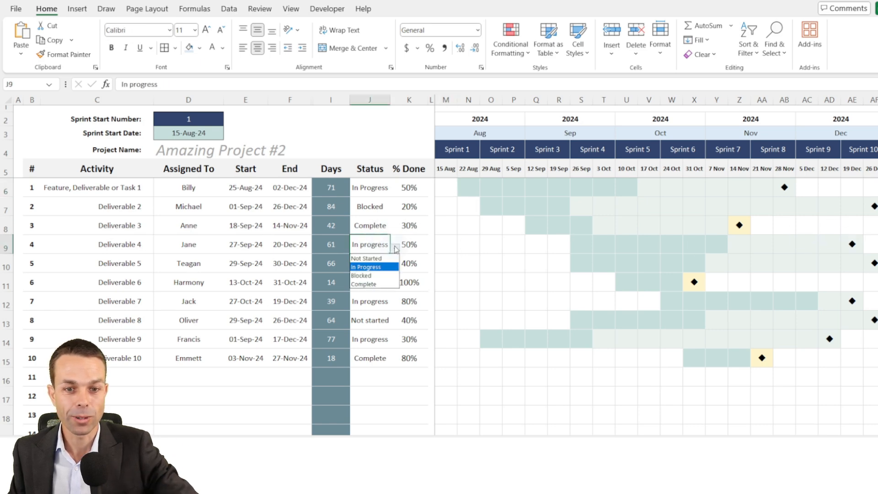
left_click(365, 284)
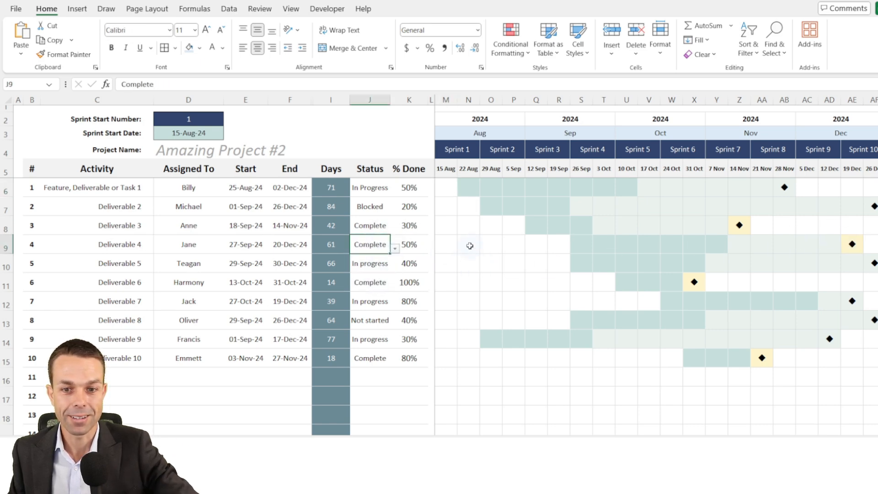
Step: Set the percent done of the first task to 10% and of Deliverable 4 to 30%
left_click(407, 187)
type("10")
left_click(408, 245)
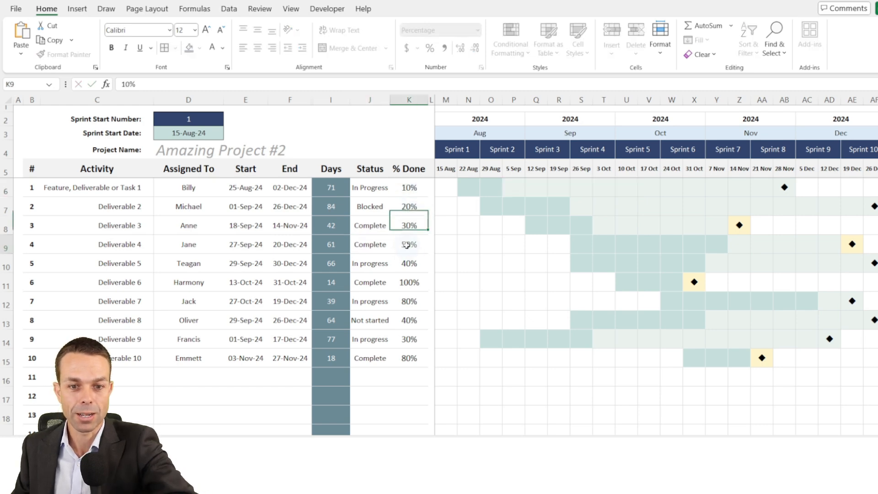
type("30")
left_click(420, 276)
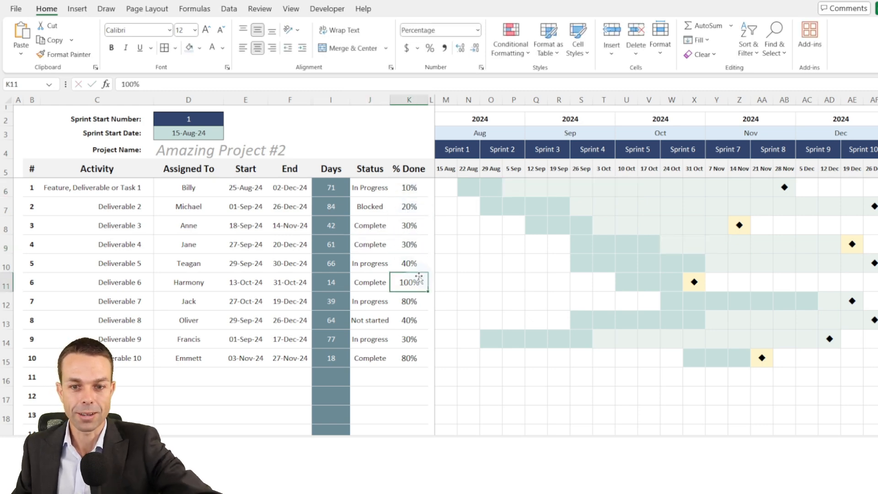
Step: Set the percent done of Deliverable 4 to 100%
left_click(407, 253)
type("100")
left_click(357, 222)
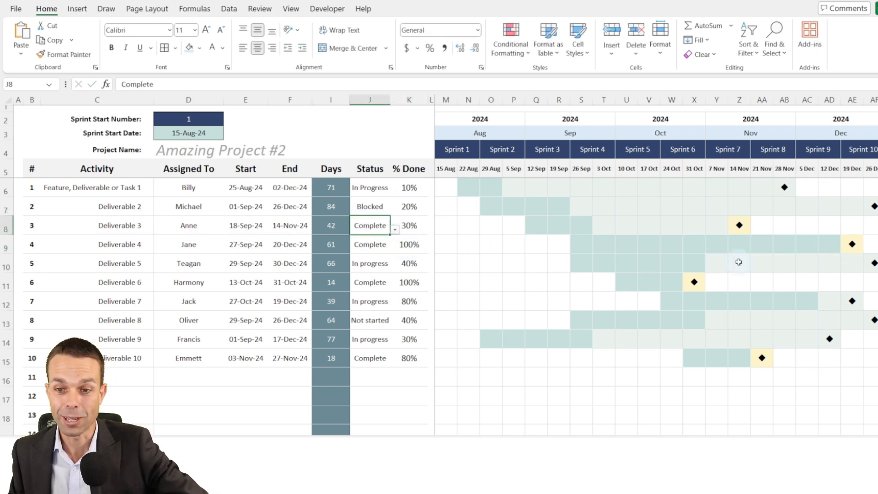
Step: Create a formula-based conditional formatting rule on cell M6 with =AND($J6="Blocked",$K6>0,M$5<=($G6+($H6-$G6)*$K6),M$5>=$G6)
left_click(447, 188)
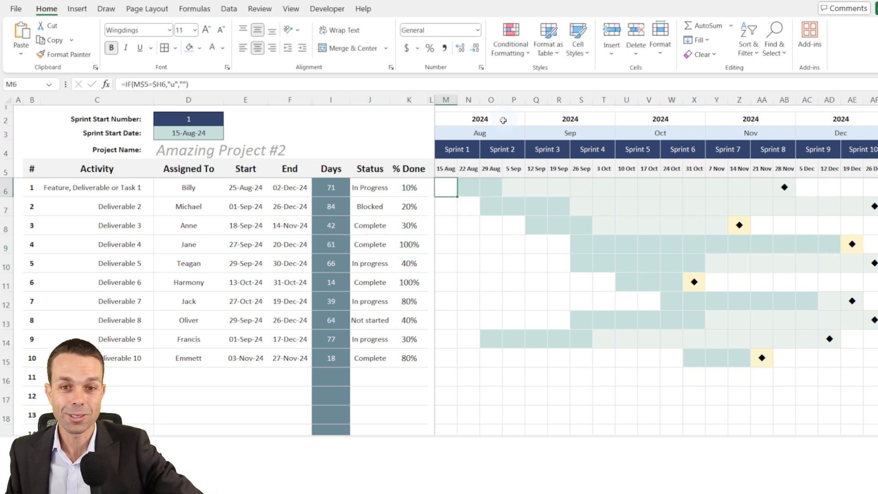
left_click(516, 46)
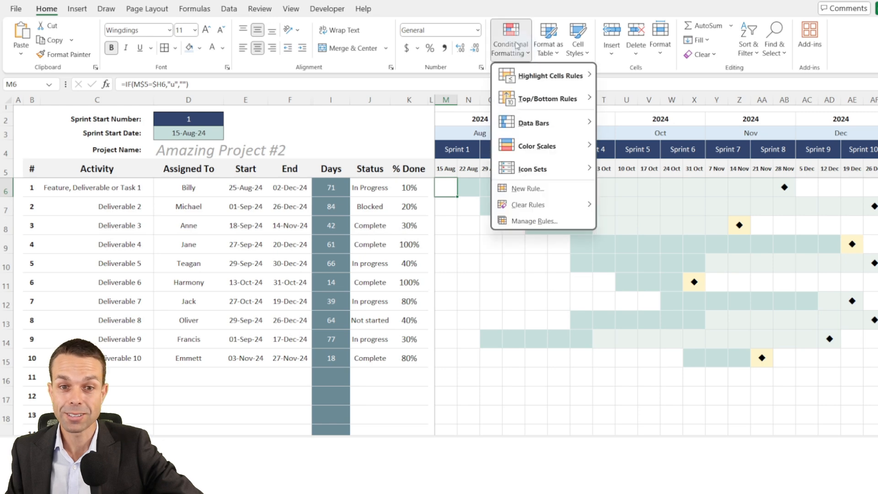
left_click(533, 221)
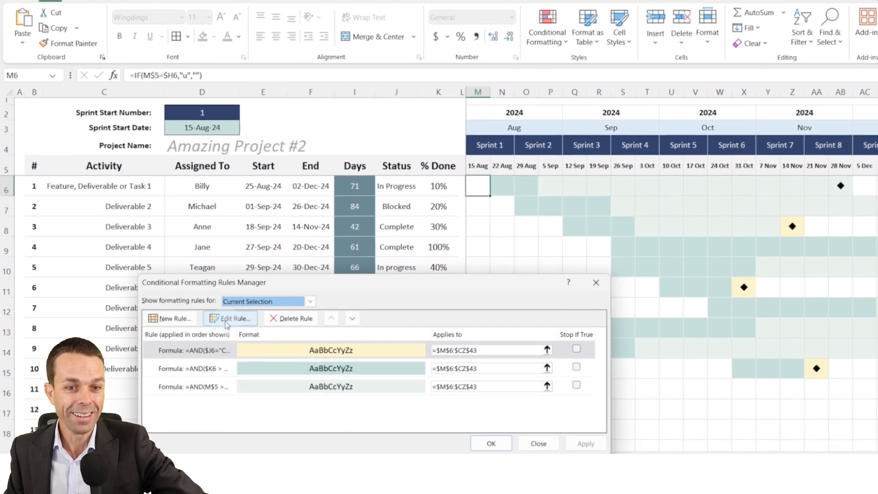
left_click(178, 323)
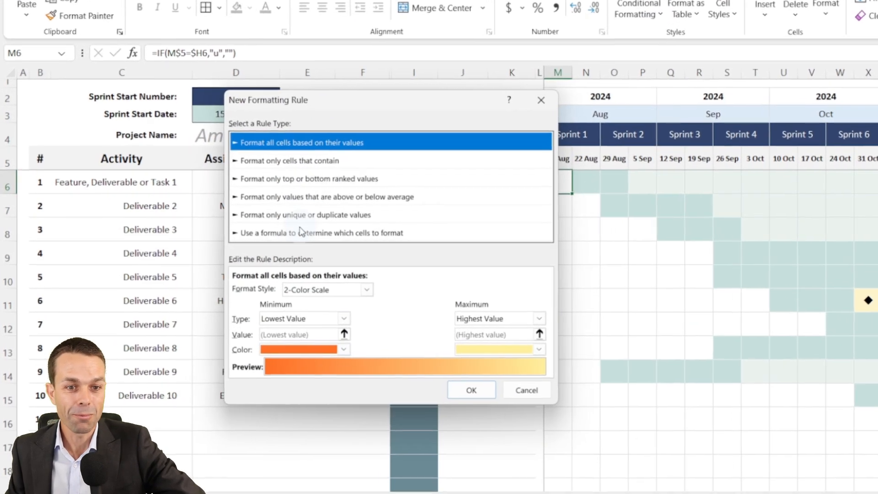
left_click(274, 230)
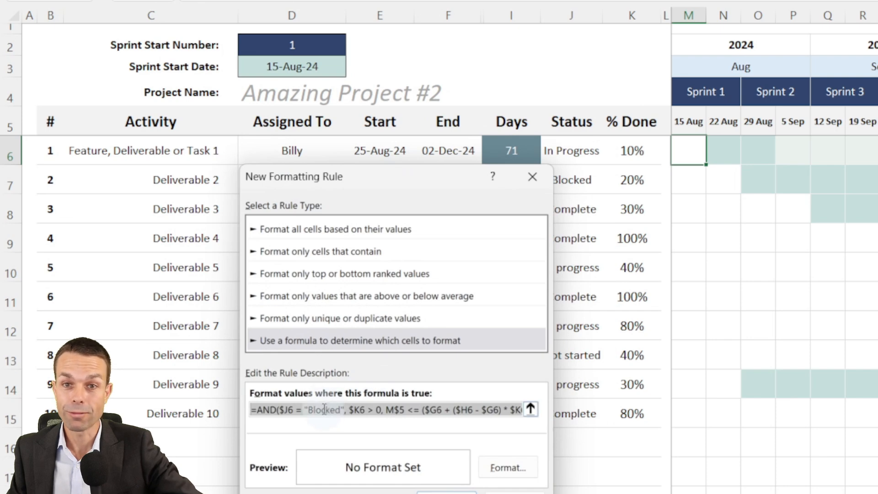
left_click(323, 408)
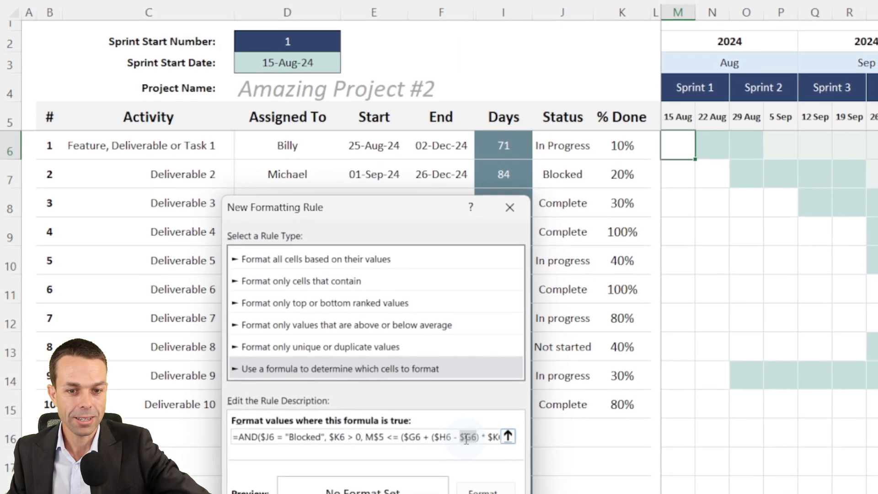
left_click_drag(442, 433, 478, 414)
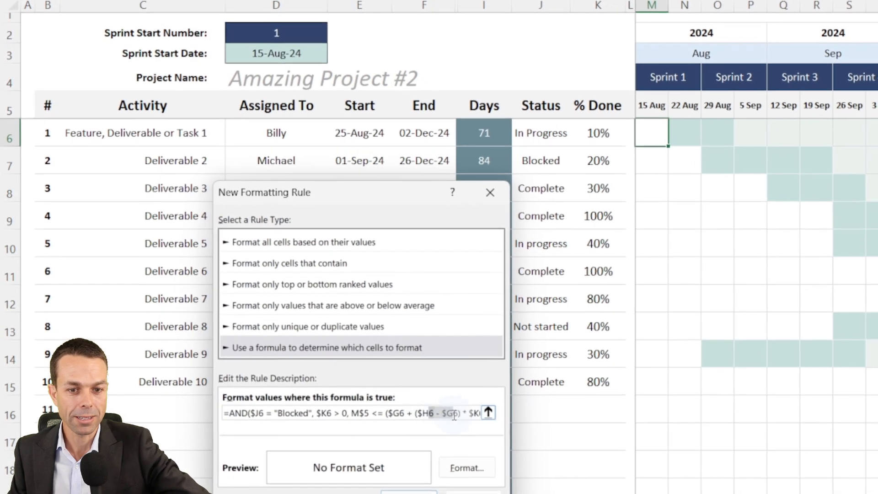
left_click(431, 413)
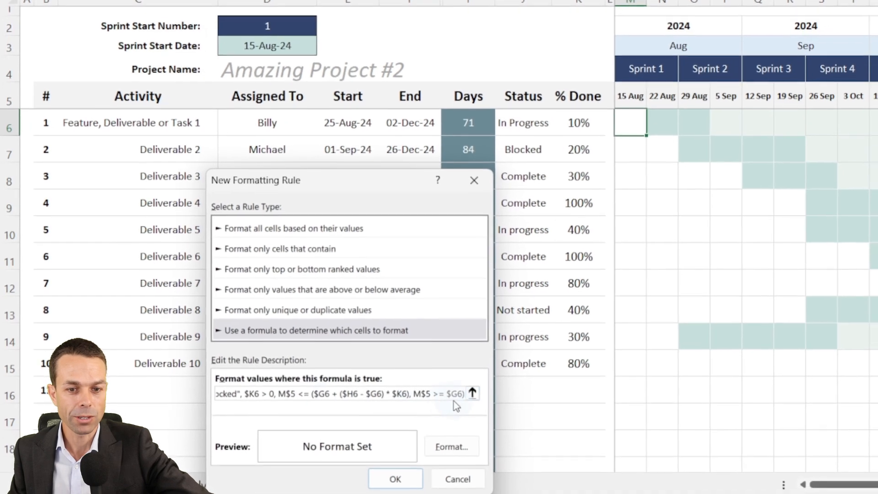
Step: Give the new Blocked rule a custom orange fill of #F8CBAD and confirm the rule
left_click(451, 446)
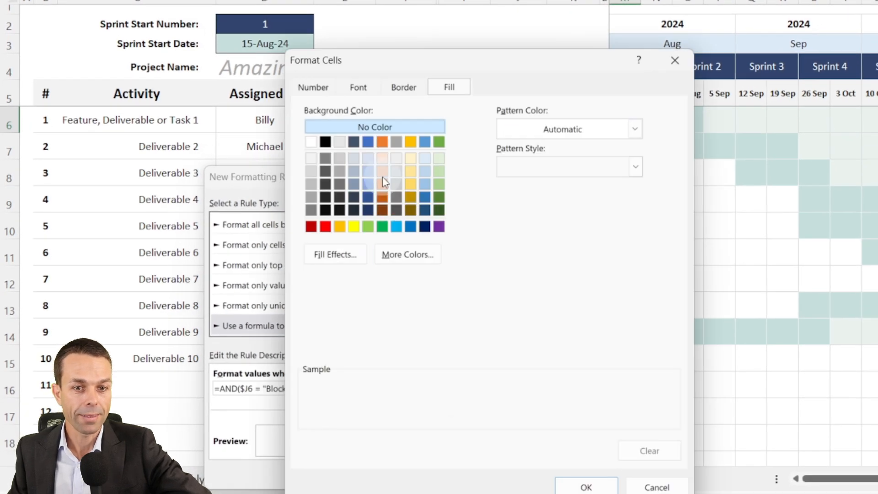
left_click(381, 157)
left_click(408, 254)
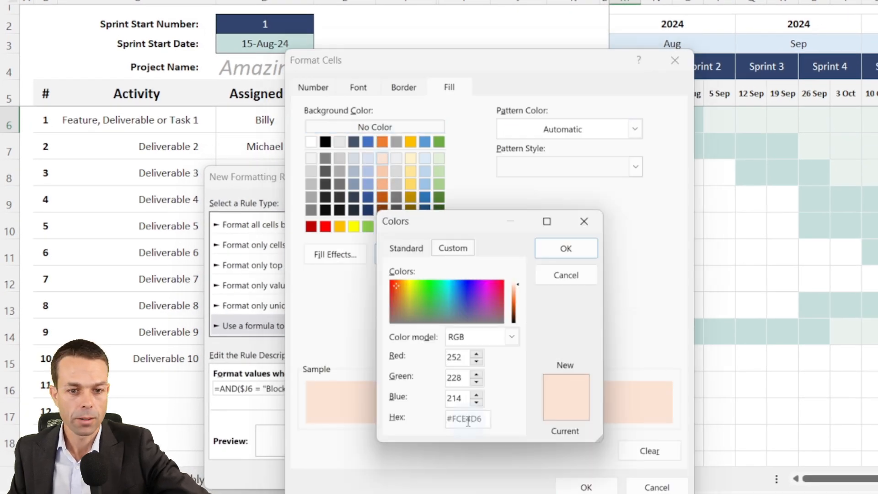
double_click(469, 419)
type("#F8CBAD")
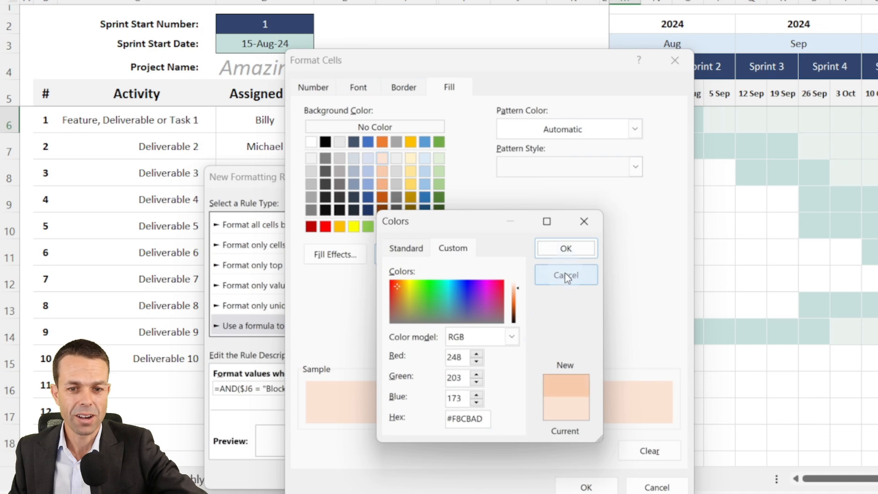
left_click(562, 251)
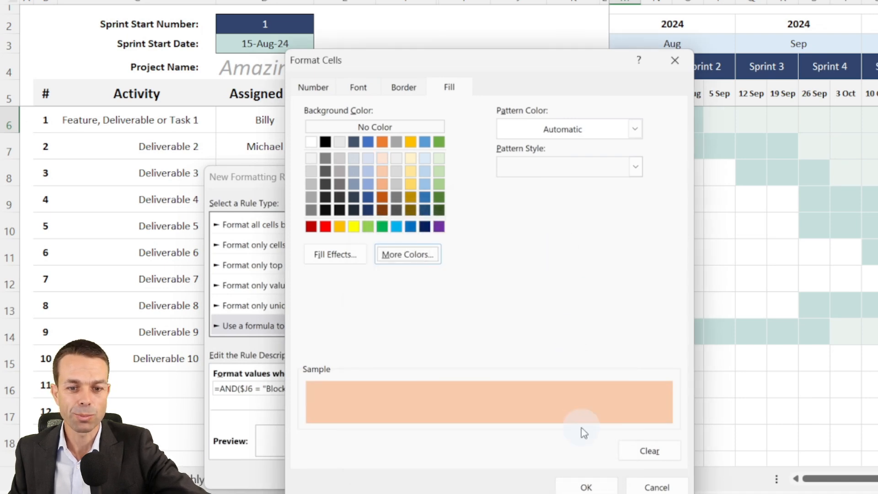
left_click(586, 486)
left_click_drag(377, 185, 420, 81)
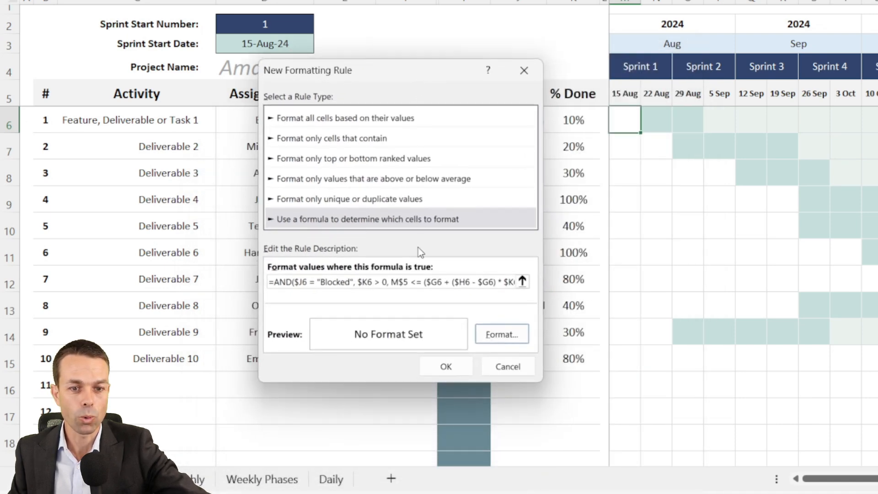
left_click(445, 364)
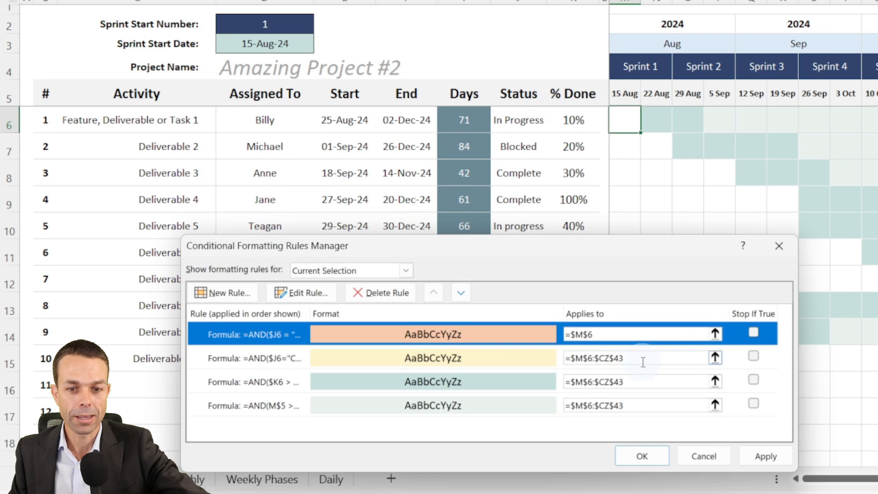
Step: Extend the Blocked rule's range to =$M$6:$CZ$43 by copying the completion rule's range, apply it, and close the rules manager
left_click(524, 362)
key("ctrl+c")
left_click(533, 334)
key("ctrl+v")
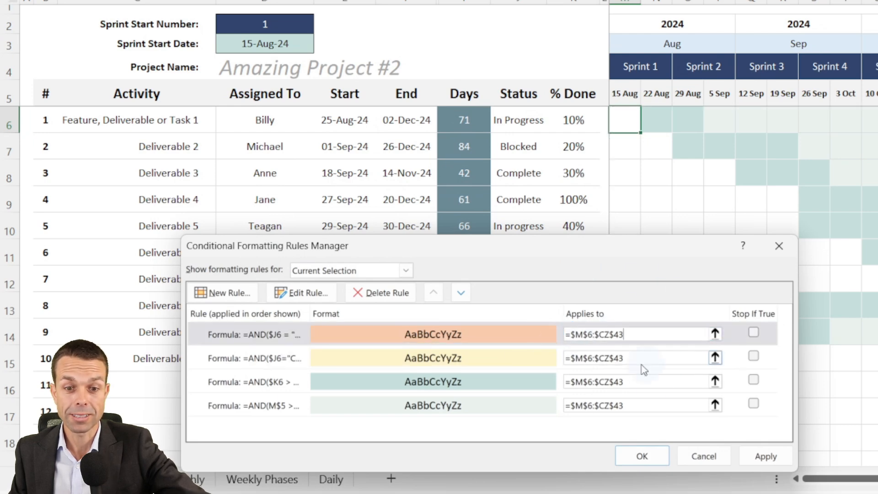
left_click(766, 456)
left_click(640, 456)
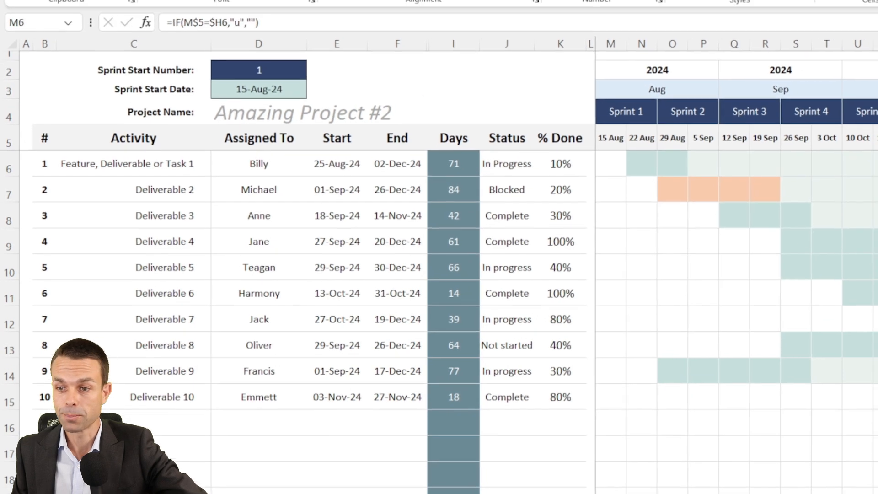
Step: Draft the Blocked rule's formula in empty cell I3 to examine its cell references, and discard the entry
left_click(485, 37)
type("=")
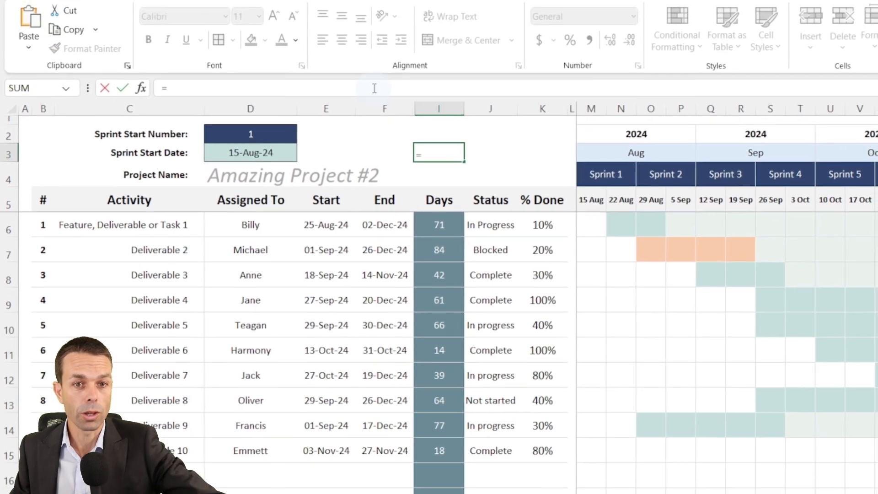
type("=AND($J6 = \"Blocked\", $K6 > 0, M$5 <= ($G6 + ($H6 - $G6) * $K6), M$5 >= $G6)")
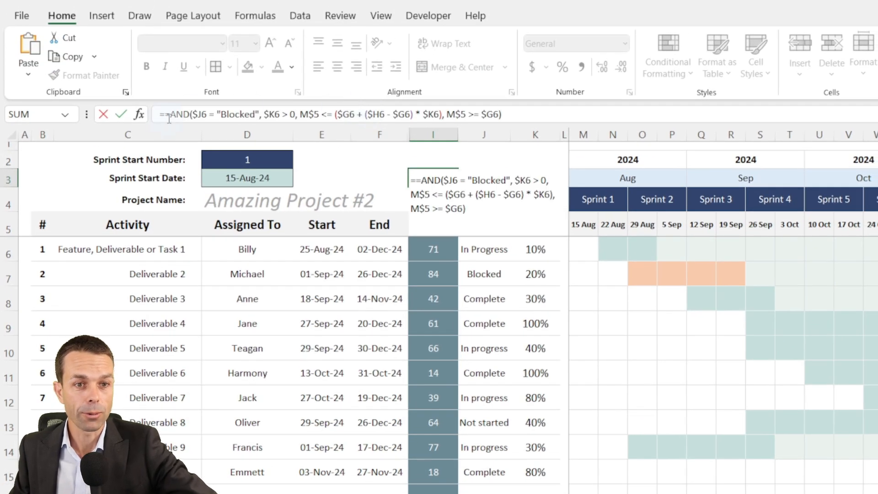
key("BackSpace")
key("ctrl+shift+u")
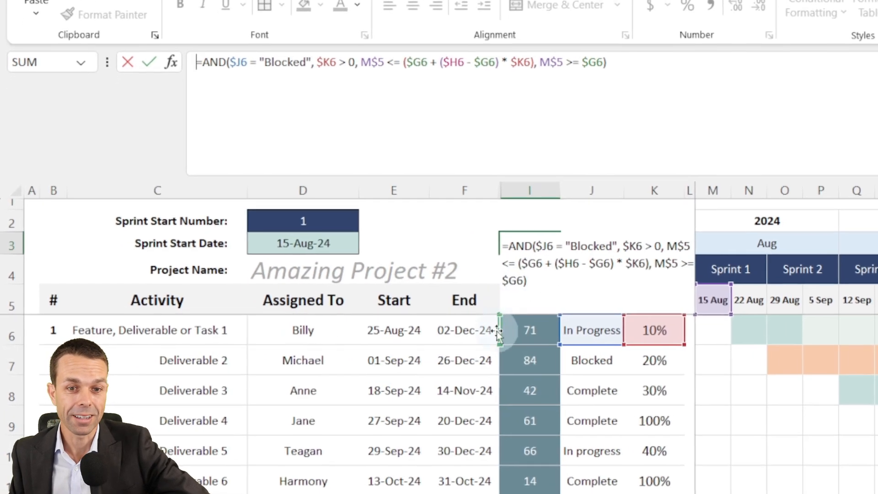
left_click(268, 61)
left_click_drag(679, 61, 200, 57)
left_click(340, 84)
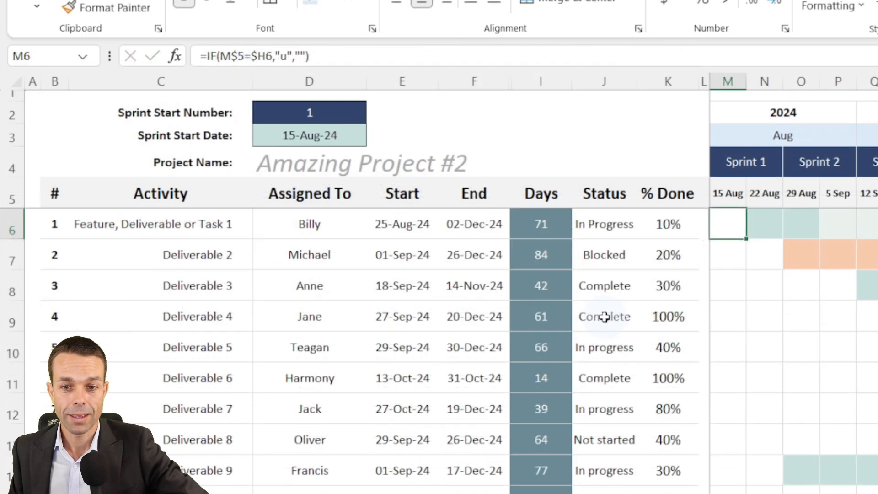
Step: Set the status of Deliverable 5 to Blocked to test the blocked highlight
left_click(600, 347)
left_click(645, 357)
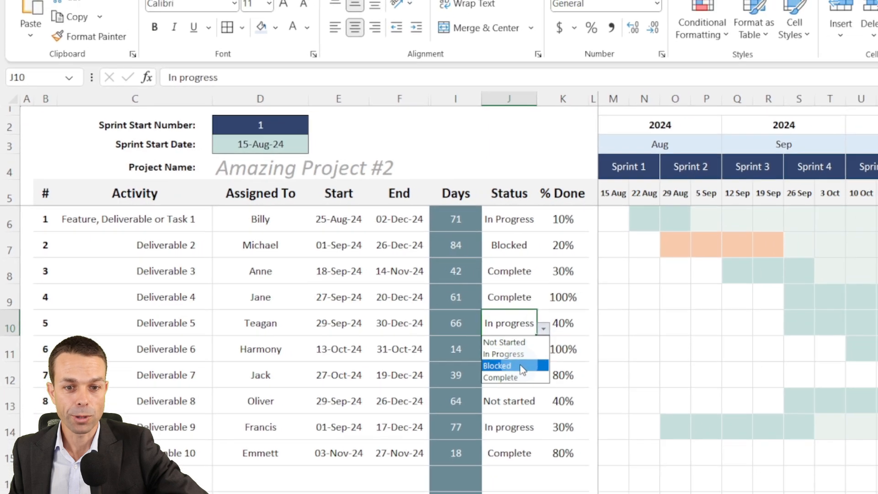
left_click(560, 402)
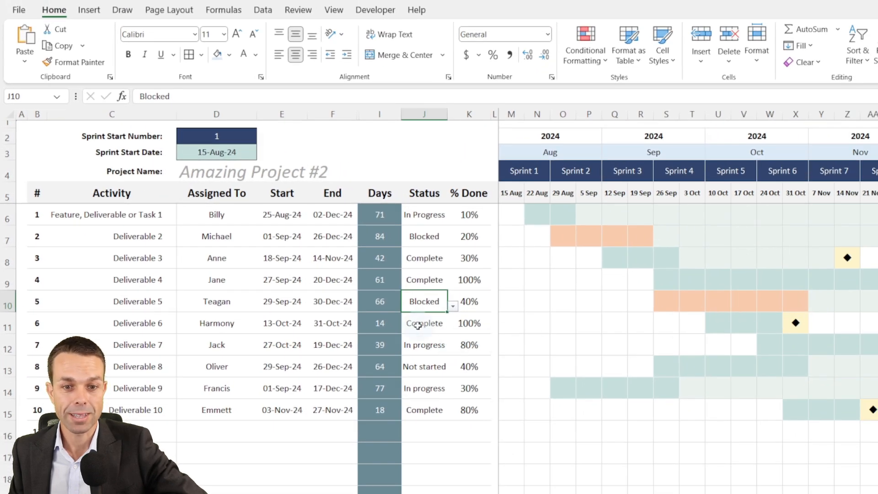
Step: Set the status of Deliverable 6 to Blocked and its percent done to 10%
left_click(418, 325)
left_click(457, 329)
left_click(441, 325)
left_click(453, 327)
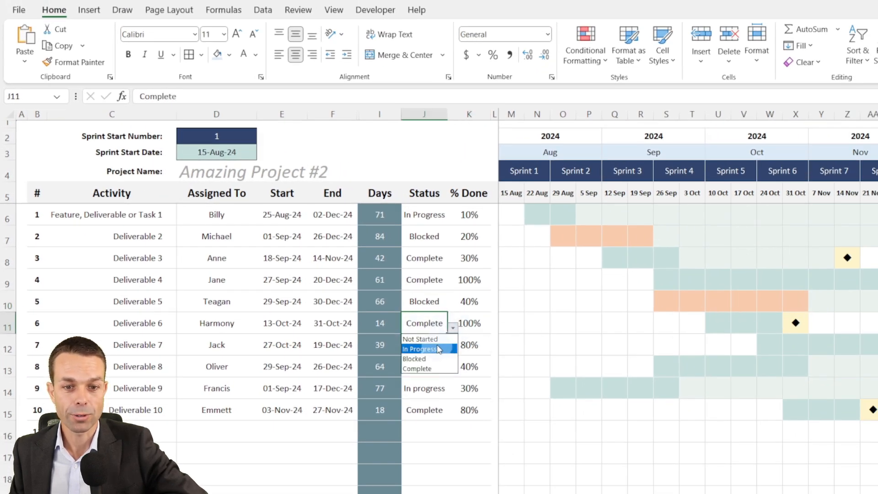
left_click(421, 359)
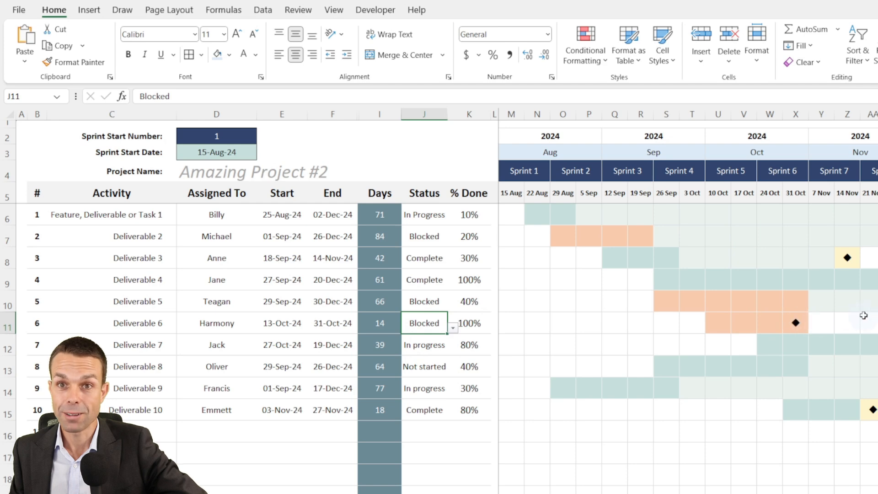
left_click(468, 323)
type("10")
left_click(545, 366)
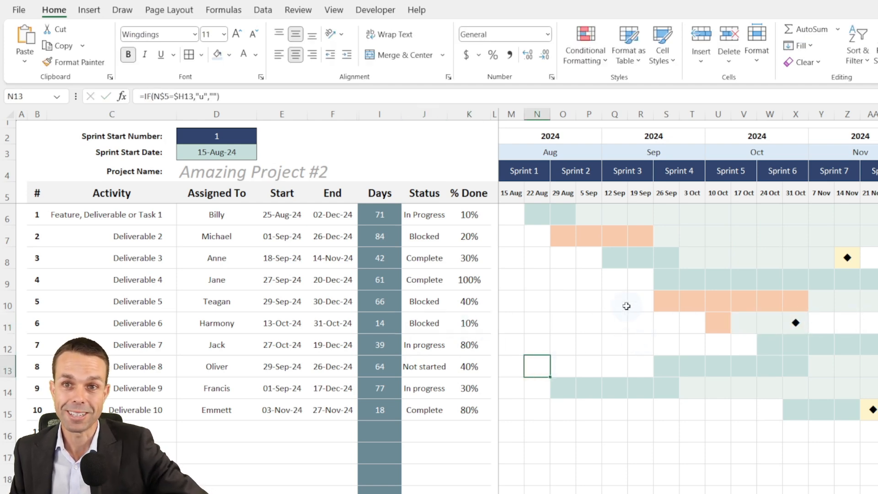
Step: Start a current-week conditional formatting rule on cell M6 with the formula =AND(TODAY()-M$5>=0,TODAY()-M$5<7,M$5=(TODAY()-(TODAY()-M$5)))
left_click(505, 216)
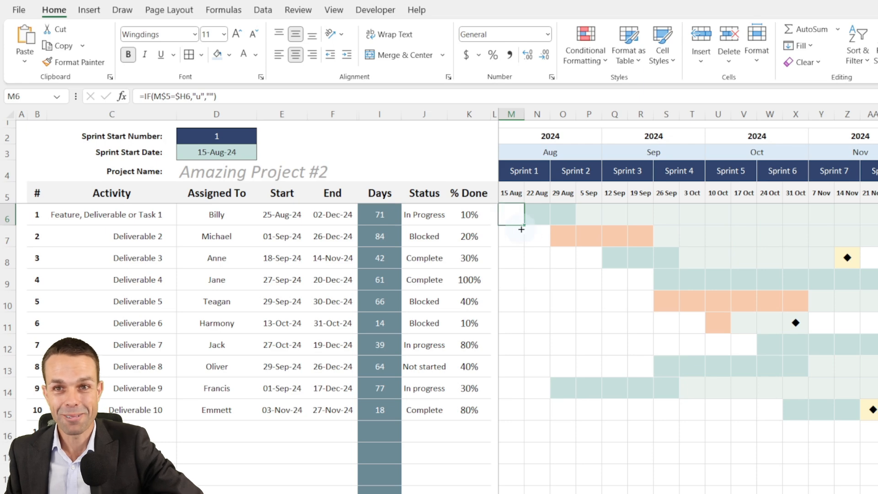
left_click(597, 57)
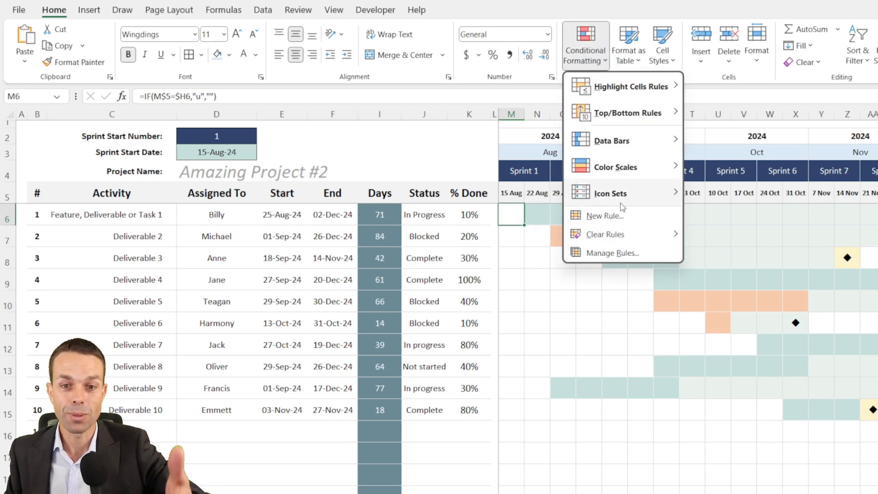
left_click(623, 252)
left_click_drag(308, 325, 331, 220)
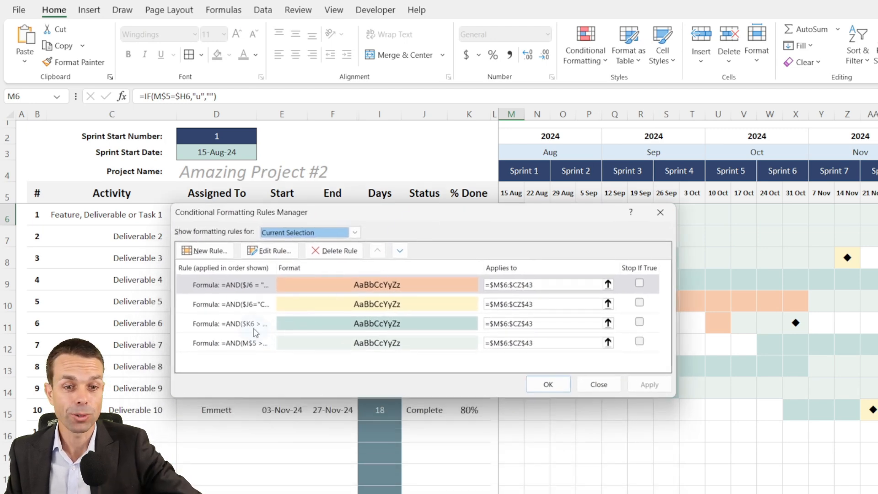
left_click(213, 251)
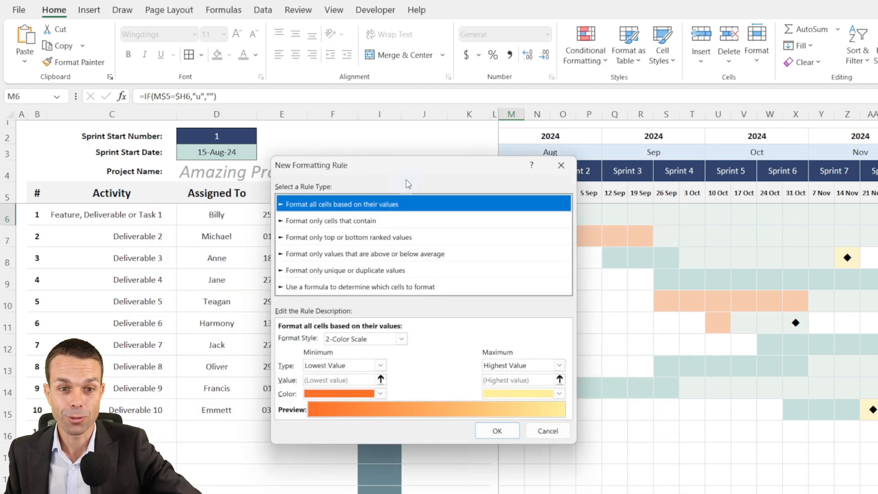
left_click(360, 287)
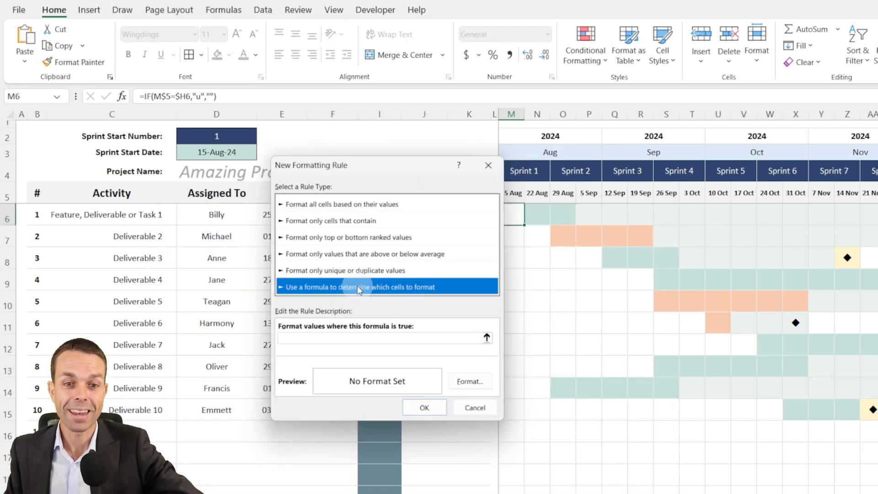
left_click(377, 339)
key("ctrl+v")
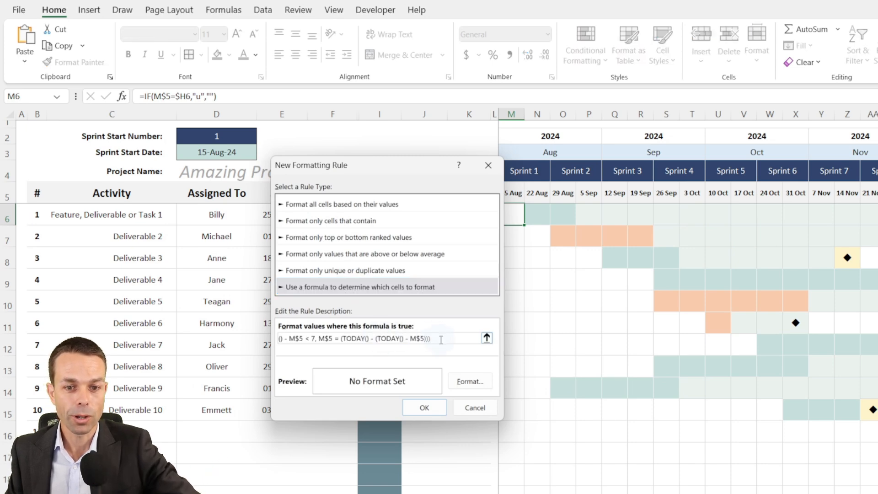
left_click_drag(337, 343, 207, 342)
left_click(363, 340)
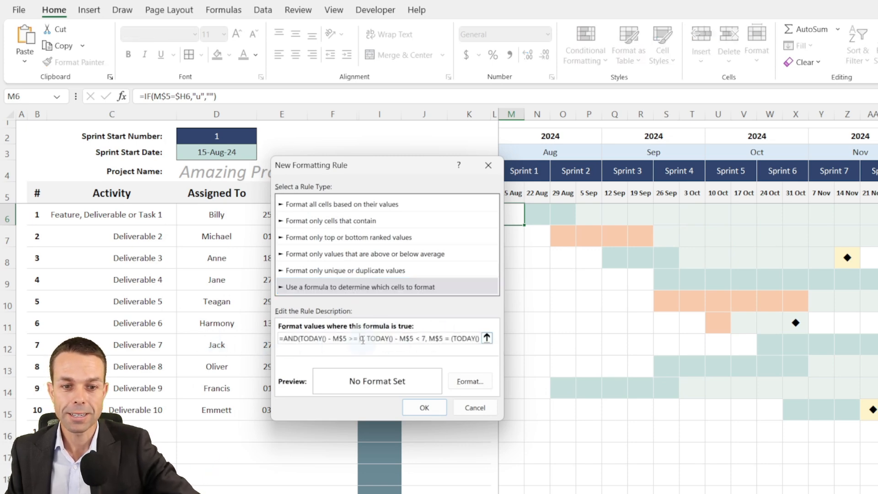
Step: Give the current-week rule a green left border as its format and finish creating the rule
left_click(471, 382)
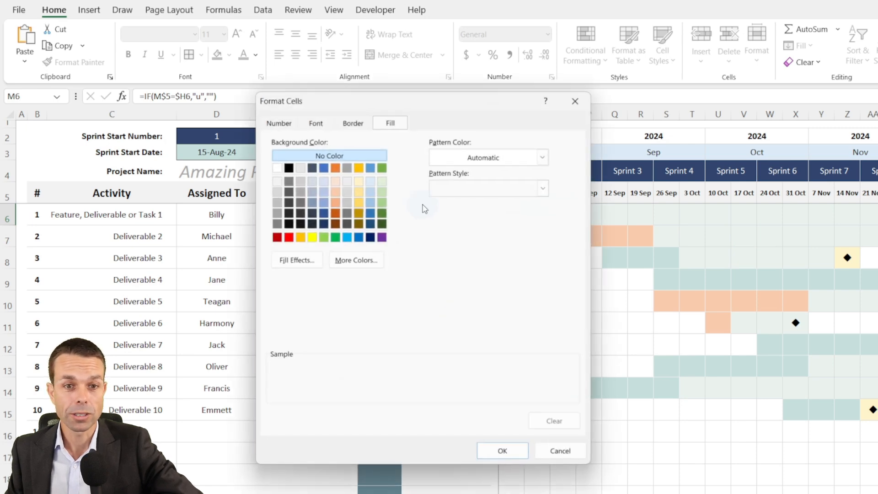
left_click(352, 125)
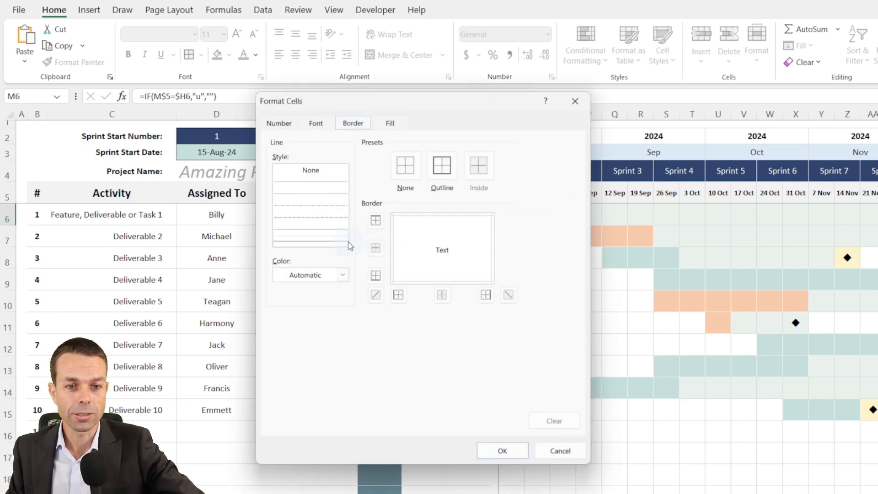
left_click(343, 275)
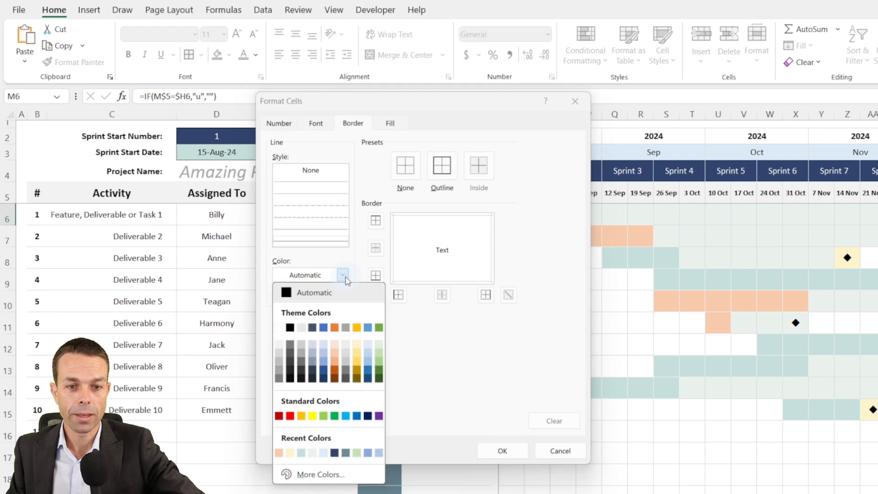
left_click(380, 369)
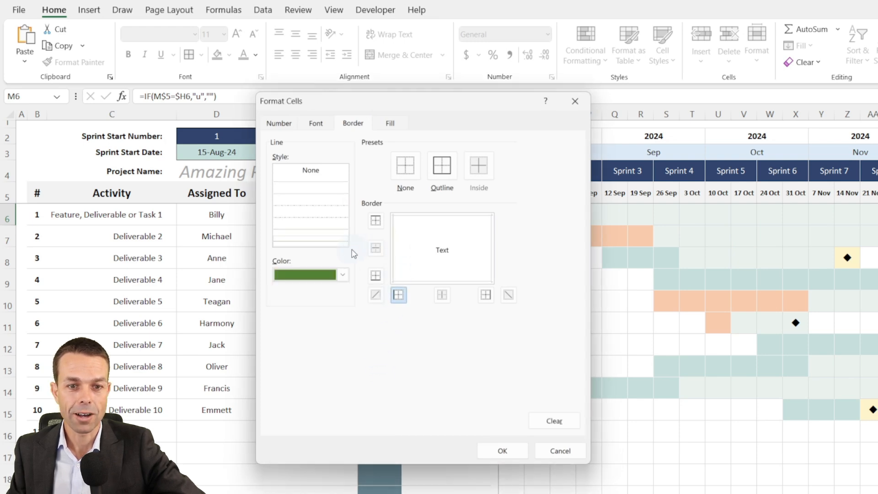
left_click(511, 455)
left_click(425, 409)
Step: Extend the current-week rule to the range =$M$6:$CZ$43, matching the Blocked rule's range, and apply it
left_click(470, 306)
key("ctrl+c")
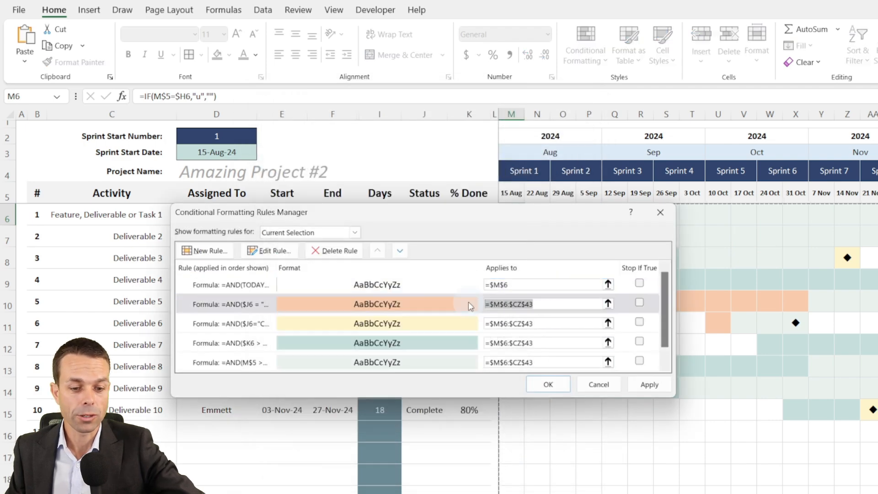
left_click(526, 284)
key("ctrl+v")
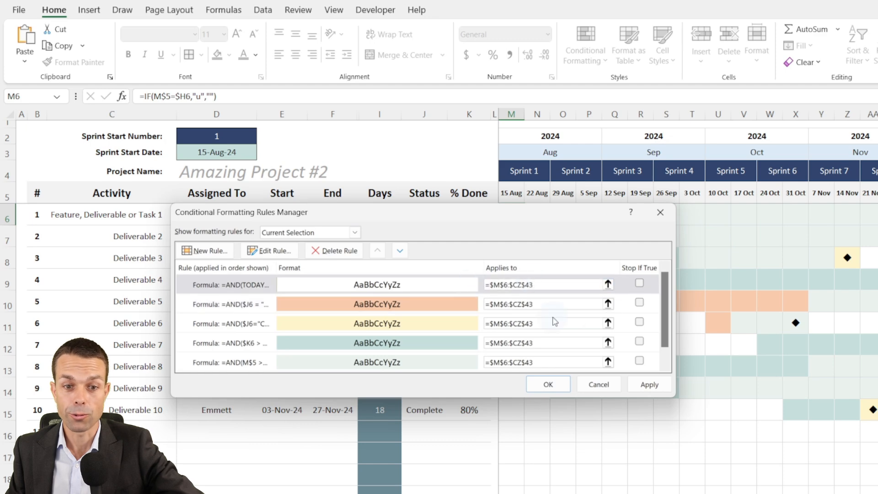
left_click(647, 385)
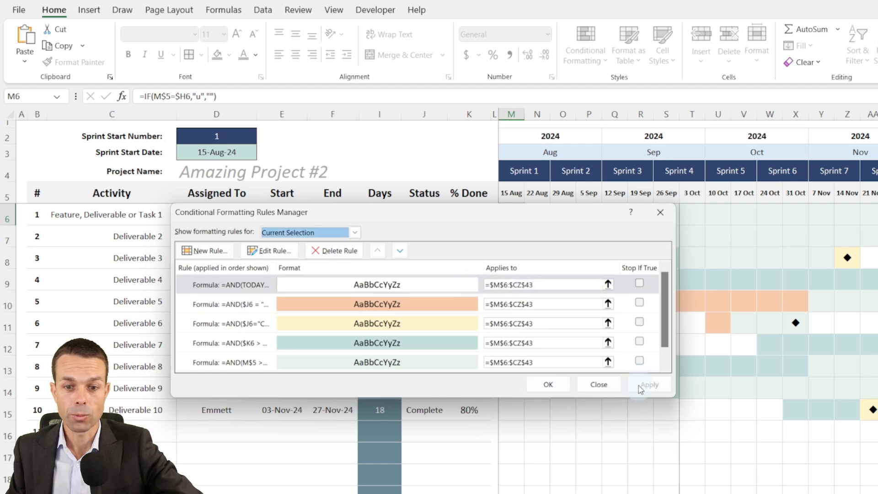
left_click(562, 388)
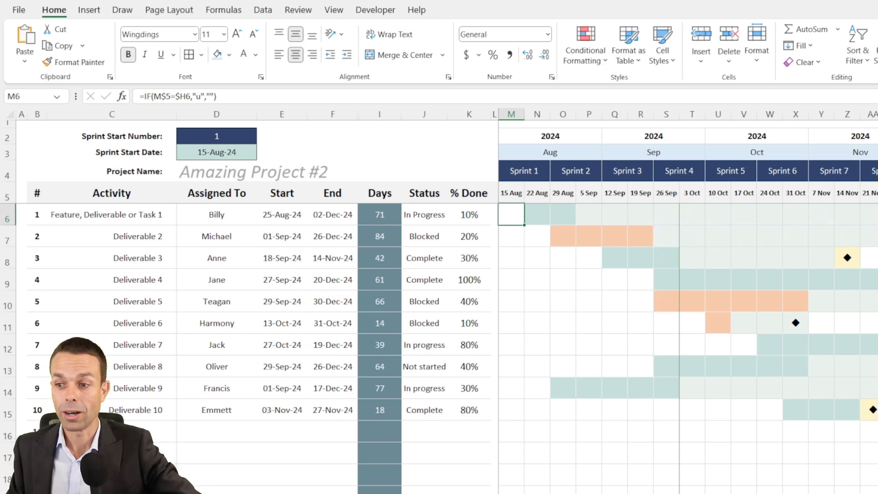
Step: Draft =AND(TODAY() - M$5 >= 0, TODAY() - M$5 < 7, M$5 = (TODAY() - (TODAY() - M$5))) in empty cell I3 to examine its conditions
key("alt+Tab")
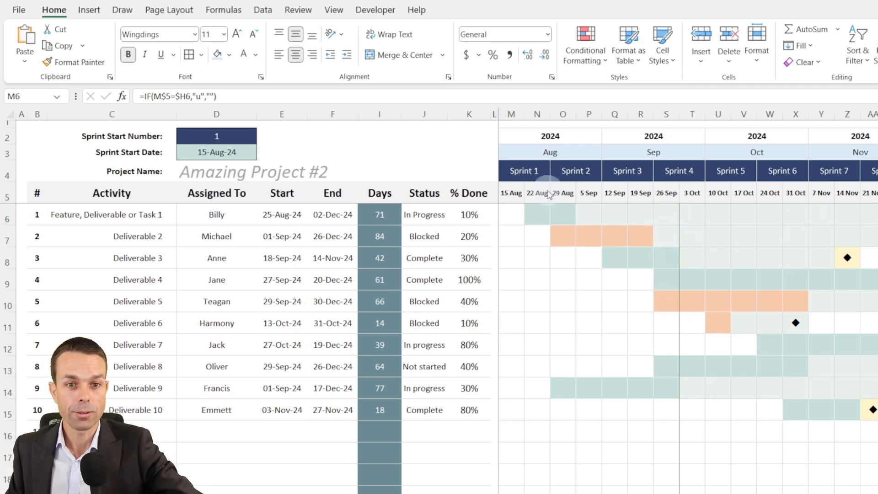
left_click(369, 150)
key("ctrl+shift+u")
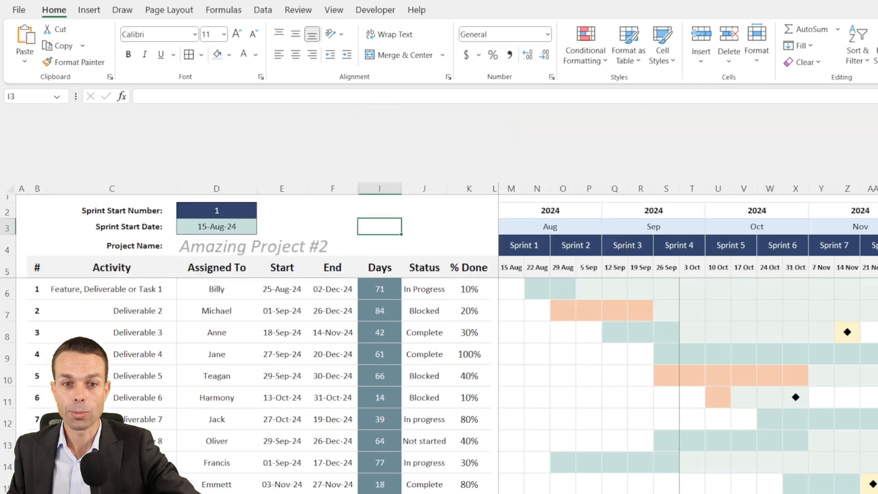
left_click(351, 104)
type("=AND(TODAY() - M$5 >= 0, TODAY() - M$5 < 7, M$5 = (TODAY() - (TODAY() - M$5)))")
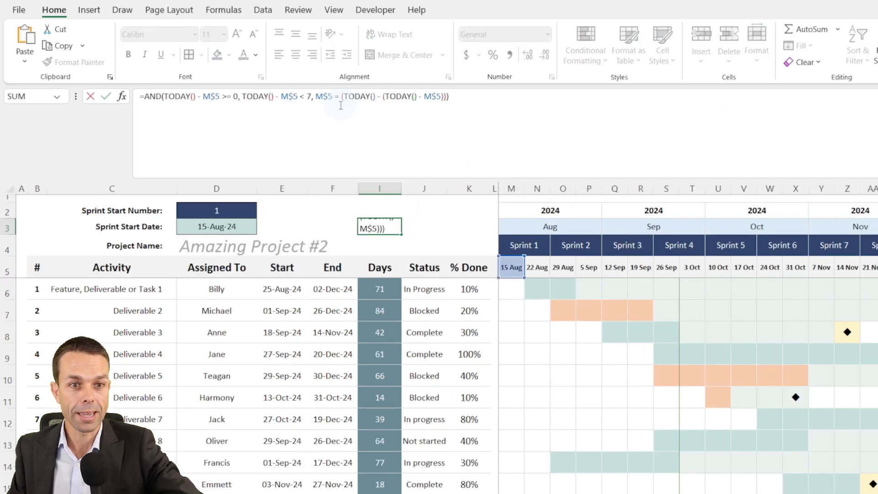
left_click(150, 97)
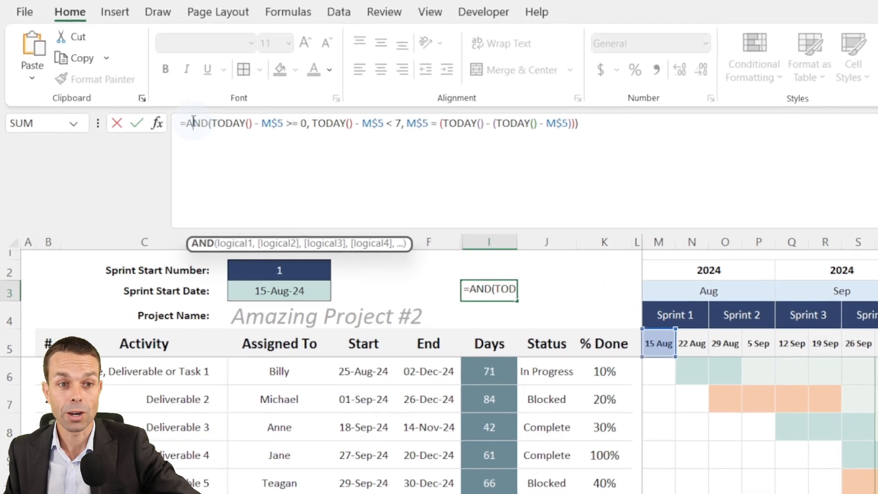
left_click(541, 103)
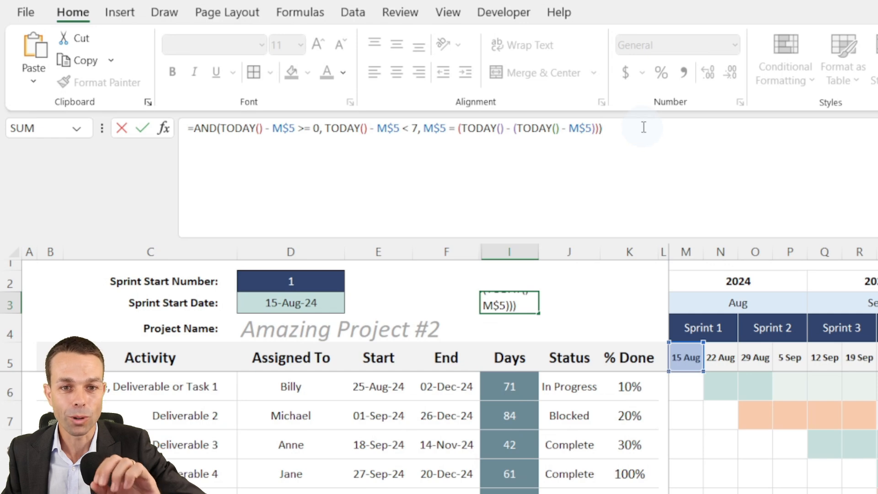
left_click_drag(669, 129, 185, 129)
left_click(325, 129)
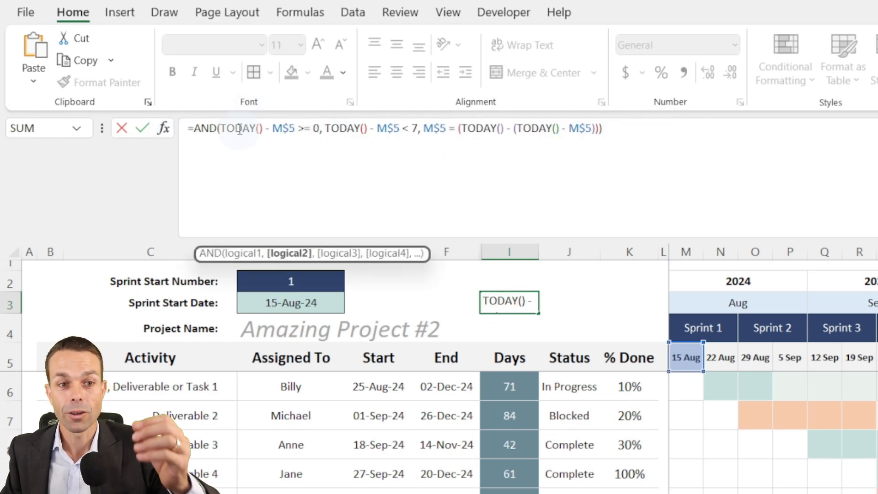